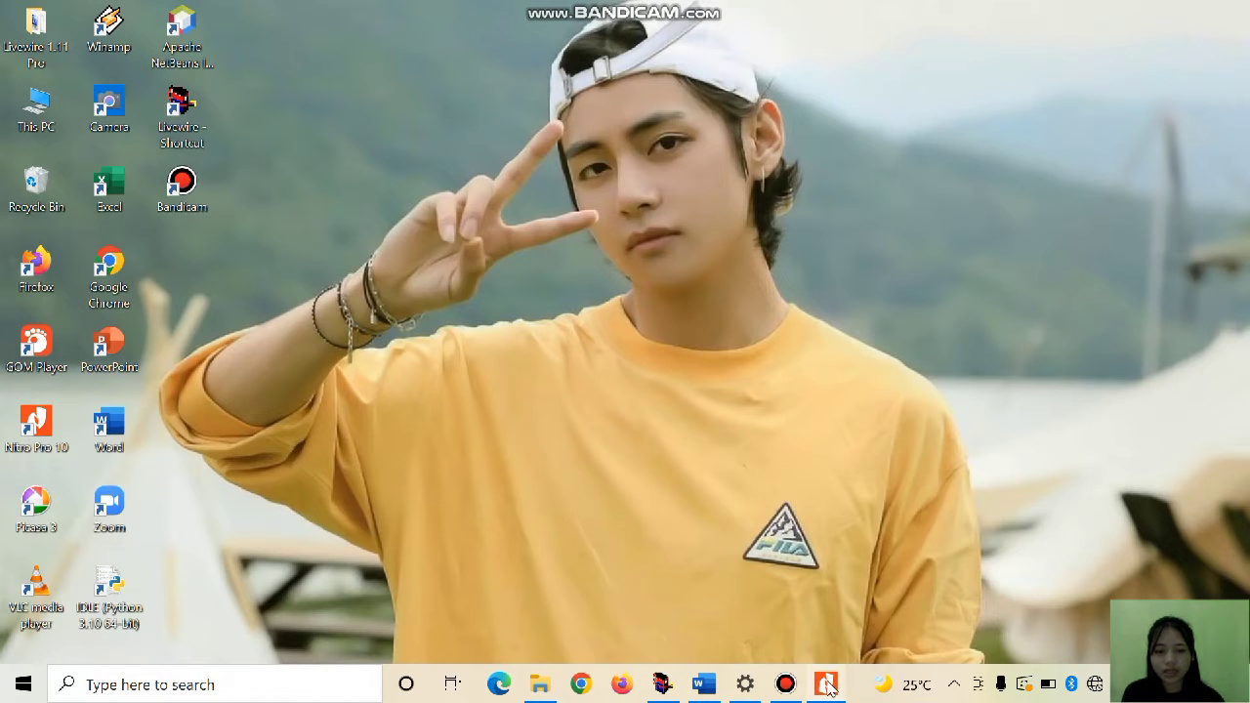
# - Review the list of gate questions in the Nitro Pro assignment and the logic gate theory sections in the Word document
pyautogui.moveTo(826, 683)
pyautogui.click(827, 607)
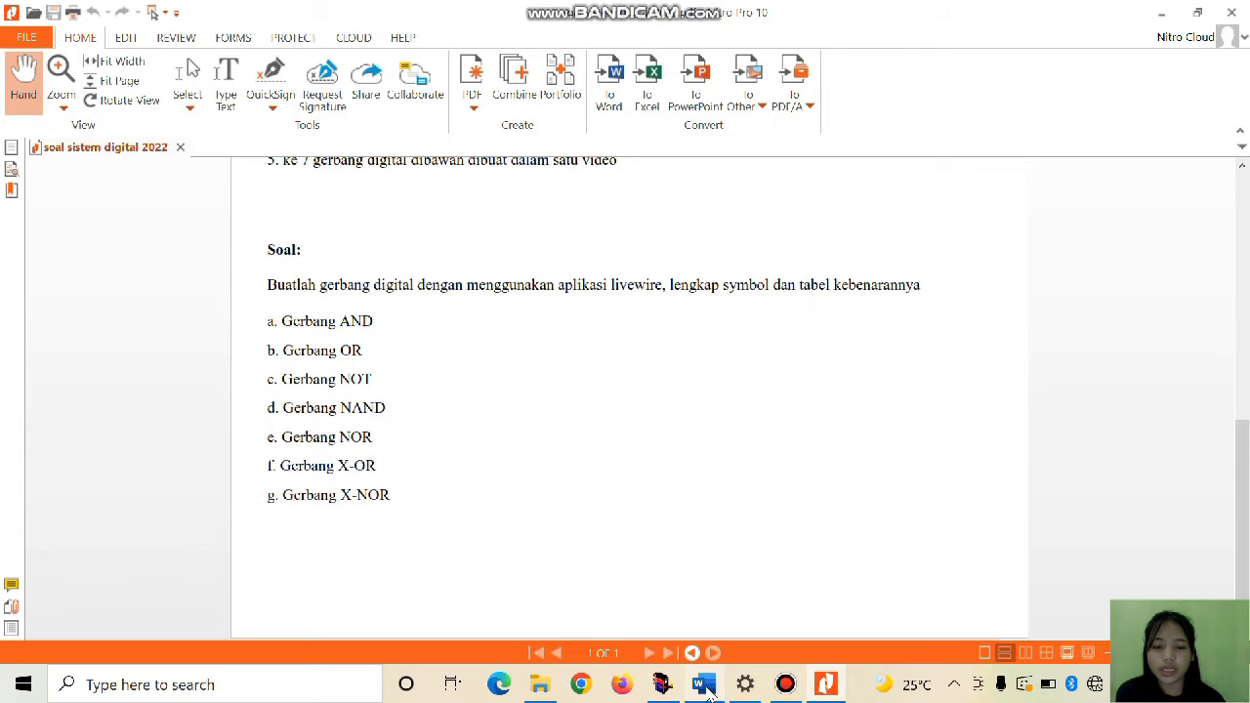
pyautogui.moveTo(709, 690)
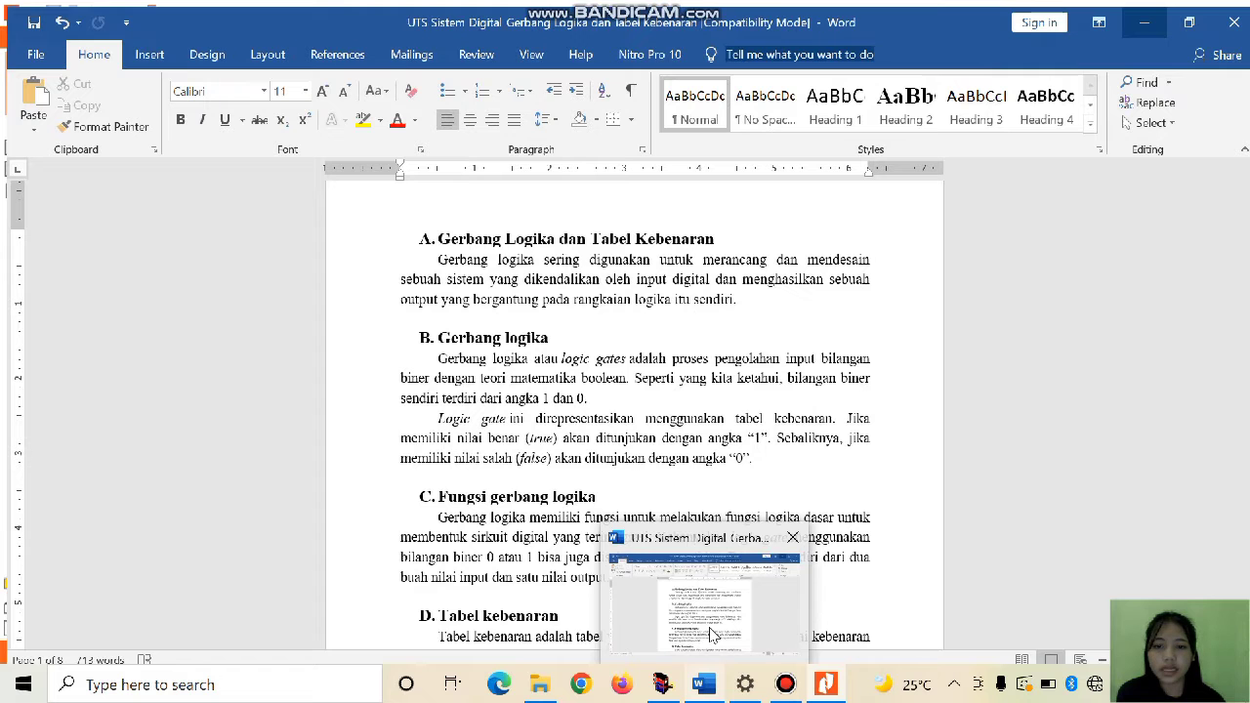
pyautogui.hotkey('alt', 'Tab')
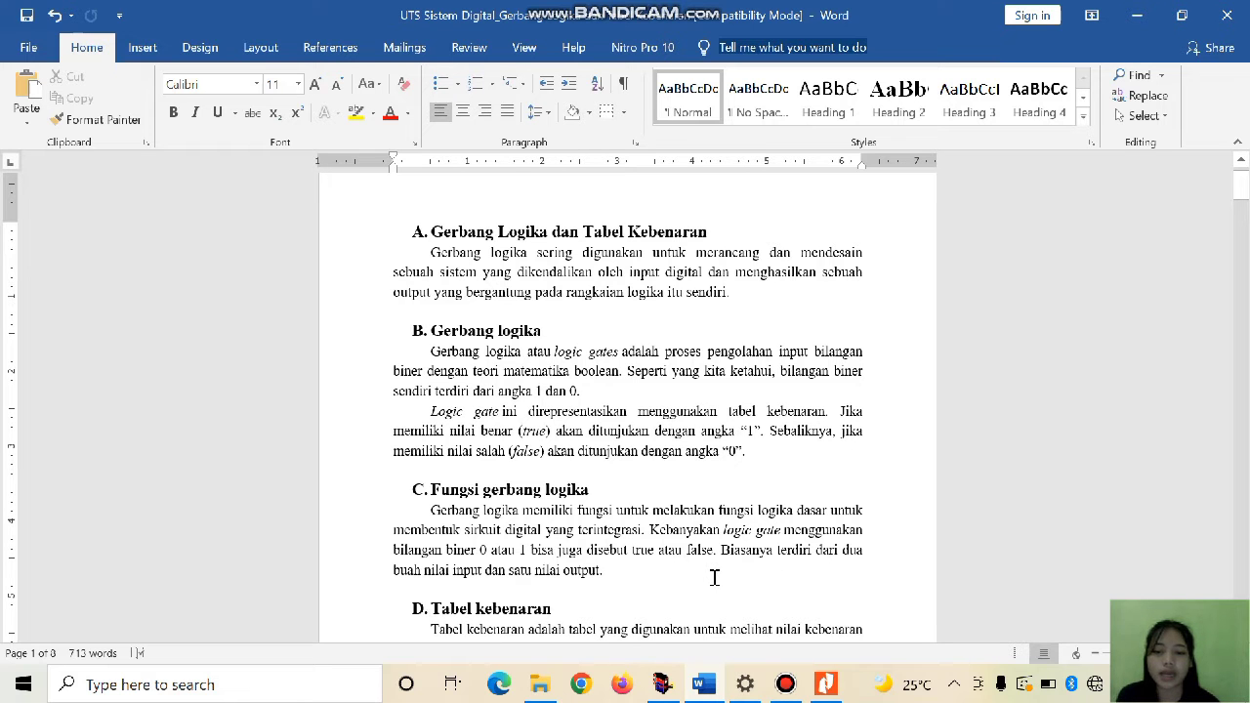
pyautogui.scroll(-5, 713, 577)
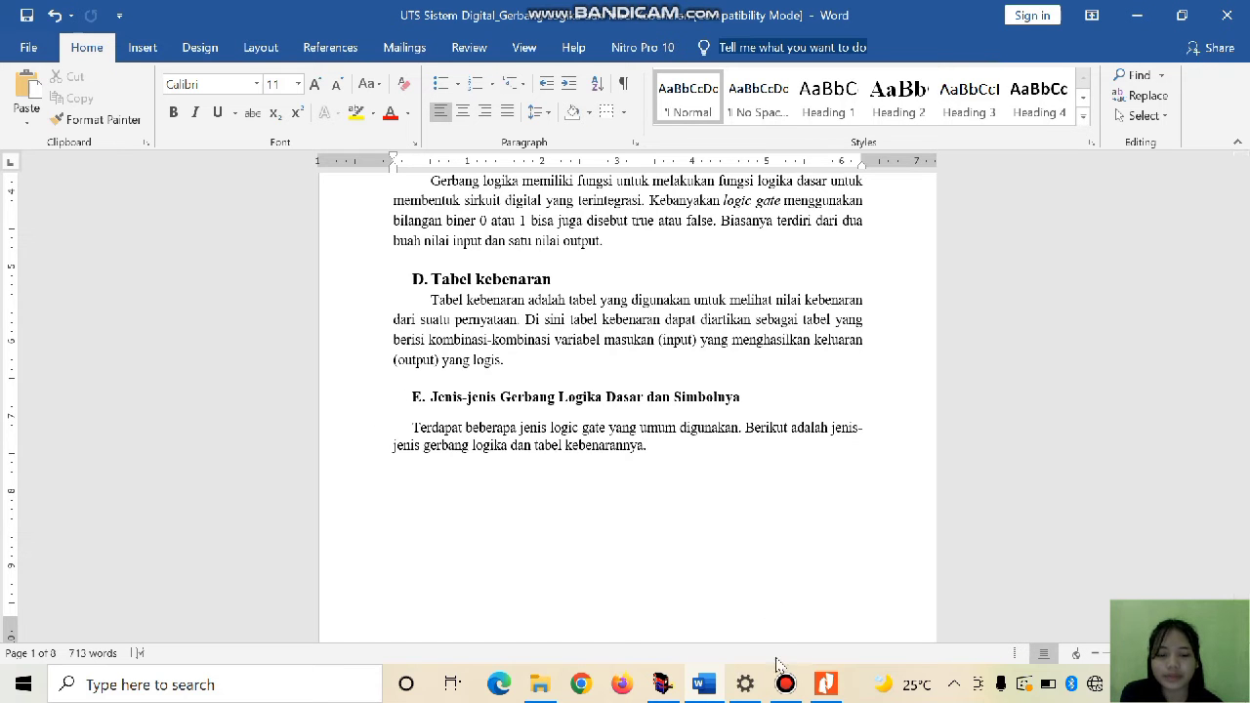
# - Recheck the assignment's gate list in Nitro Pro and examine the AND gate symbol and truth table in the Word document
pyautogui.click(823, 683)
pyautogui.moveTo(701, 686)
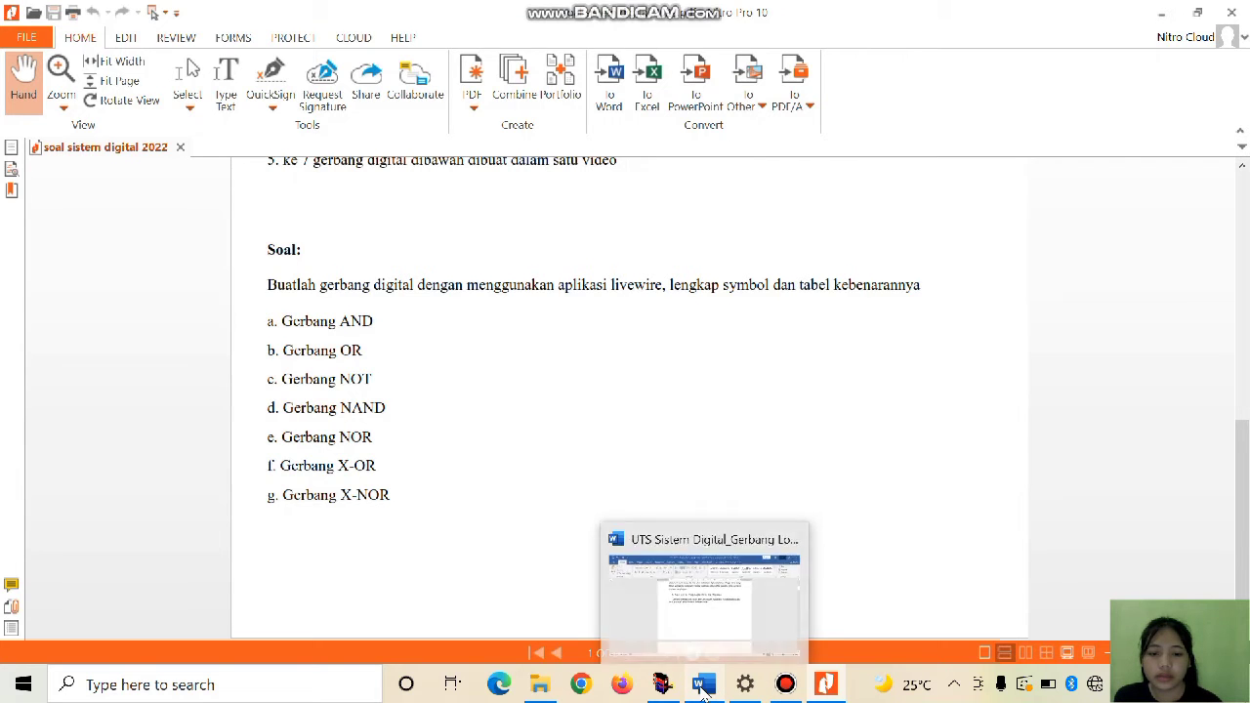
pyautogui.click(705, 594)
pyautogui.scroll(-3, 704, 415)
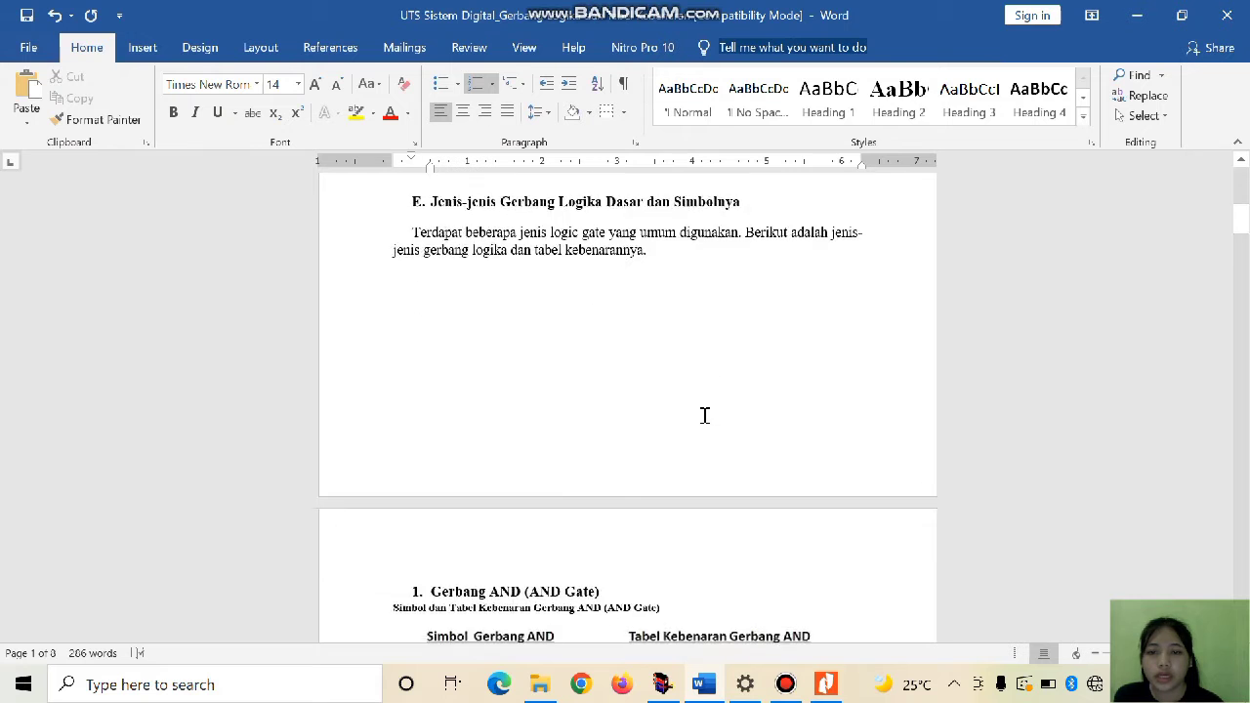
pyautogui.scroll(1, 703, 415)
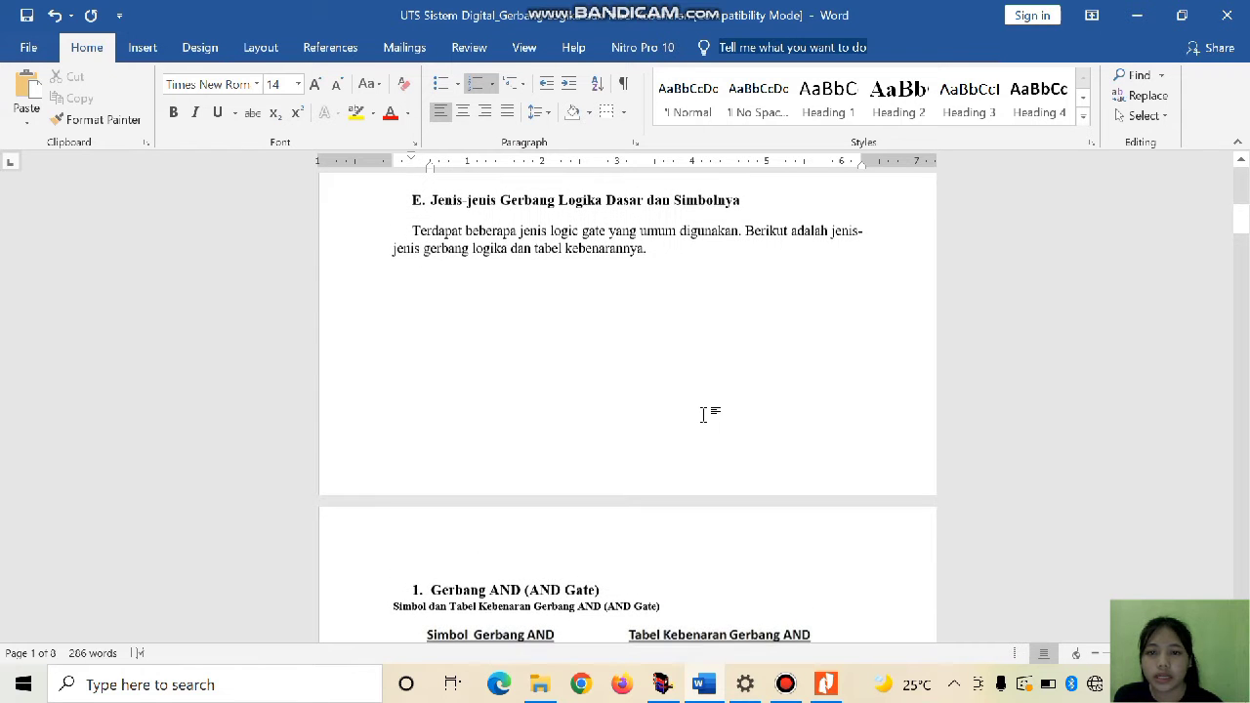
pyautogui.scroll(-6, 704, 415)
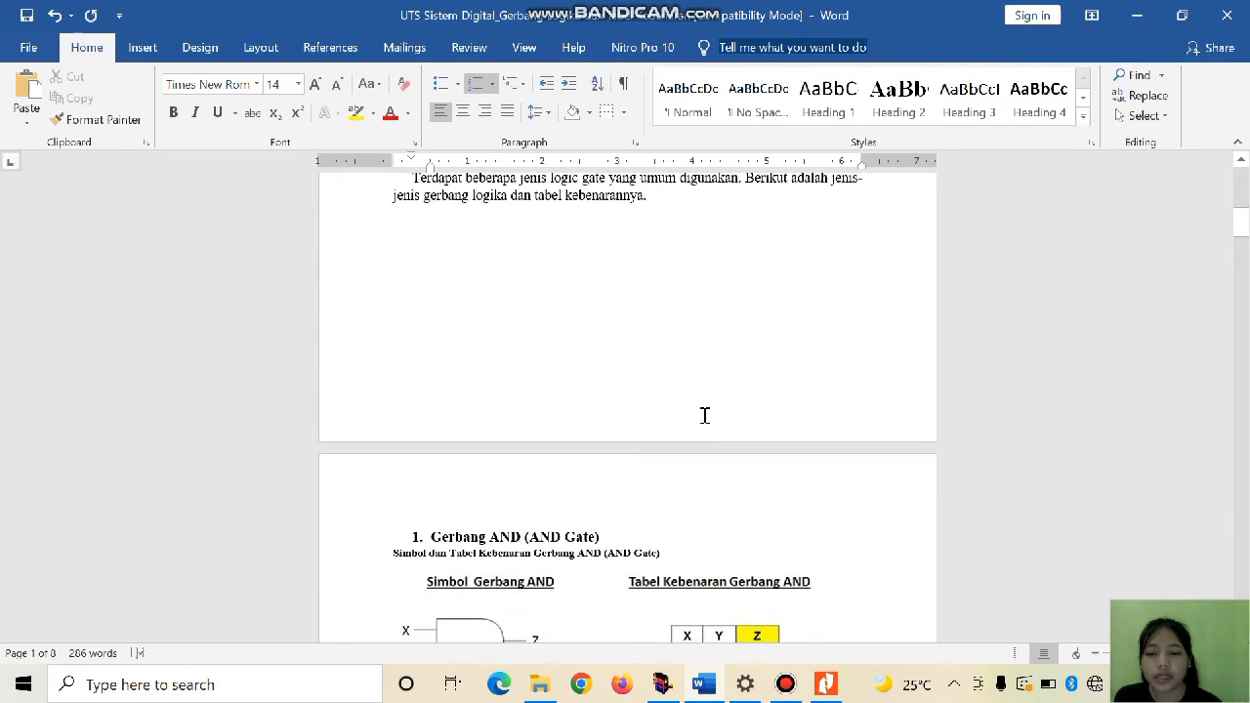
pyautogui.scroll(-1, 544, 370)
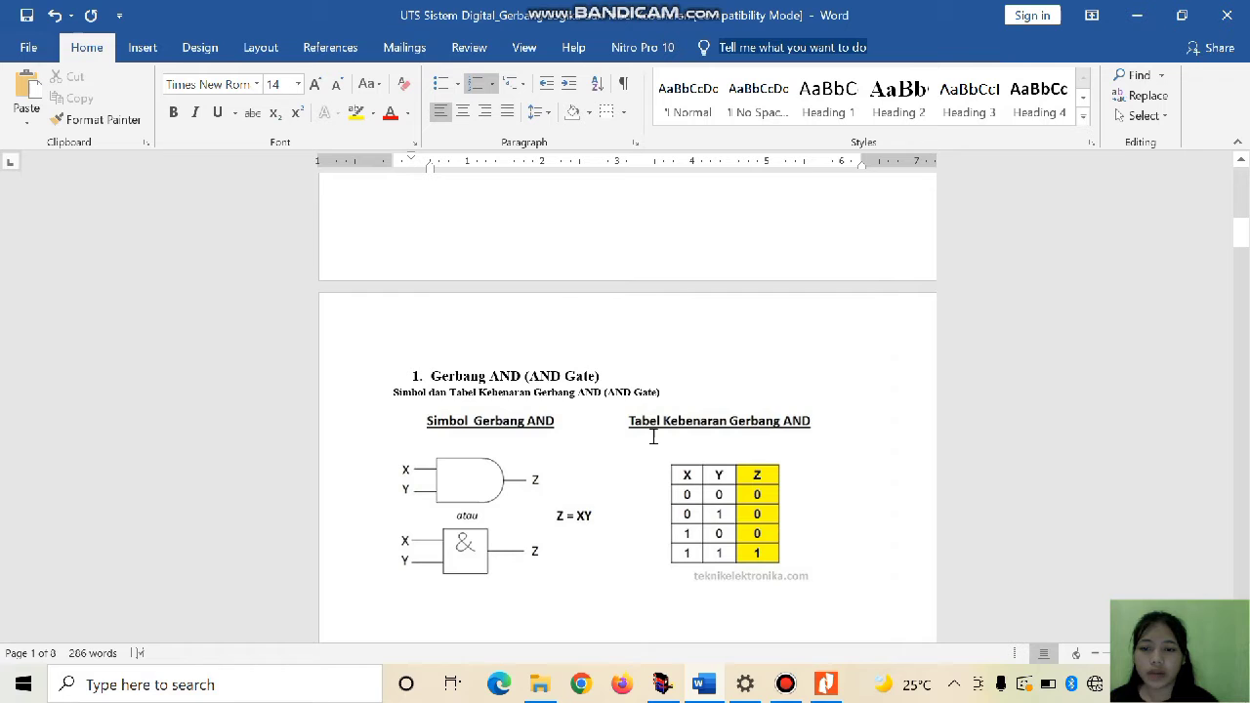
pyautogui.scroll(-1, 654, 437)
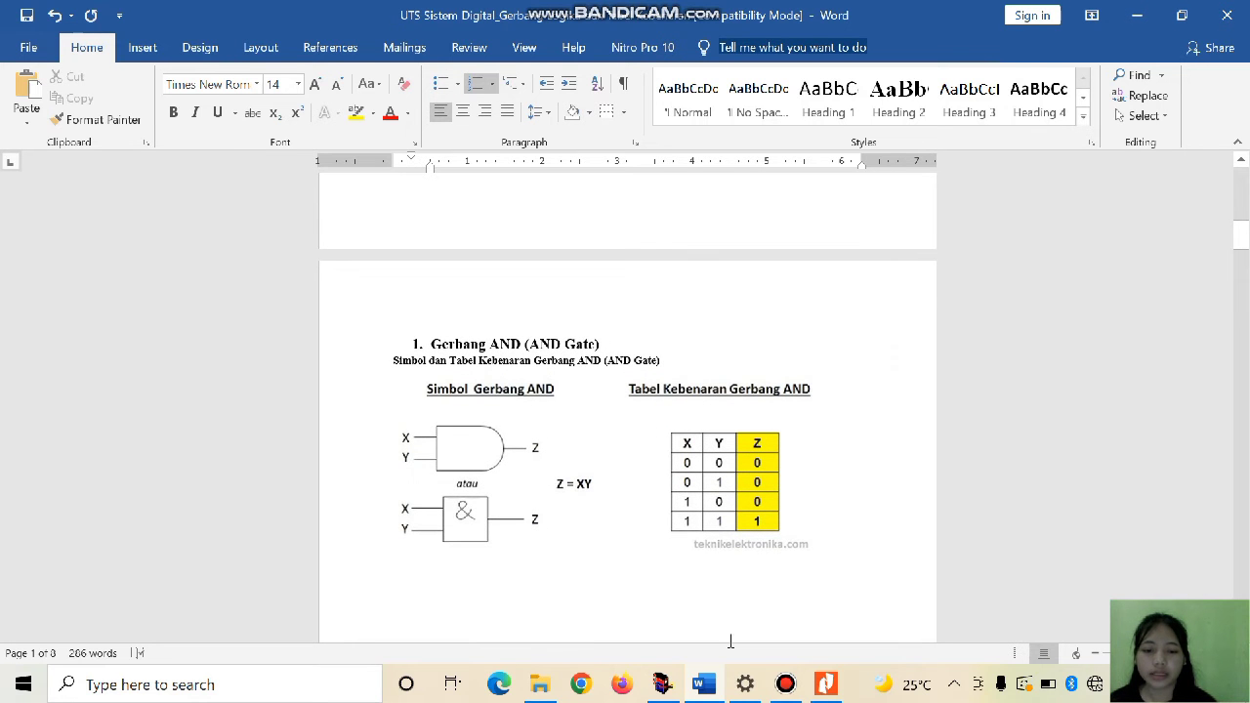
# - Switch to Livewire and place a 7400 Quad 2-Input NAND Gate from the 7400 Series on the empty sheet
pyautogui.moveTo(663, 683)
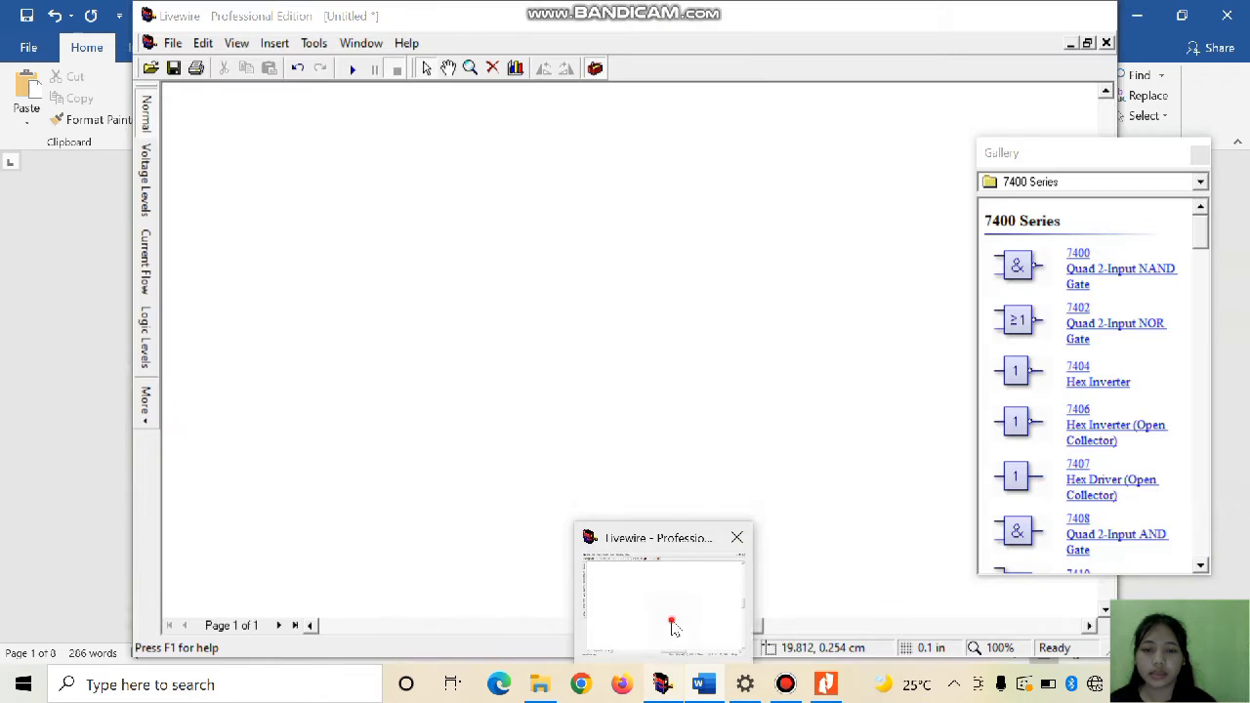
pyautogui.click(672, 628)
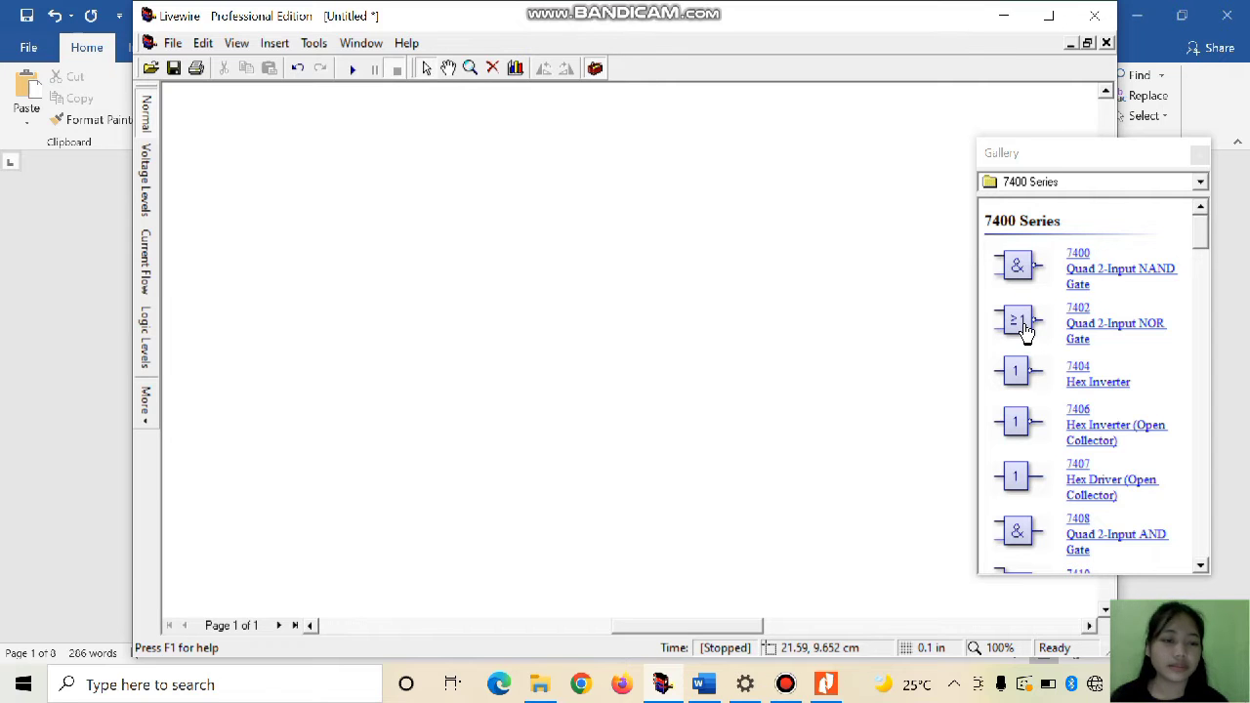
pyautogui.scroll(-5, 1025, 332)
pyautogui.scroll(1, 1024, 331)
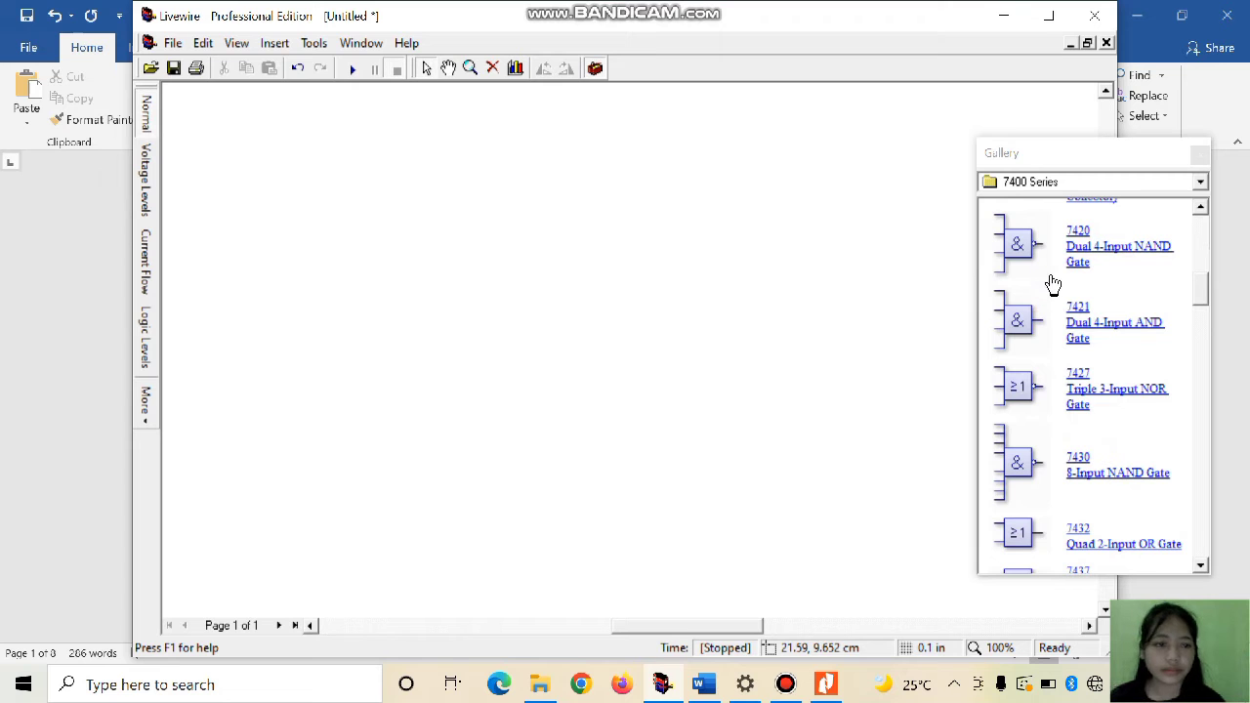
pyautogui.scroll(4, 1027, 327)
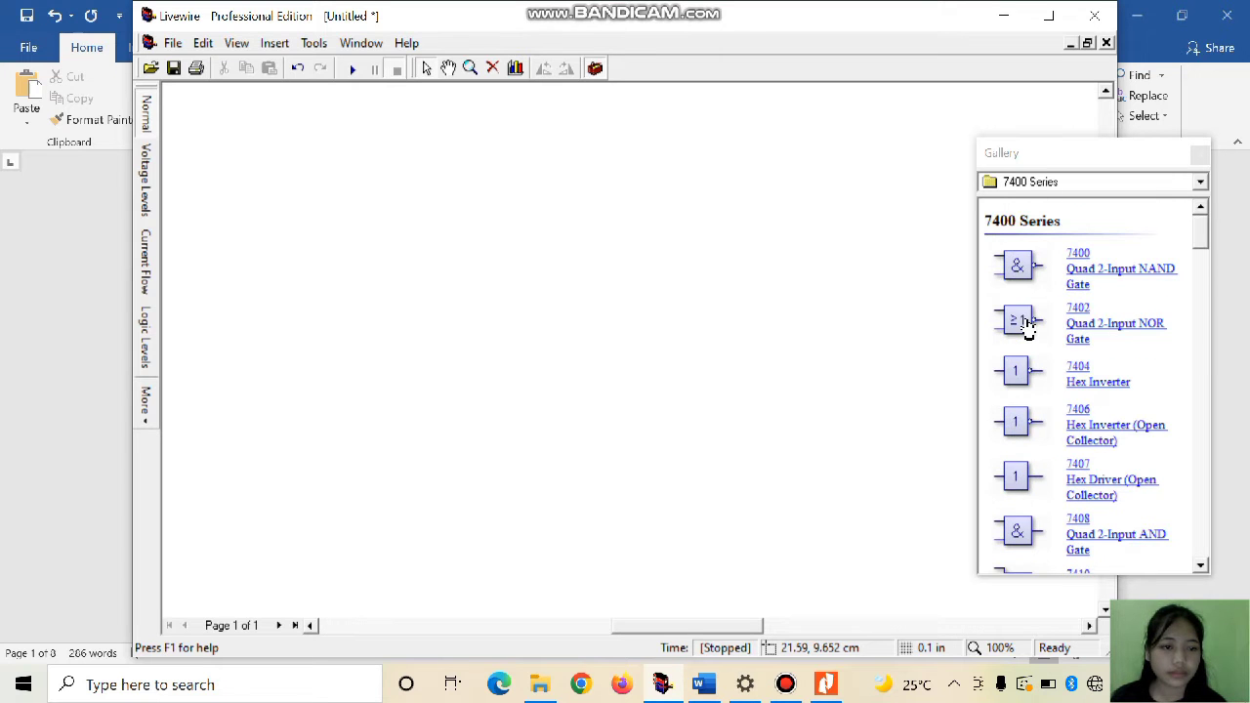
pyautogui.moveTo(1018, 269); pyautogui.dragTo(913, 273)
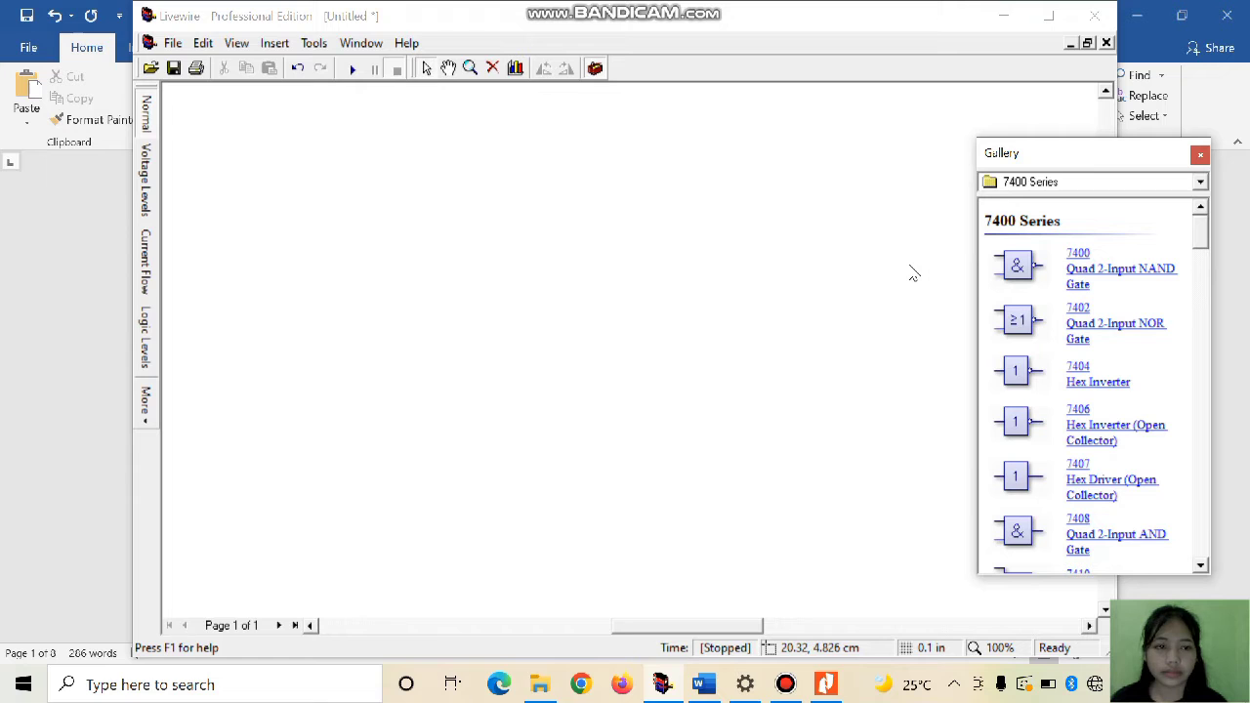
pyautogui.moveTo(1022, 266); pyautogui.dragTo(521, 222)
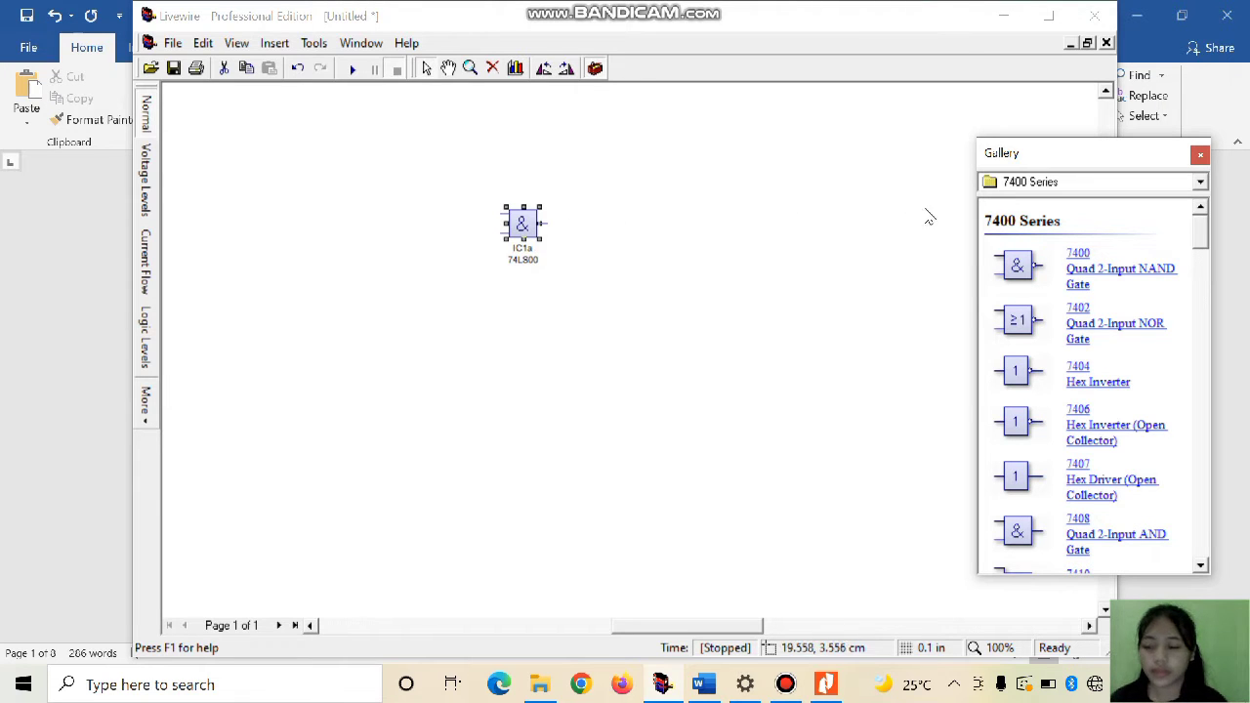
# - Place a 9V Battery below the gate and two Ground symbols beneath it, one under the battery and one farther right
pyautogui.click(1041, 183)
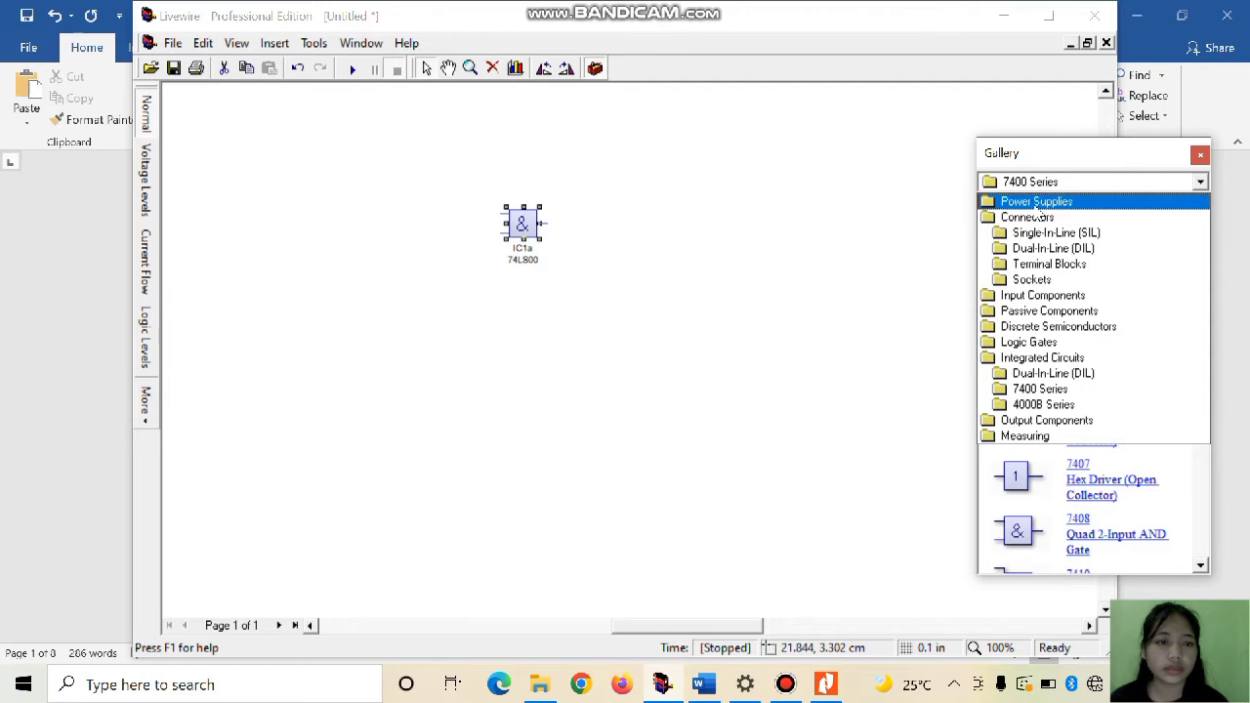
pyautogui.click(1036, 203)
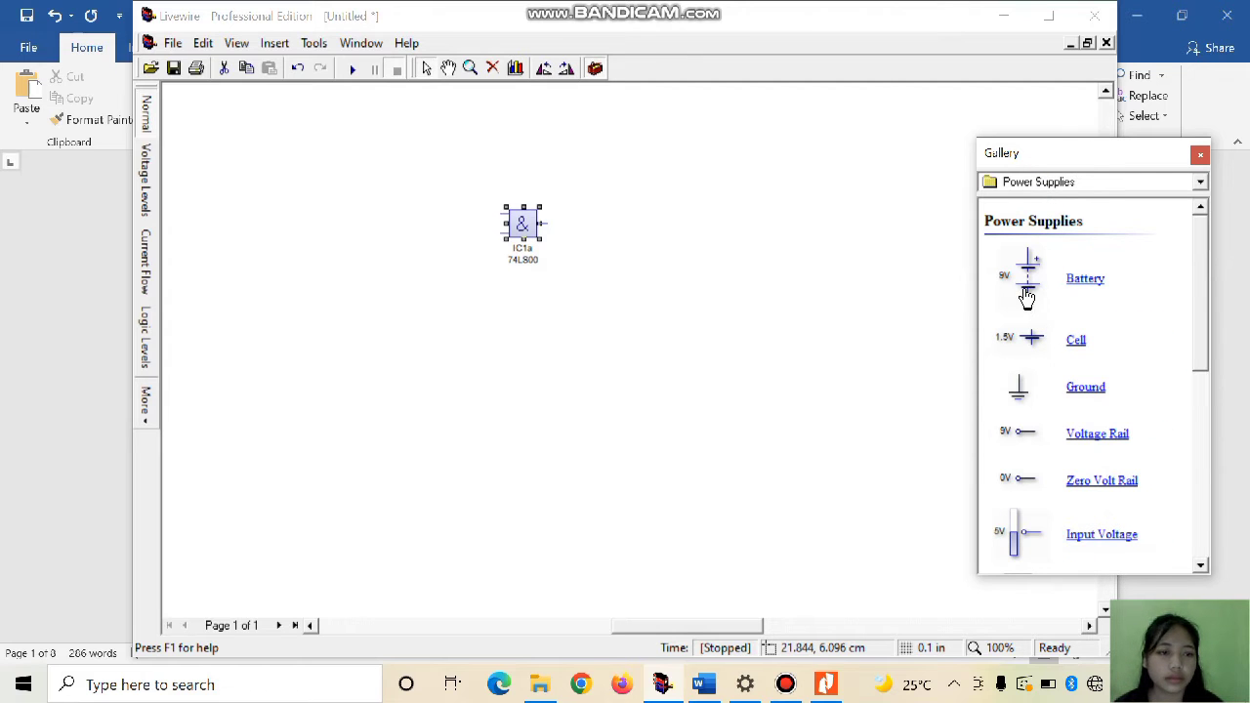
pyautogui.moveTo(1026, 298); pyautogui.dragTo(414, 347)
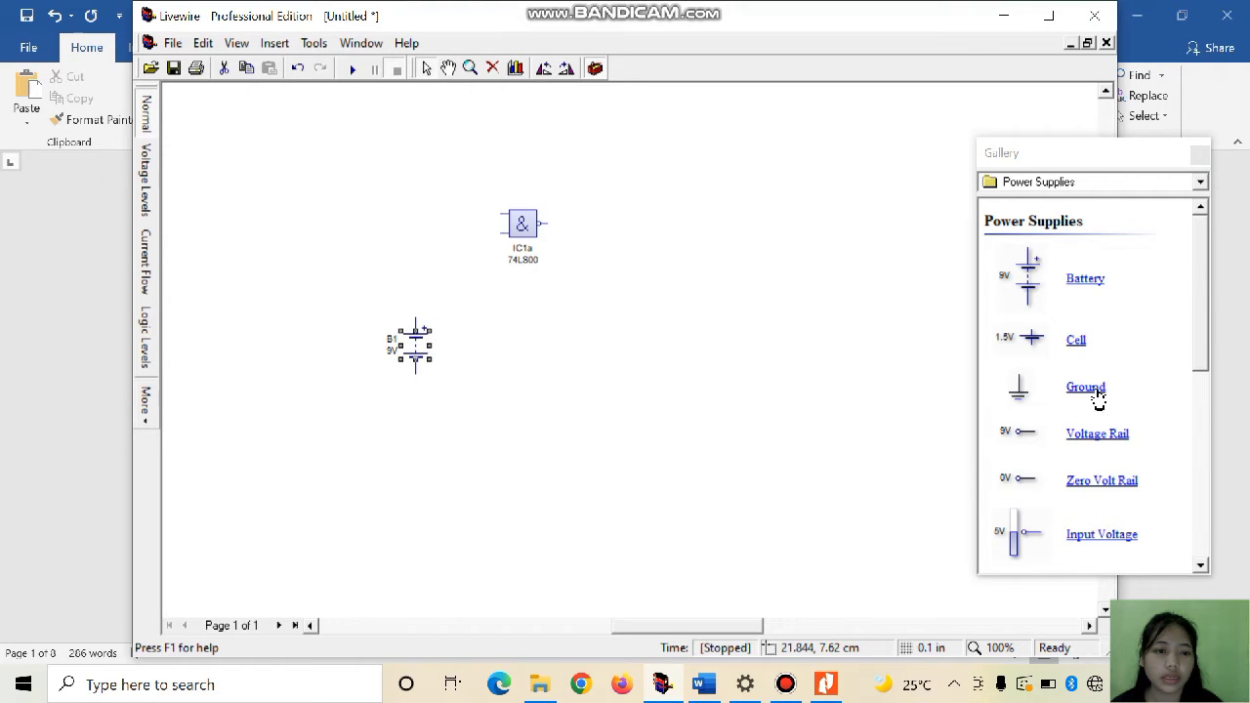
pyautogui.moveTo(1097, 393); pyautogui.dragTo(715, 315)
pyautogui.moveTo(437, 478); pyautogui.dragTo(415, 452)
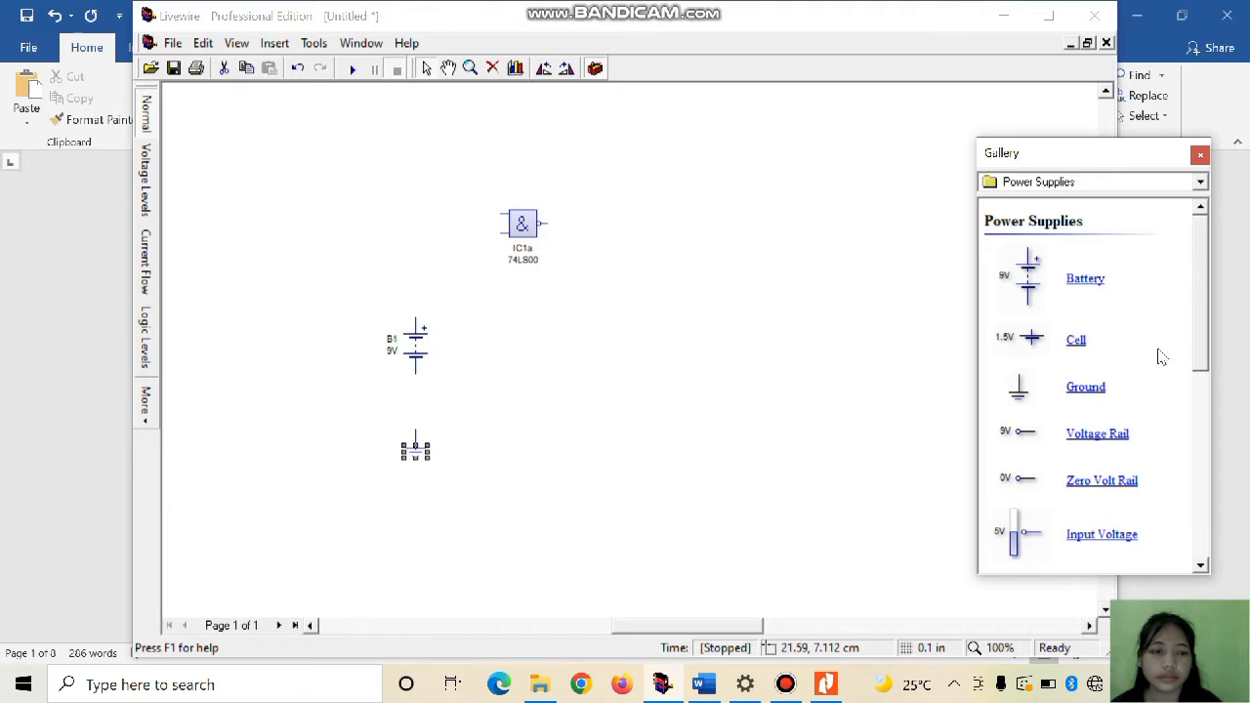
pyautogui.moveTo(1095, 390); pyautogui.dragTo(617, 465)
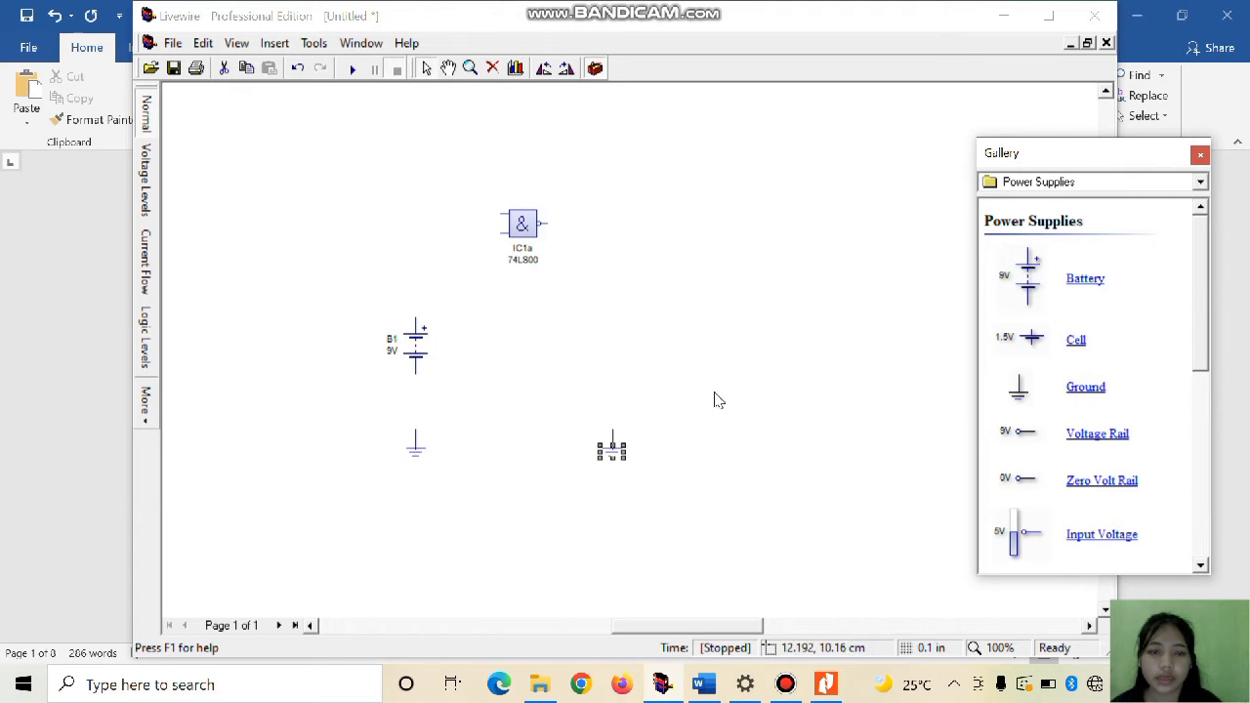
# - Place two SPST Switches from the Input Components, stacked in line with the gate's two inputs
pyautogui.click(1135, 186)
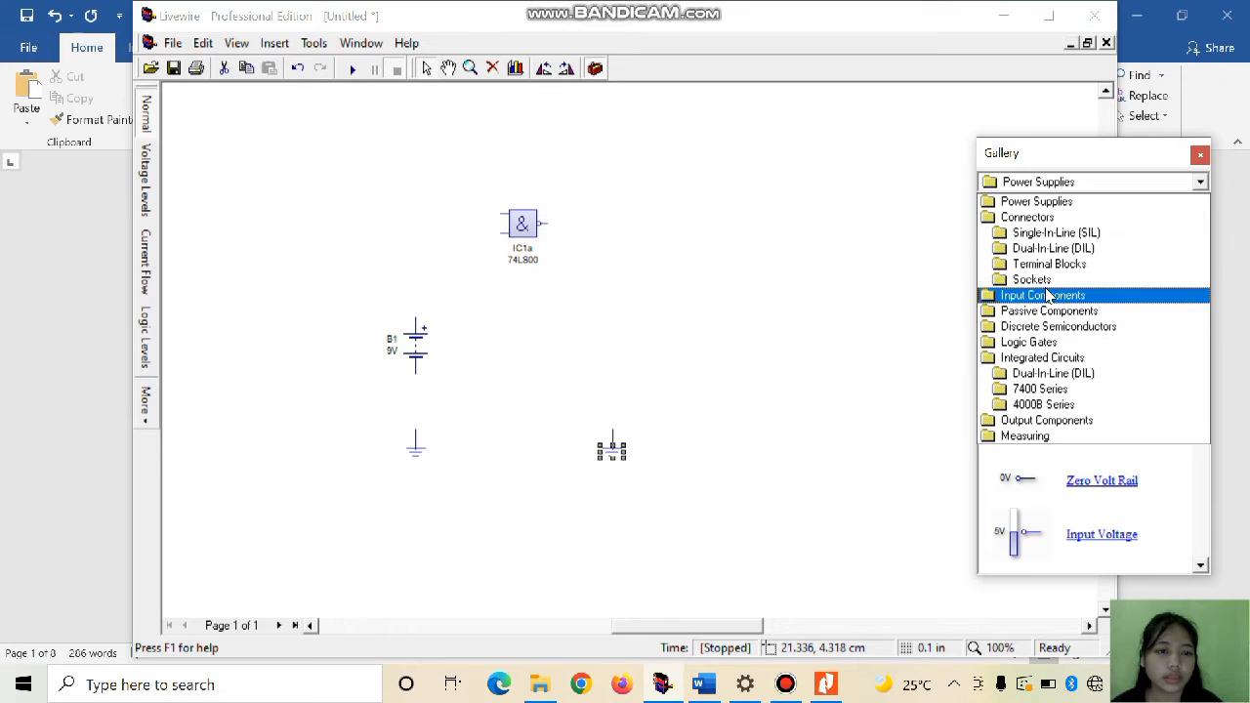
pyautogui.click(1043, 295)
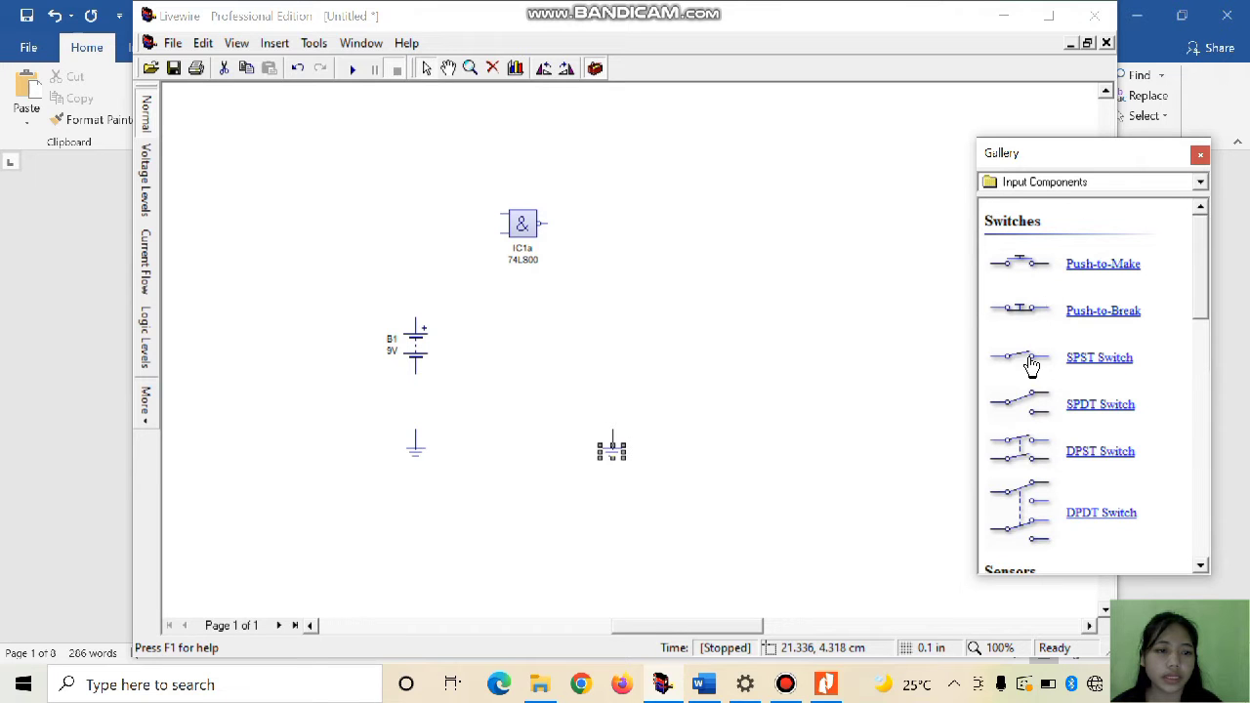
pyautogui.moveTo(1086, 364); pyautogui.dragTo(412, 209)
pyautogui.moveTo(1086, 363); pyautogui.dragTo(420, 245)
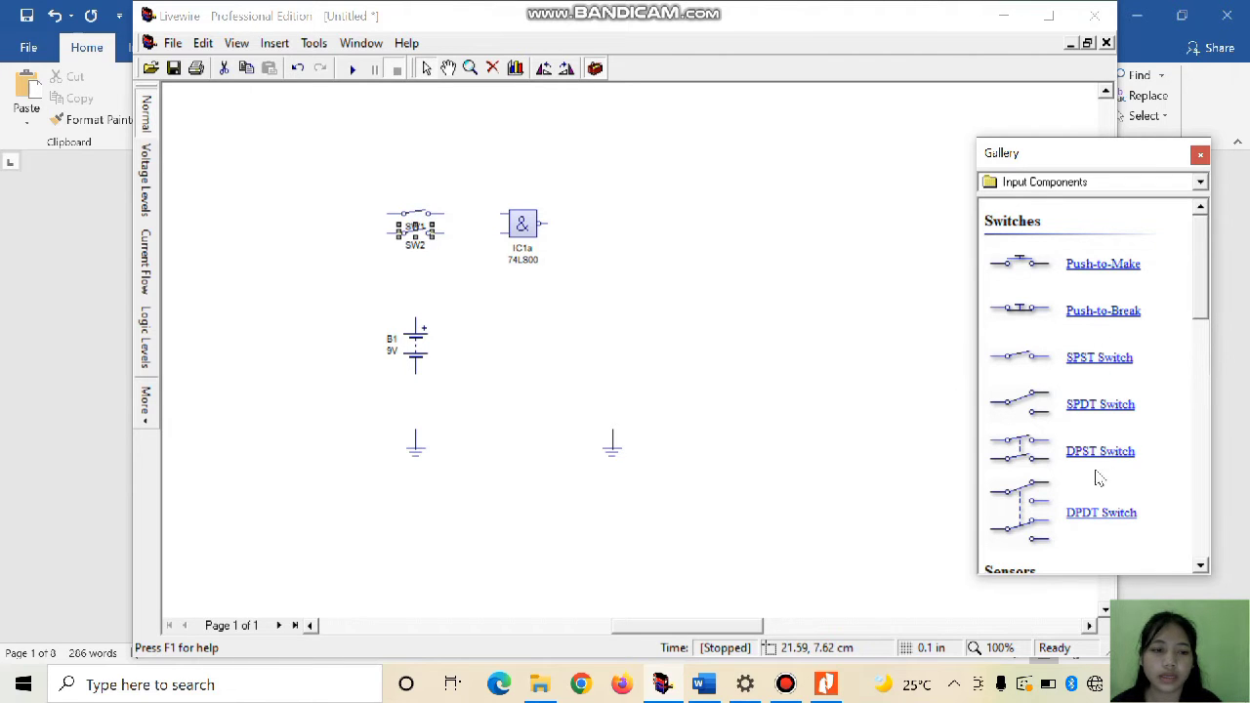
# - Place an LED from the Output Components to the right of the gate, above the free ground symbol
pyautogui.click(1074, 188)
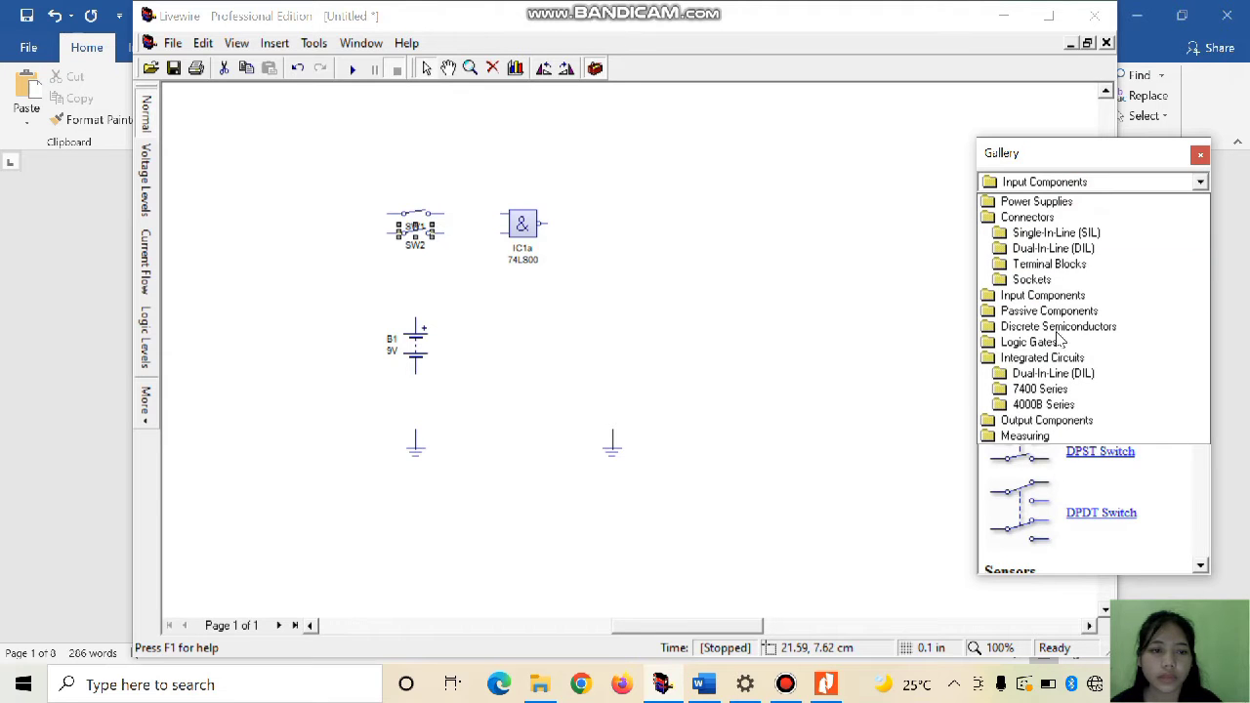
pyautogui.click(1040, 421)
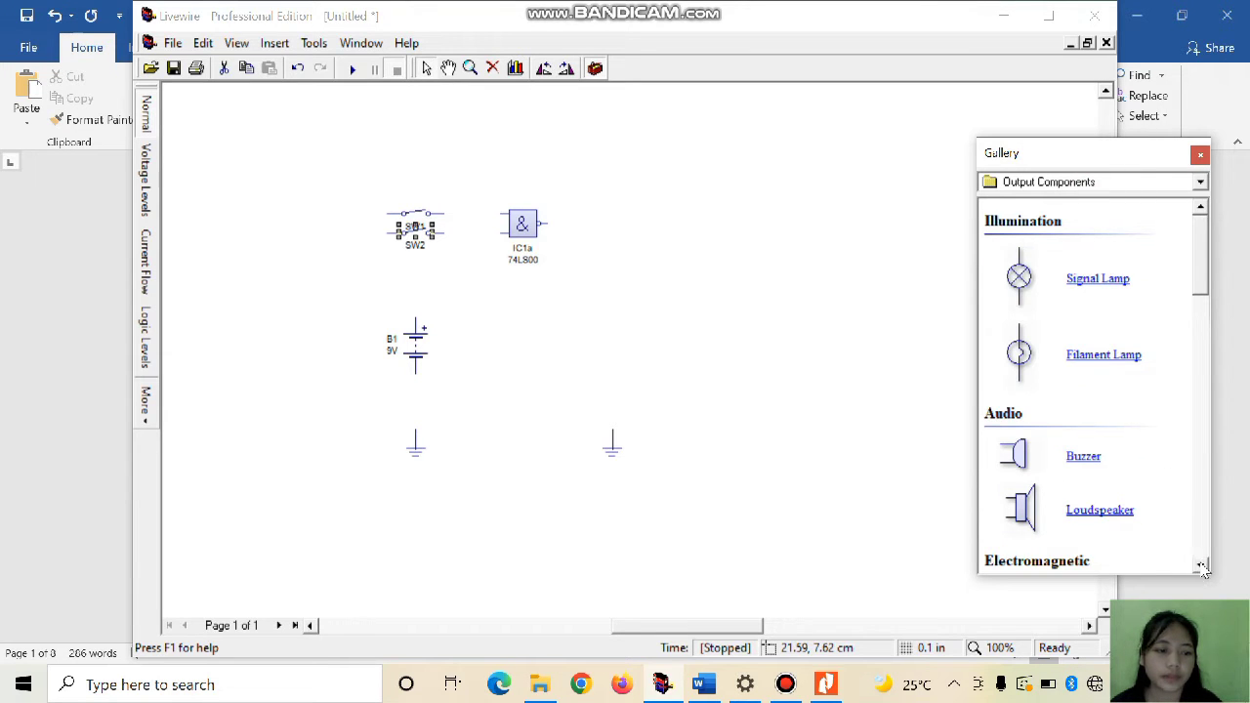
pyautogui.scroll(-10, 1203, 569)
pyautogui.scroll(-10, 1202, 569)
pyautogui.scroll(-7, 1203, 569)
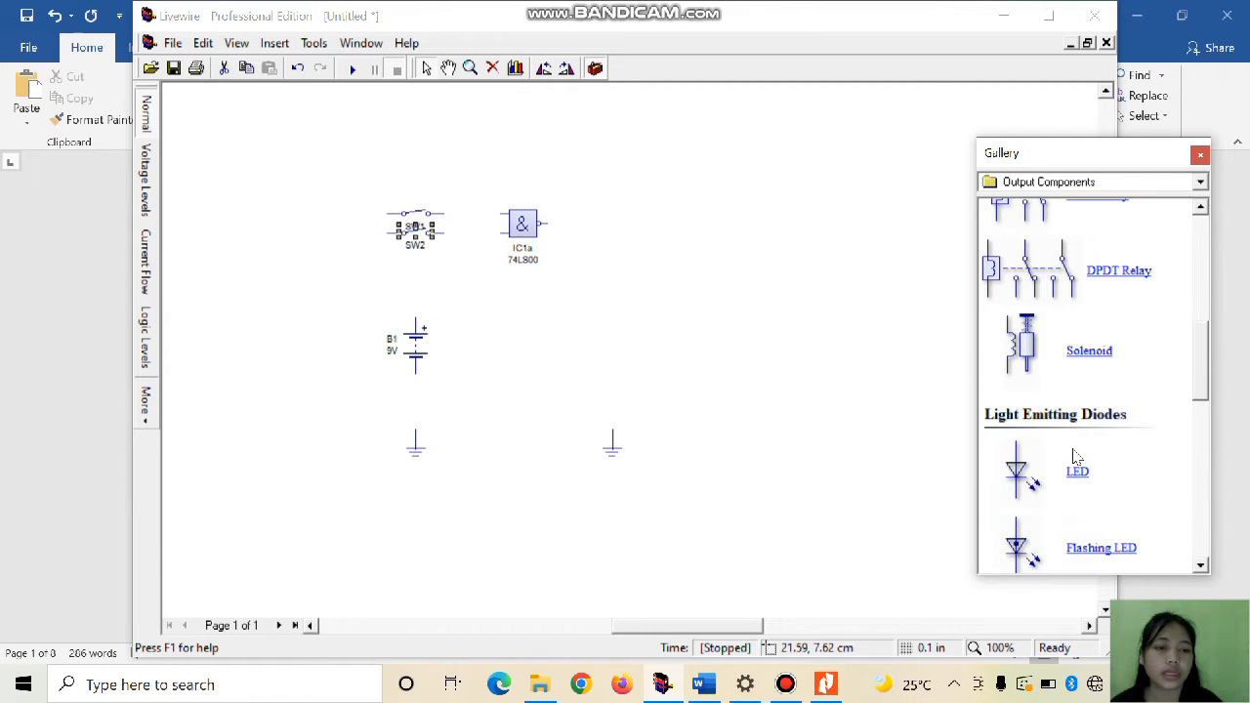
pyautogui.moveTo(1077, 473); pyautogui.dragTo(619, 271)
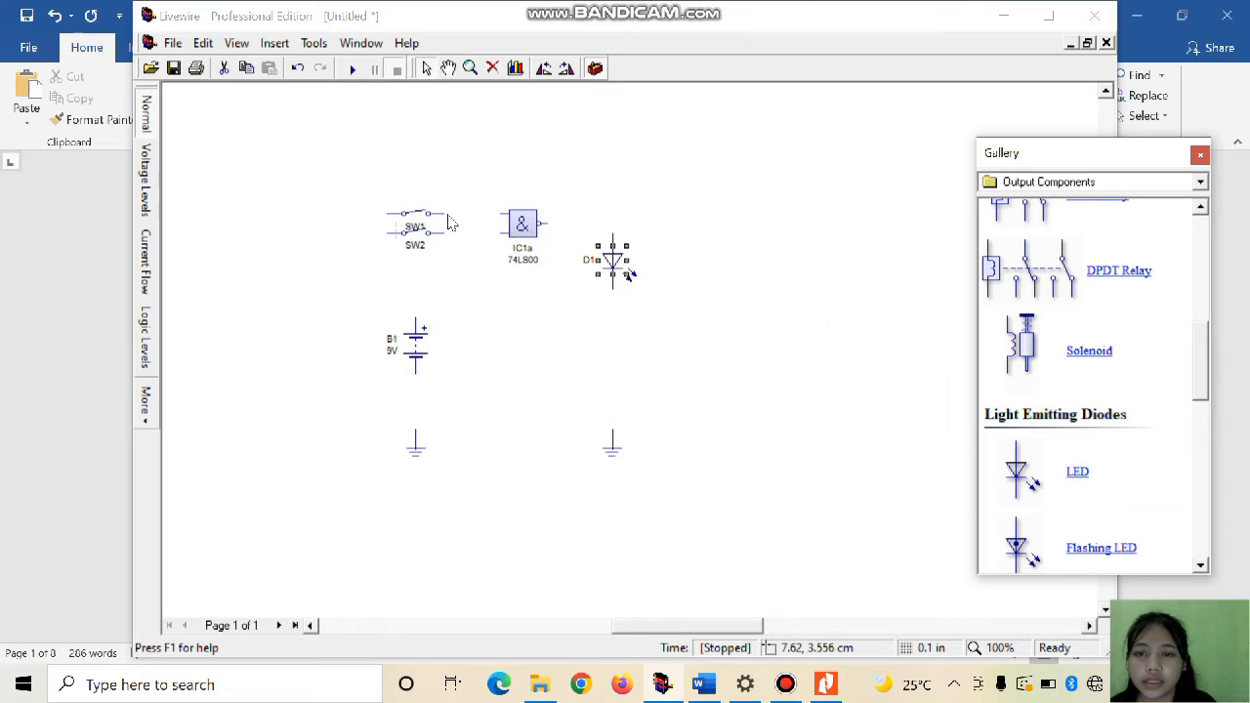
# - Wire both switches to the gate inputs, align the battery below their free ends, and connect them to its positive terminal
pyautogui.moveTo(443, 213)
pyautogui.mouseDown()
pyautogui.moveTo(504, 213)
pyautogui.moveTo(446, 232)
pyautogui.moveTo(504, 232)
pyautogui.mouseUp()
pyautogui.click(412, 347)
pyautogui.moveTo(409, 345); pyautogui.dragTo(380, 326)
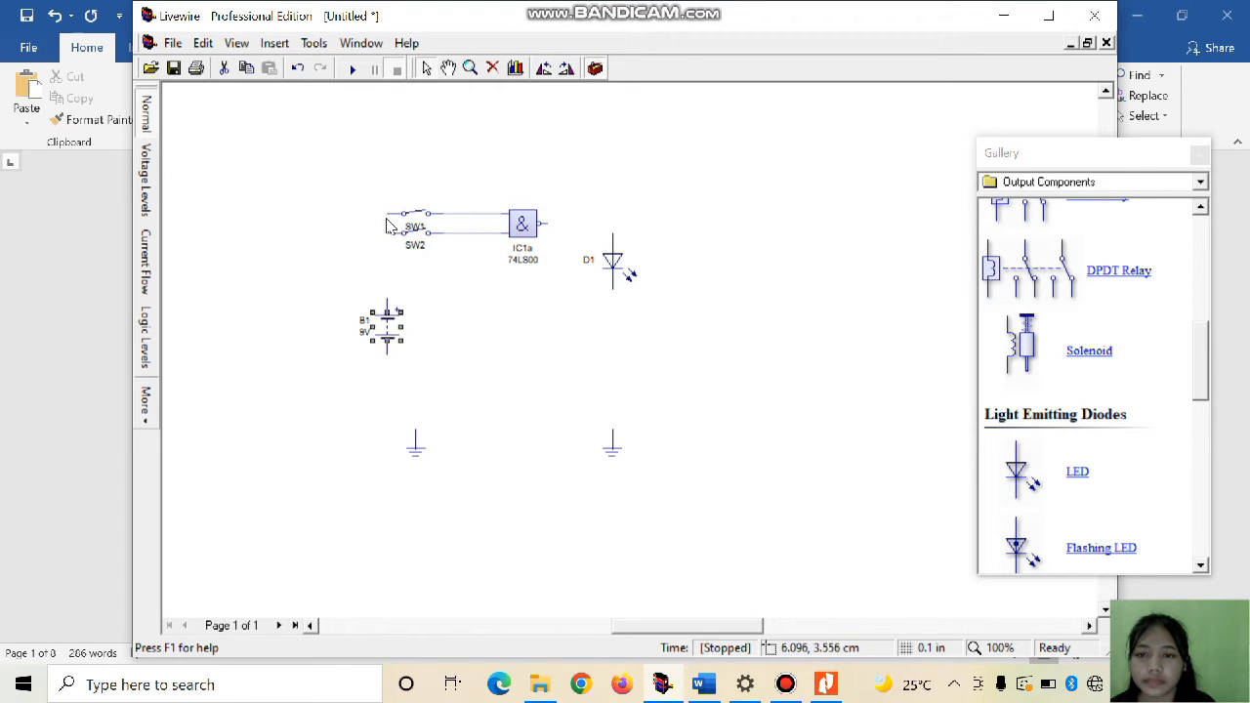
pyautogui.moveTo(387, 214); pyautogui.dragTo(378, 295)
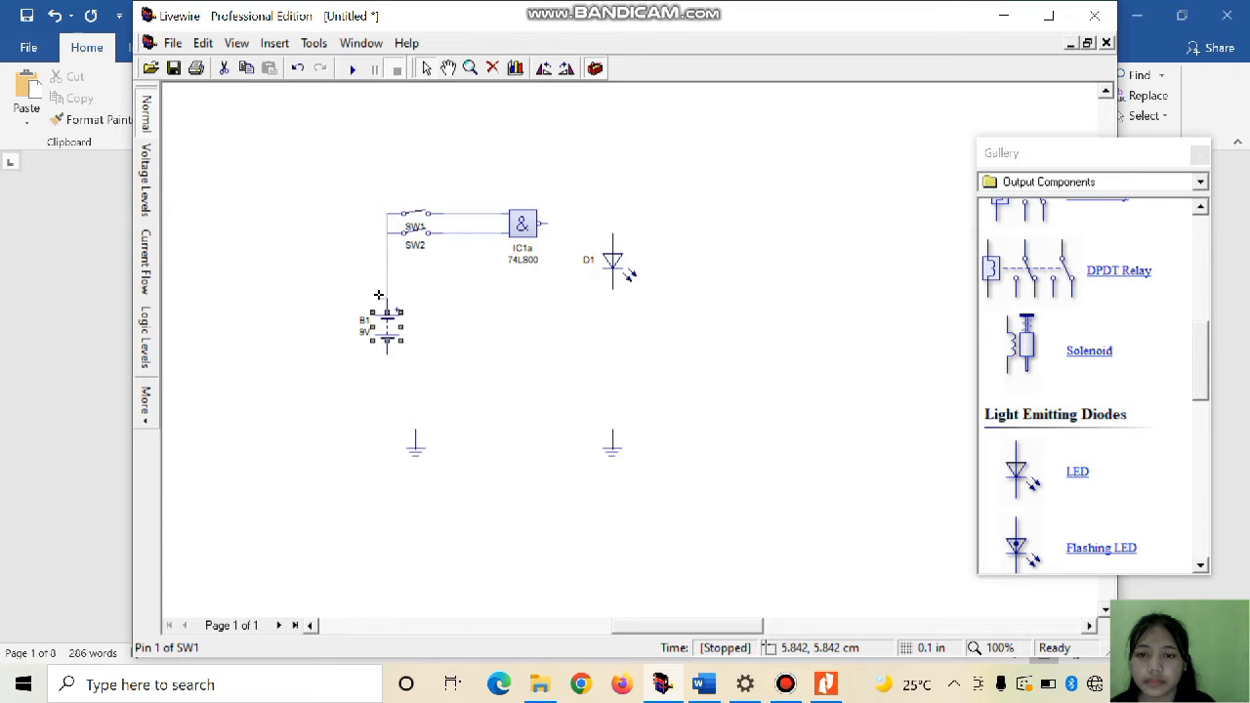
# - Move the nearby ground symbol directly under the battery and wire it to the battery's negative terminal
pyautogui.click(412, 444)
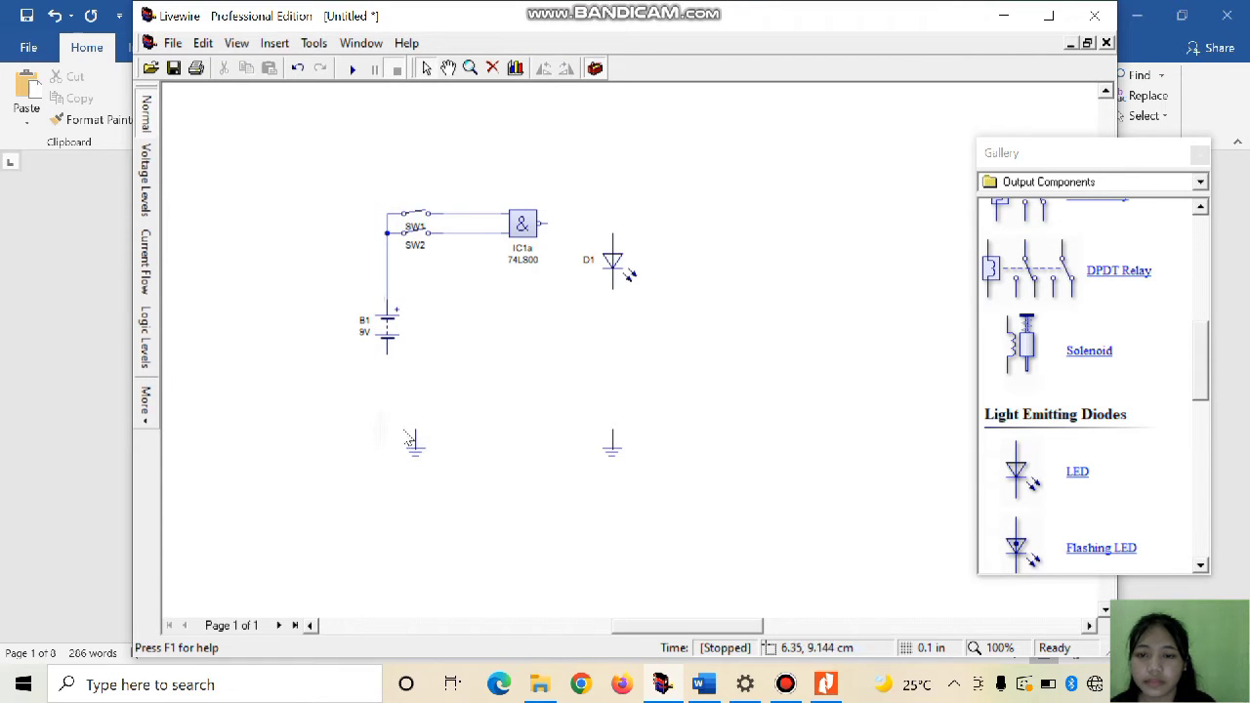
pyautogui.doubleClick(420, 452)
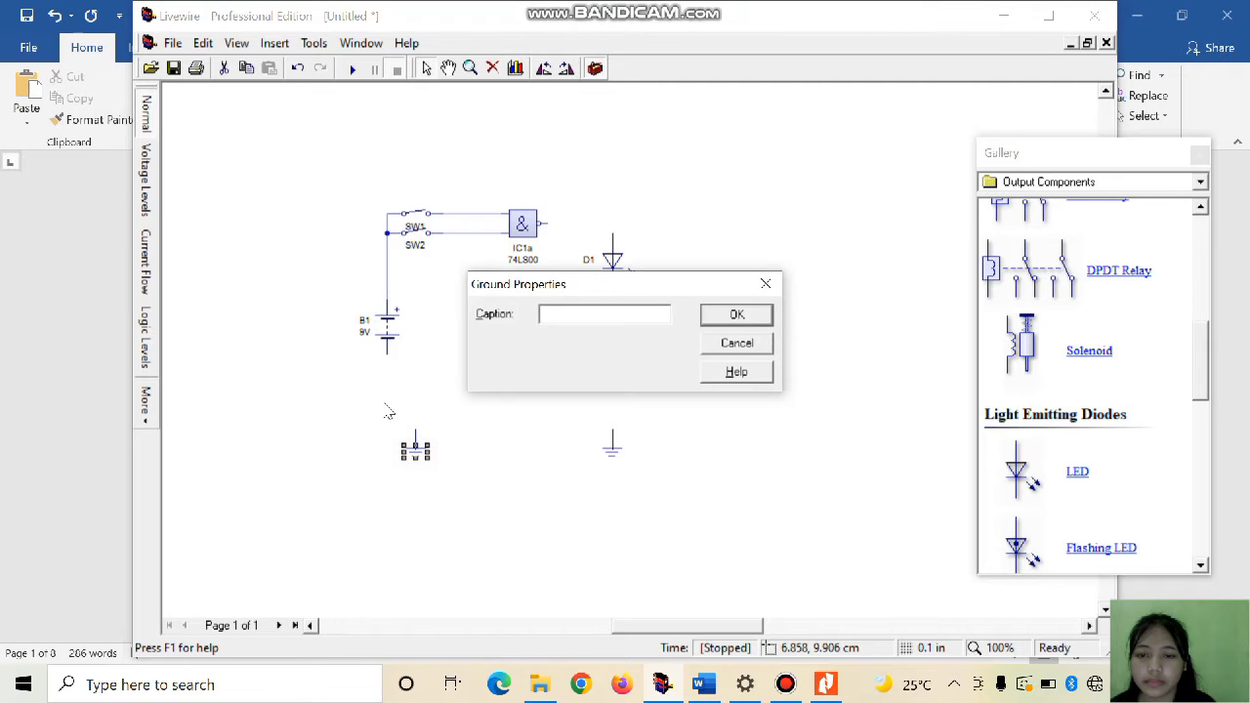
pyautogui.click(765, 283)
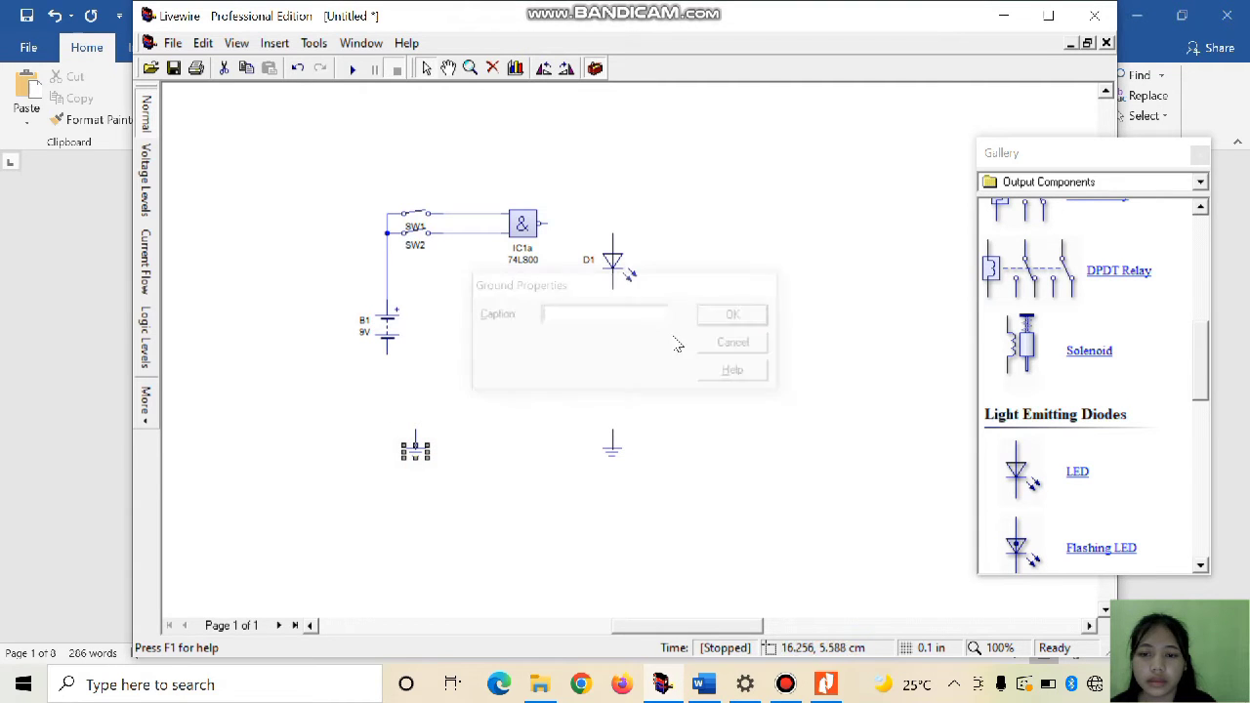
pyautogui.moveTo(420, 452); pyautogui.dragTo(391, 425)
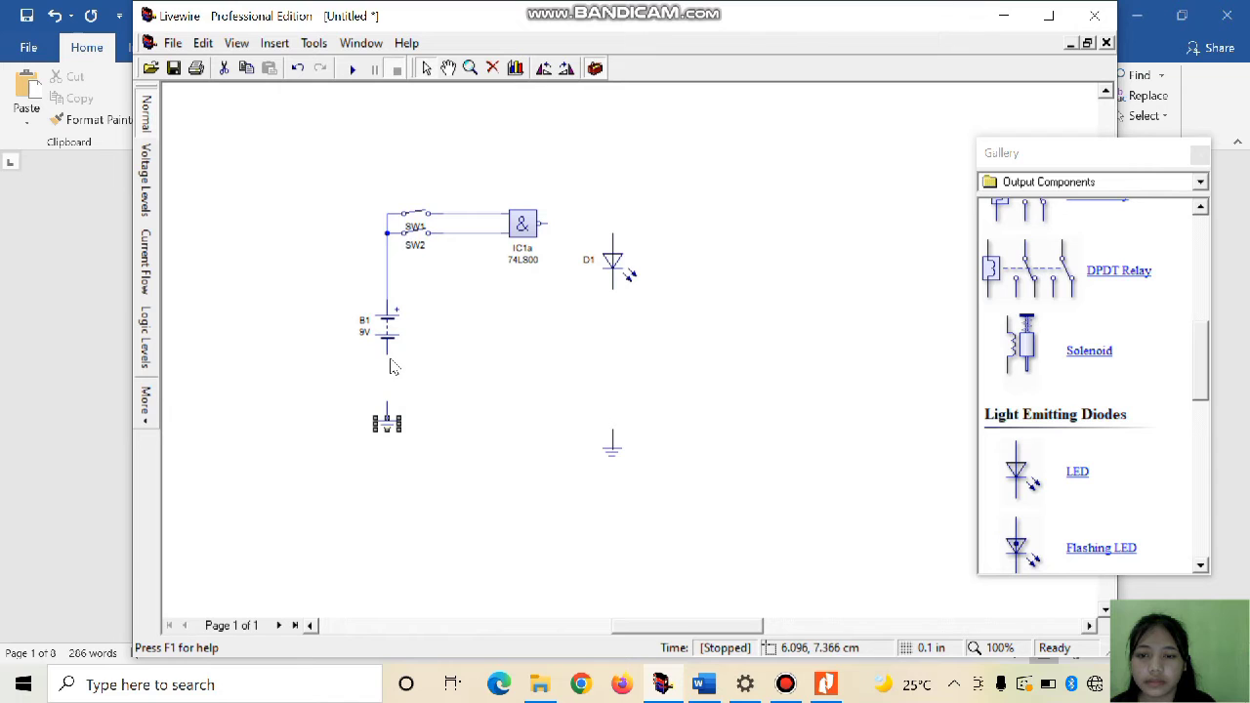
pyautogui.moveTo(386, 398); pyautogui.dragTo(387, 417)
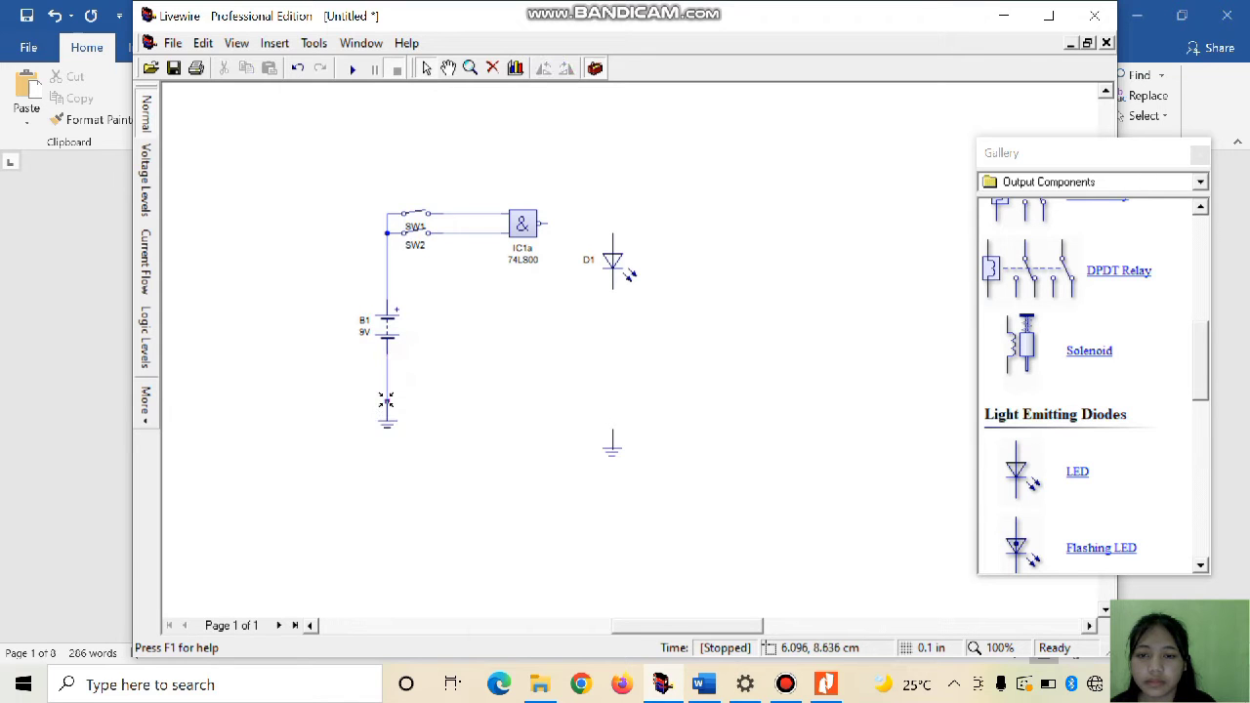
# - Rotate the LED anti-clockwise, align it with the gate's output, and wire the output to the LED's anode
pyautogui.click(625, 276)
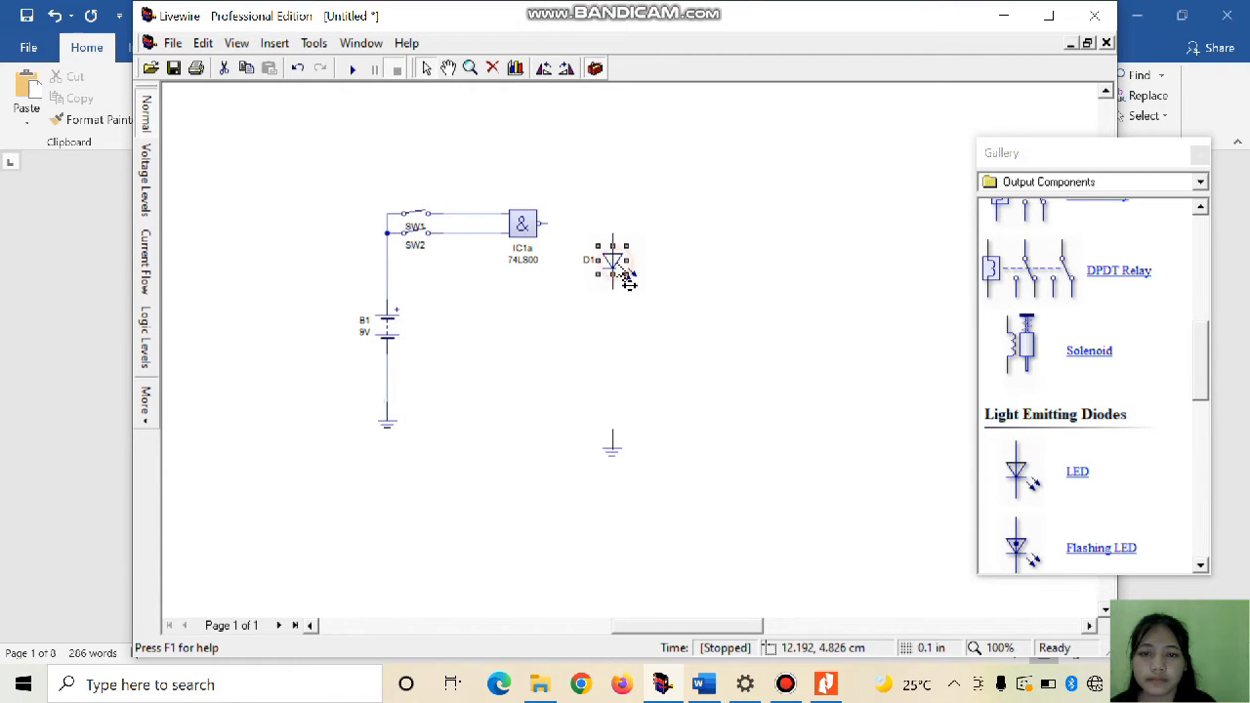
pyautogui.click(546, 73)
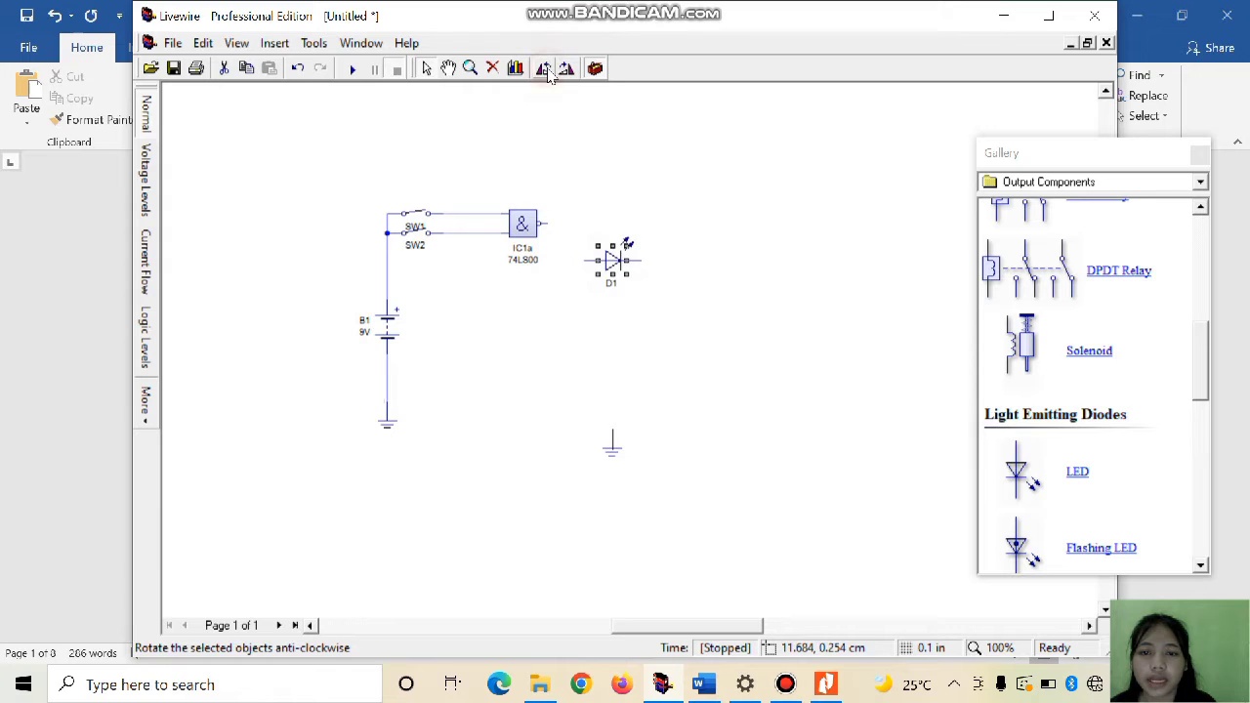
pyautogui.moveTo(621, 242); pyautogui.dragTo(621, 206)
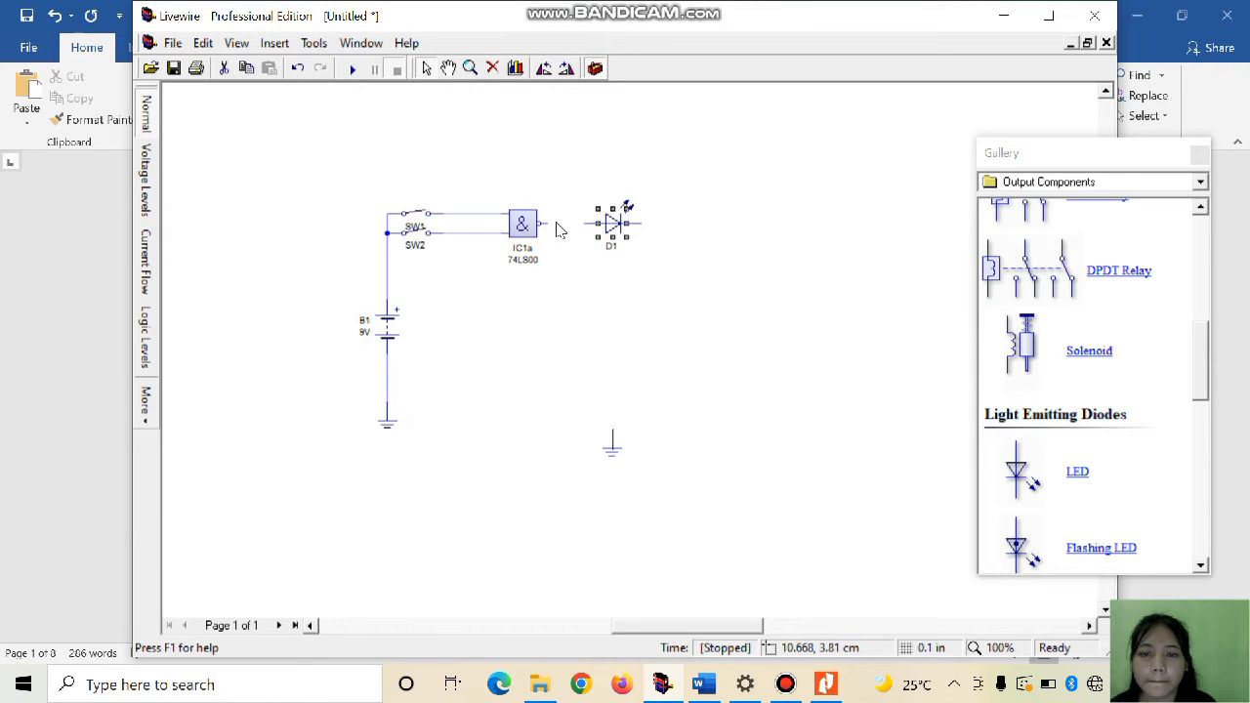
pyautogui.moveTo(547, 224); pyautogui.dragTo(597, 223)
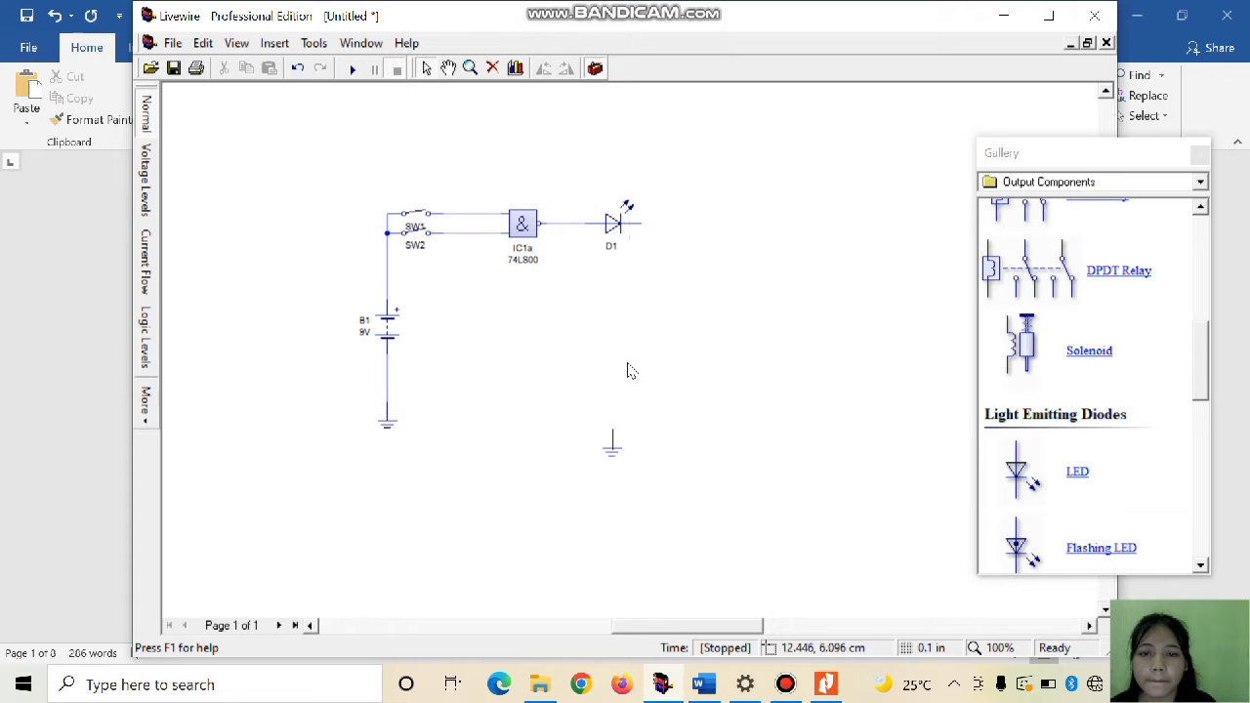
# - Try to reposition the free ground symbol below the LED's open end and wire them together, and delete that ground
pyautogui.click(611, 447)
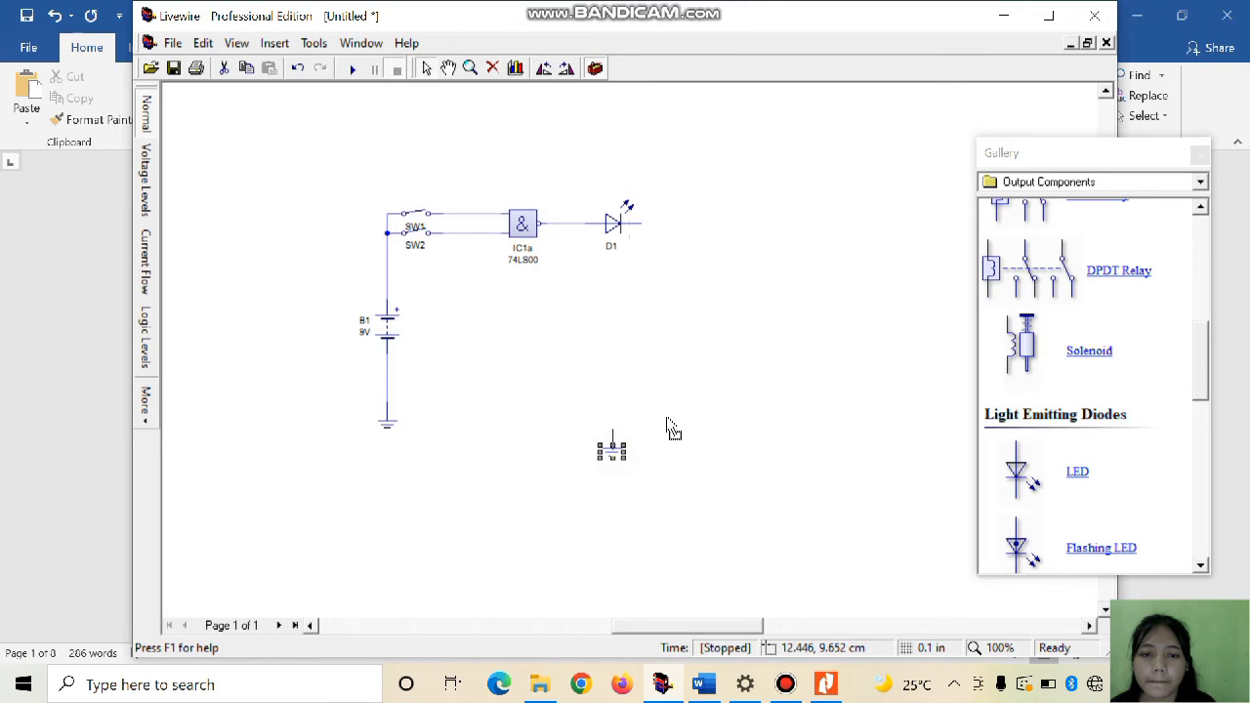
pyautogui.moveTo(612, 447); pyautogui.dragTo(658, 410)
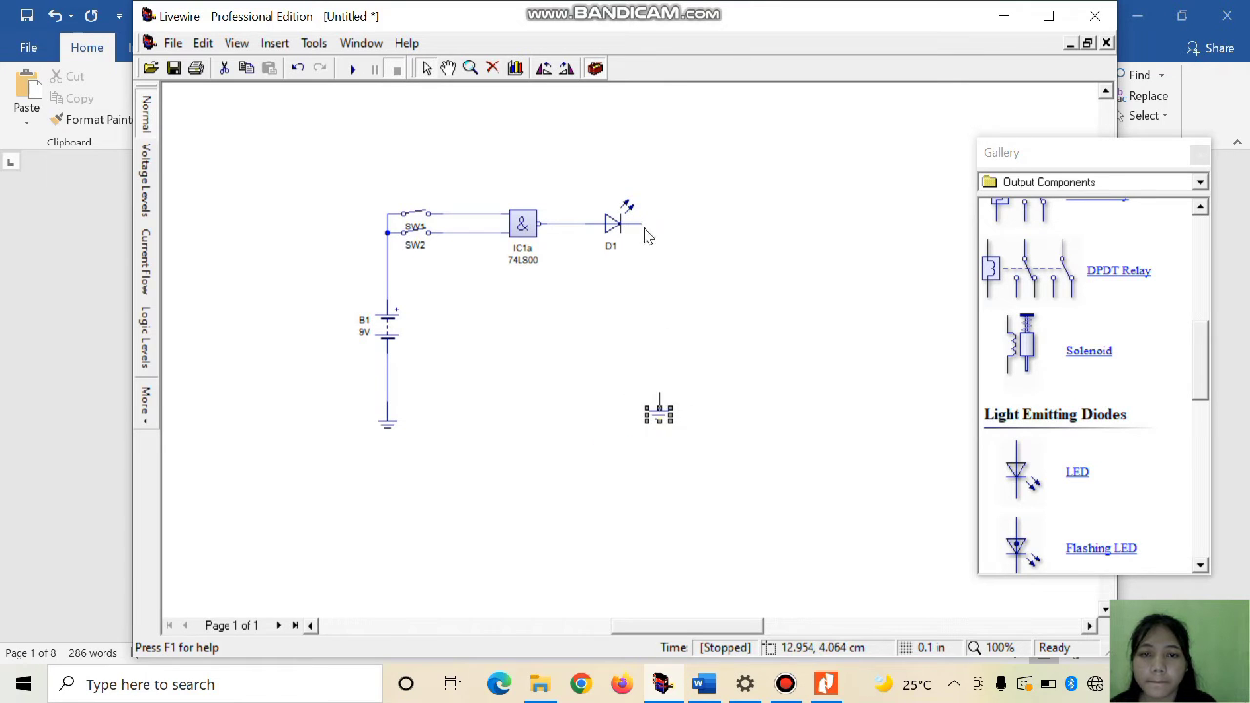
pyautogui.moveTo(642, 224); pyautogui.dragTo(658, 392)
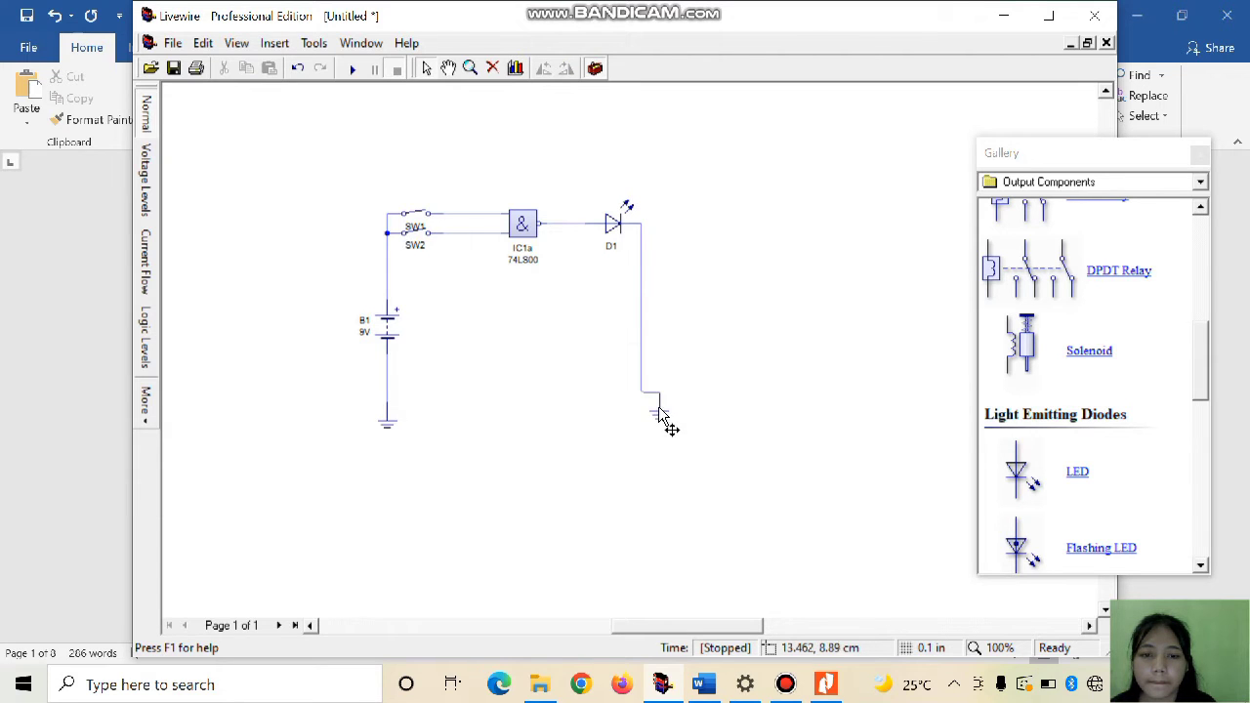
pyautogui.doubleClick(660, 415)
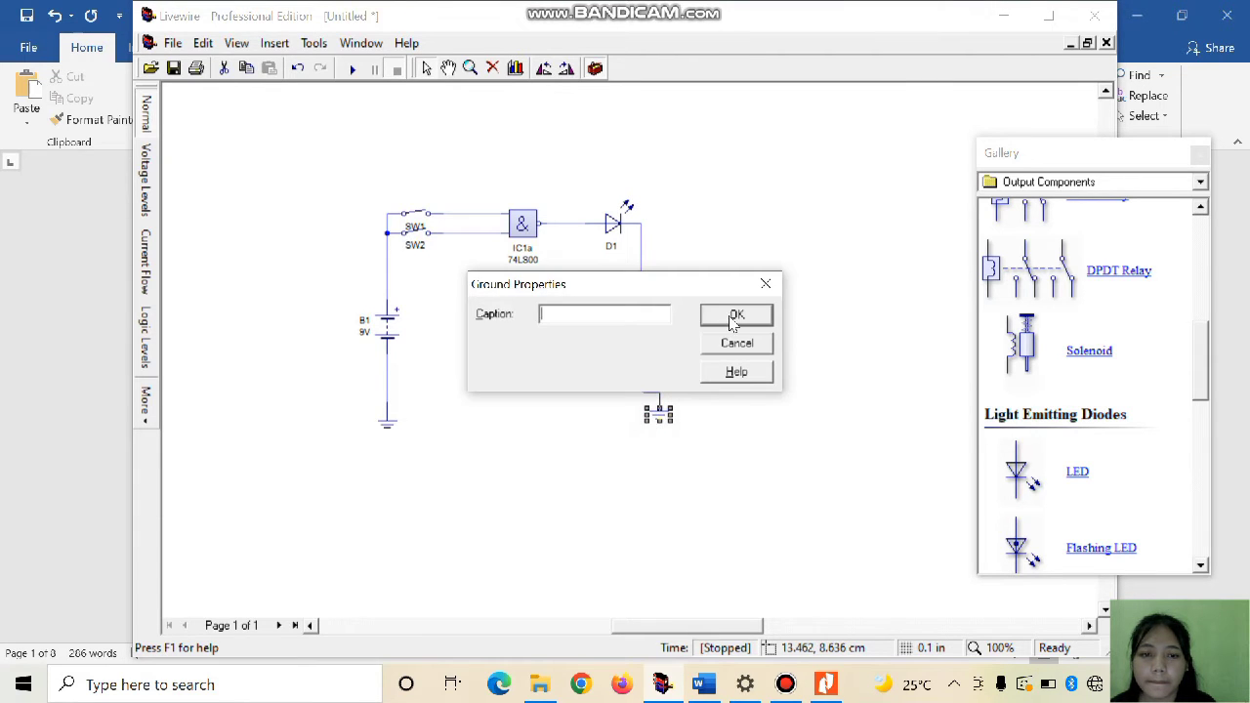
pyautogui.click(762, 306)
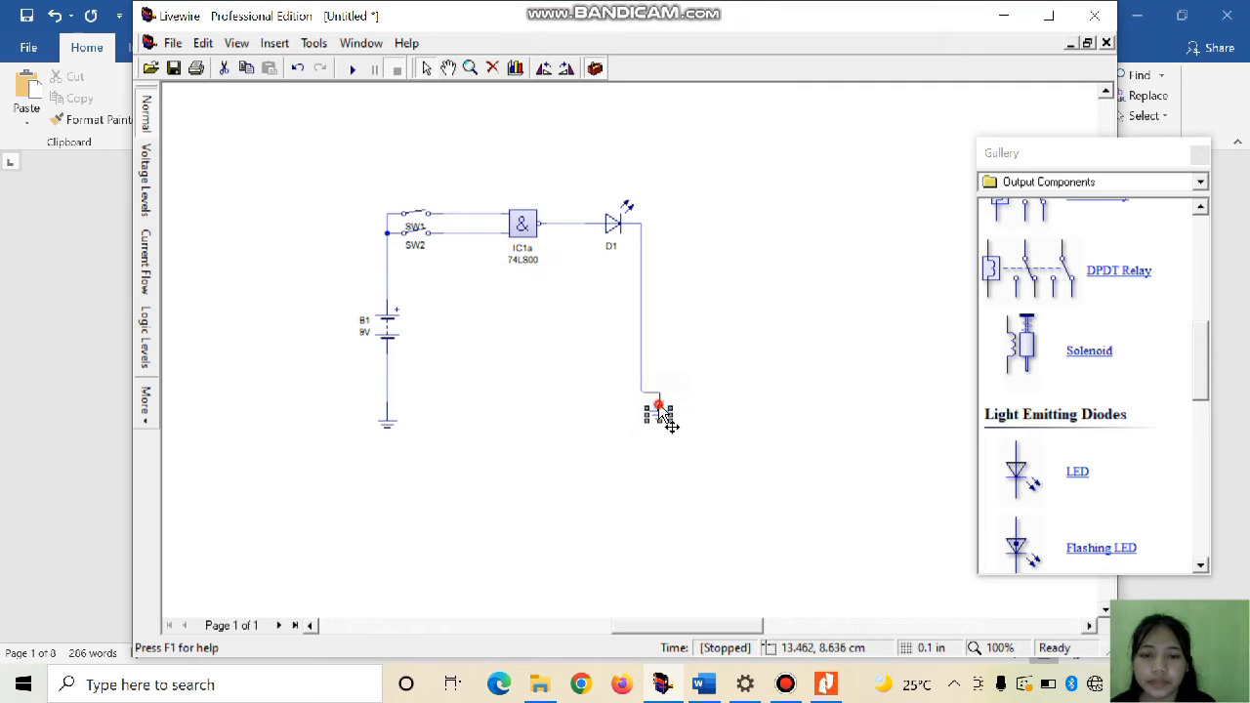
pyautogui.moveTo(660, 402); pyautogui.dragTo(642, 410)
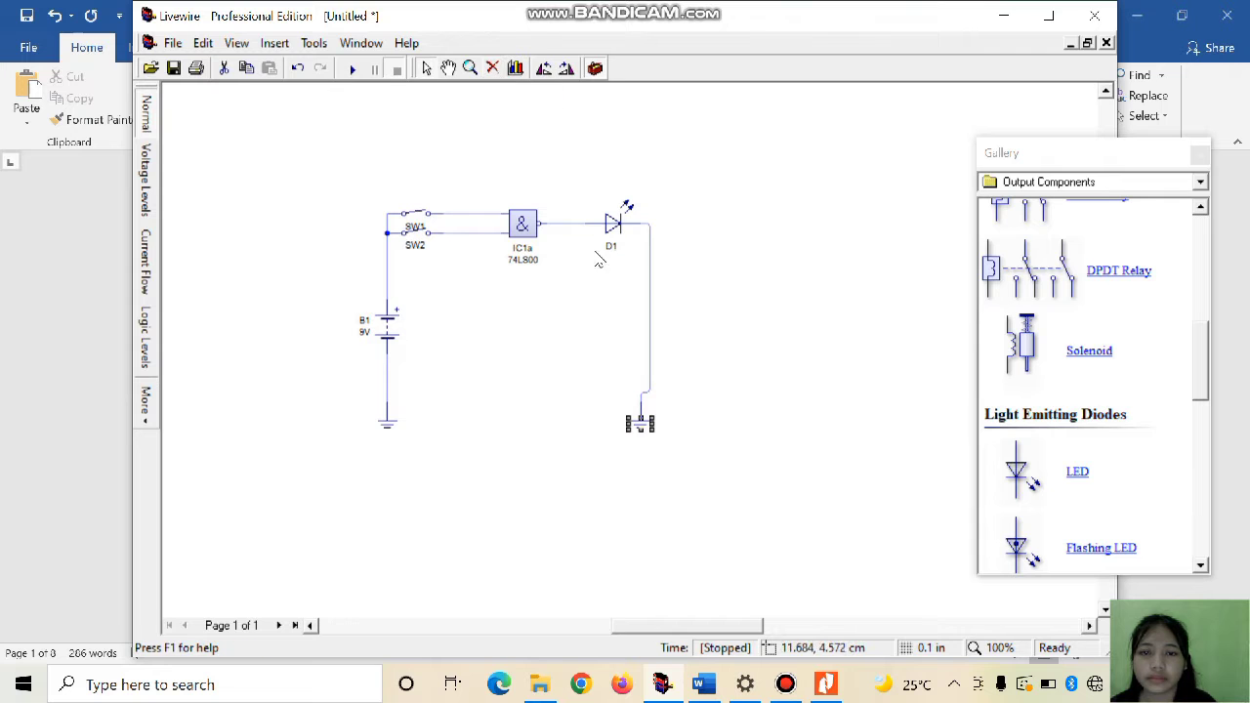
pyautogui.click(494, 67)
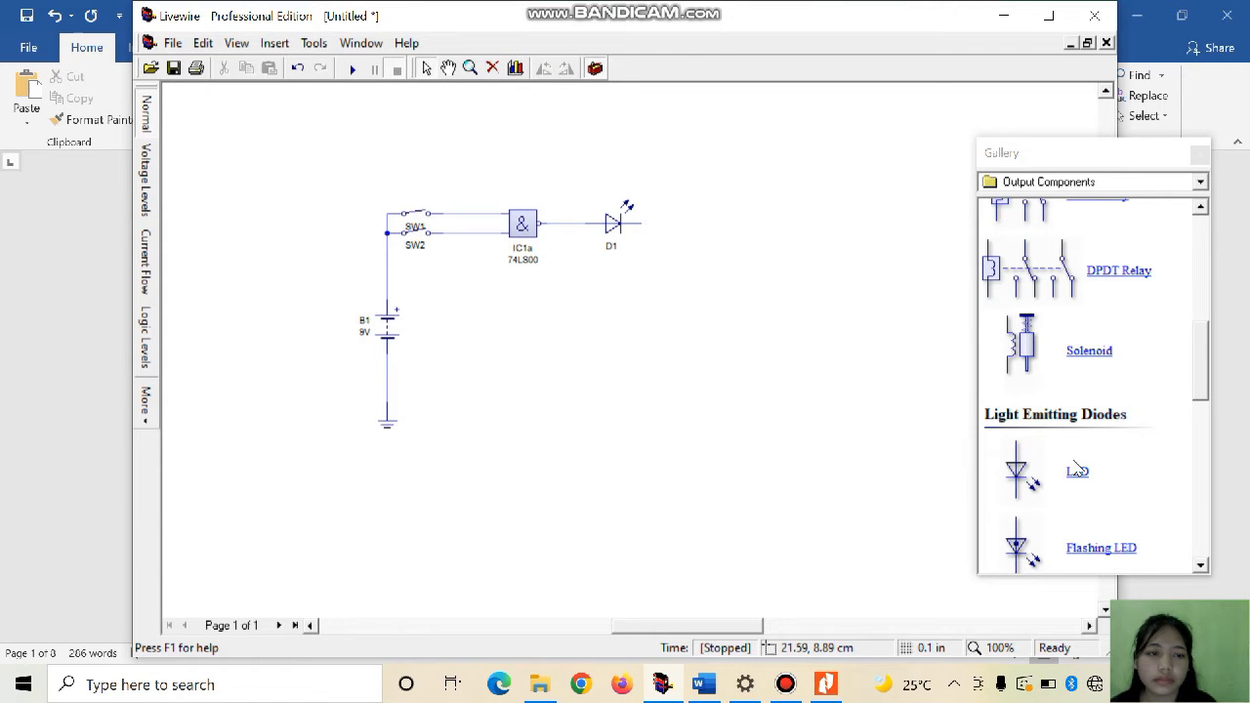
# - Place a new Ground from the Power Supplies directly below the LED's free end and wire the two together
pyautogui.click(1100, 187)
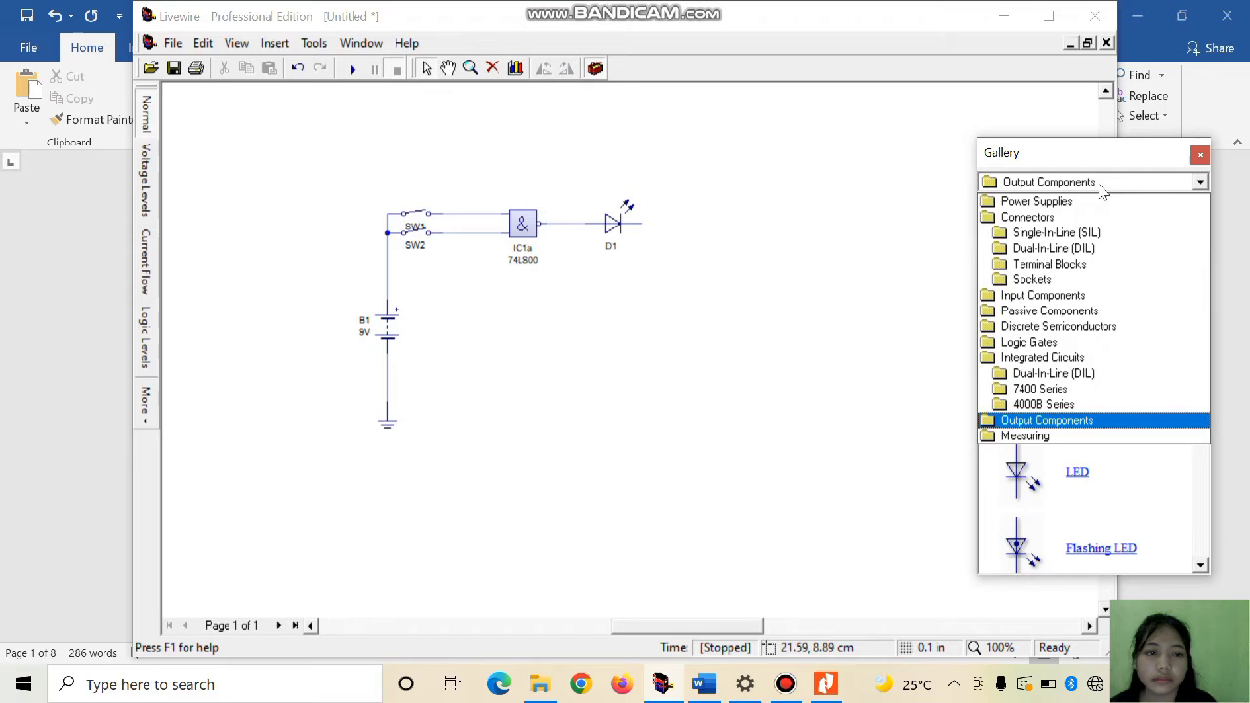
pyautogui.click(1054, 205)
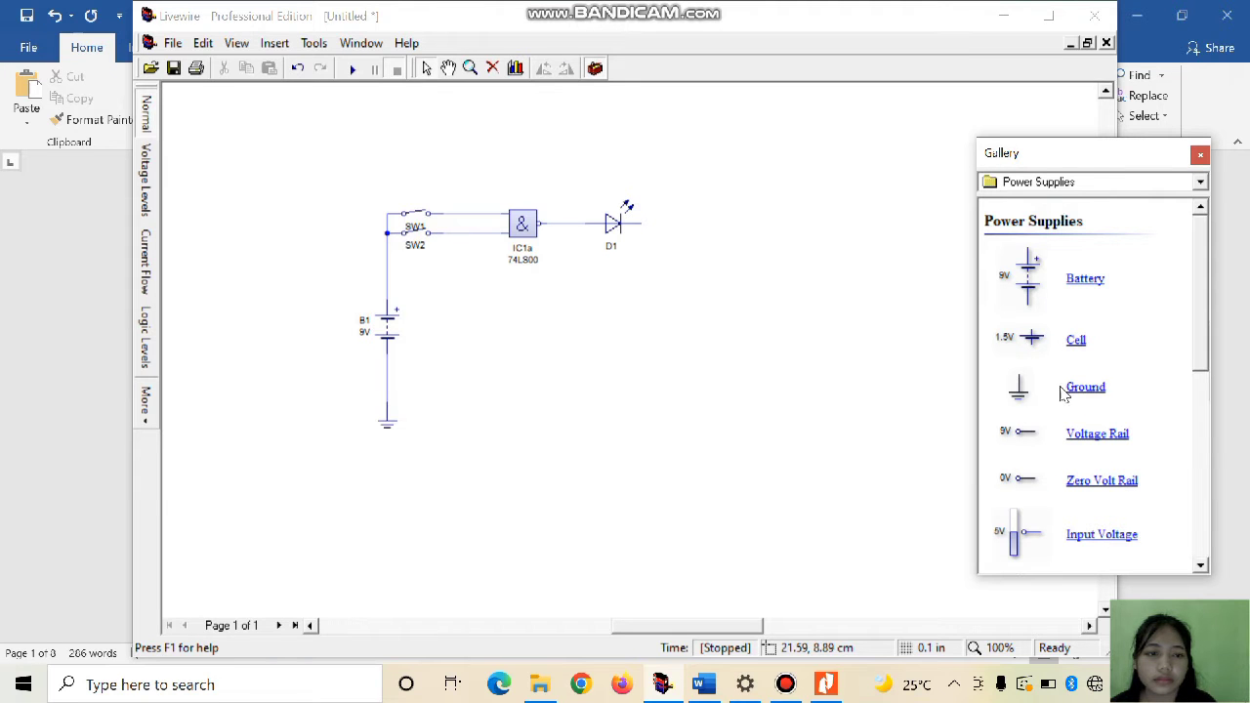
pyautogui.moveTo(1083, 393); pyautogui.dragTo(649, 416)
pyautogui.moveTo(641, 224)
pyautogui.mouseDown()
pyautogui.moveTo(648, 372)
pyautogui.moveTo(641, 222)
pyautogui.mouseUp()
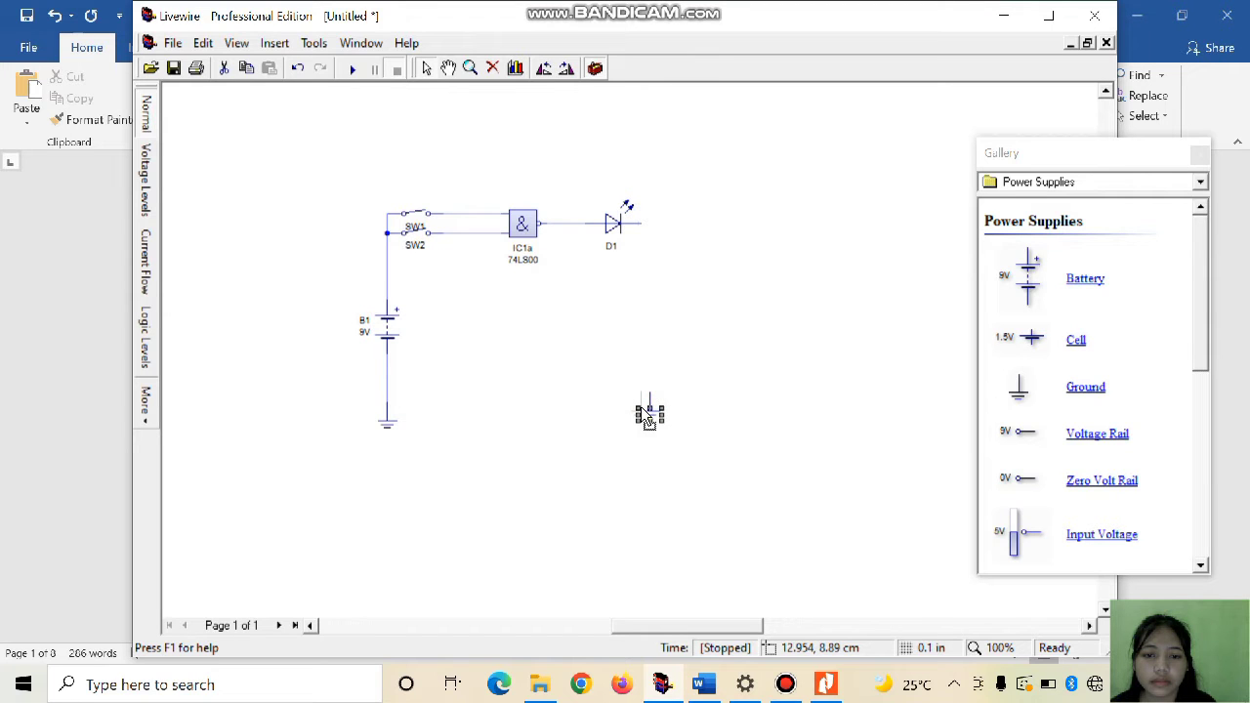
pyautogui.moveTo(649, 417); pyautogui.dragTo(639, 412)
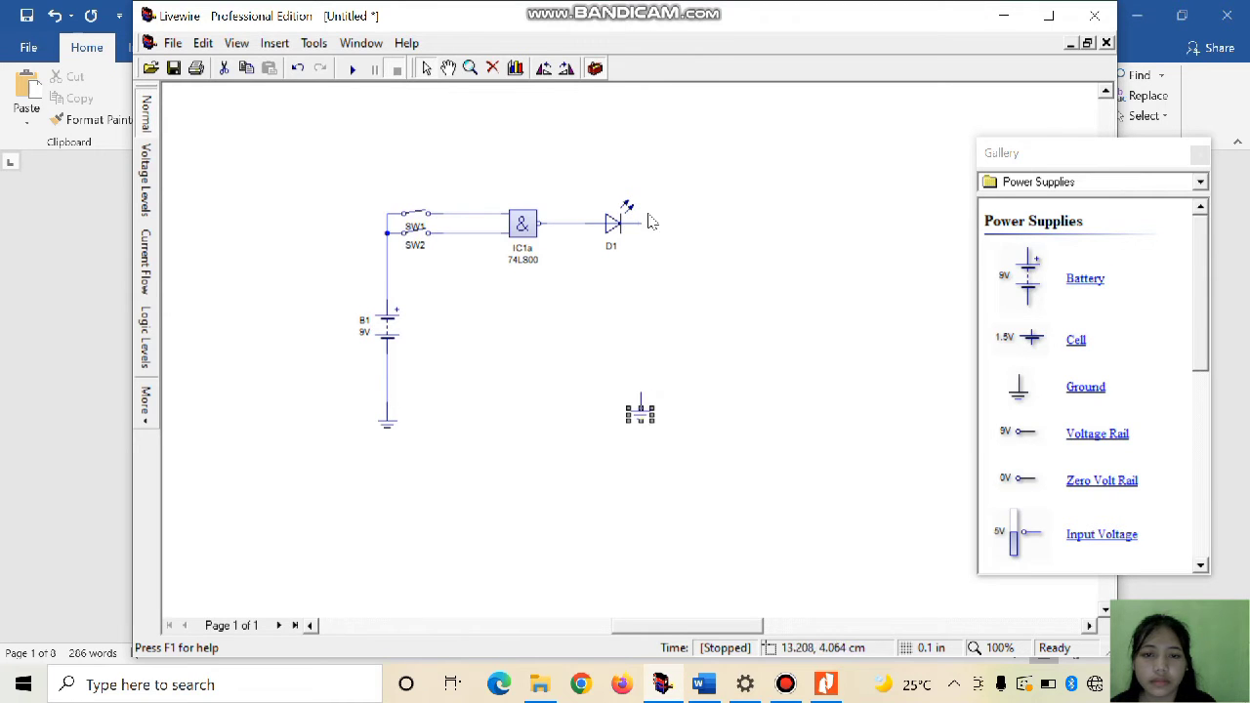
pyautogui.moveTo(639, 222); pyautogui.dragTo(639, 385)
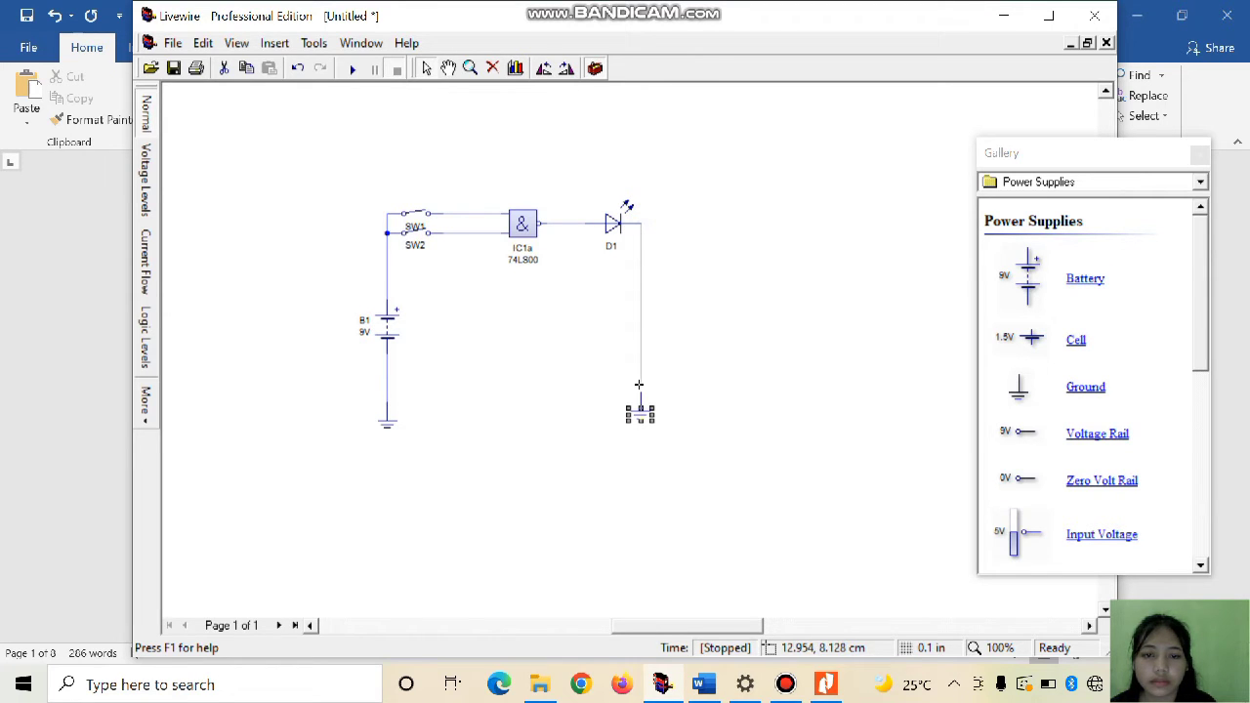
pyautogui.click(659, 435)
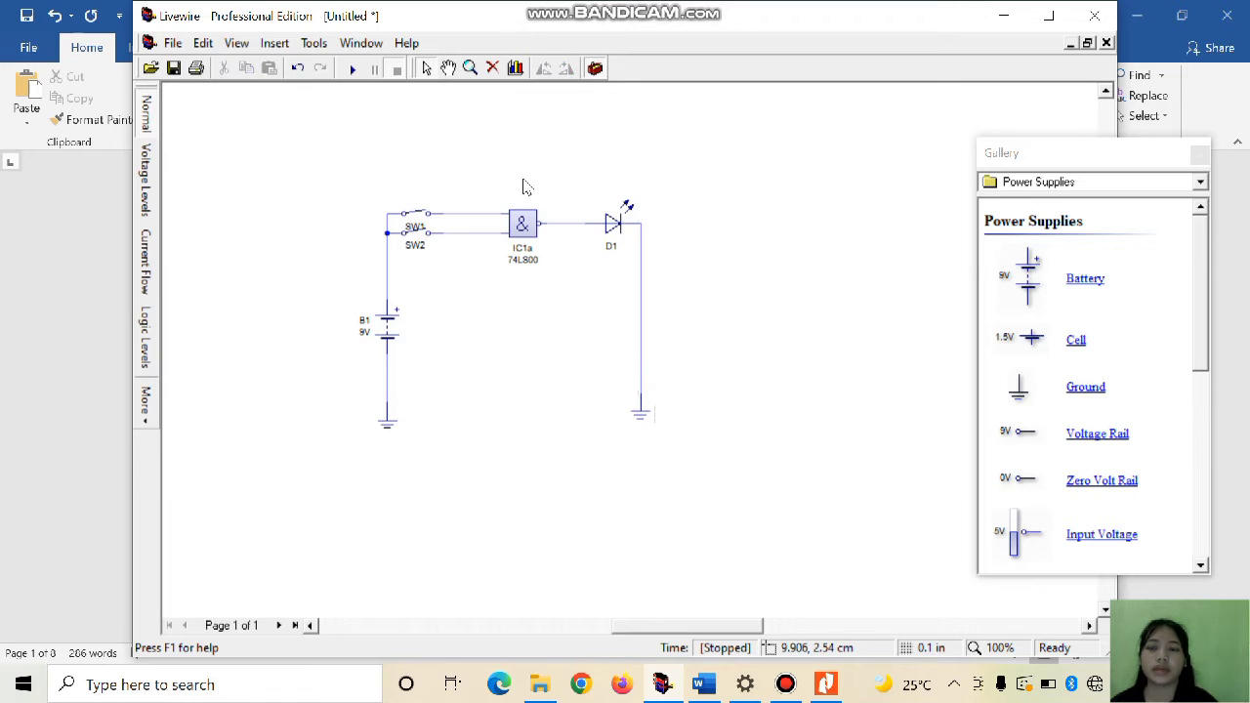
# - Run the simulation of the circuit, close switches SW1 and SW2 to test the LED, and pause it
pyautogui.click(353, 76)
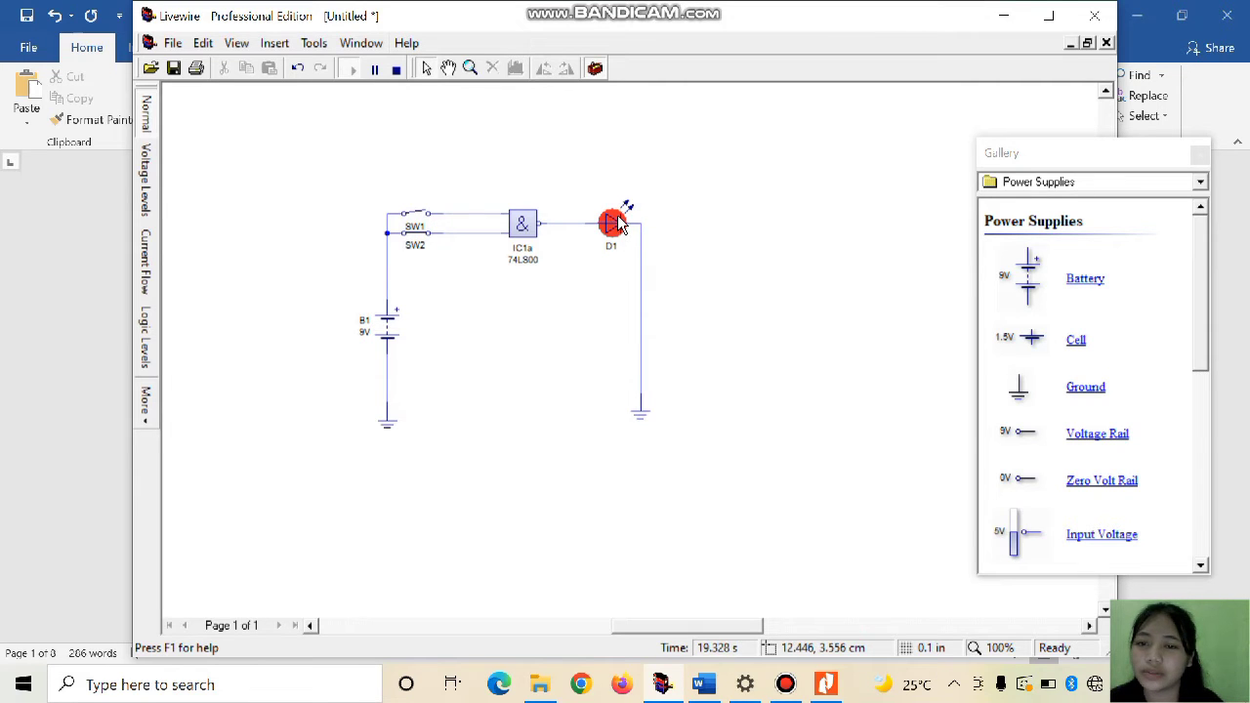
pyautogui.click(421, 221)
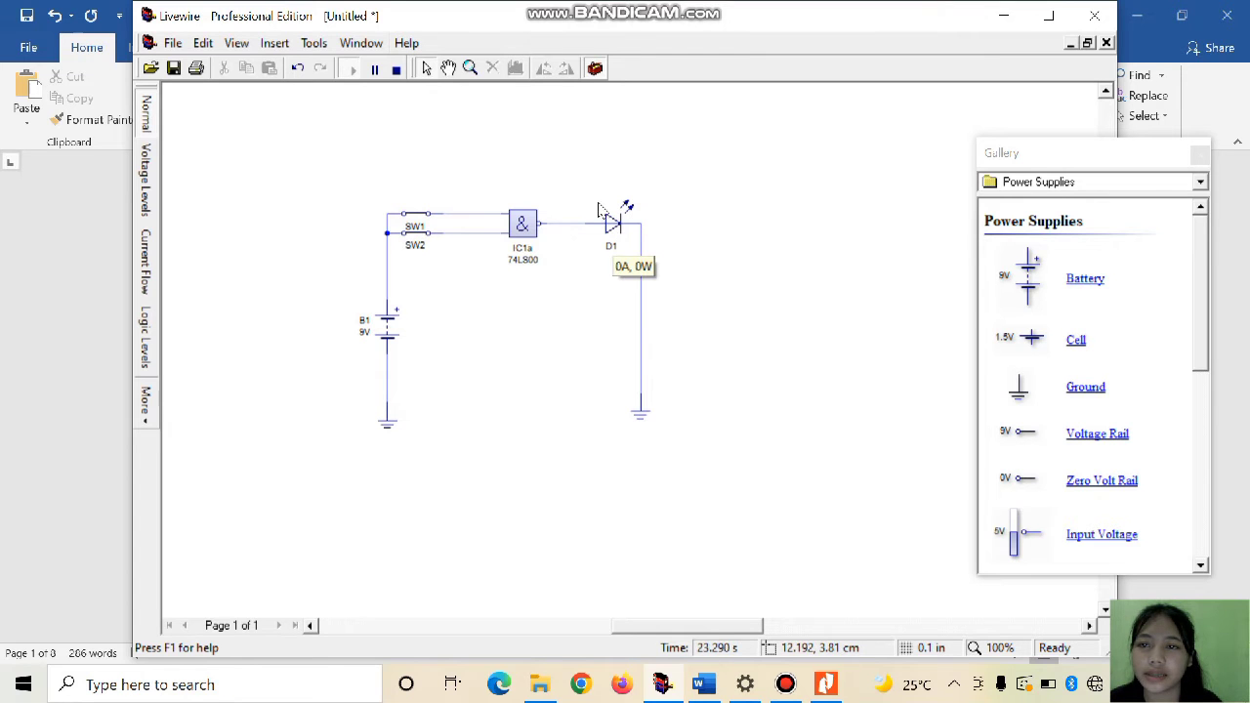
pyautogui.click(377, 74)
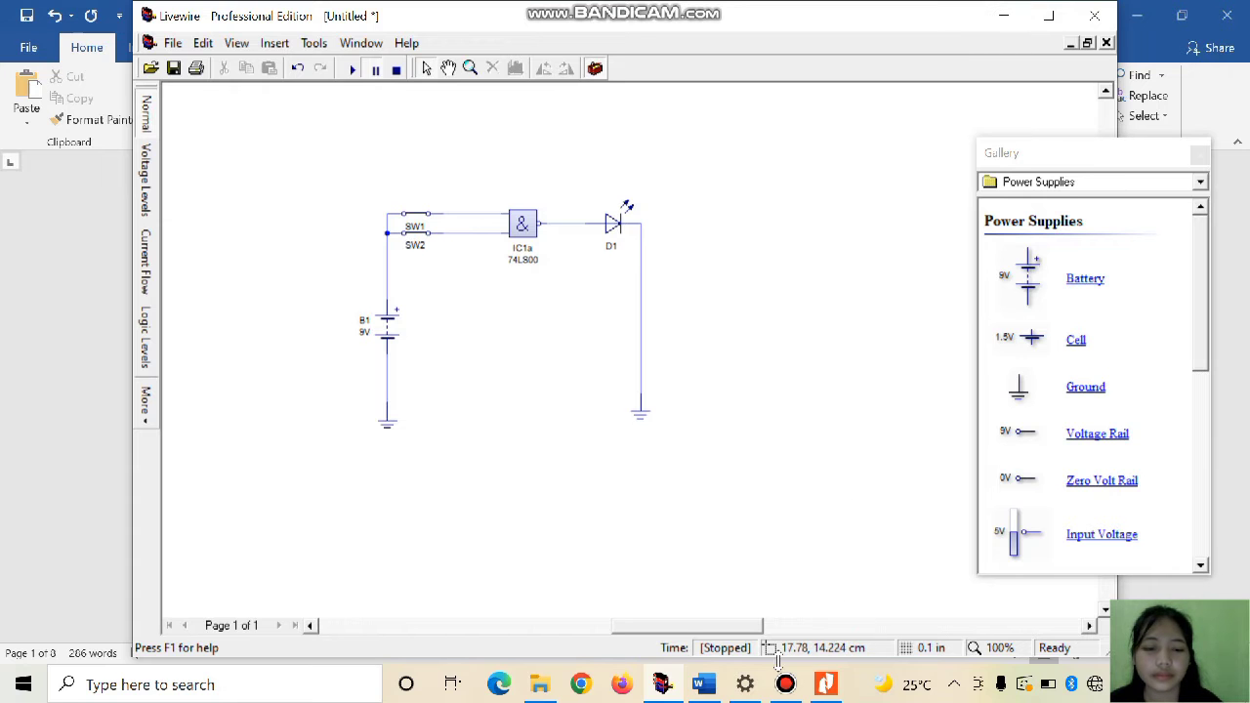
# - Check the assignment's gate list in Nitro Pro, switch to the Word document and go to the OR gate's symbol and truth table
pyautogui.click(825, 683)
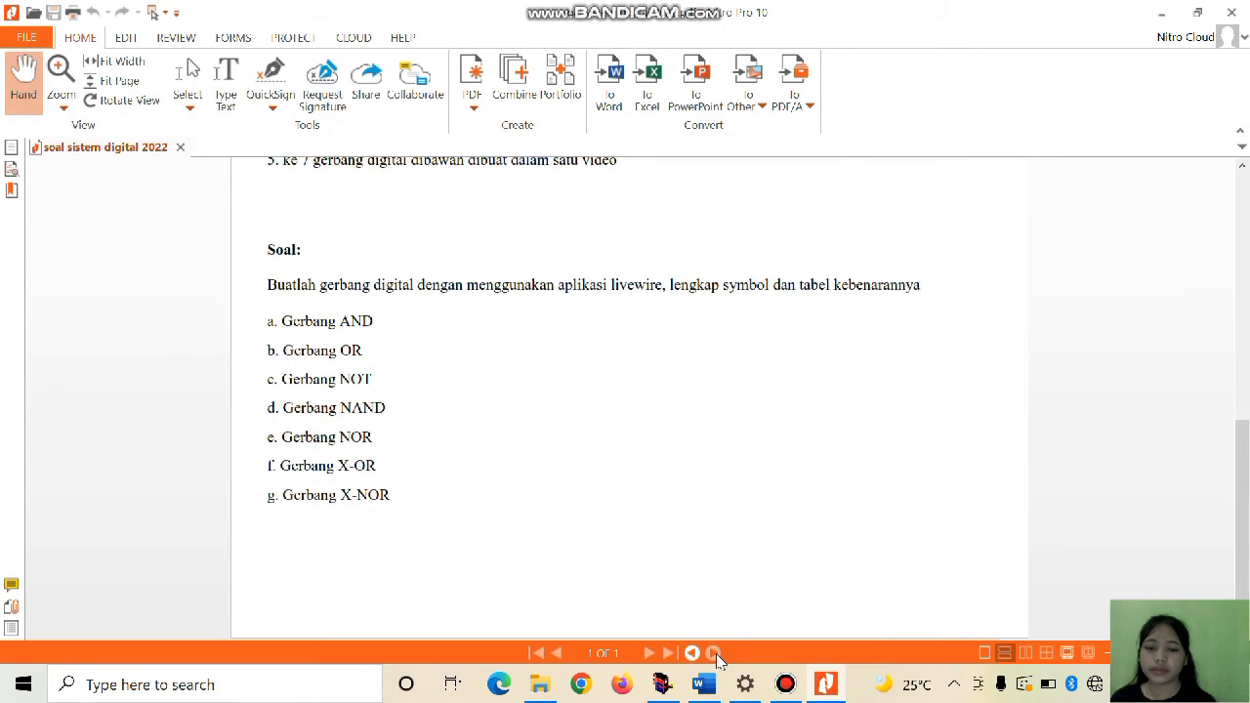
pyautogui.moveTo(702, 684)
pyautogui.click(674, 550)
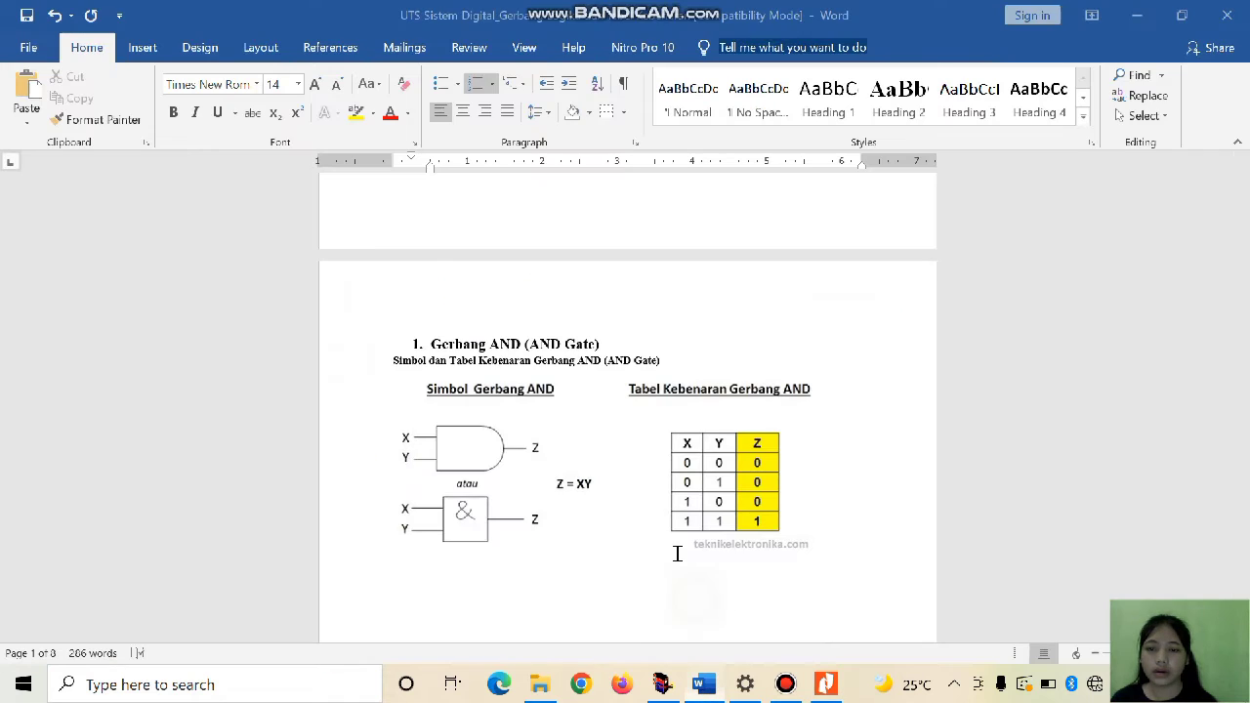
pyautogui.scroll(-1, 653, 477)
pyautogui.scroll(-12, 651, 478)
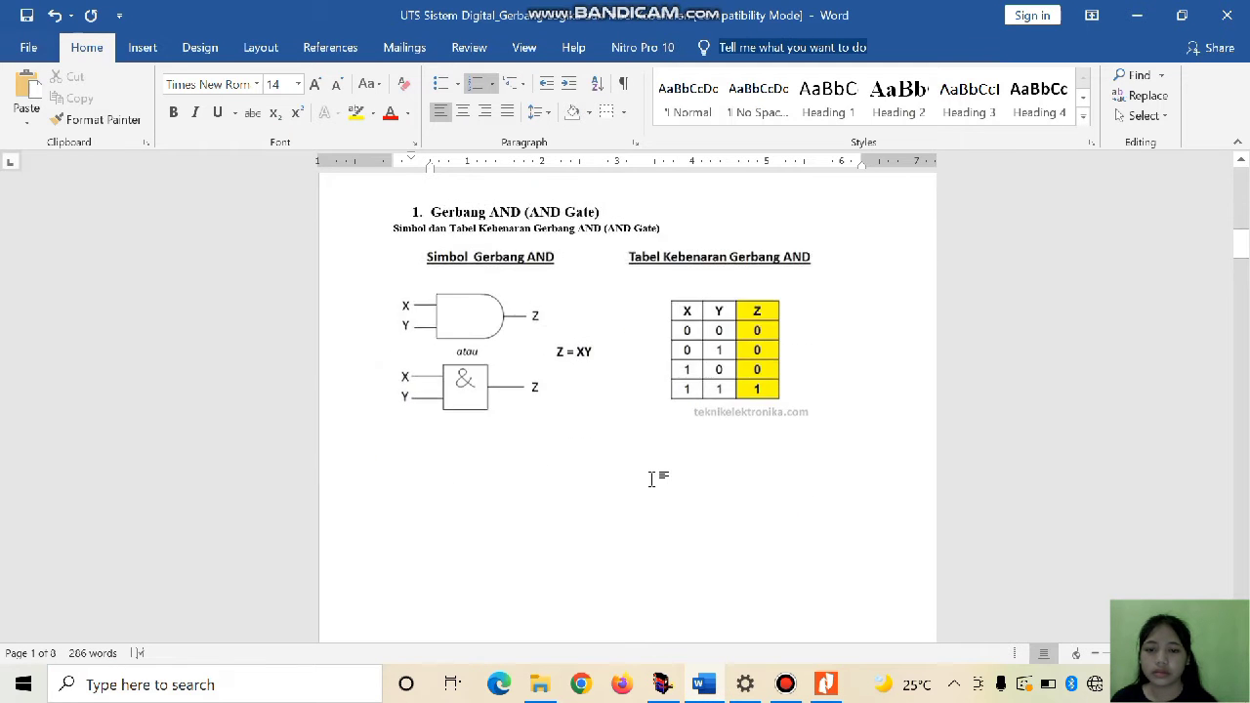
pyautogui.scroll(-3, 653, 480)
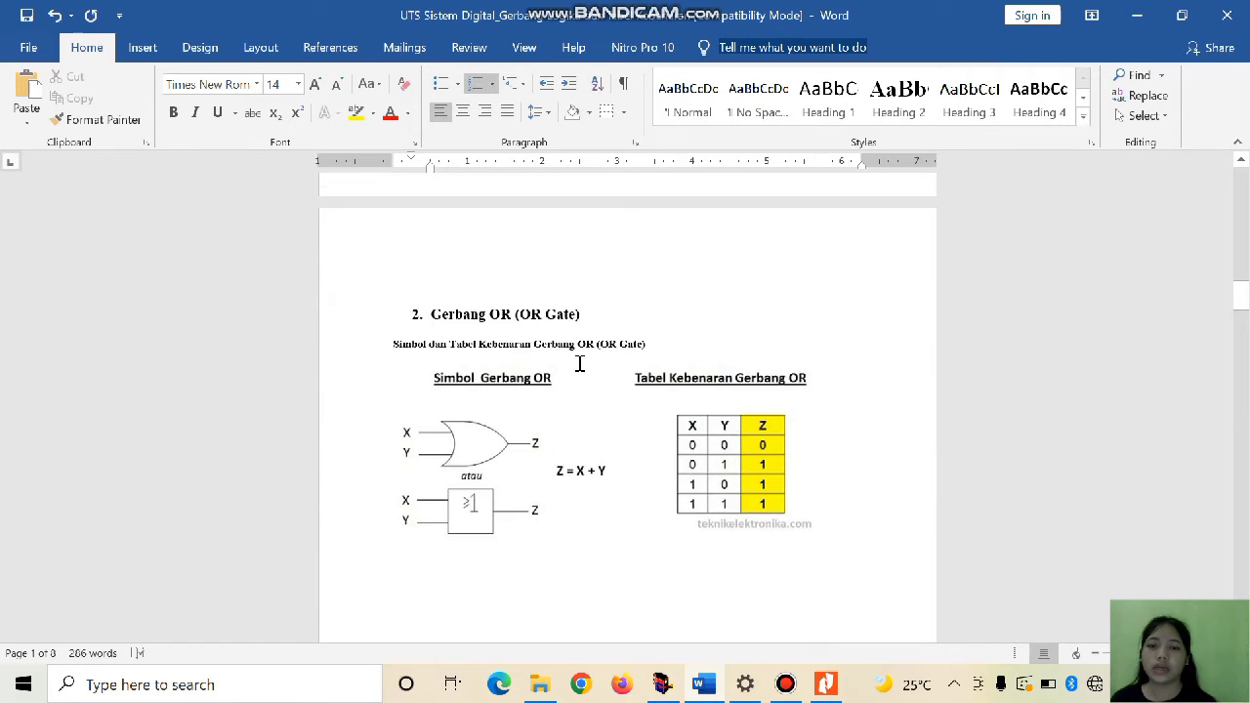
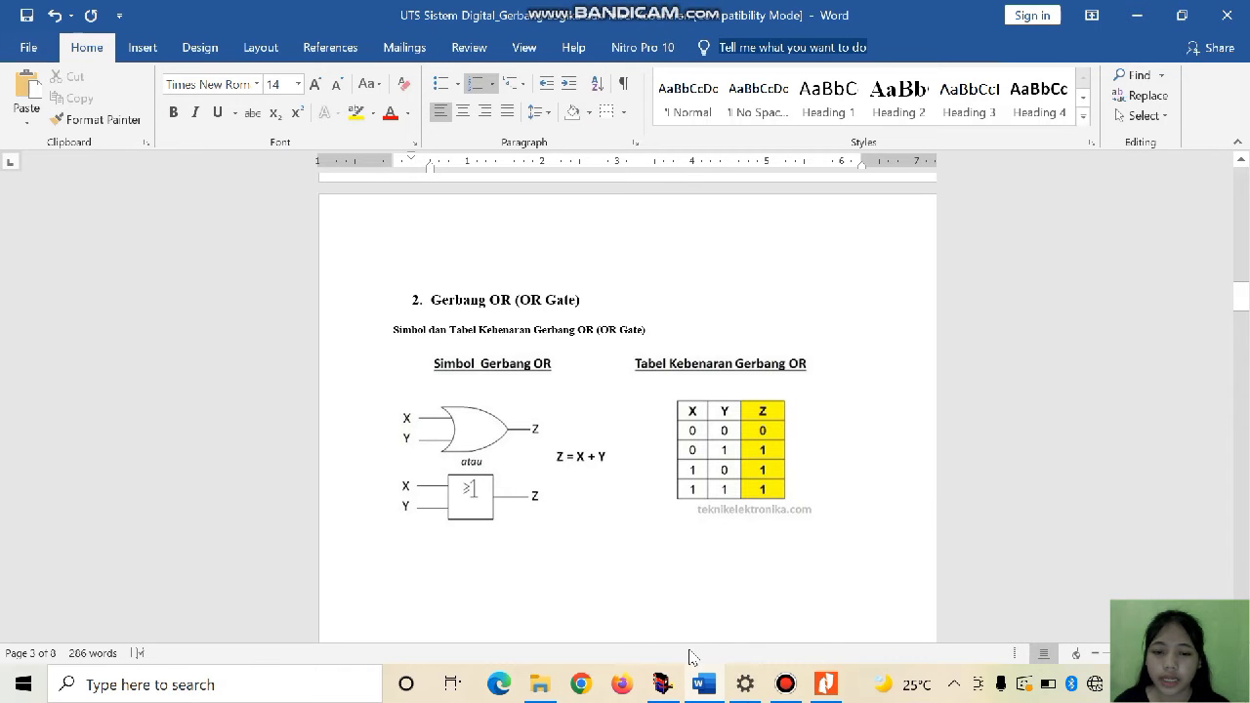
# - Switch to Livewire and place a 7432 Quad 2-Input OR Gate from the 7400 Series on an empty area
pyautogui.moveTo(664, 686)
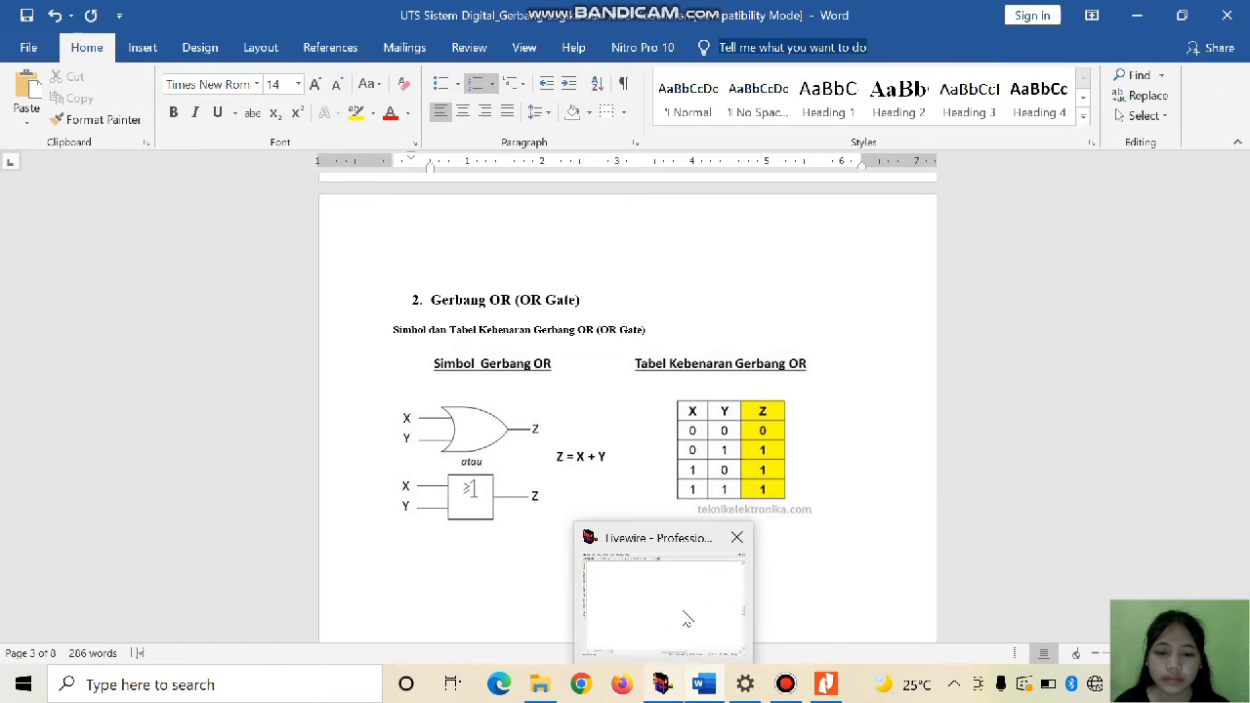
pyautogui.click(686, 619)
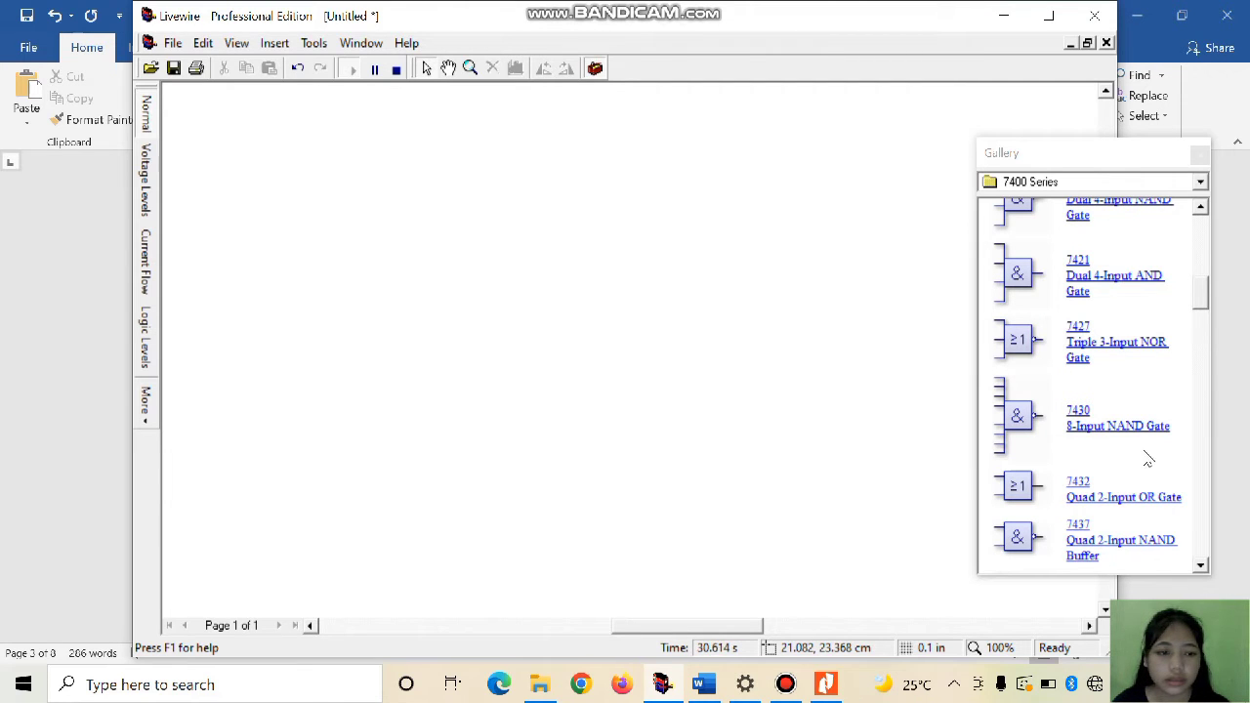
pyautogui.moveTo(1019, 487); pyautogui.dragTo(602, 261)
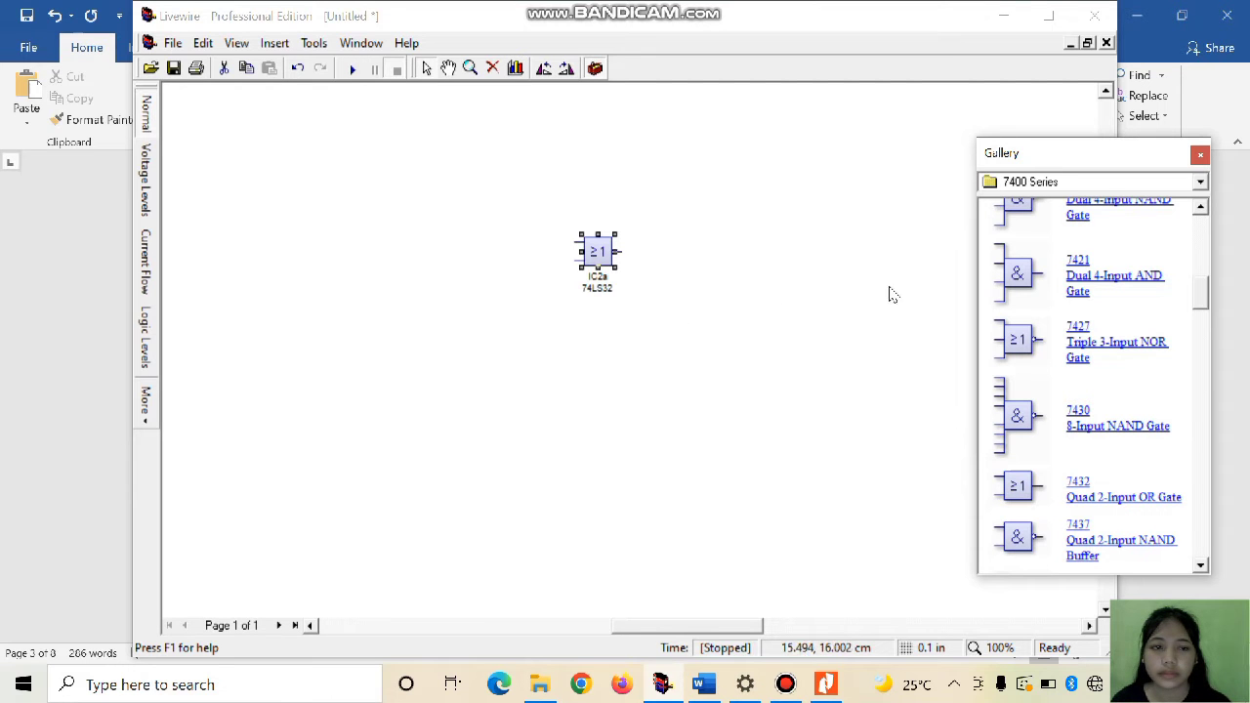
# - Place a 9V Battery from the Power Supplies below the OR gate's input side, one Ground beneath it and another farther right
pyautogui.click(1187, 185)
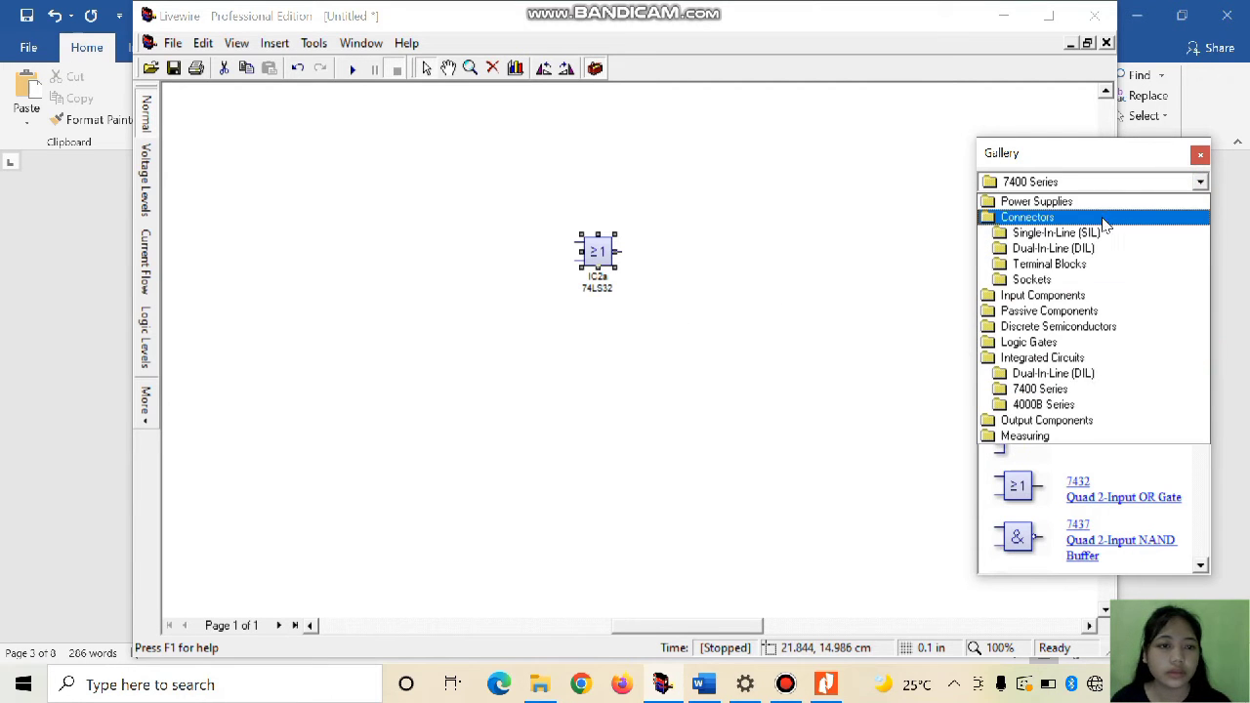
pyautogui.click(1086, 203)
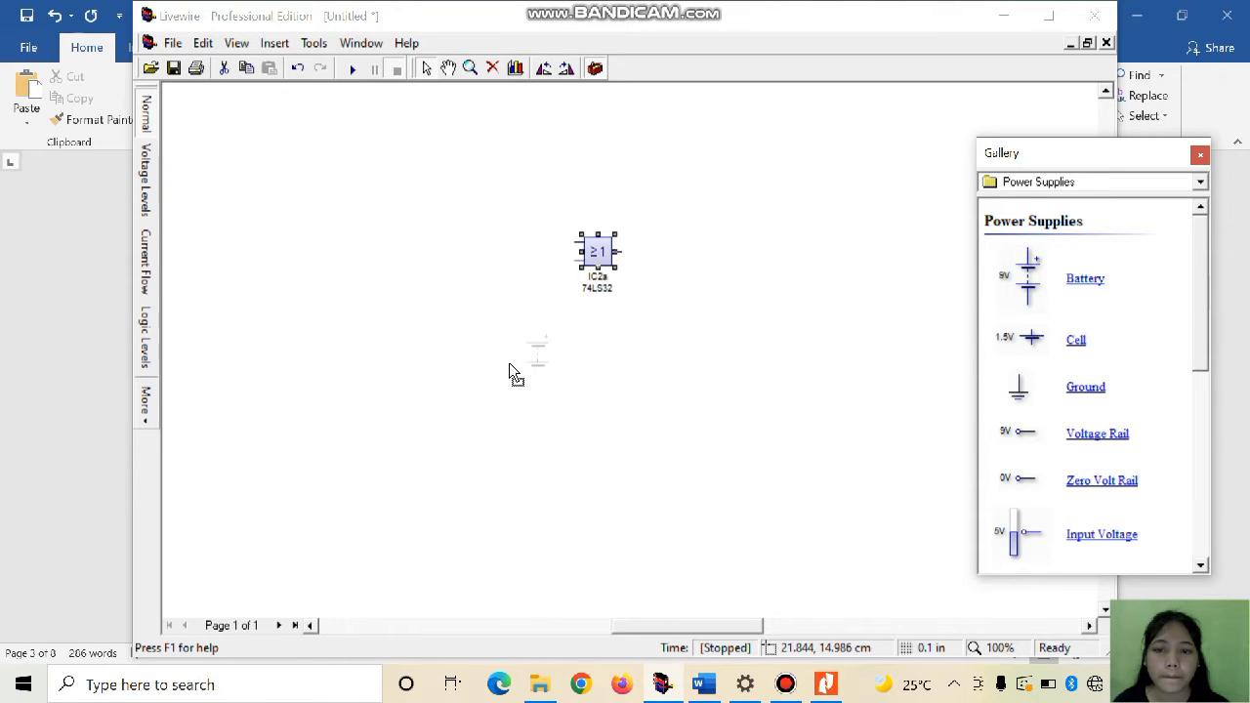
pyautogui.moveTo(503, 373); pyautogui.dragTo(477, 369)
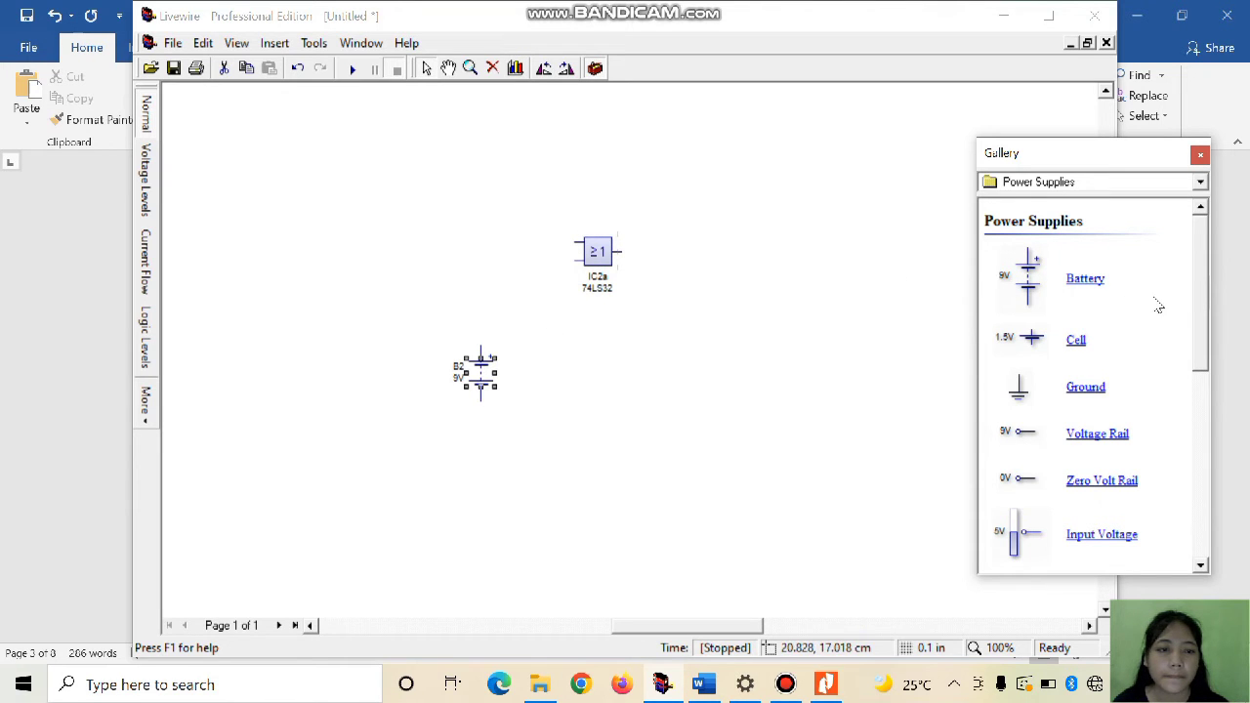
pyautogui.rightClick(1022, 400)
pyautogui.moveTo(1081, 390); pyautogui.dragTo(1079, 383)
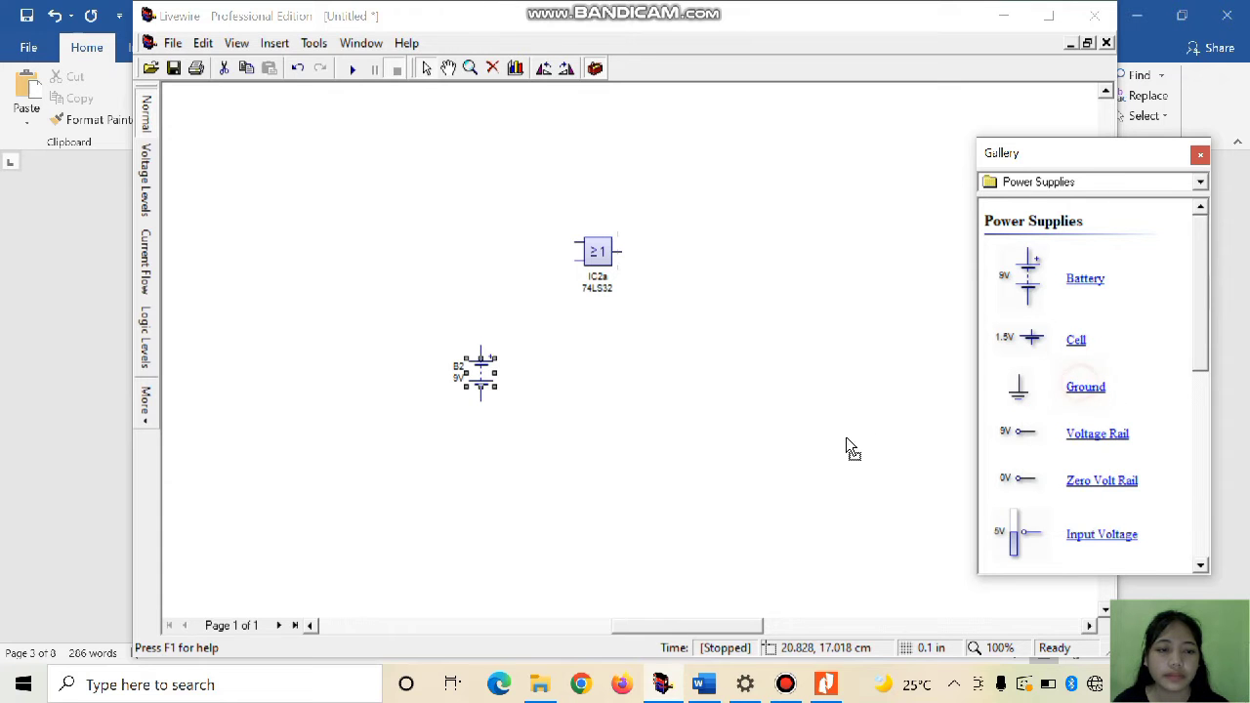
pyautogui.moveTo(495, 462); pyautogui.dragTo(492, 466)
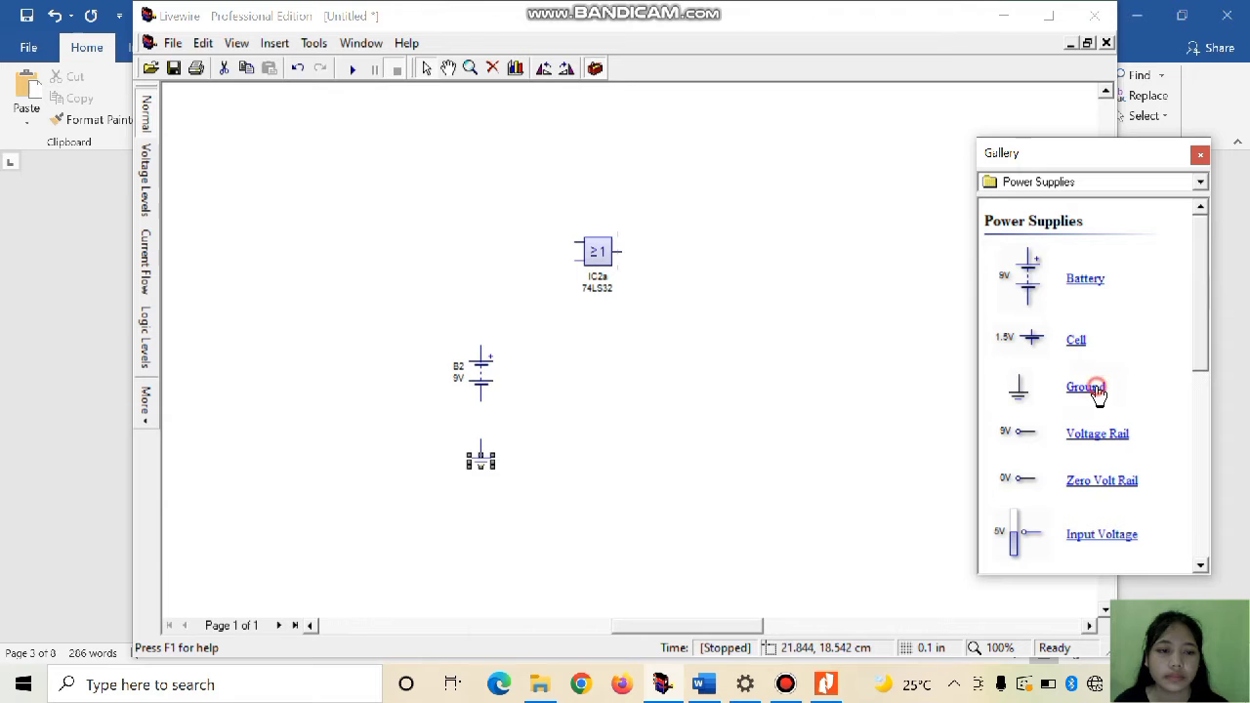
pyautogui.moveTo(629, 469); pyautogui.dragTo(635, 471)
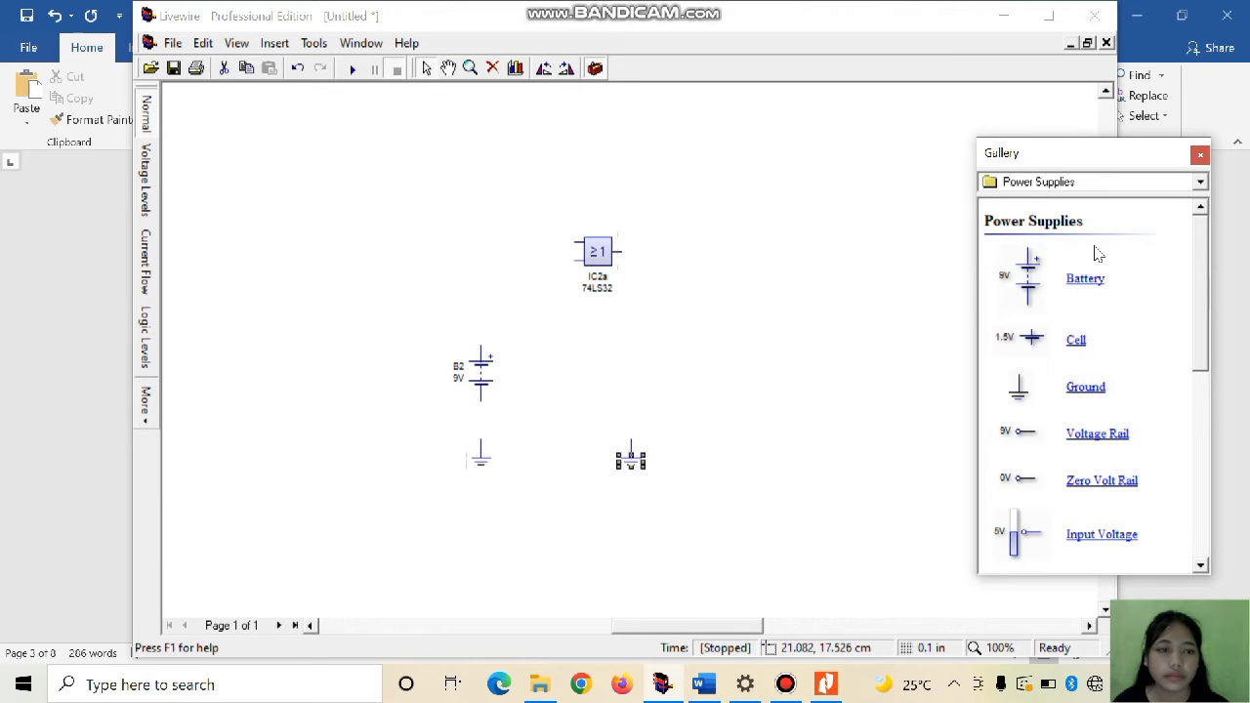
# - Place two SPST Switches from the Input Components, one in line with each input of the OR gate
pyautogui.click(1100, 185)
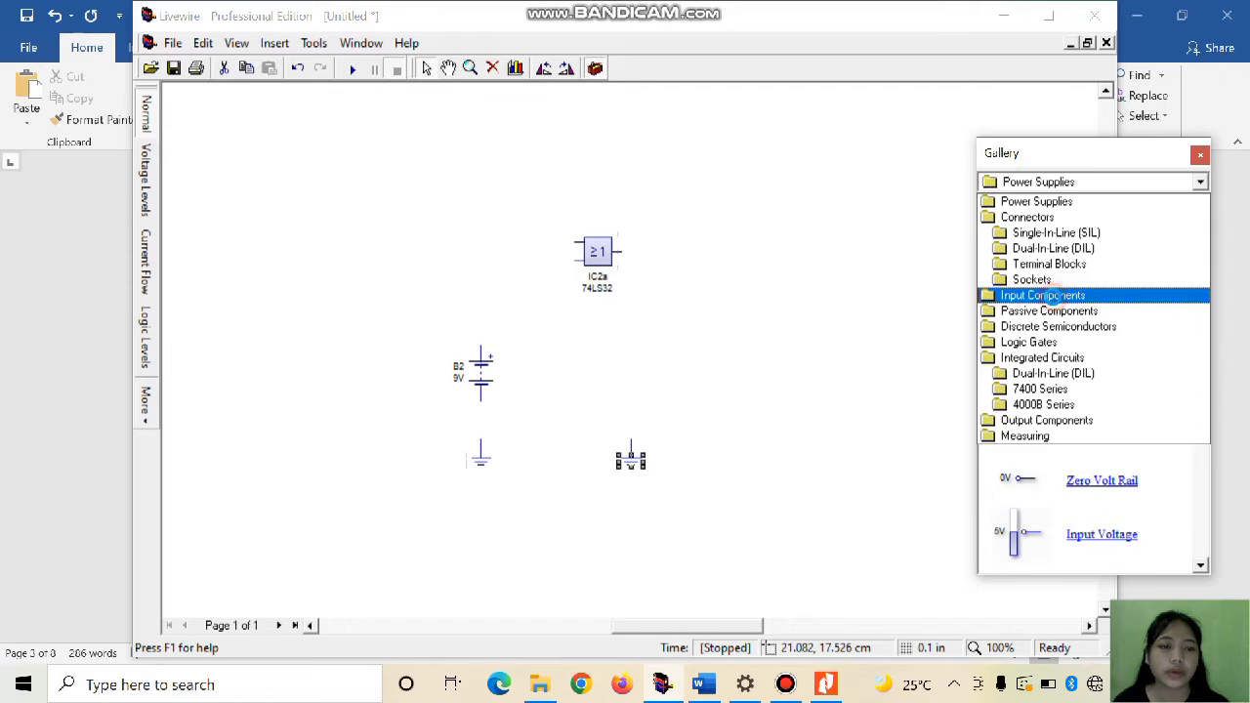
pyautogui.click(1043, 295)
pyautogui.moveTo(1088, 363); pyautogui.dragTo(483, 246)
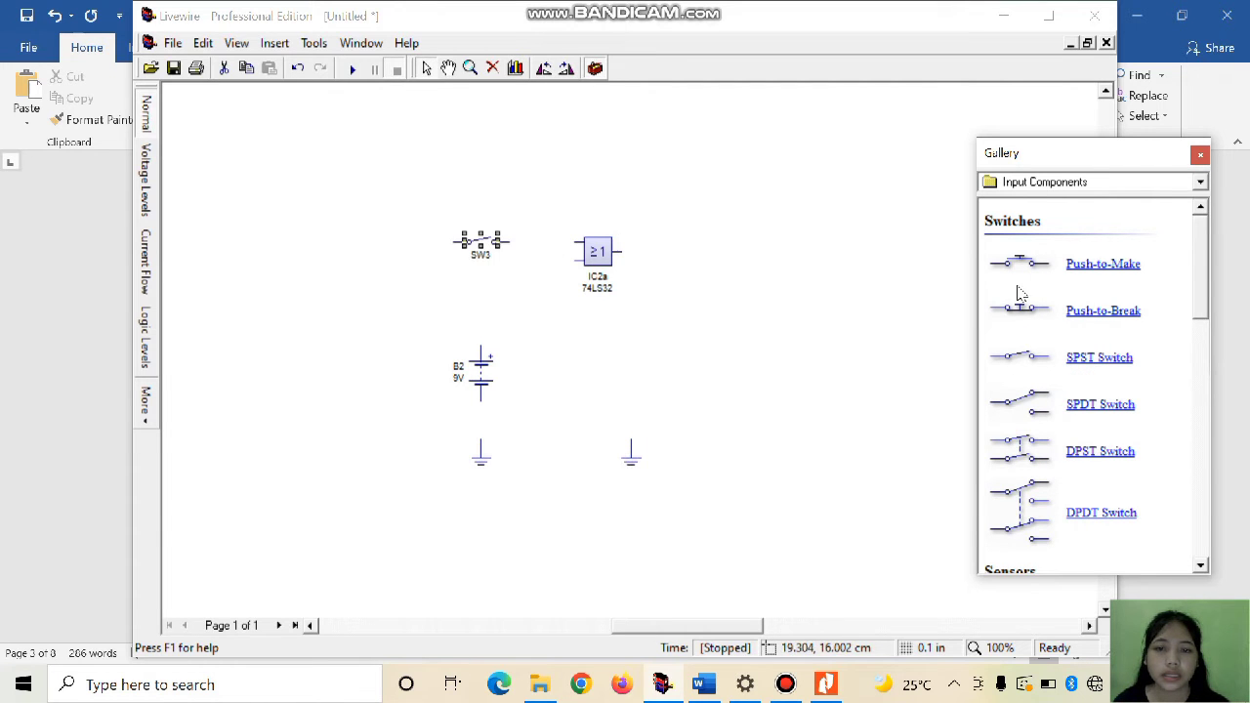
pyautogui.moveTo(1115, 365); pyautogui.dragTo(951, 342)
pyautogui.moveTo(478, 266); pyautogui.dragTo(493, 275)
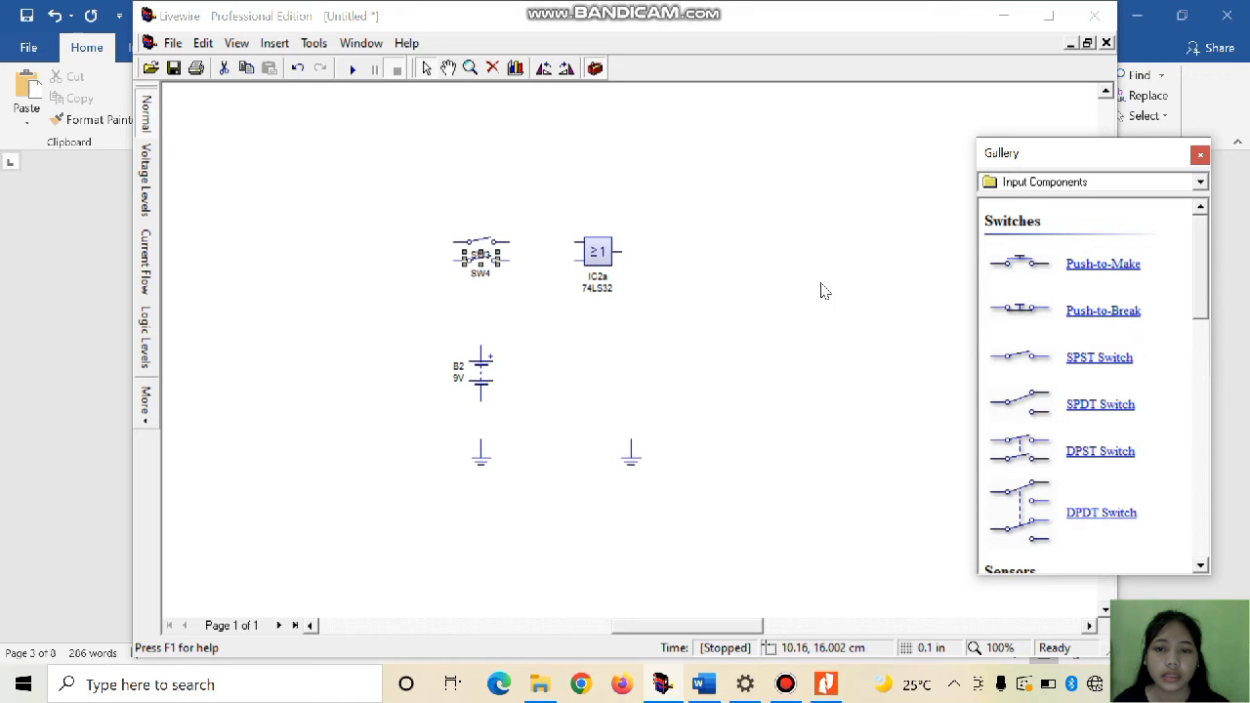
# - Place an LED from the Light Emitting Diodes in the Output Components on the OR gate's output side
pyautogui.click(1111, 187)
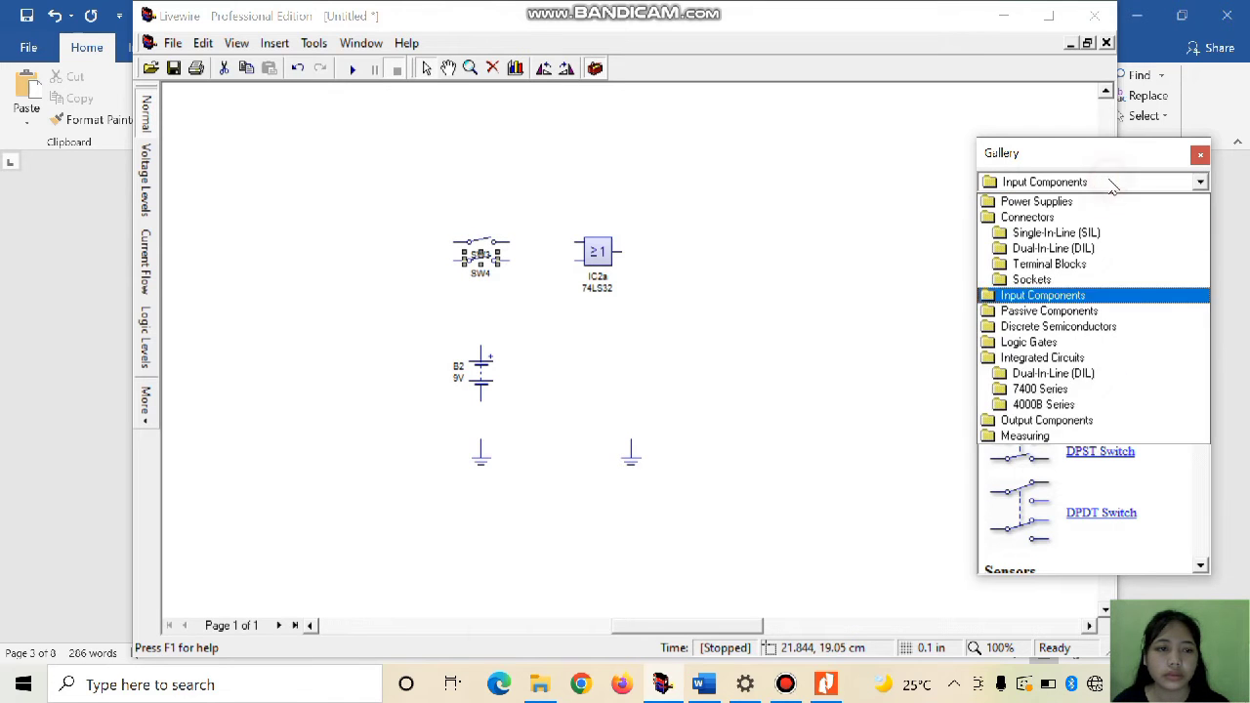
pyautogui.click(1063, 422)
pyautogui.moveTo(1202, 567); pyautogui.dragTo(1207, 569)
pyautogui.click(1202, 568)
pyautogui.click(1202, 567)
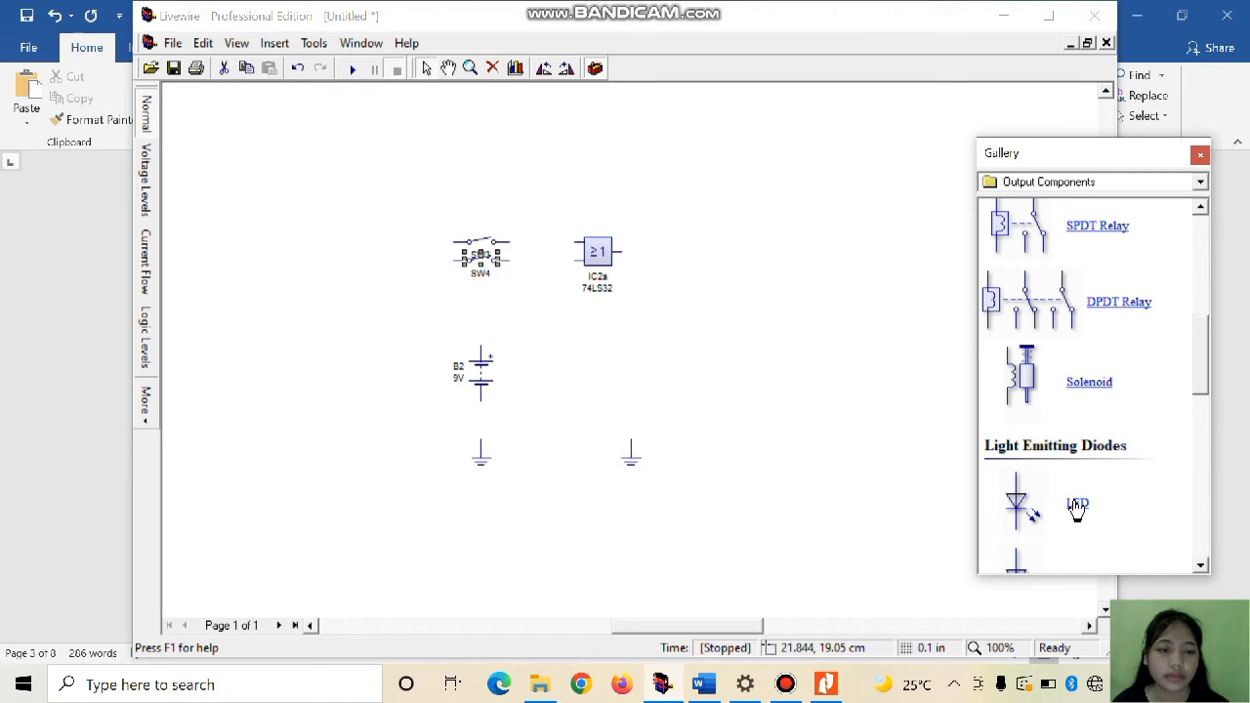
pyautogui.rightClick(1024, 504)
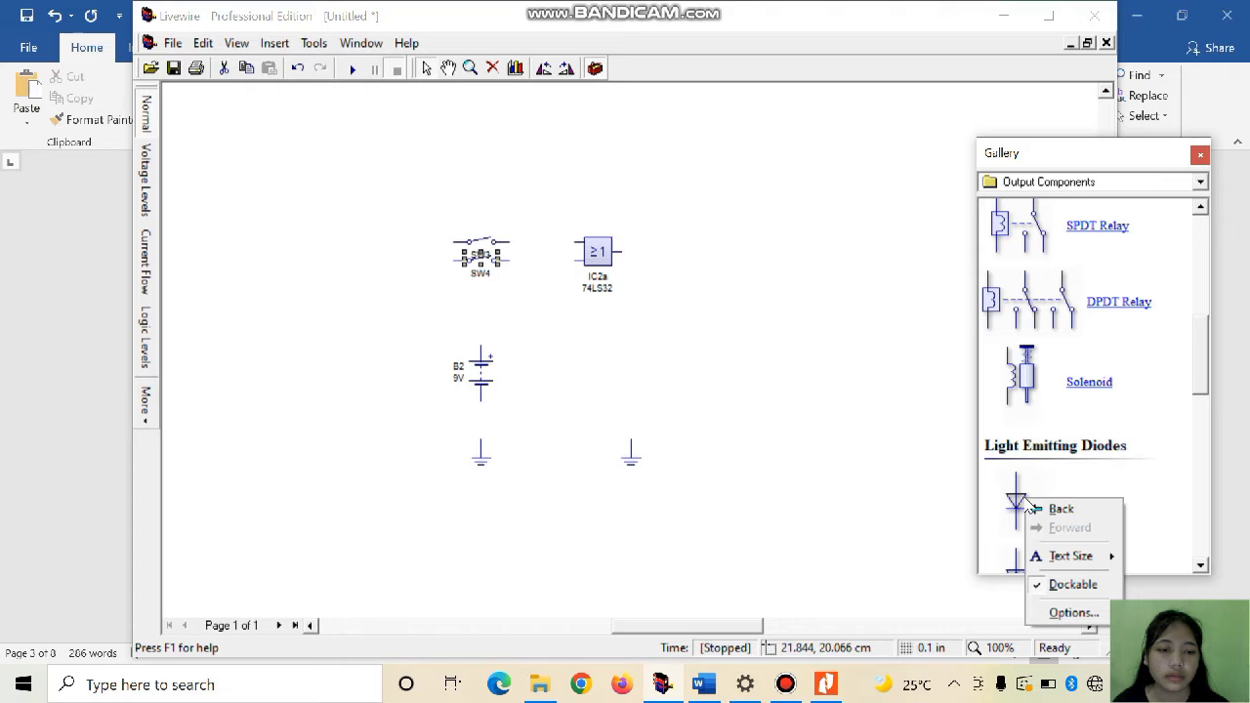
pyautogui.click(1021, 503)
pyautogui.moveTo(1021, 502); pyautogui.dragTo(683, 290)
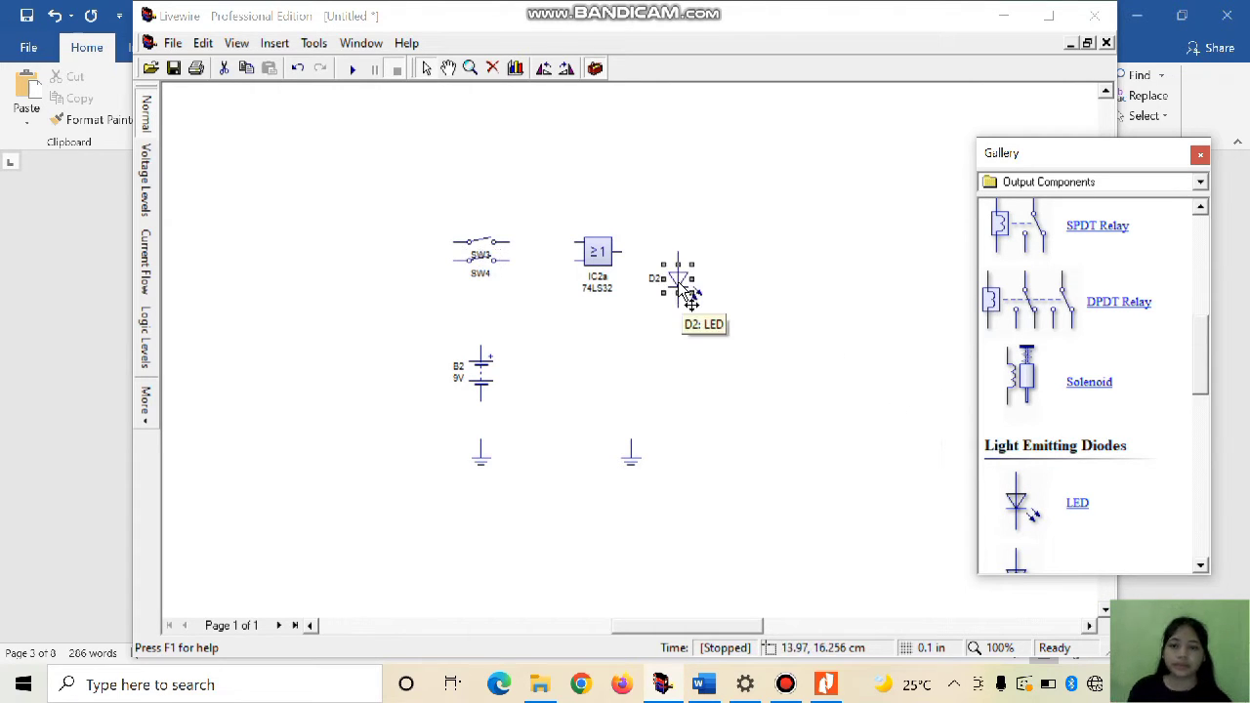
# - Wire switch SW3 to the OR gate's upper input and switch SW4 to its lower input
pyautogui.click(507, 241)
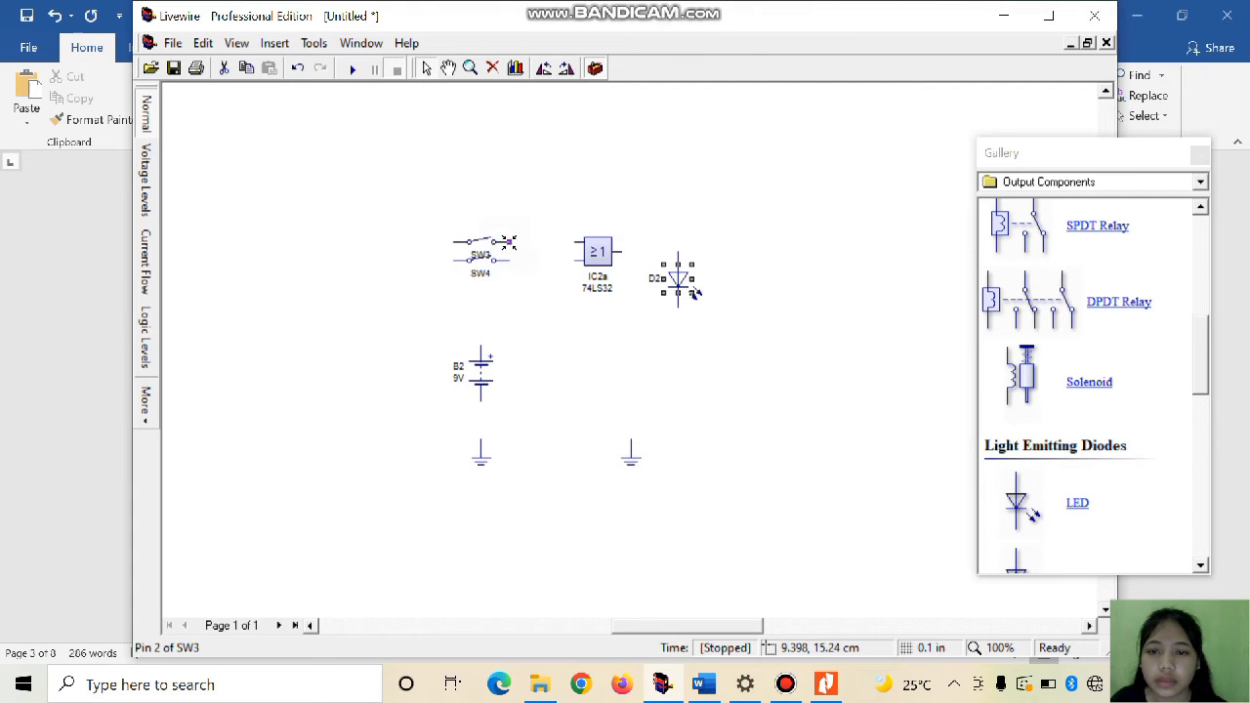
pyautogui.rightClick(507, 241)
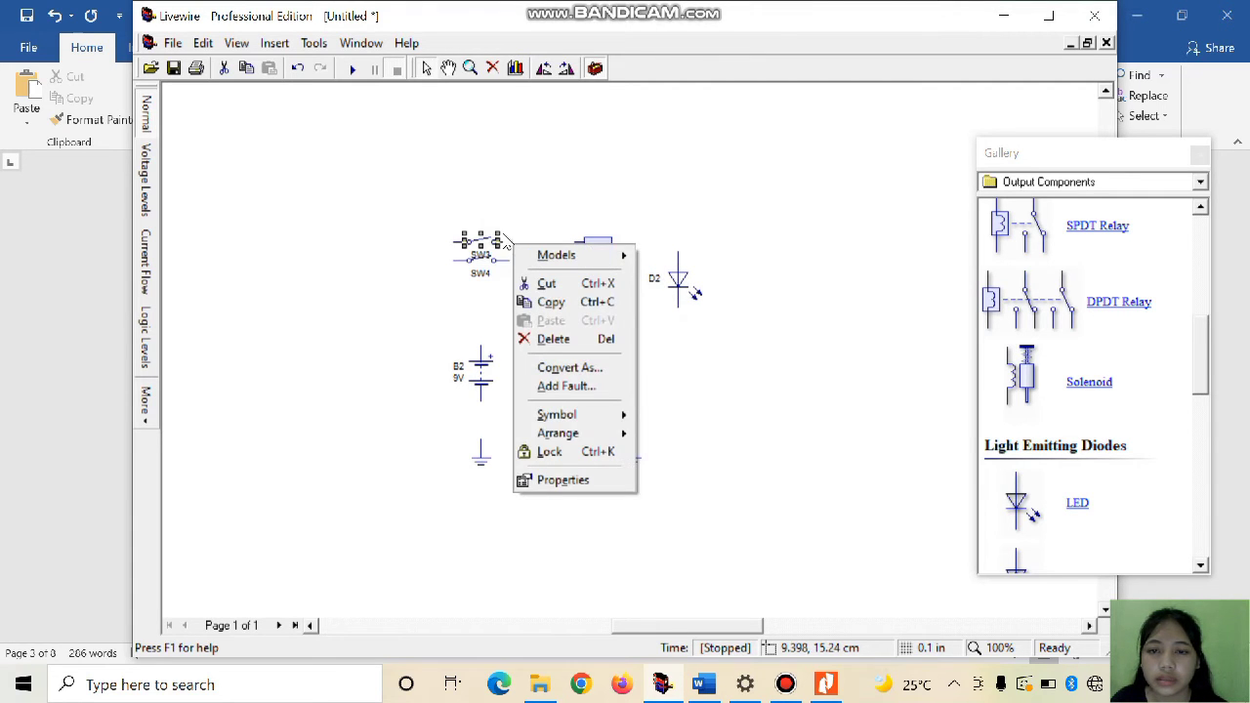
pyautogui.click(502, 241)
pyautogui.moveTo(503, 241); pyautogui.dragTo(583, 242)
pyautogui.moveTo(505, 259); pyautogui.dragTo(584, 258)
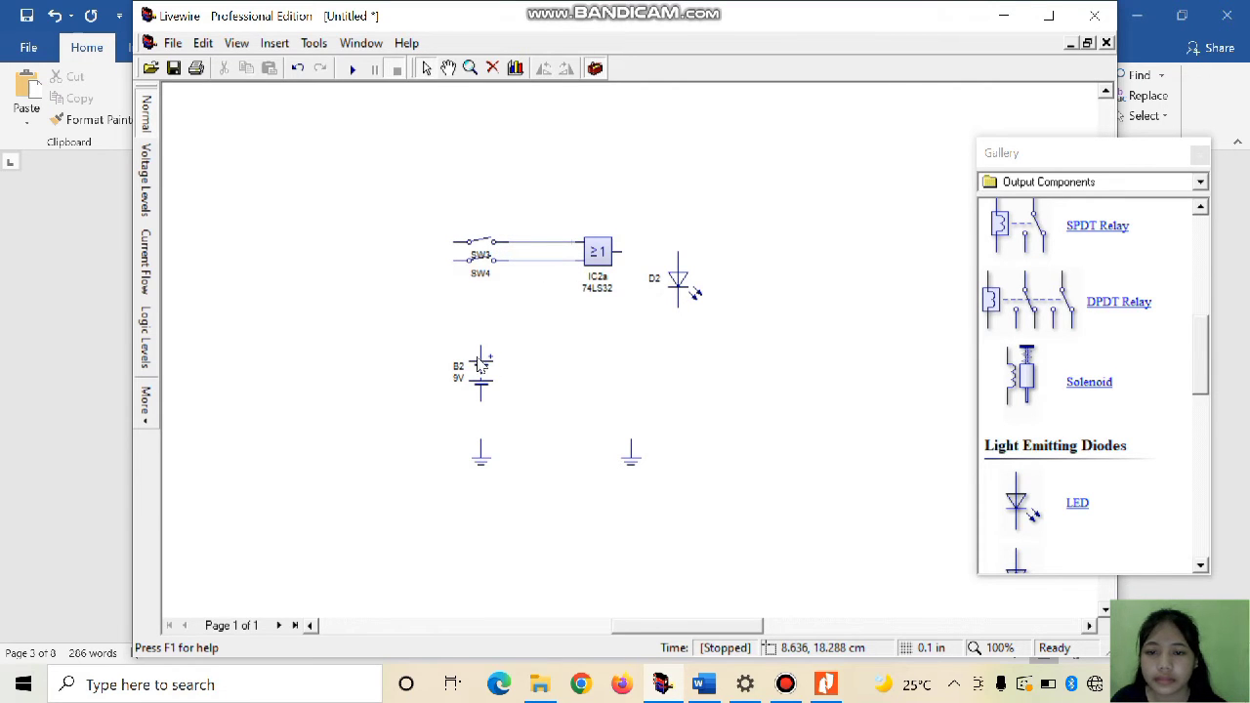
# - Align the 9V battery and its ground beneath the switches' free ends, and wire the battery to both switches and the ground
pyautogui.moveTo(480, 369); pyautogui.dragTo(452, 362)
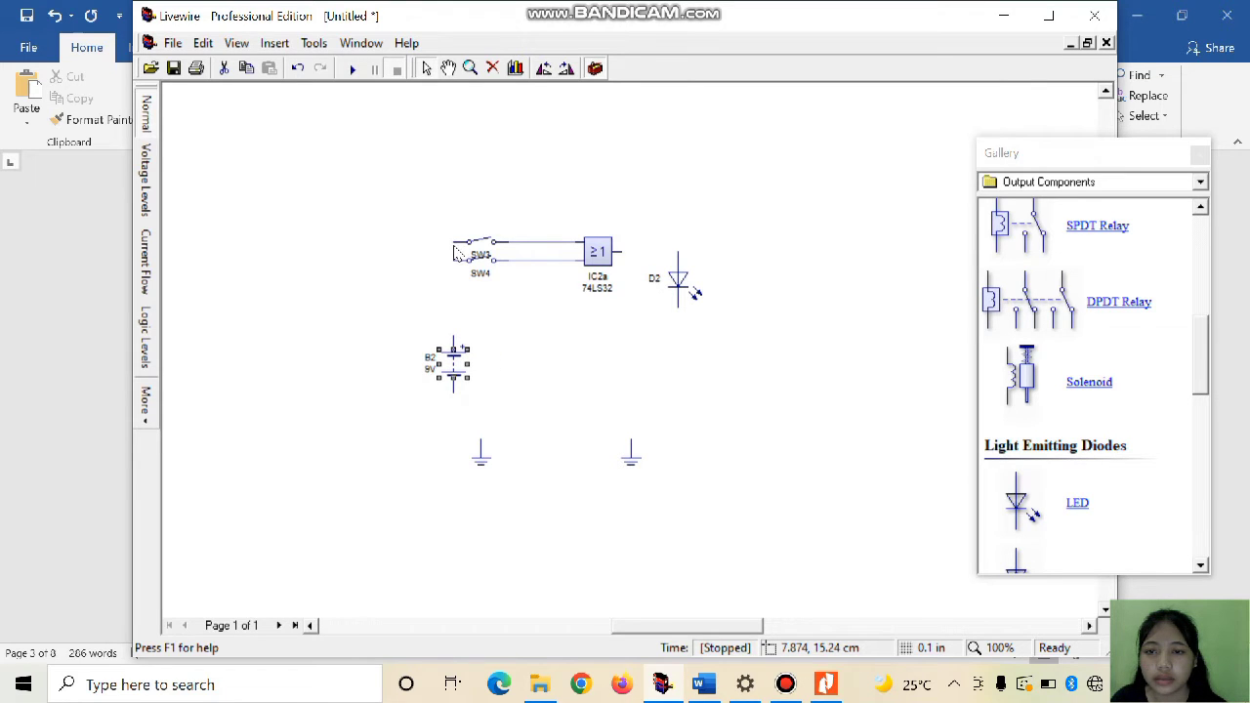
pyautogui.moveTo(453, 243); pyautogui.dragTo(452, 342)
pyautogui.click(489, 470)
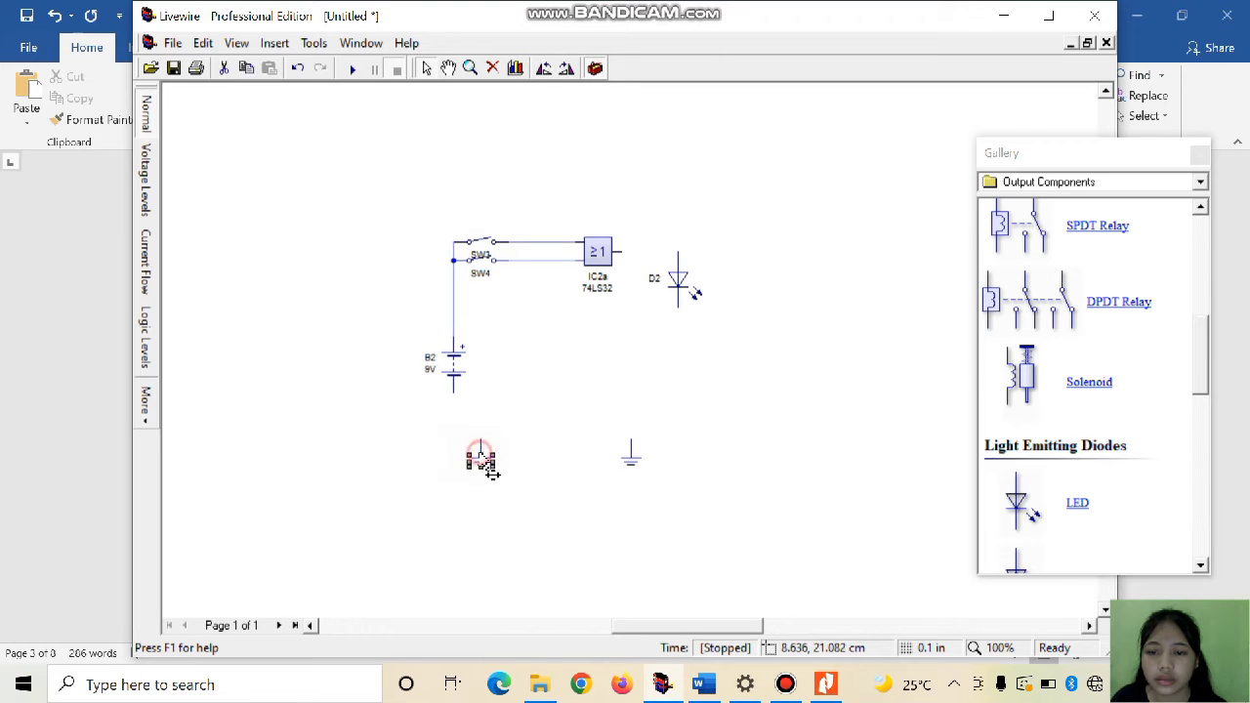
pyautogui.moveTo(452, 444); pyautogui.dragTo(453, 445)
pyautogui.moveTo(451, 390)
pyautogui.mouseDown()
pyautogui.moveTo(572, 438)
pyautogui.moveTo(452, 442)
pyautogui.mouseUp()
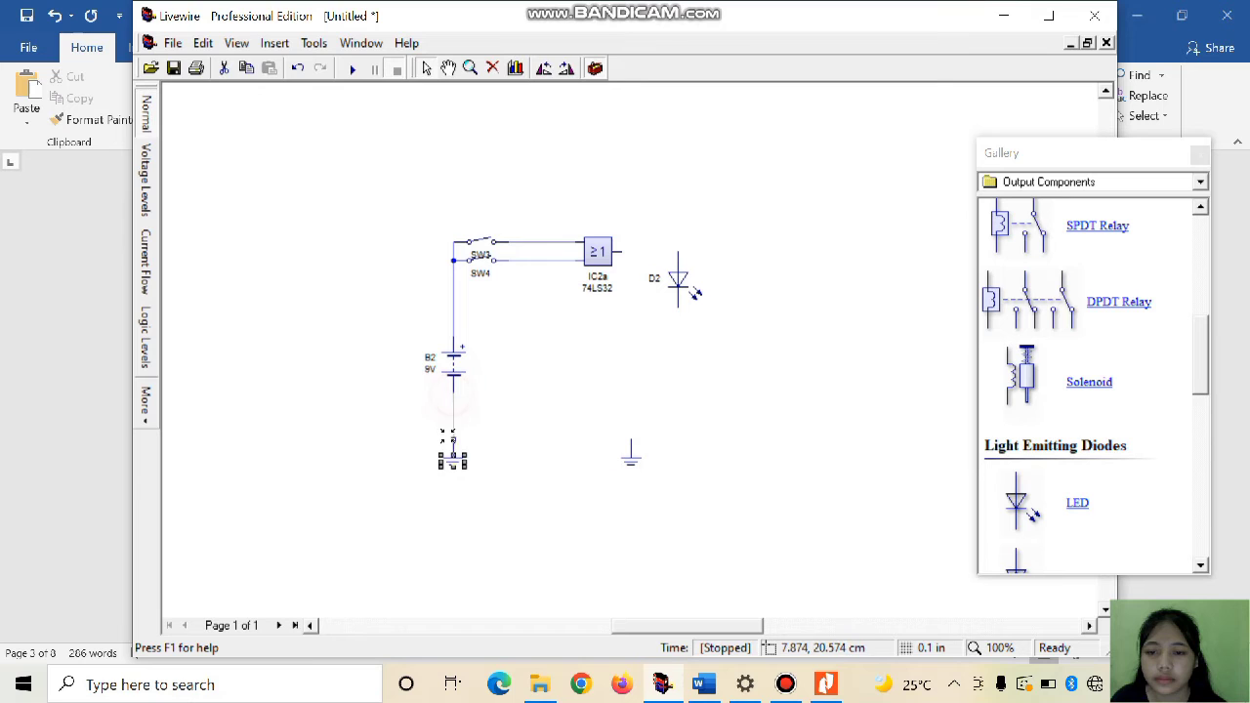
# - Move the LED farther from the gate with the second ground beneath it, and wire it between the gate's output and that ground
pyautogui.click(683, 282)
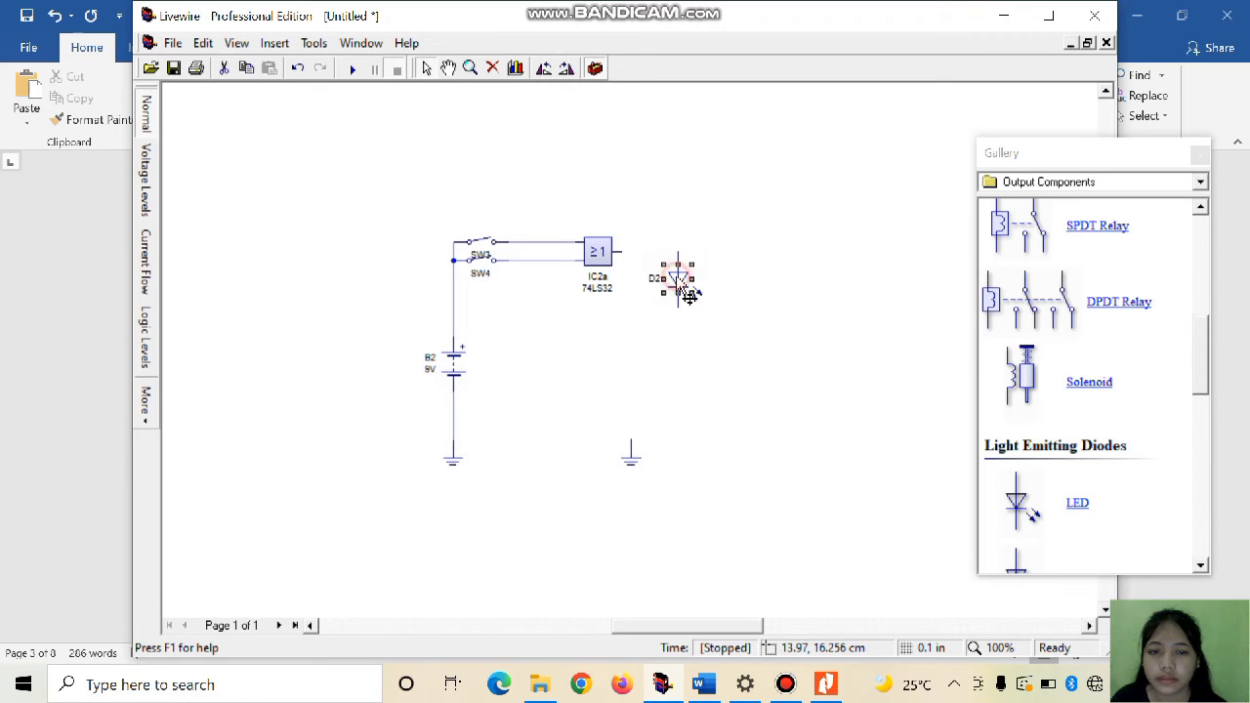
pyautogui.moveTo(682, 282); pyautogui.dragTo(717, 291)
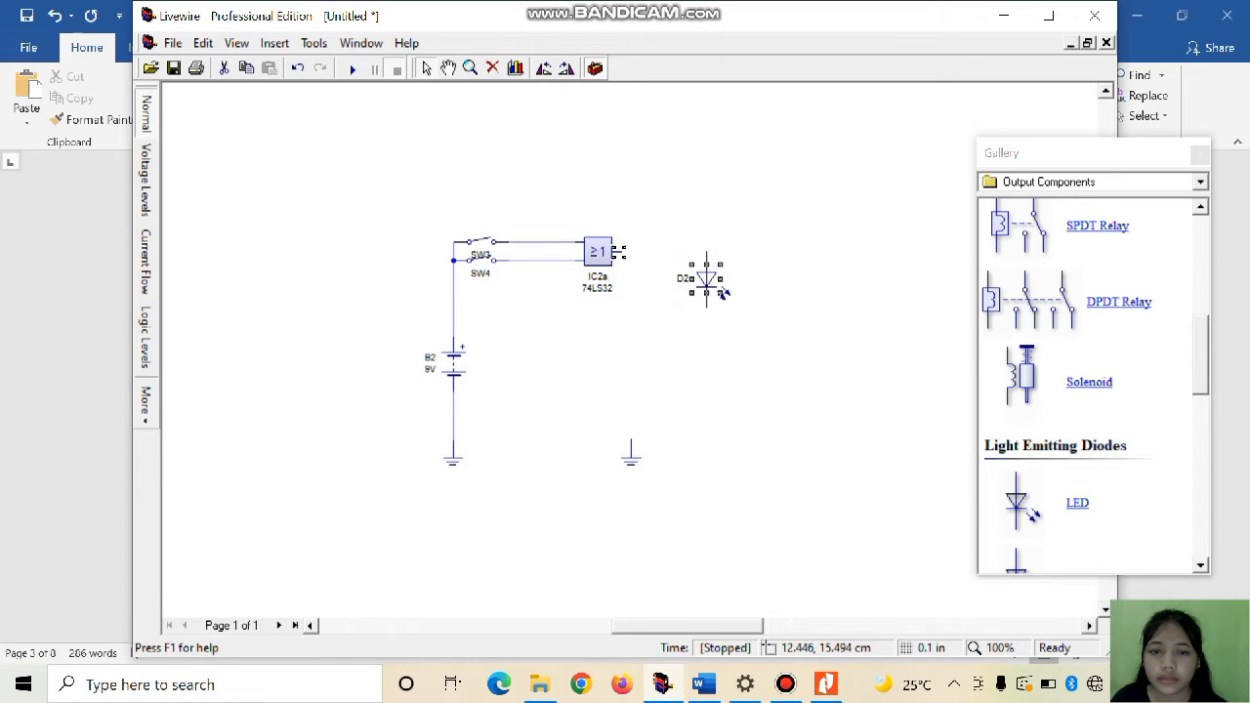
pyautogui.moveTo(619, 251); pyautogui.dragTo(706, 252)
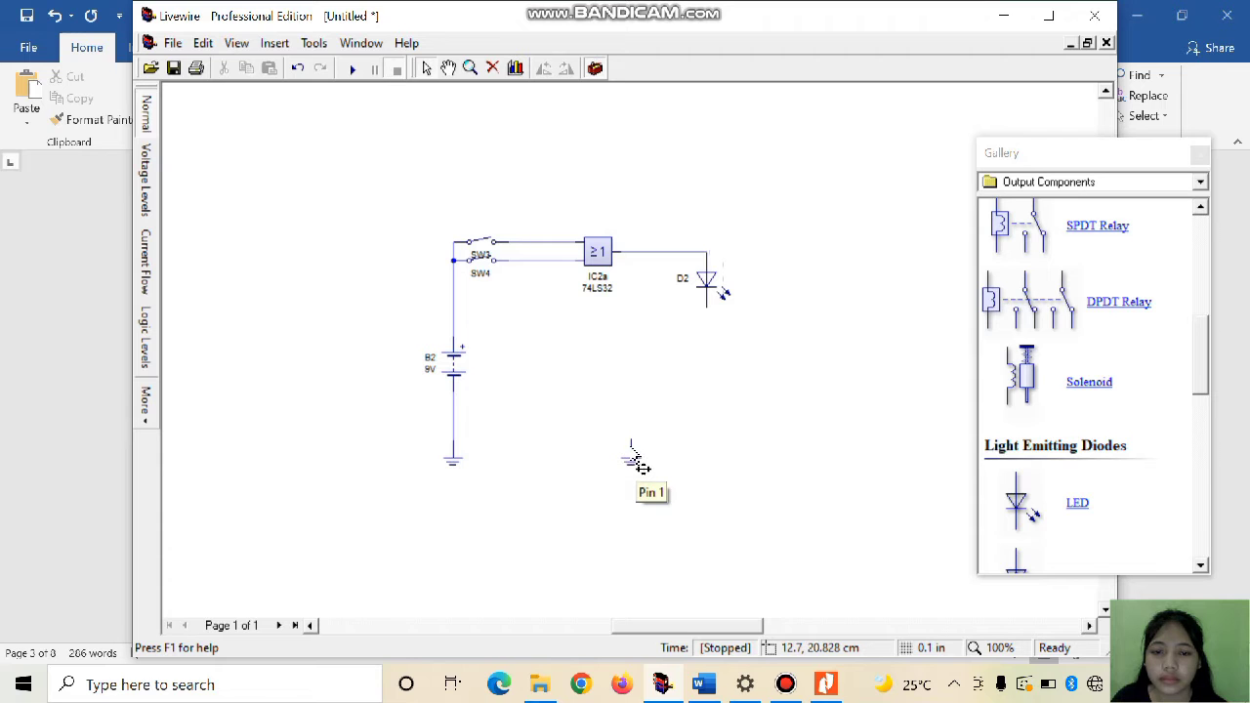
pyautogui.click(636, 466)
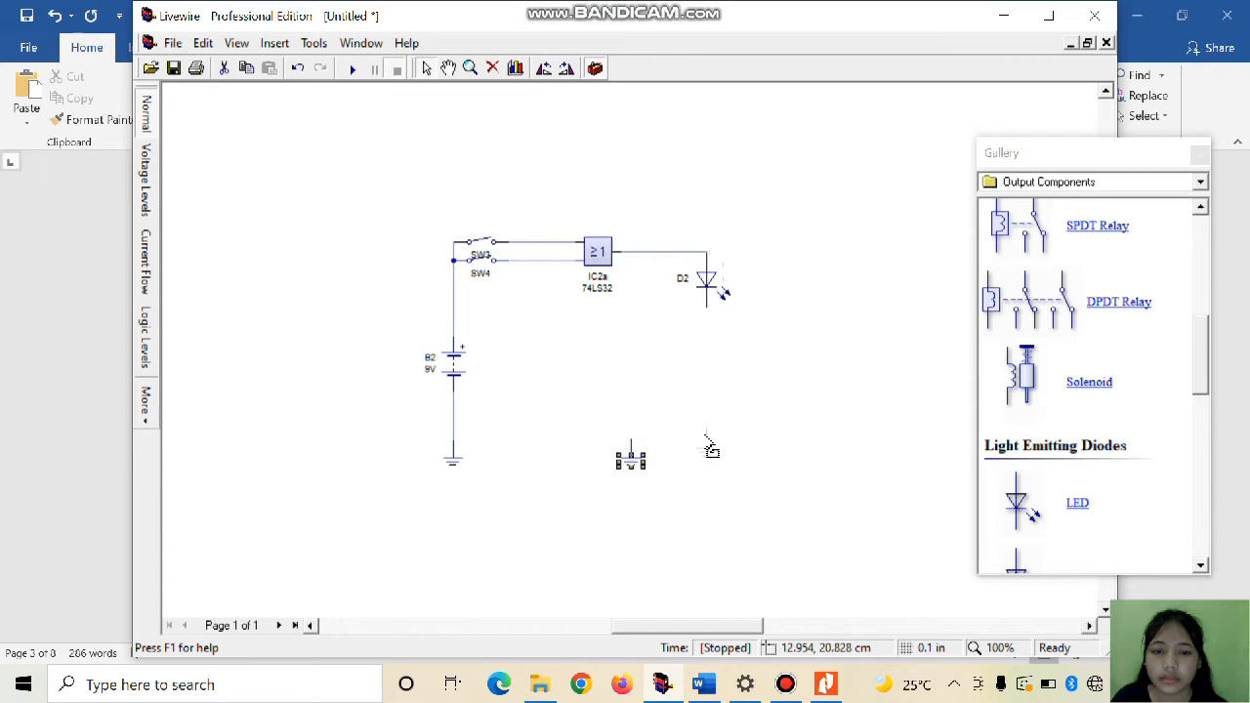
pyautogui.moveTo(706, 435); pyautogui.dragTo(708, 448)
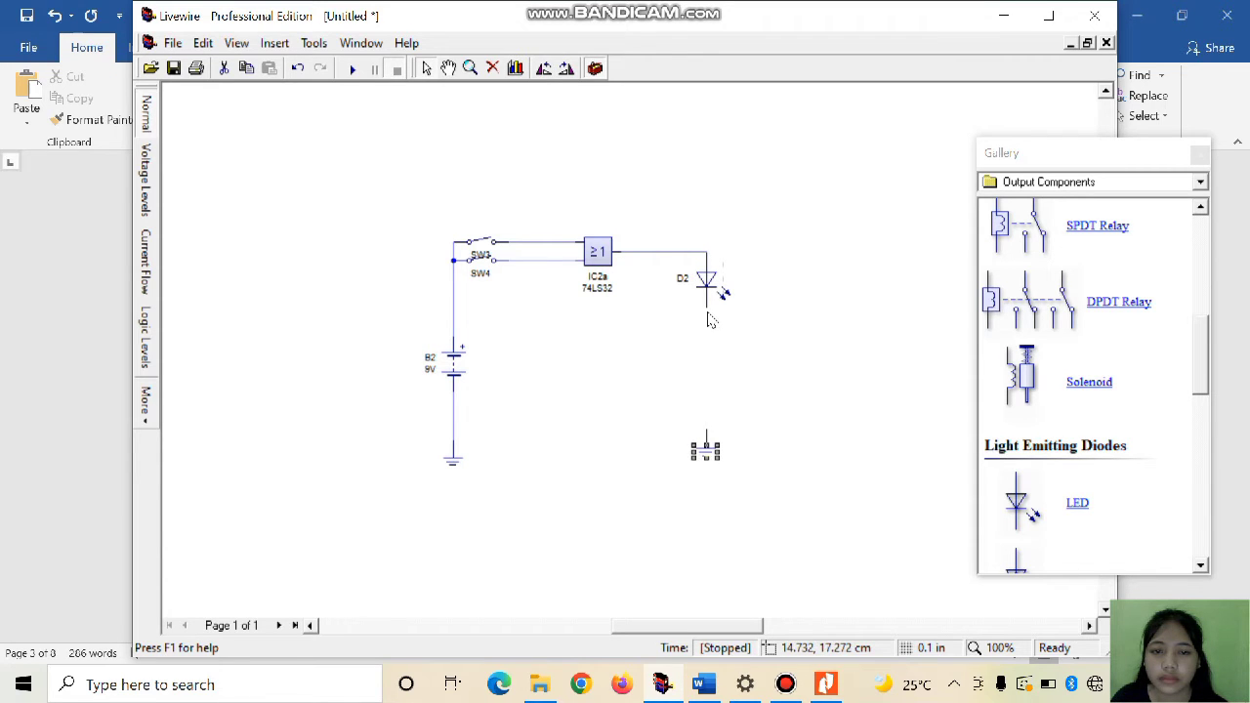
pyautogui.moveTo(704, 307); pyautogui.dragTo(705, 428)
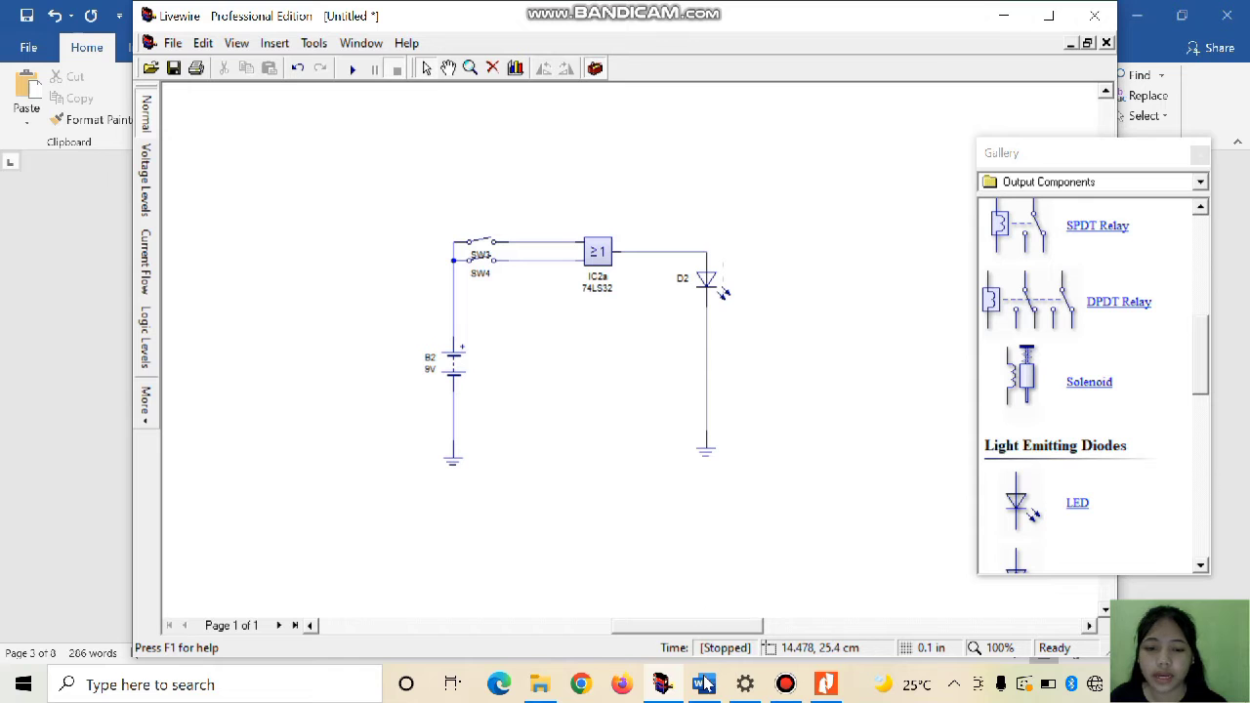
# - Run the OR circuit's simulation in Livewire with SW4 closed, comparing it with the truth table in the Word document
pyautogui.click(705, 684)
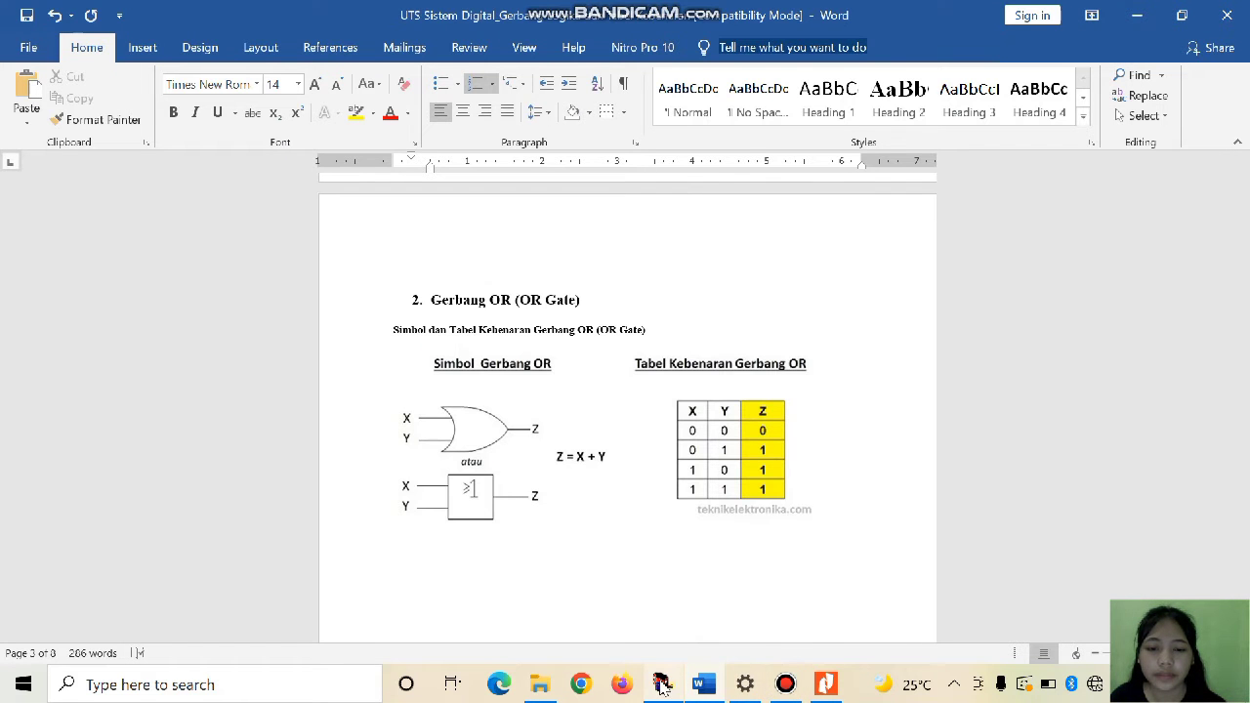
pyautogui.click(662, 686)
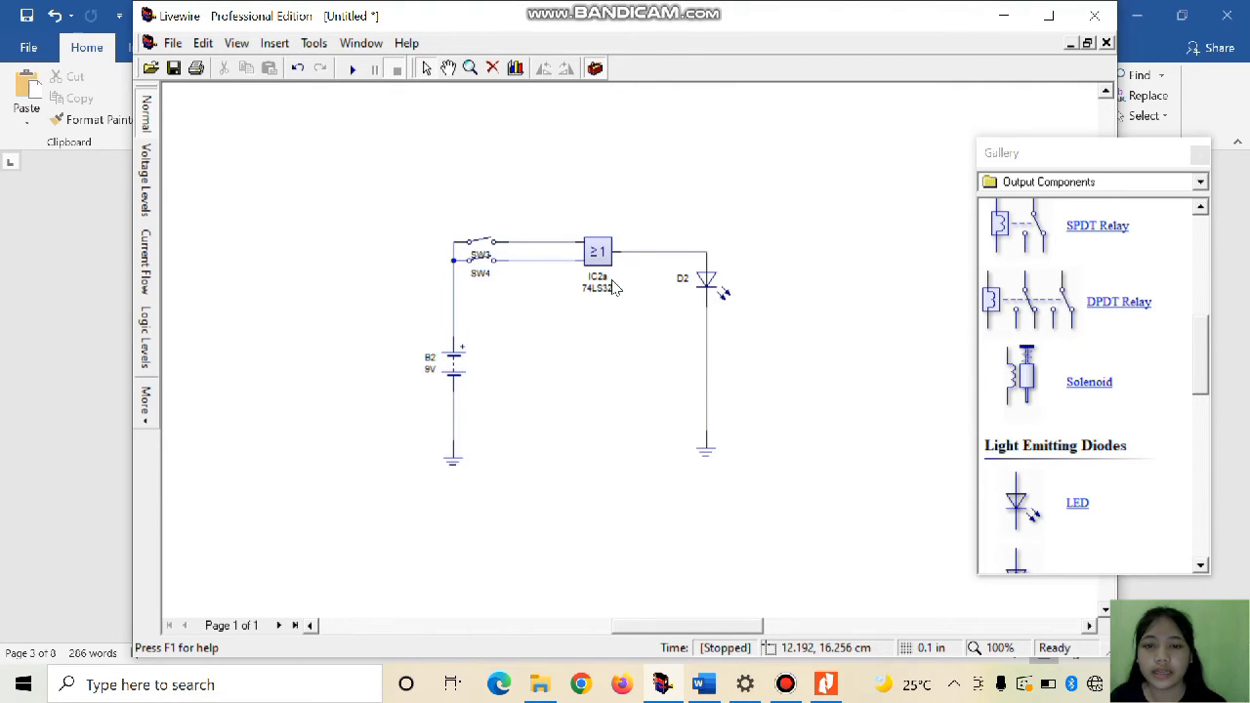
pyautogui.click(353, 68)
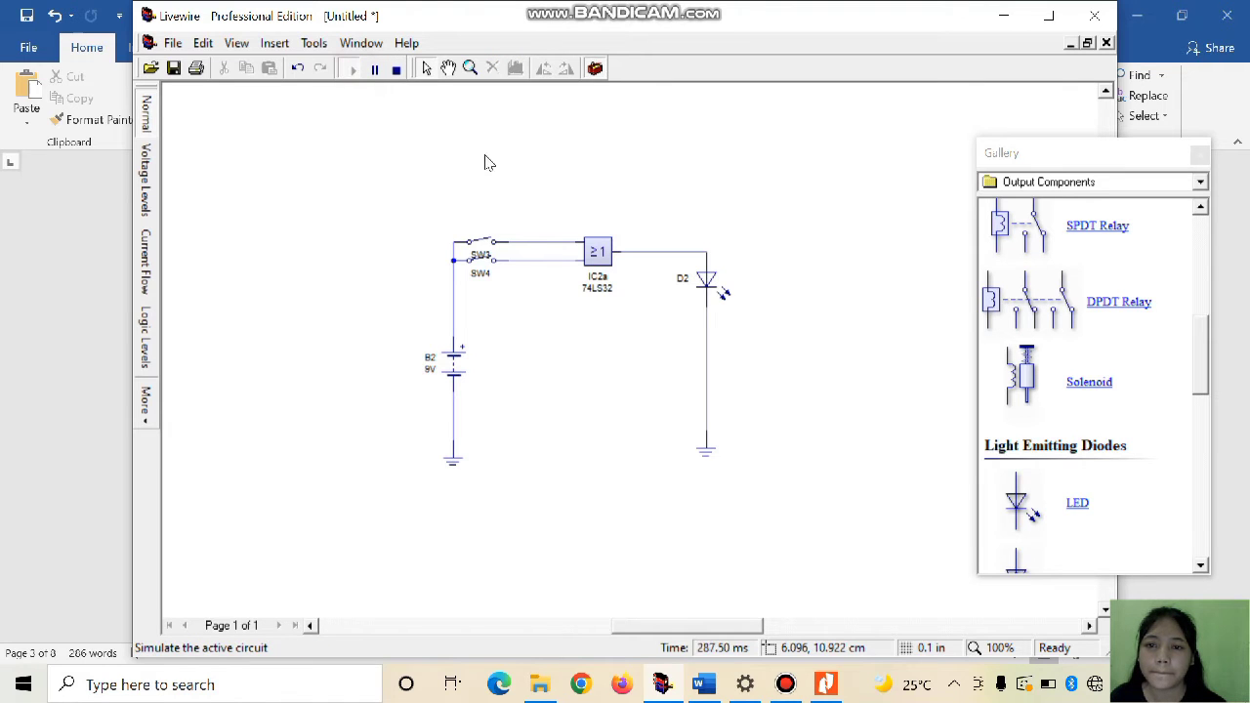
pyautogui.click(490, 262)
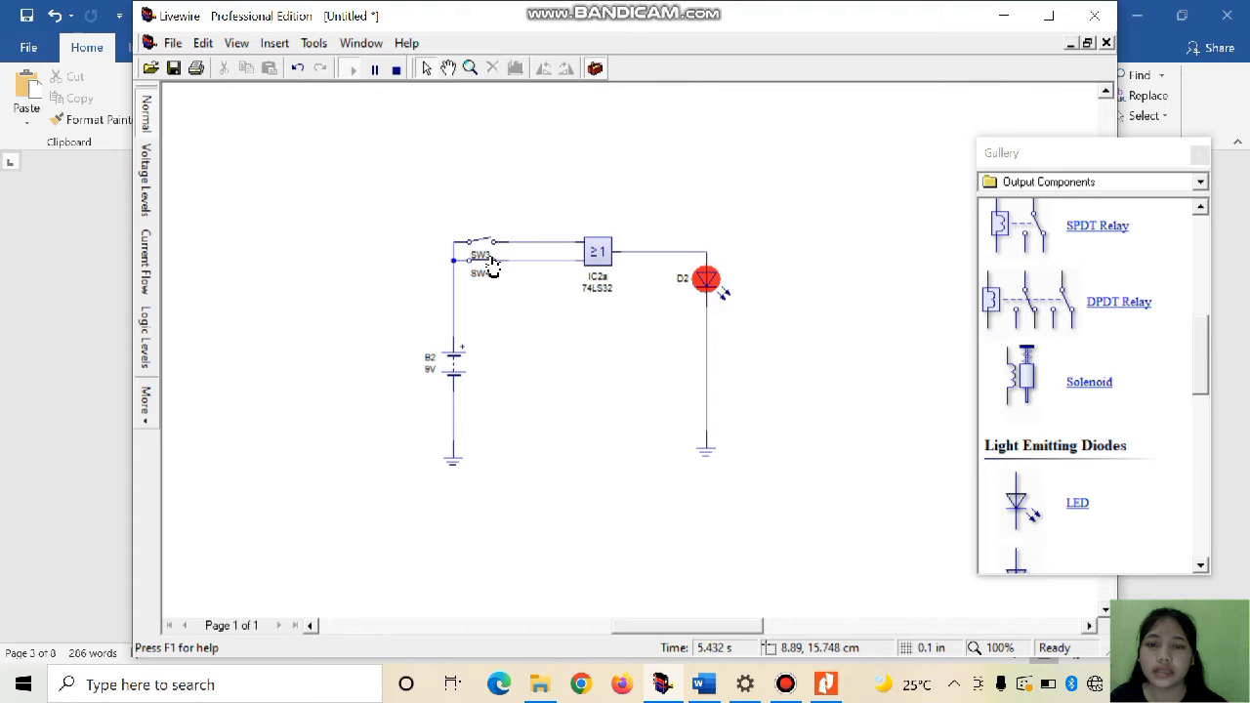
pyautogui.moveTo(713, 681)
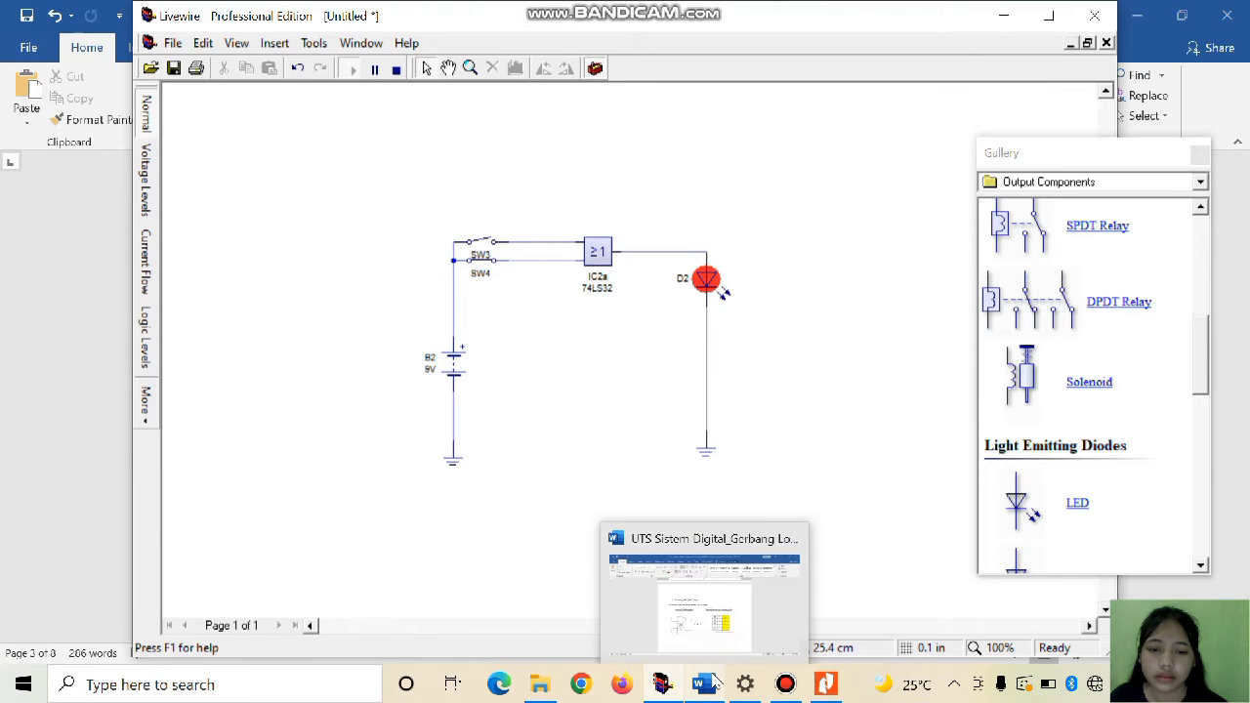
pyautogui.click(712, 621)
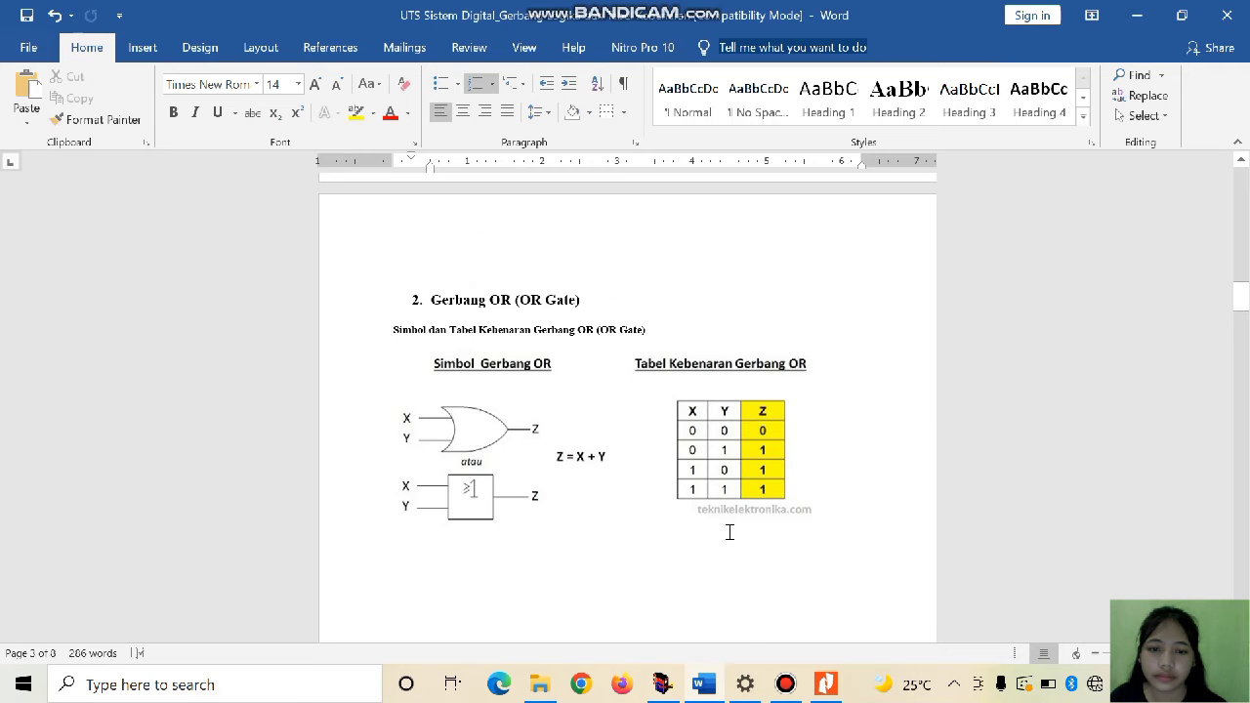
pyautogui.moveTo(660, 689)
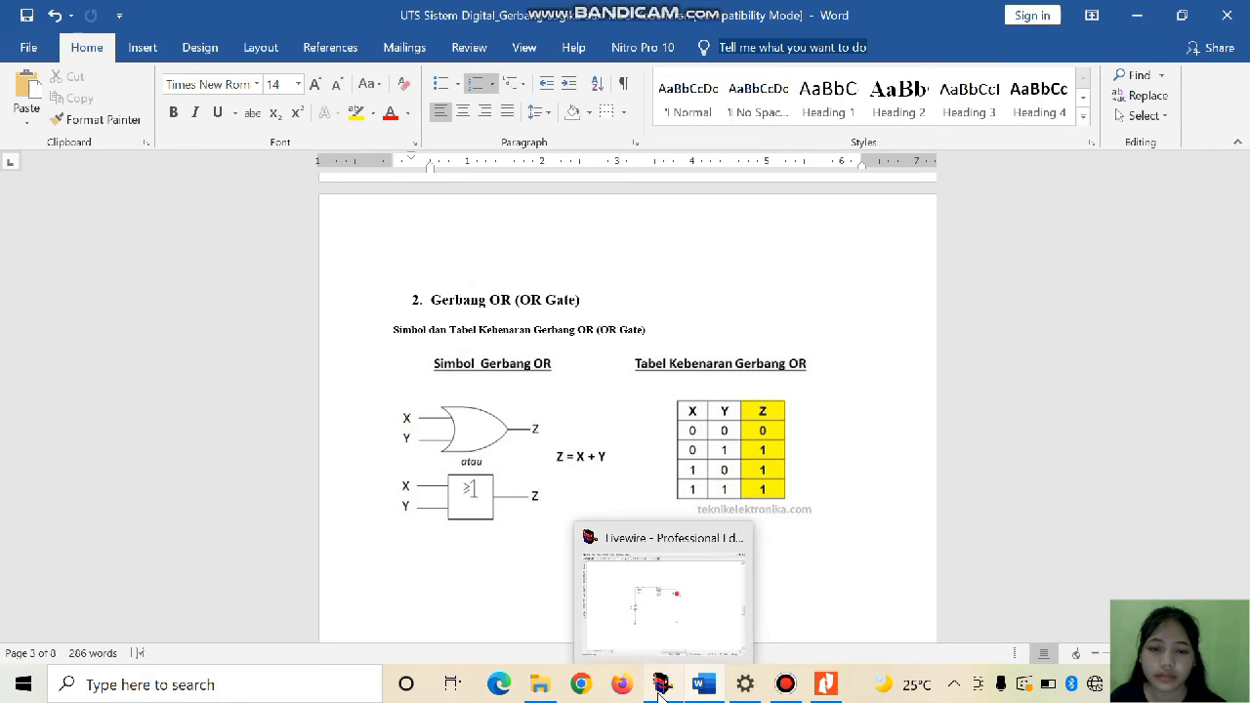
pyautogui.click(656, 634)
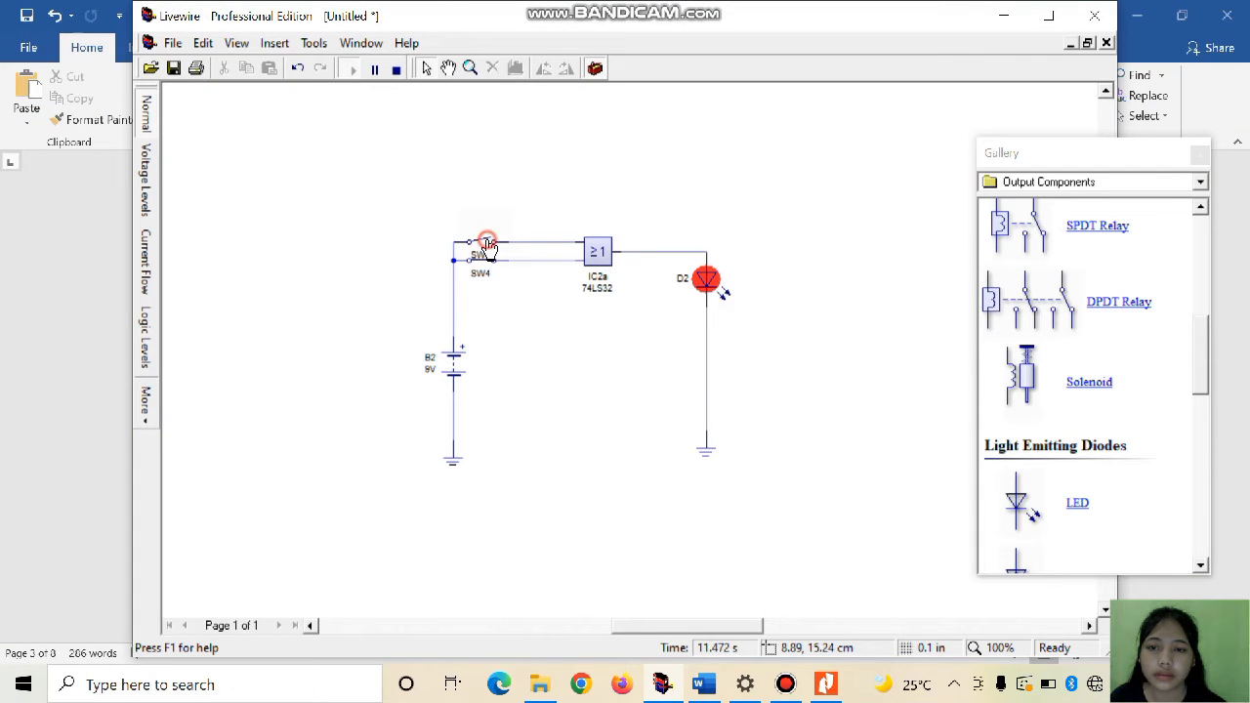
# - Toggle switches SW3 and SW4 in the running simulation to test the LED with the other input combinations
pyautogui.click(483, 252)
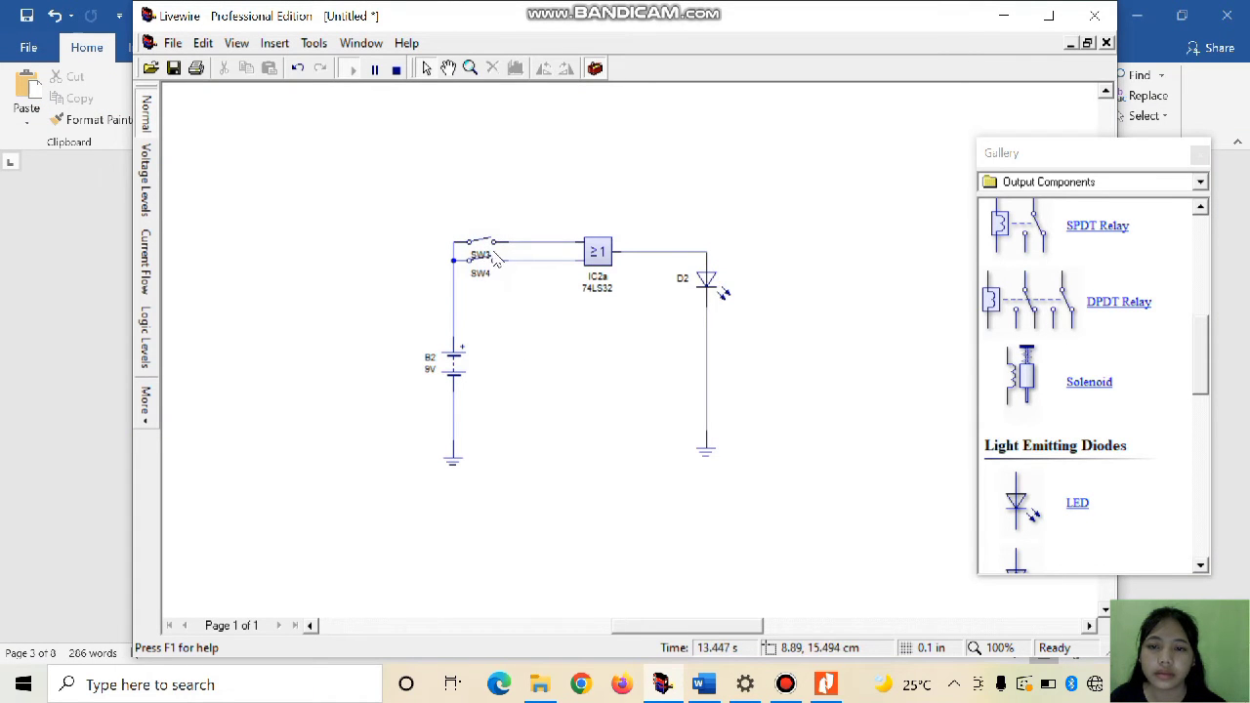
pyautogui.click(479, 264)
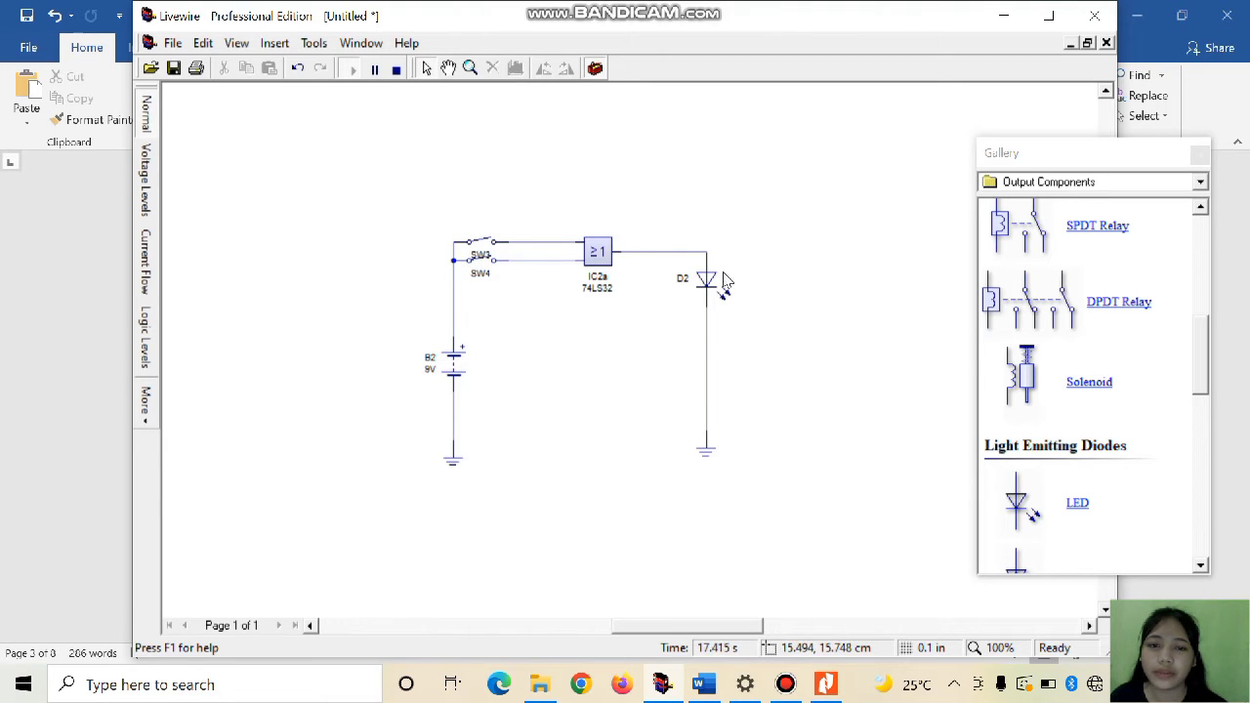
pyautogui.click(487, 242)
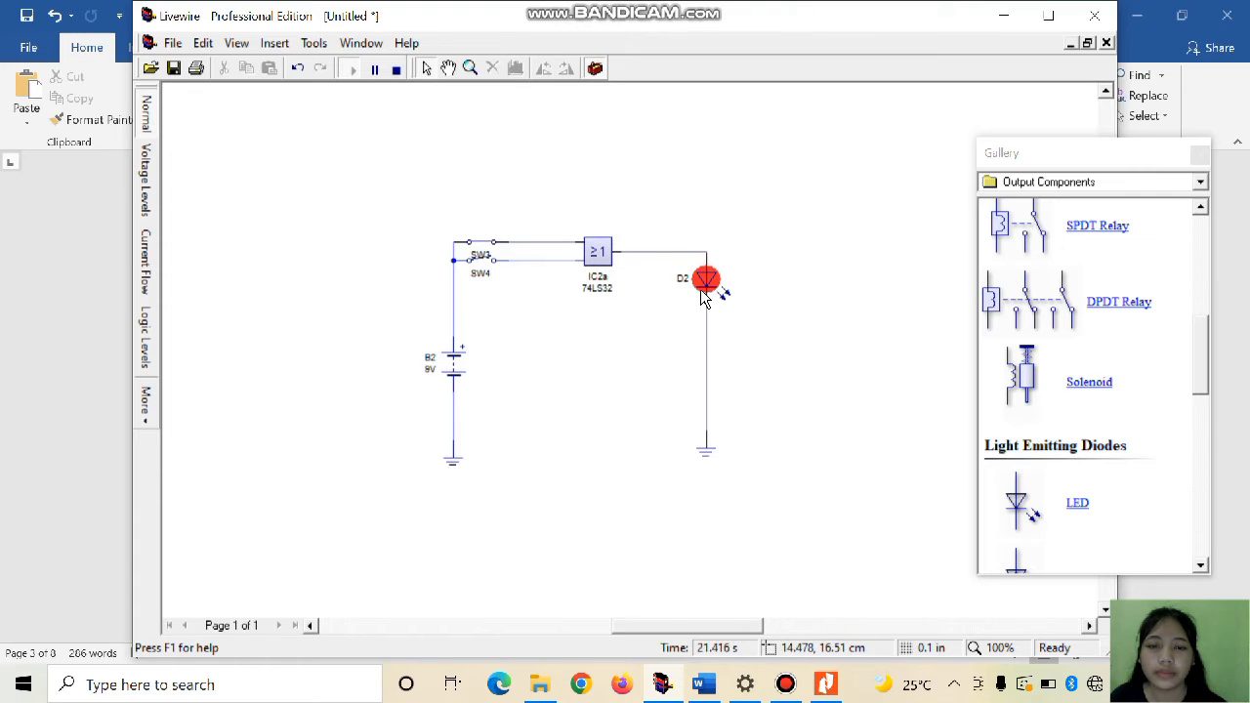
pyautogui.moveTo(701, 295)
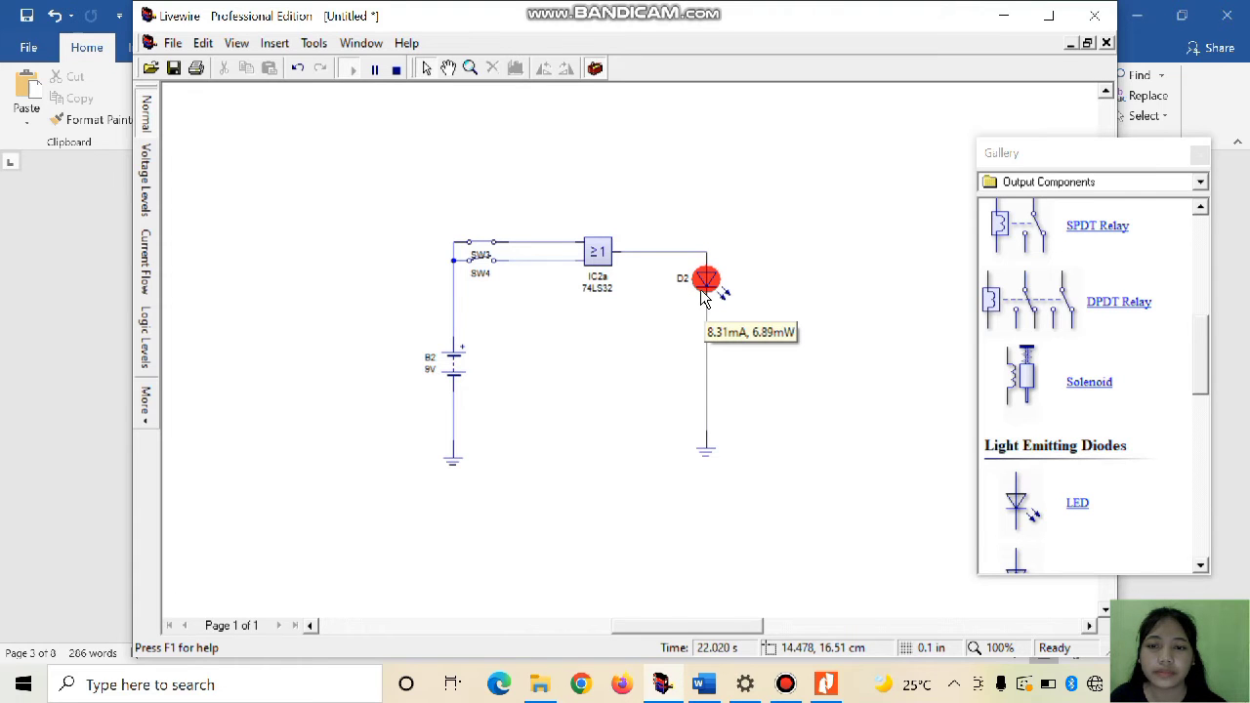
pyautogui.click(487, 244)
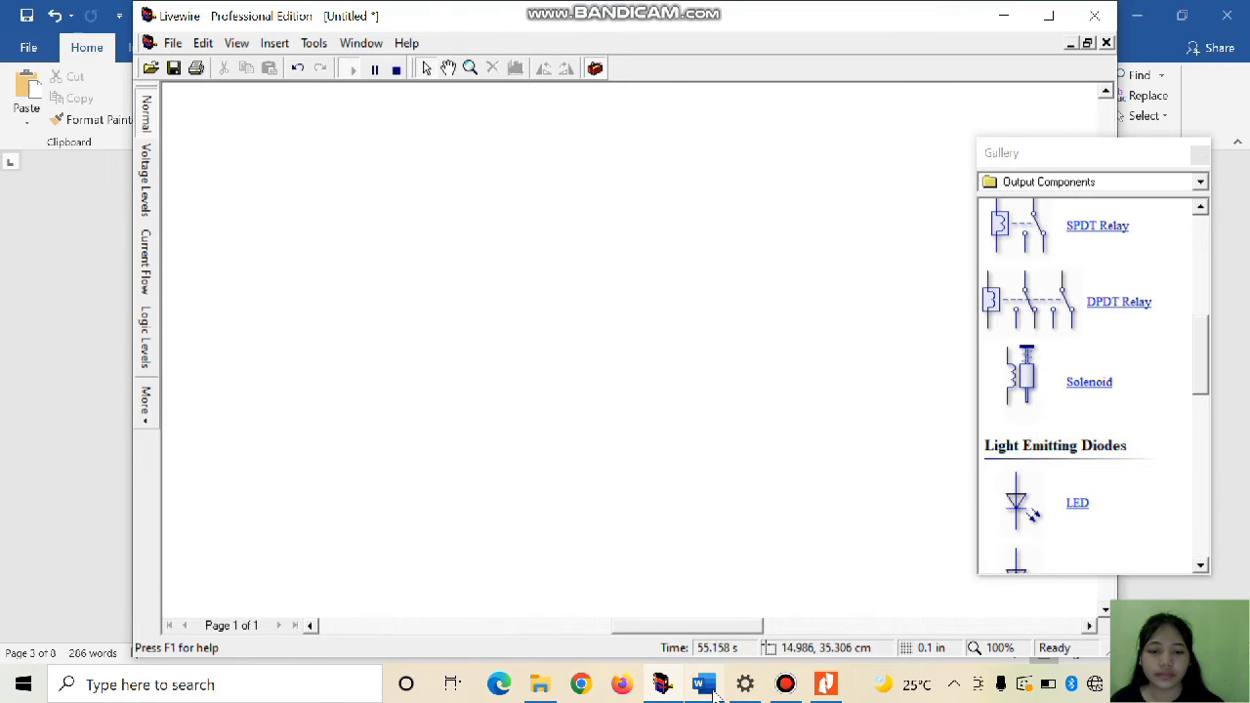
# - Review the OR gate's truth table in Word, check the assignment's gate list in Nitro Pro and return to the Word document
pyautogui.click(714, 688)
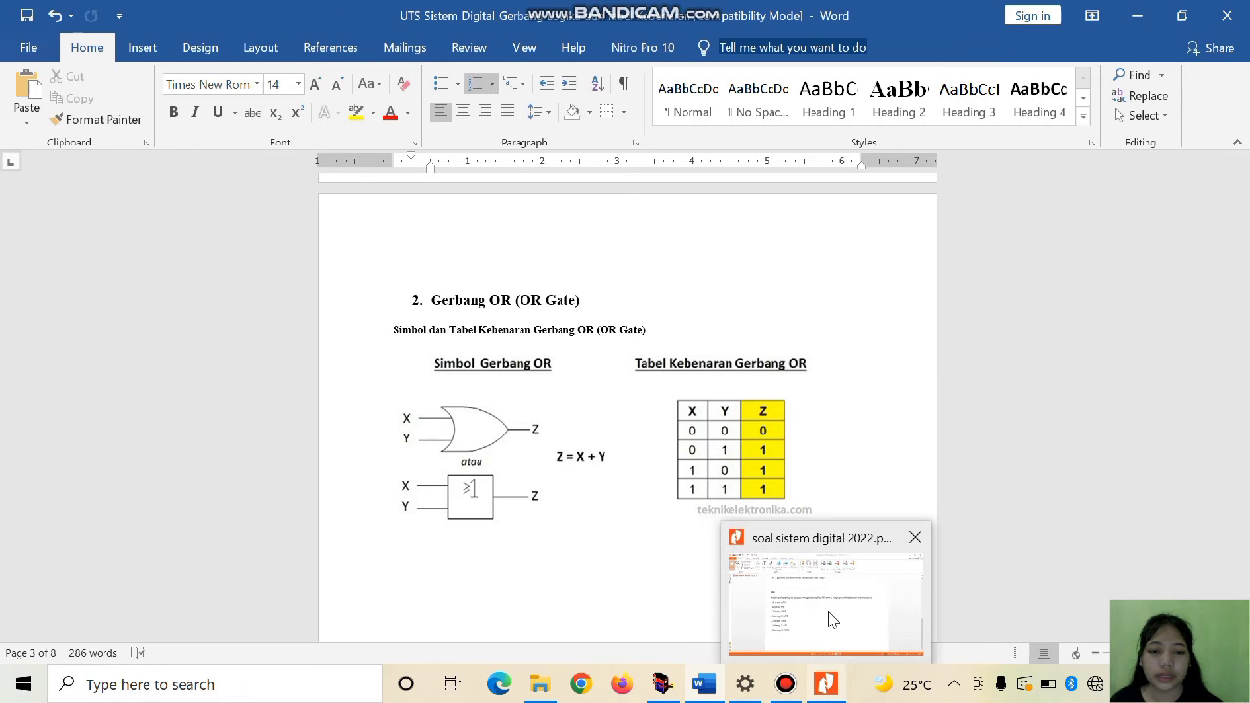
pyautogui.click(829, 609)
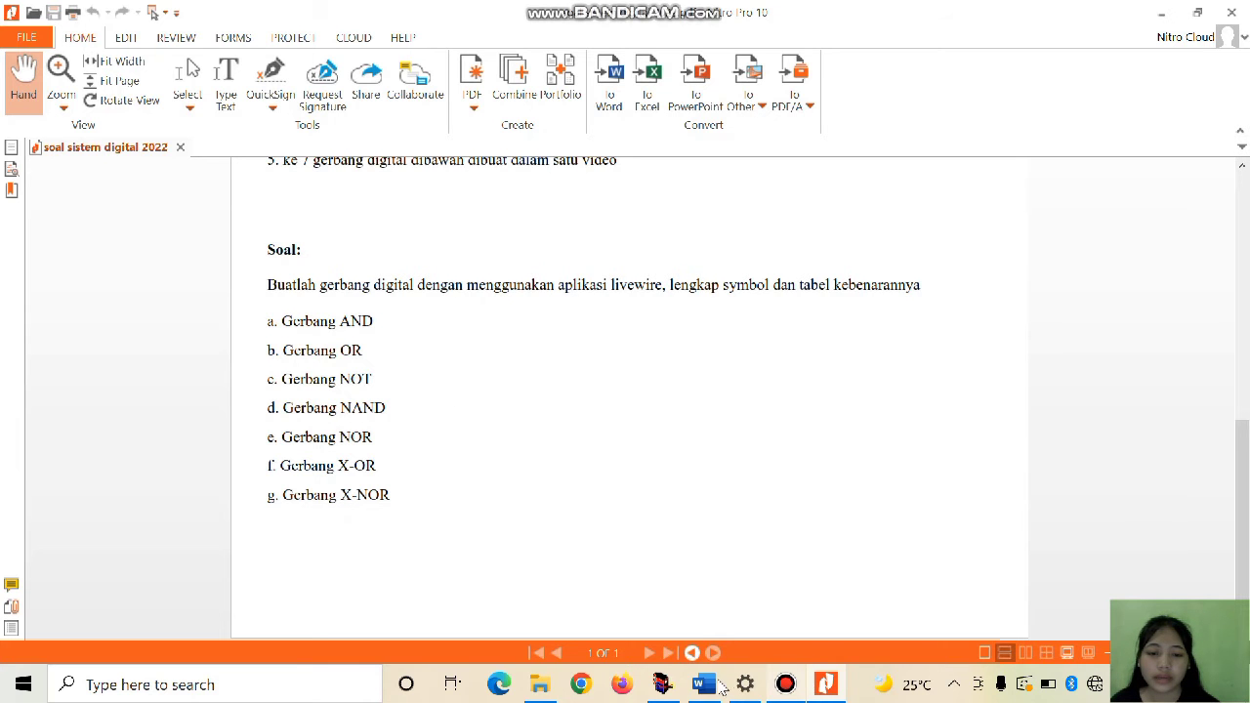
pyautogui.moveTo(697, 691)
pyautogui.click(700, 652)
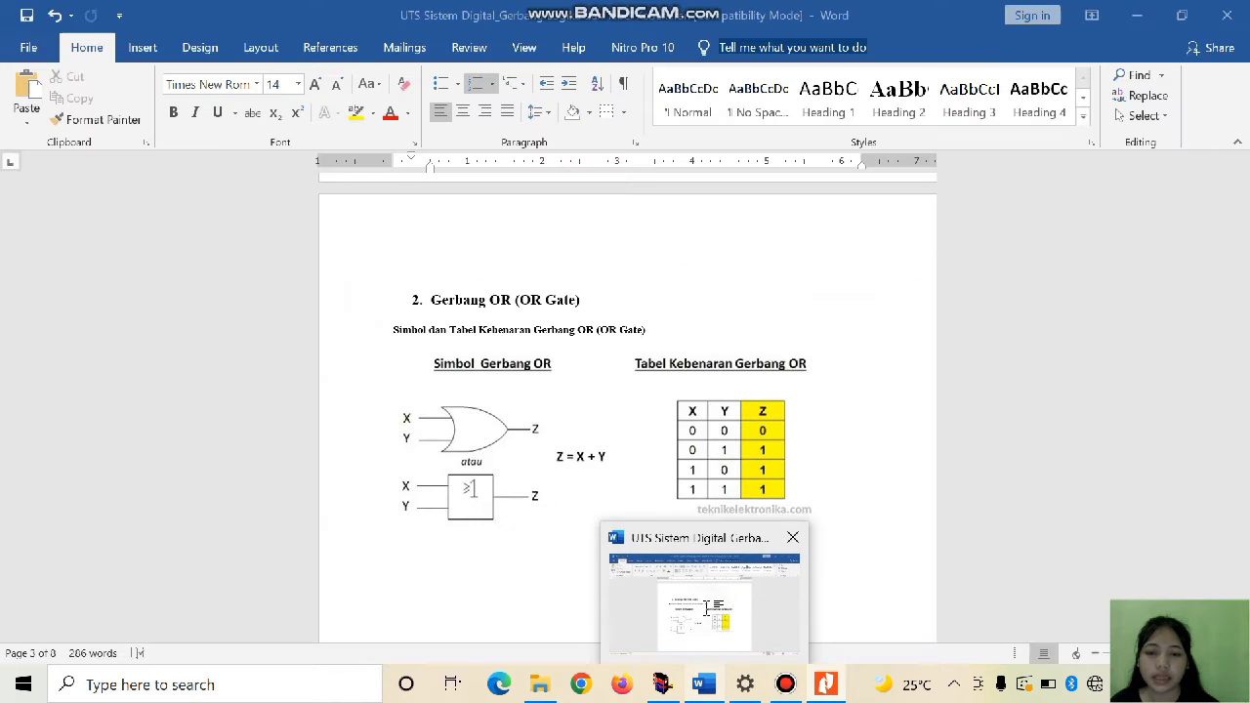
# - Review the NOT gate's symbol and truth table in the Word document, and switch to Livewire
pyautogui.scroll(-15, 543, 449)
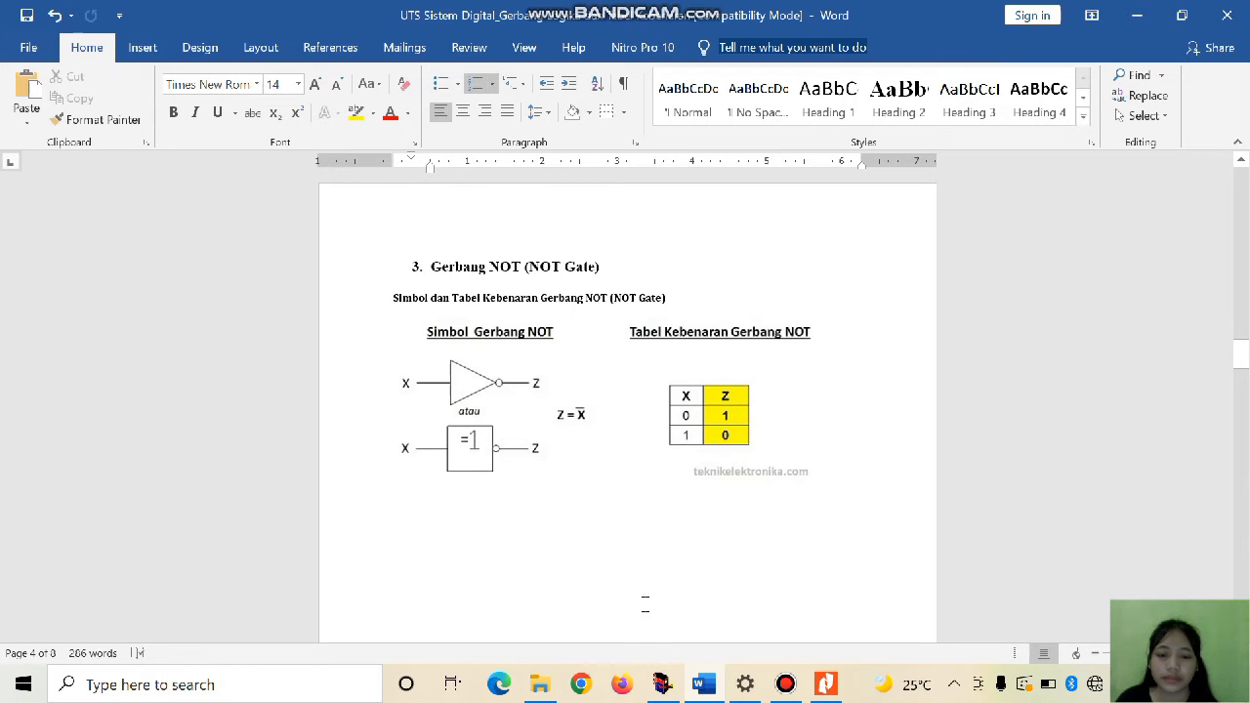
pyautogui.moveTo(667, 685)
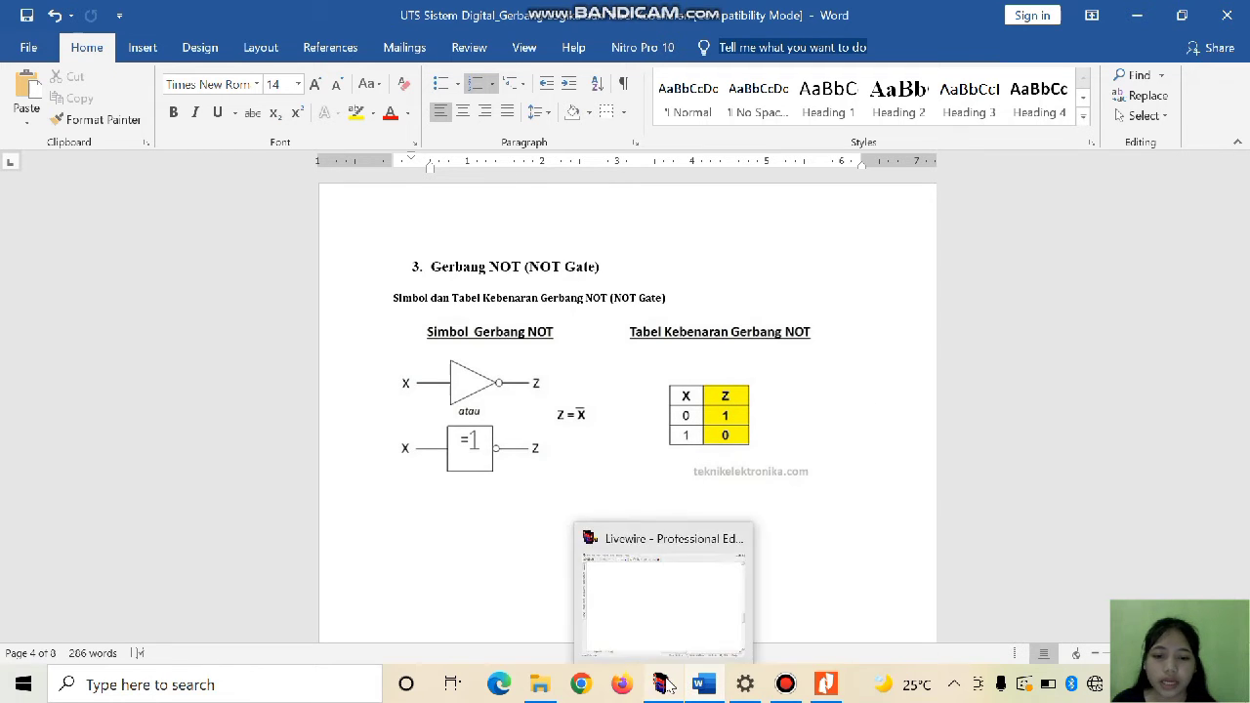
pyautogui.click(670, 650)
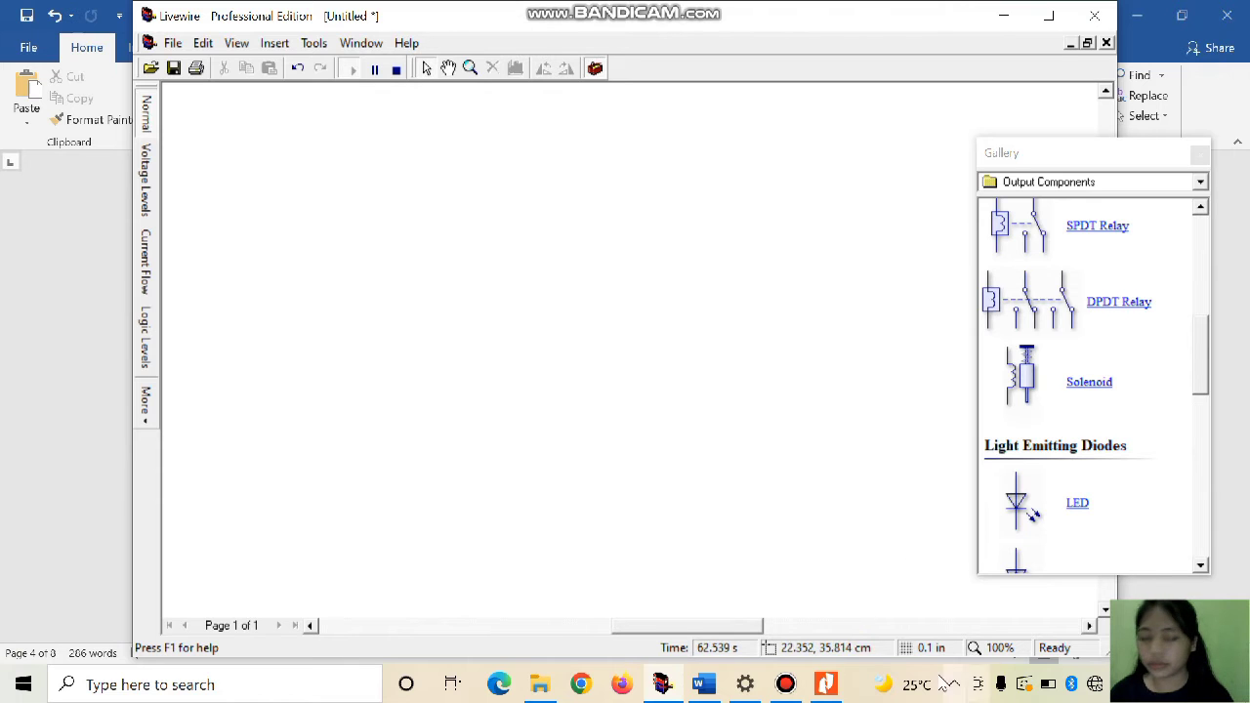
# - Place a 7404 Hex Inverter on the blank sheet, with an SPST switch in line with its input
pyautogui.click(1199, 182)
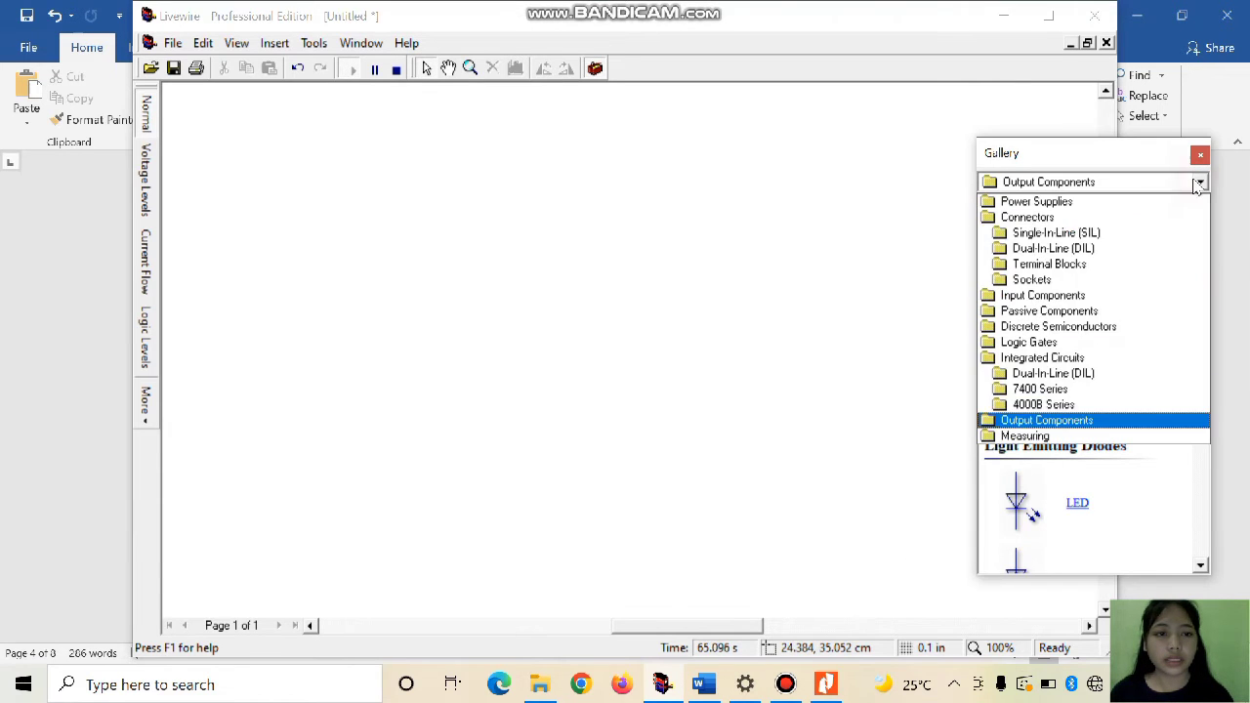
pyautogui.click(1028, 390)
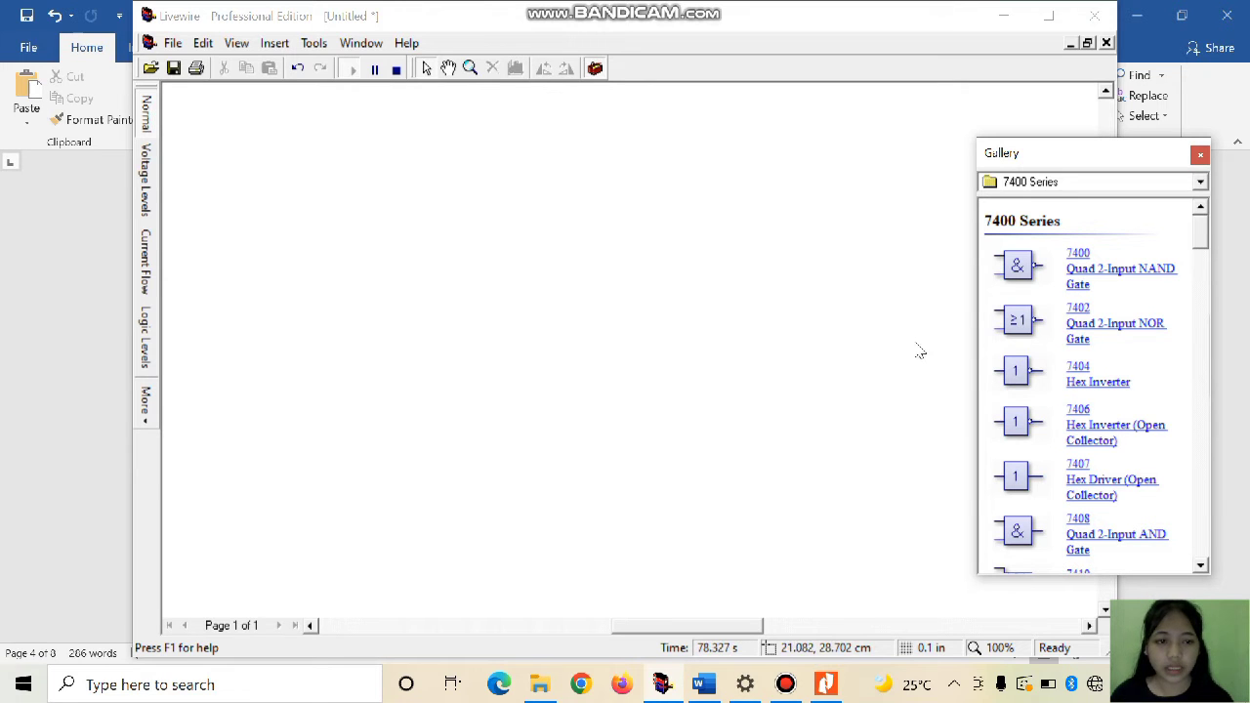
pyautogui.moveTo(1089, 389); pyautogui.dragTo(532, 255)
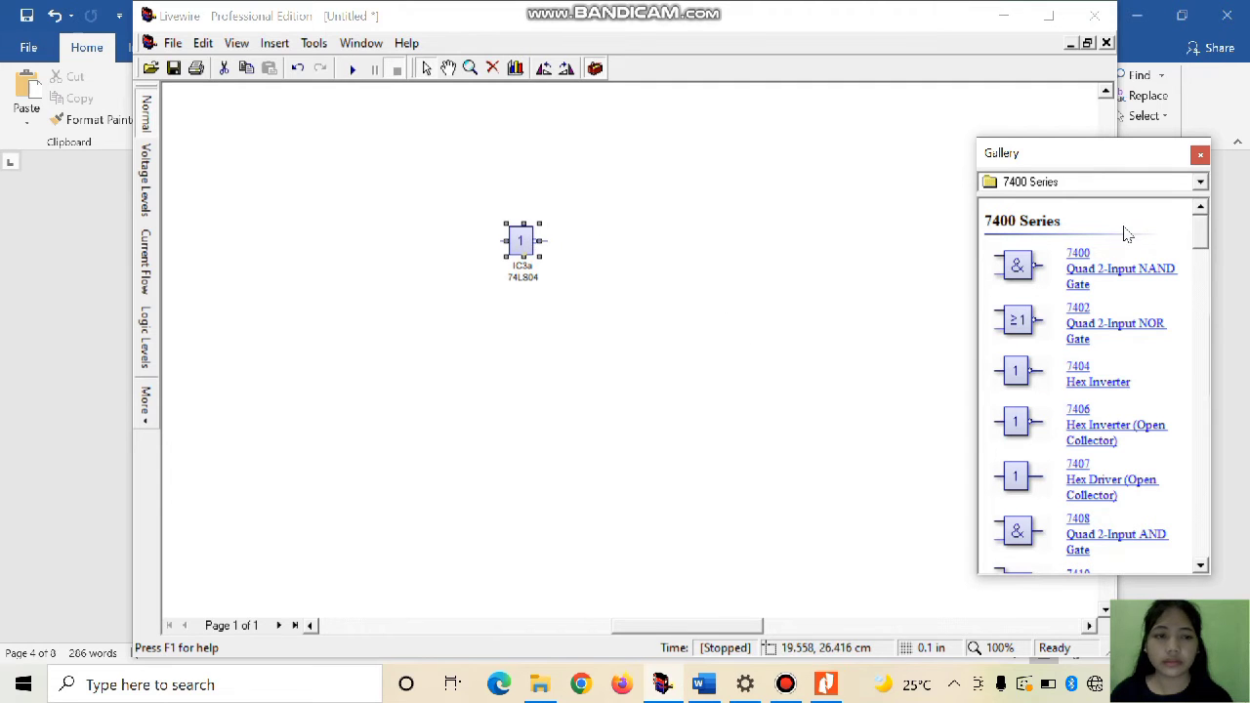
pyautogui.click(1200, 184)
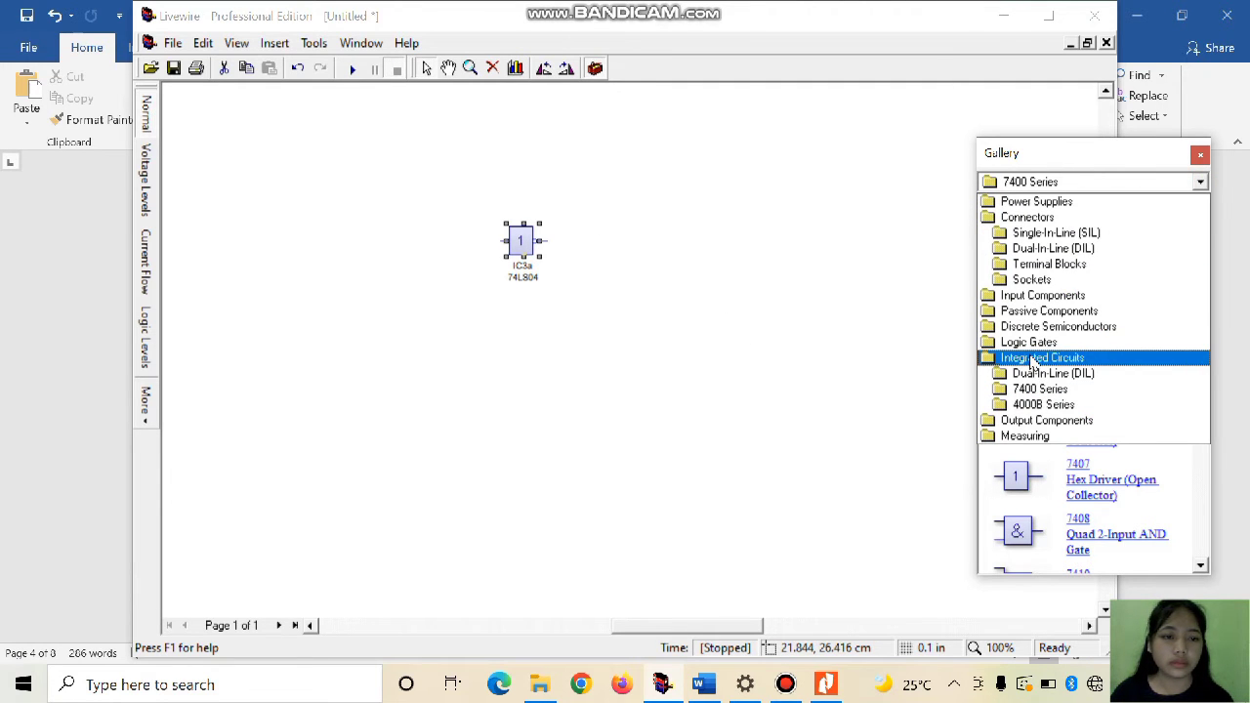
pyautogui.click(1030, 298)
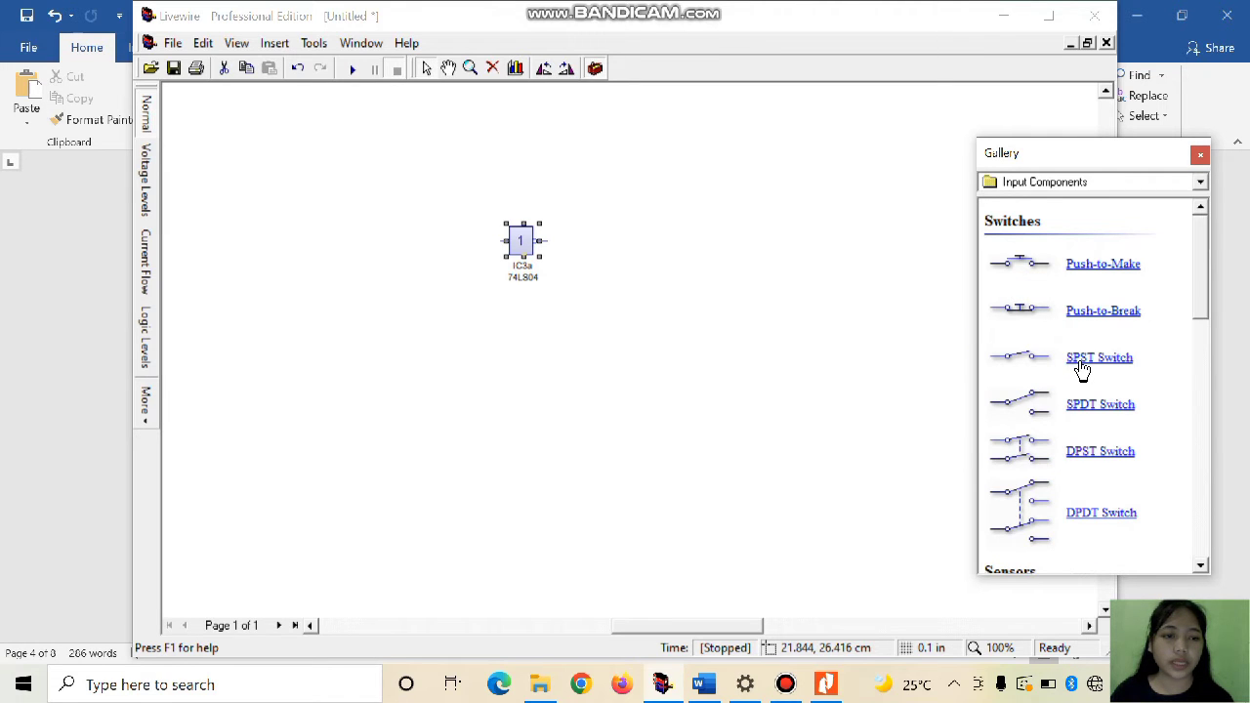
pyautogui.moveTo(1123, 359); pyautogui.dragTo(545, 279)
pyautogui.moveTo(449, 238); pyautogui.dragTo(451, 240)
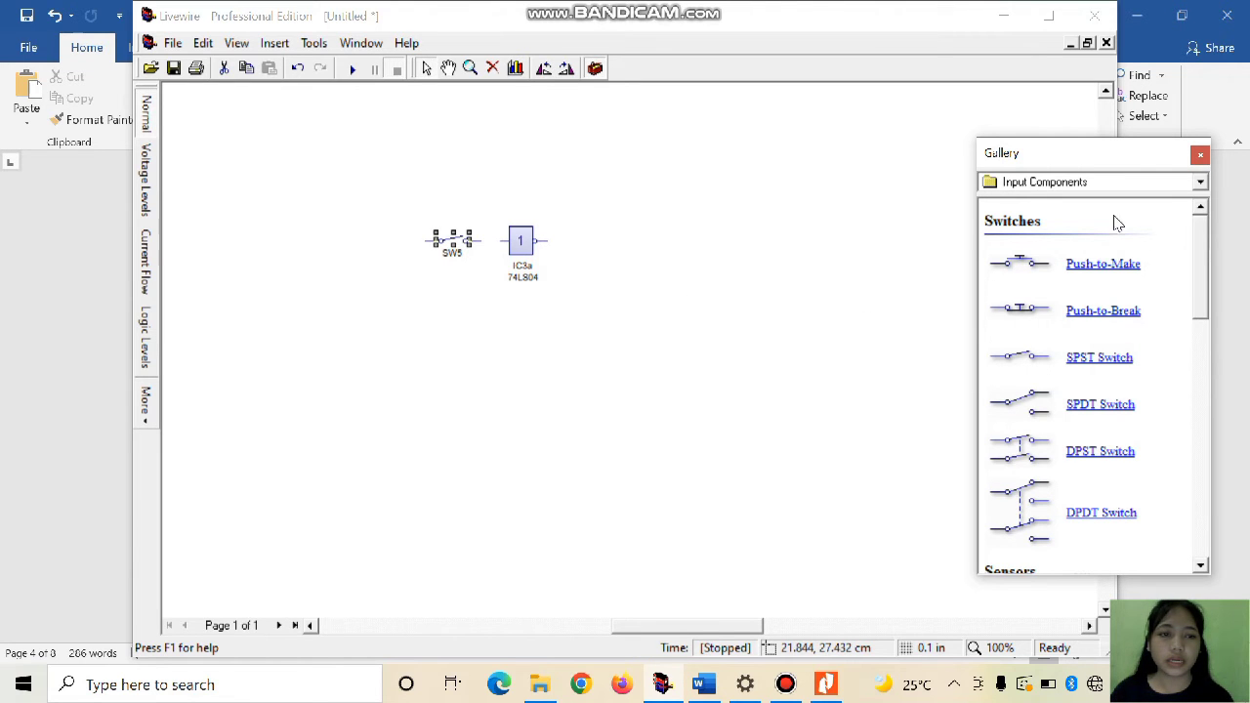
# - Place a 9 V battery below the switch, with one ground beneath it and a second ground on the output side
pyautogui.click(1198, 182)
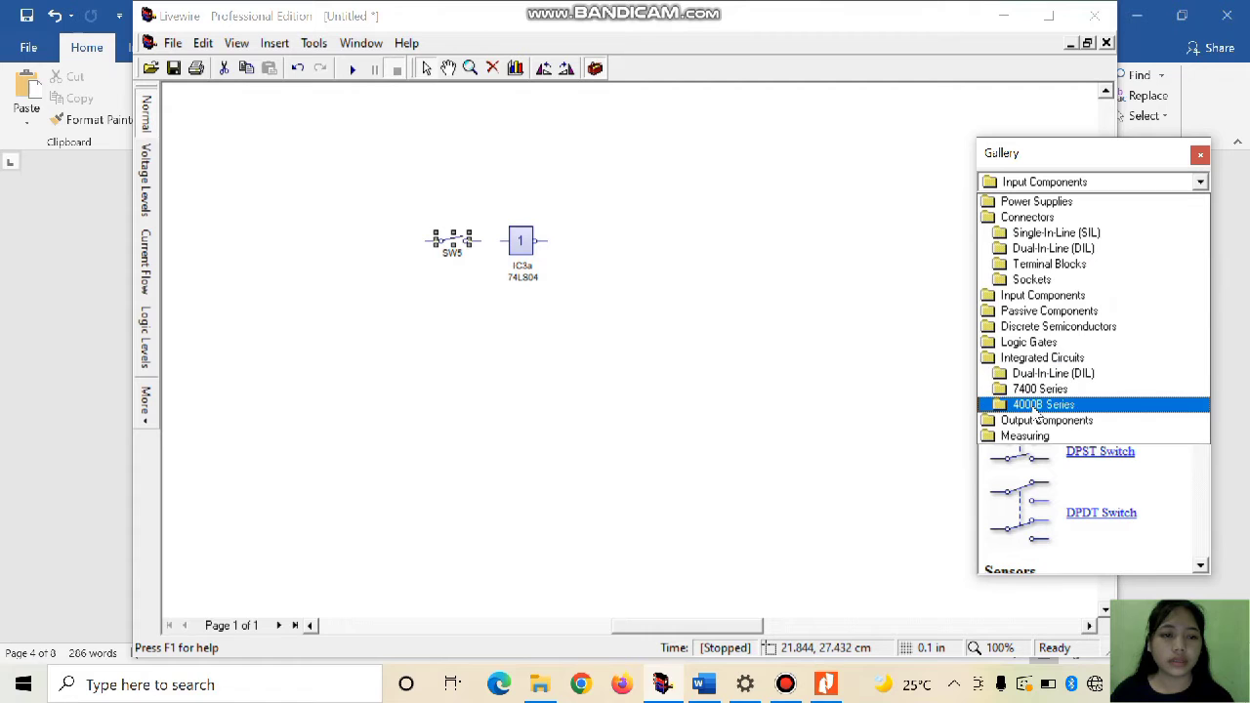
pyautogui.click(1030, 207)
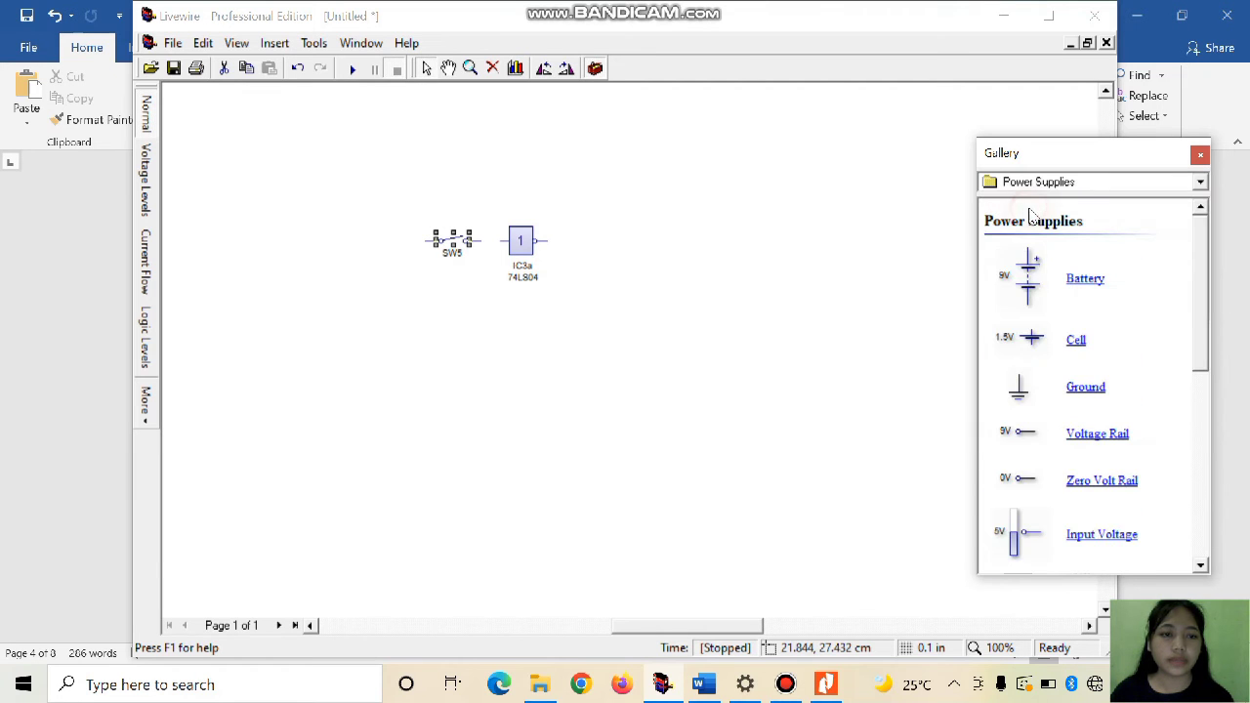
pyautogui.moveTo(1031, 291); pyautogui.dragTo(416, 332)
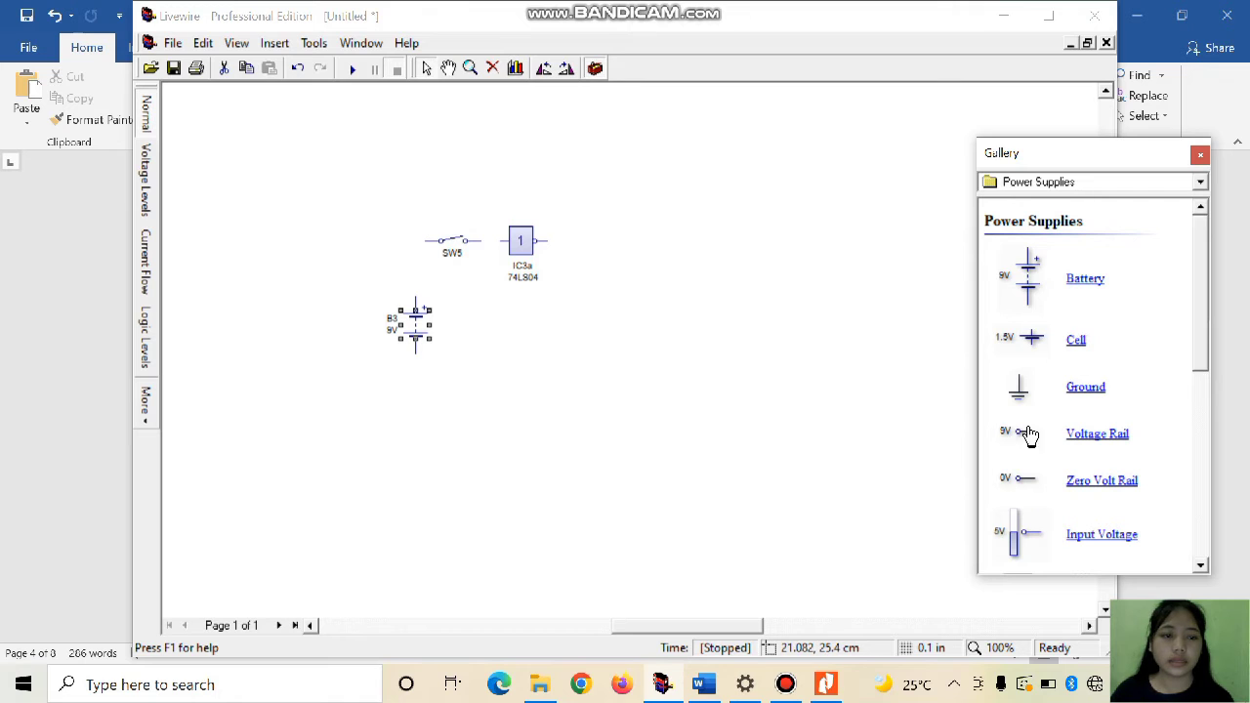
pyautogui.moveTo(1085, 390); pyautogui.dragTo(348, 486)
pyautogui.moveTo(429, 427); pyautogui.dragTo(416, 414)
pyautogui.moveTo(1090, 390); pyautogui.dragTo(586, 406)
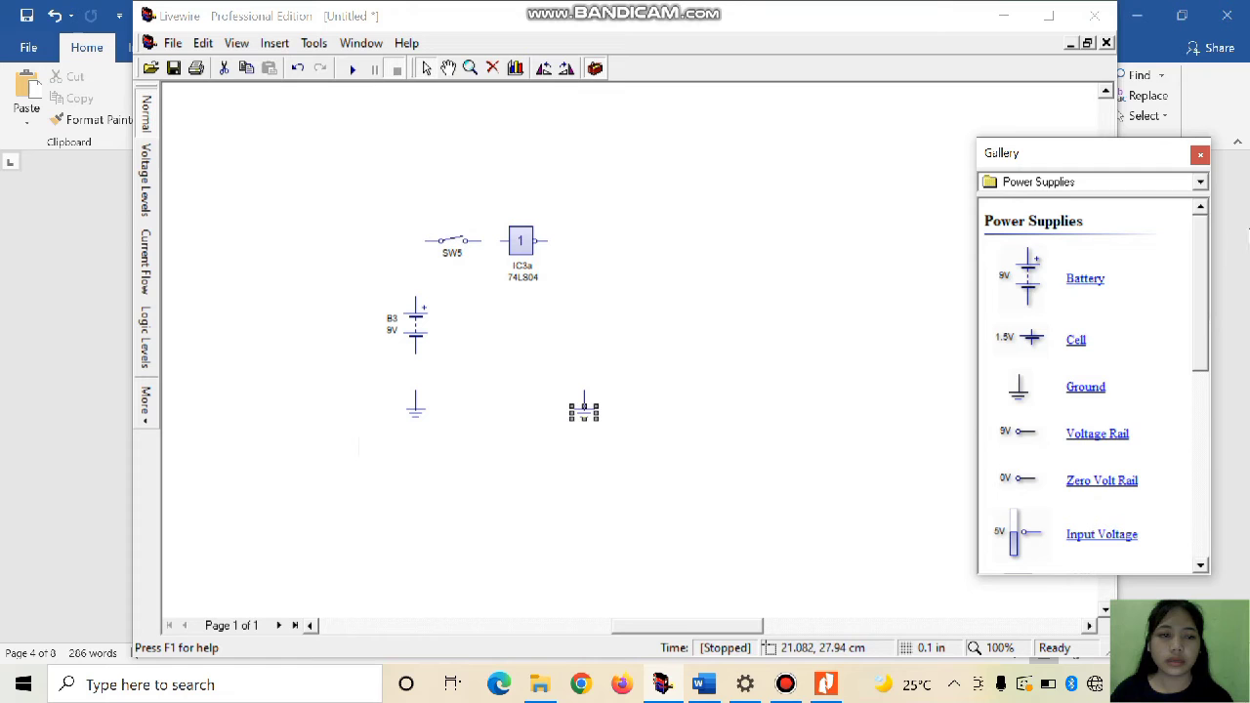
# - Place a Flashing LED from the output components between the inverter's output side and the second ground
pyautogui.click(1200, 183)
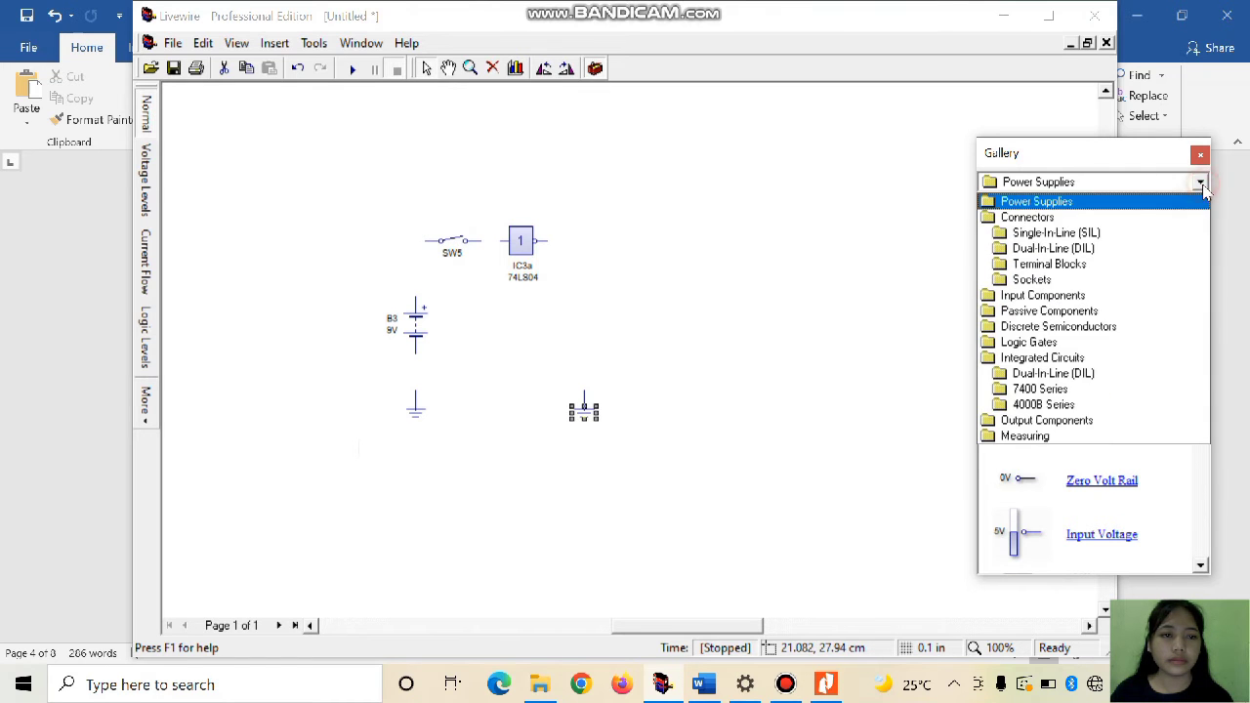
pyautogui.click(1079, 436)
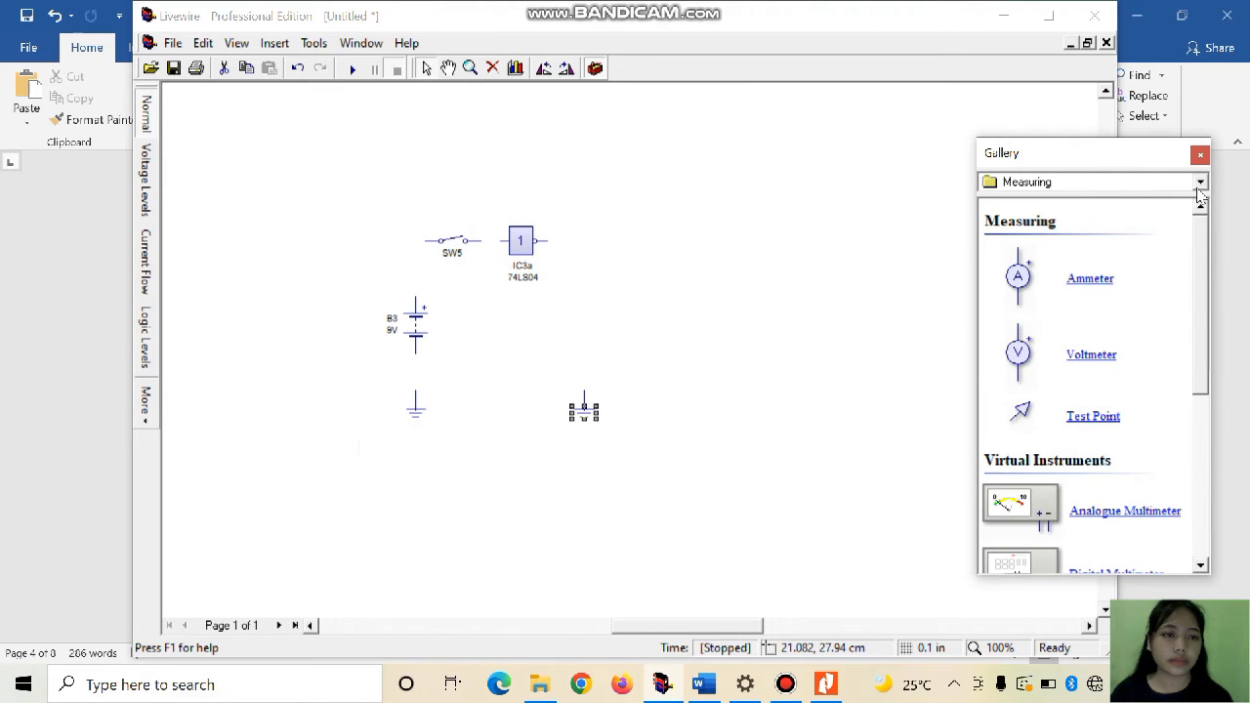
pyautogui.click(1200, 183)
pyautogui.click(1052, 434)
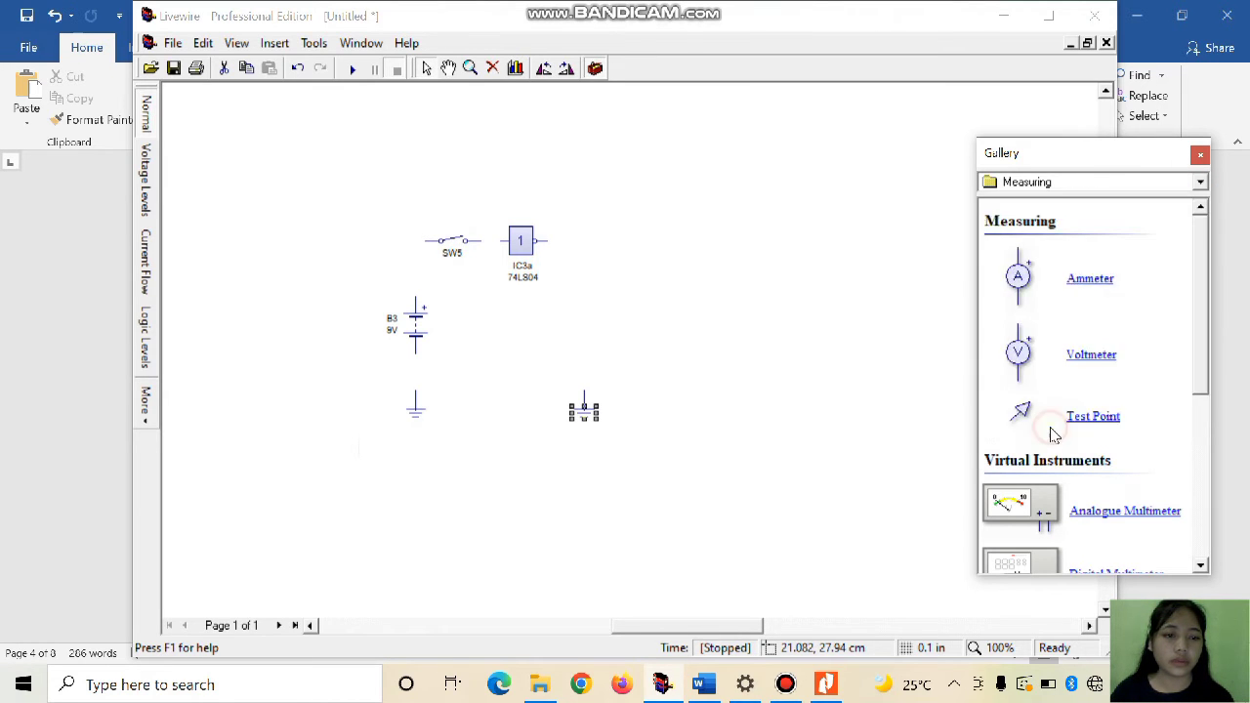
pyautogui.click(1201, 567)
pyautogui.click(1202, 567)
pyautogui.click(1202, 567)
pyautogui.click(1201, 567)
pyautogui.click(1201, 568)
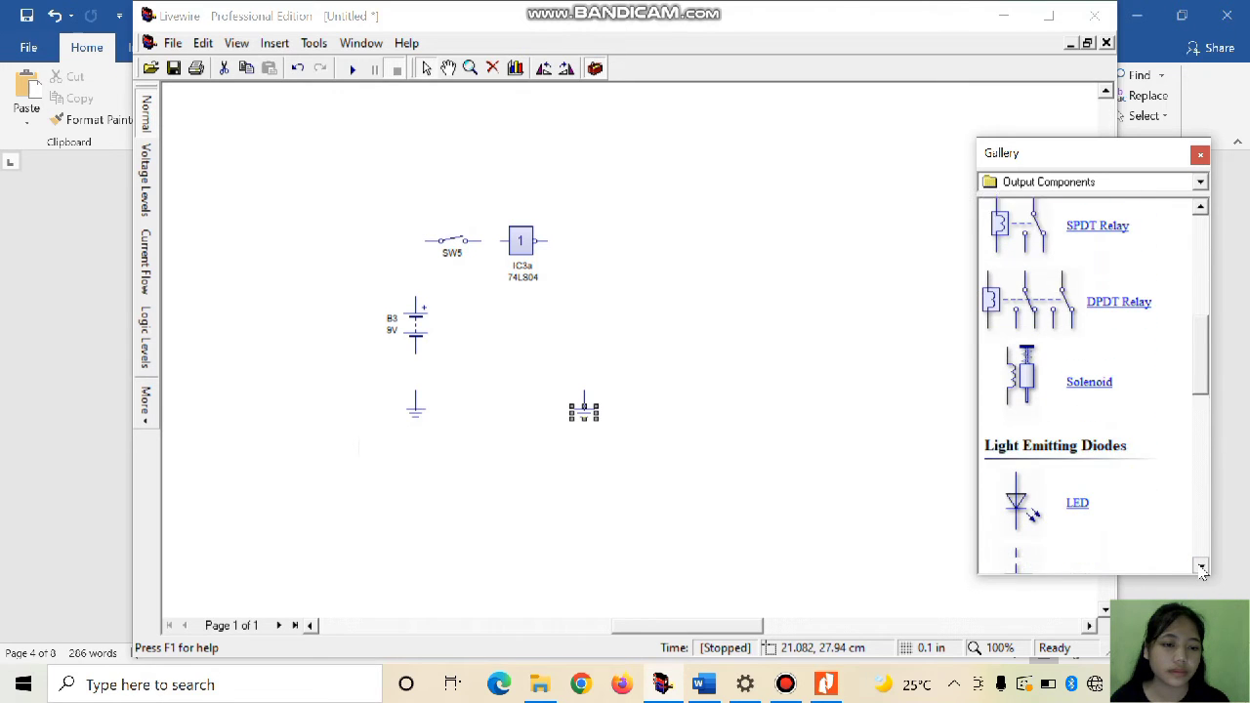
pyautogui.click(1202, 567)
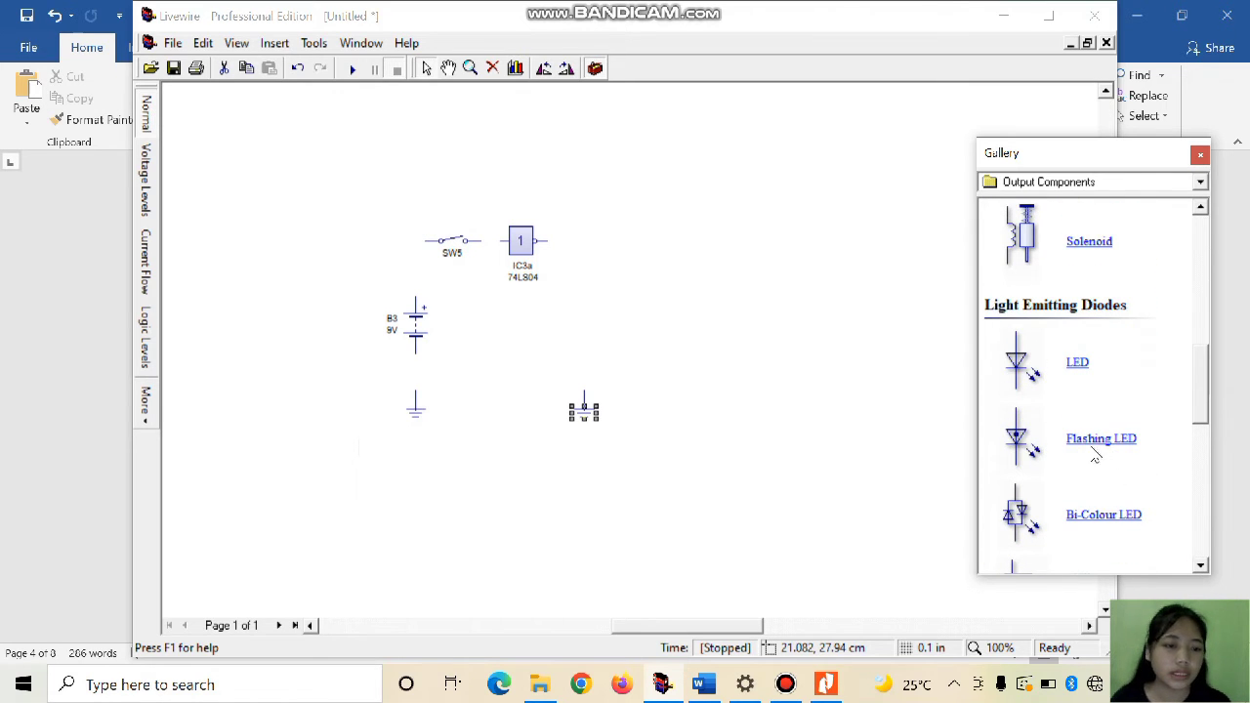
pyautogui.moveTo(1091, 451); pyautogui.dragTo(604, 291)
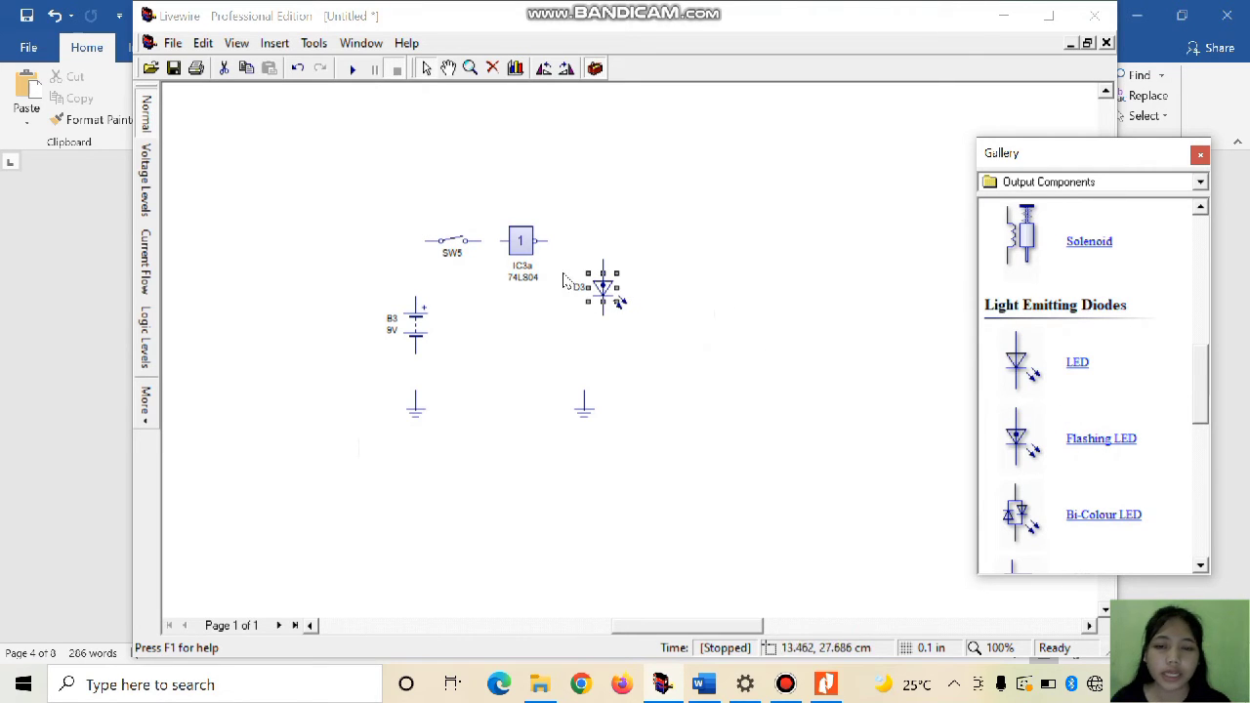
# - Wire the switch to the inverter's input, align the battery under the switch's free end and connect its positive terminal there
pyautogui.click(479, 241)
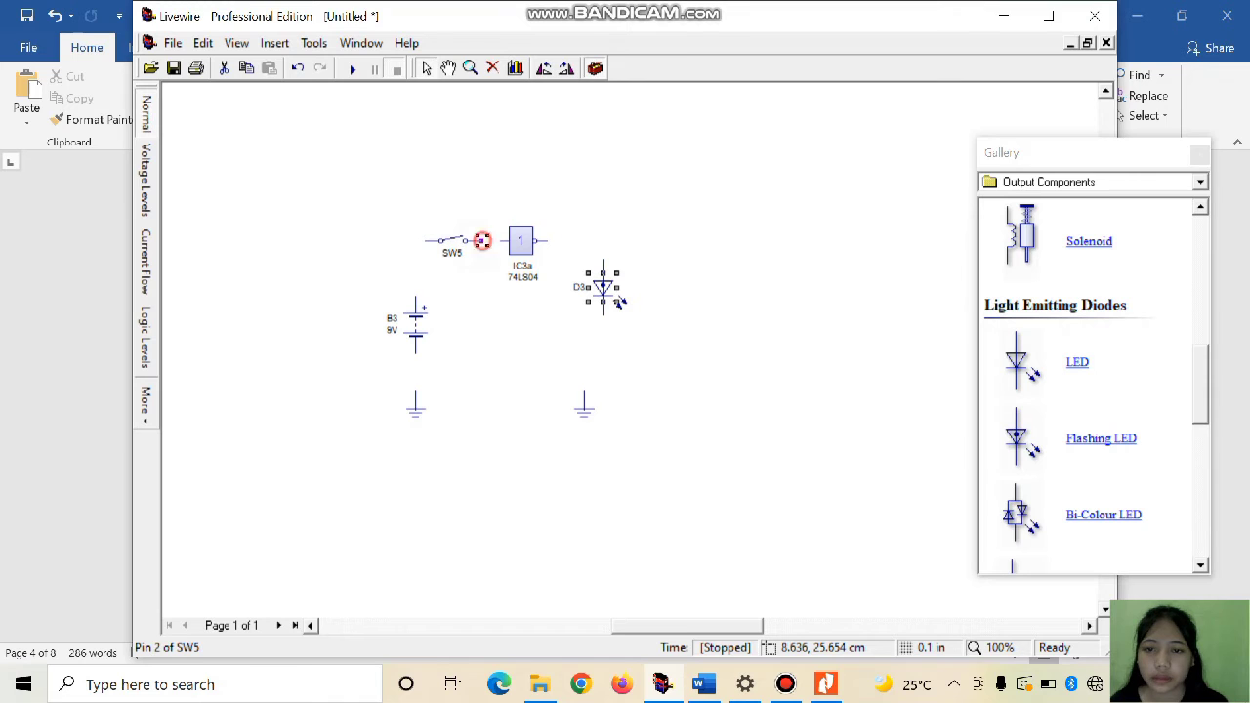
pyautogui.moveTo(495, 242); pyautogui.dragTo(503, 242)
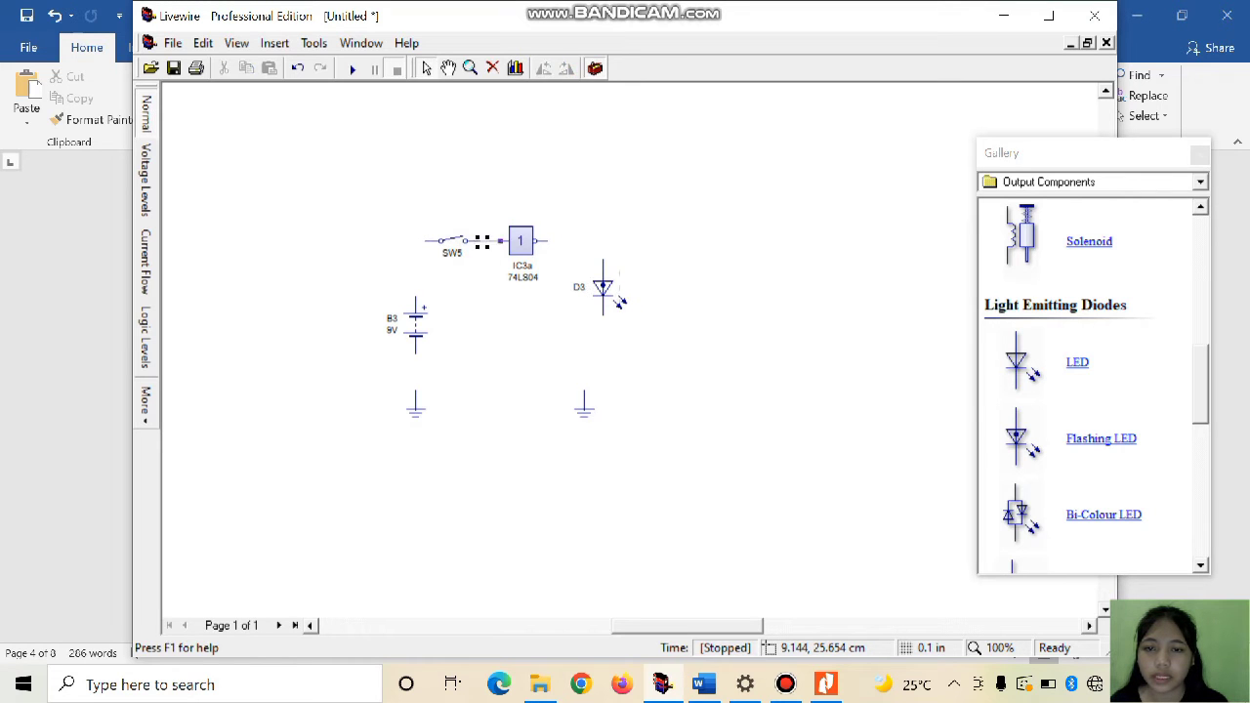
pyautogui.doubleClick(418, 326)
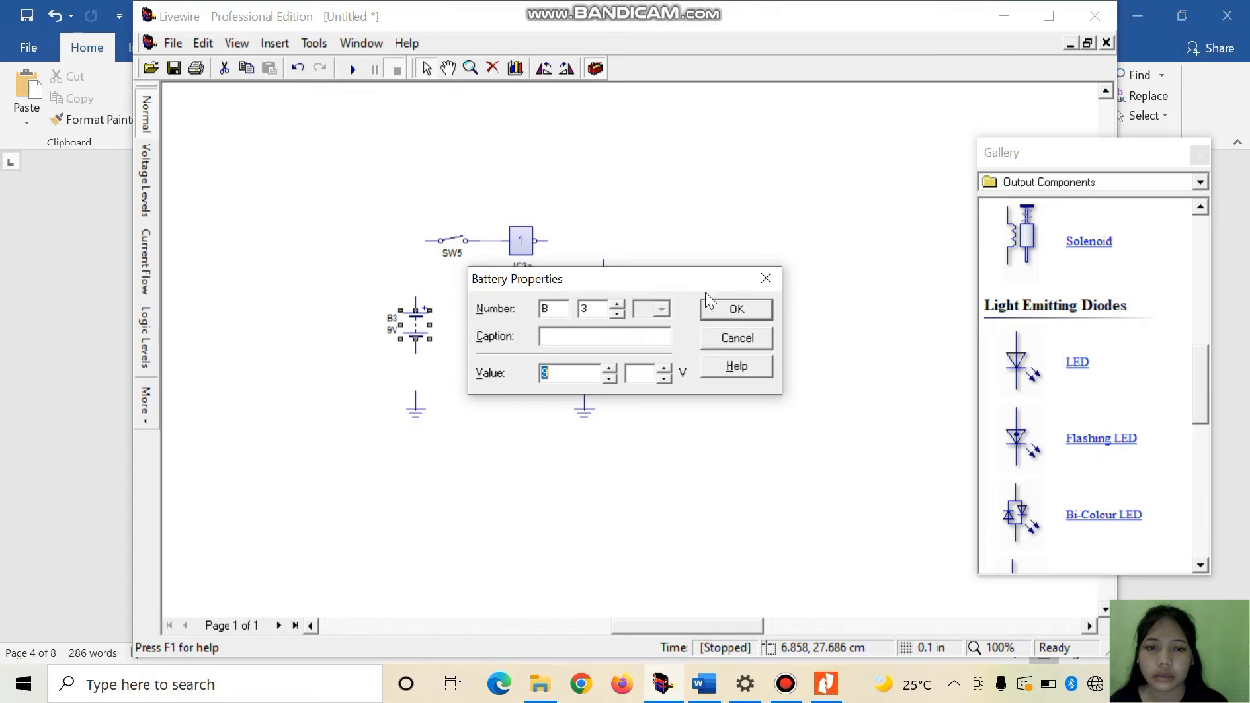
pyautogui.moveTo(421, 331); pyautogui.dragTo(430, 333)
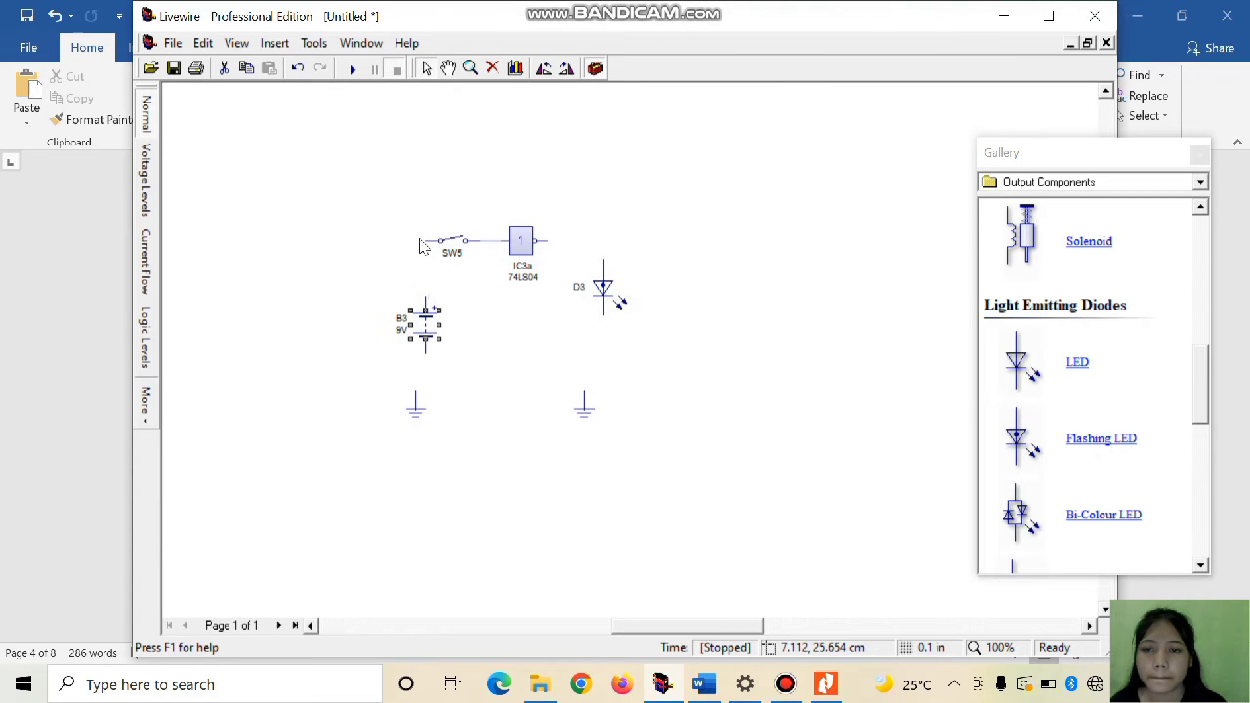
pyautogui.moveTo(425, 240); pyautogui.dragTo(425, 297)
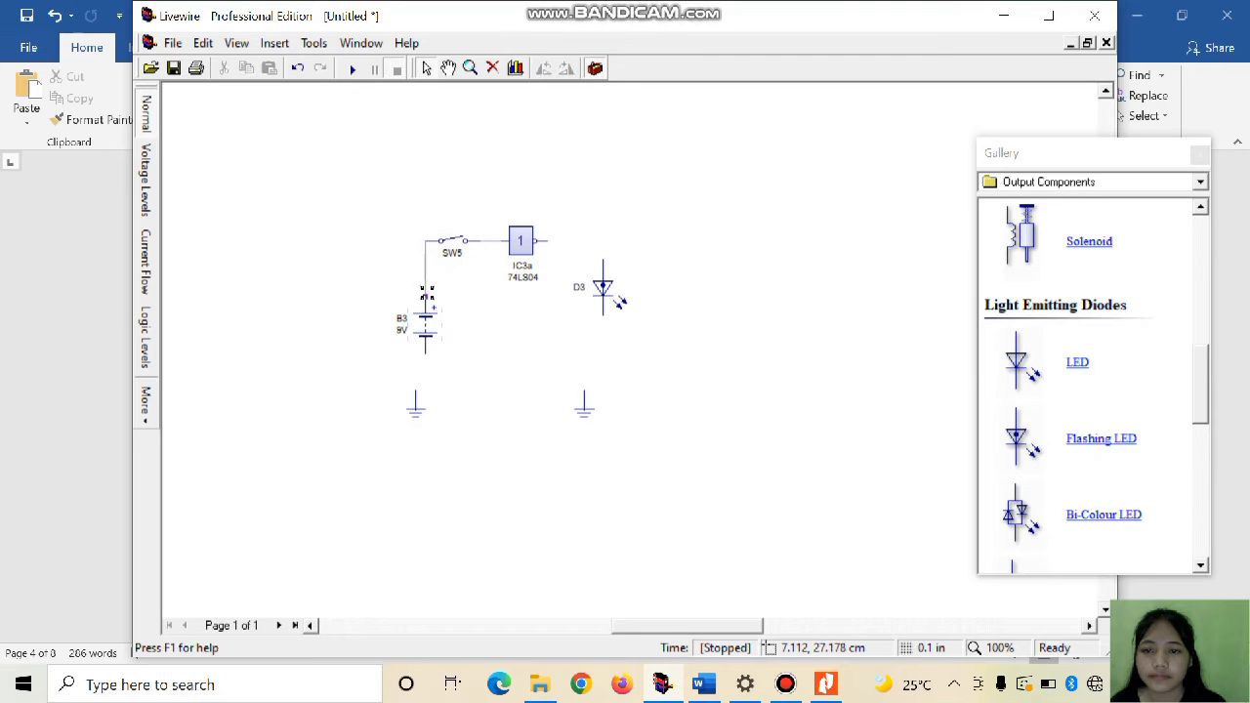
# - Align the first ground directly under the battery and wire it to the battery's negative terminal
pyautogui.doubleClick(418, 406)
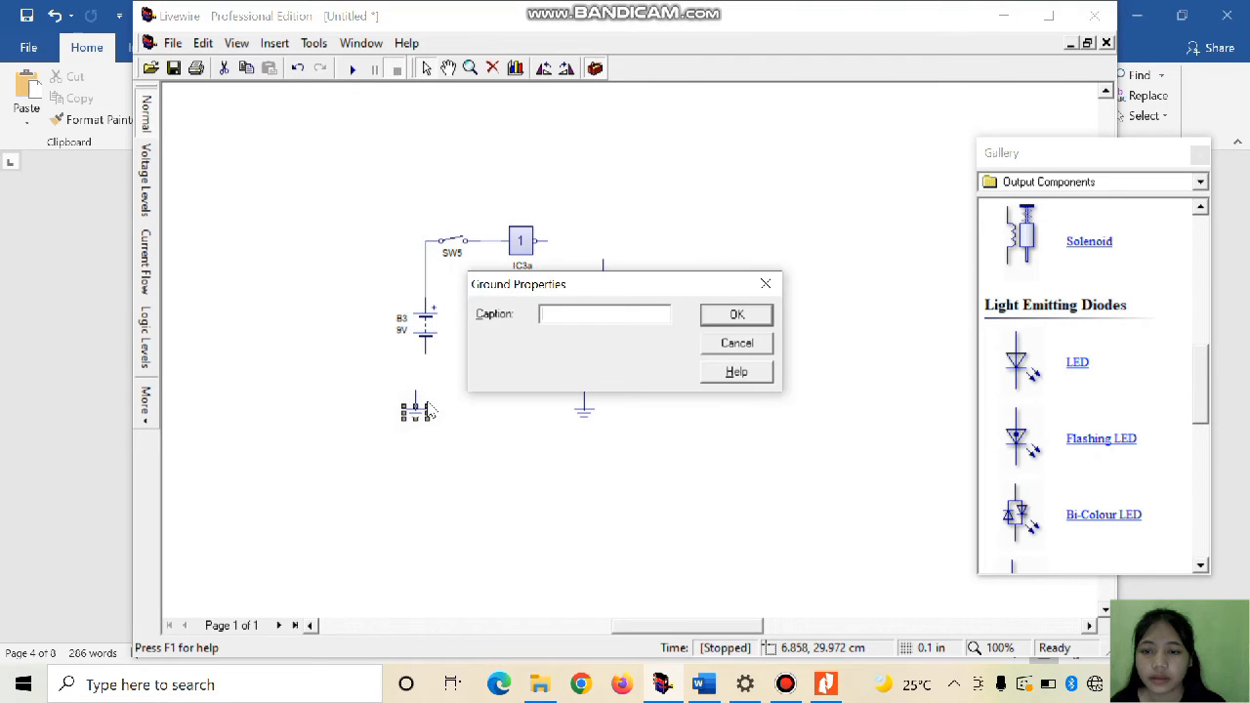
pyautogui.click(766, 283)
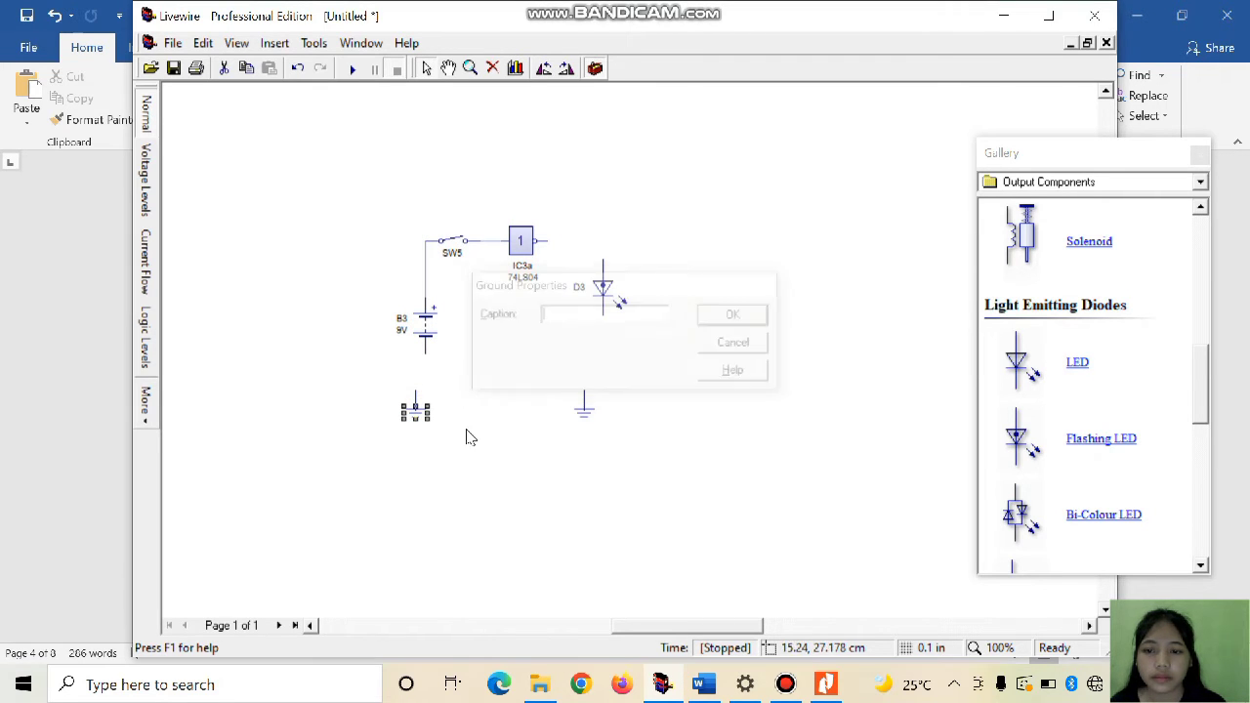
pyautogui.click(416, 399)
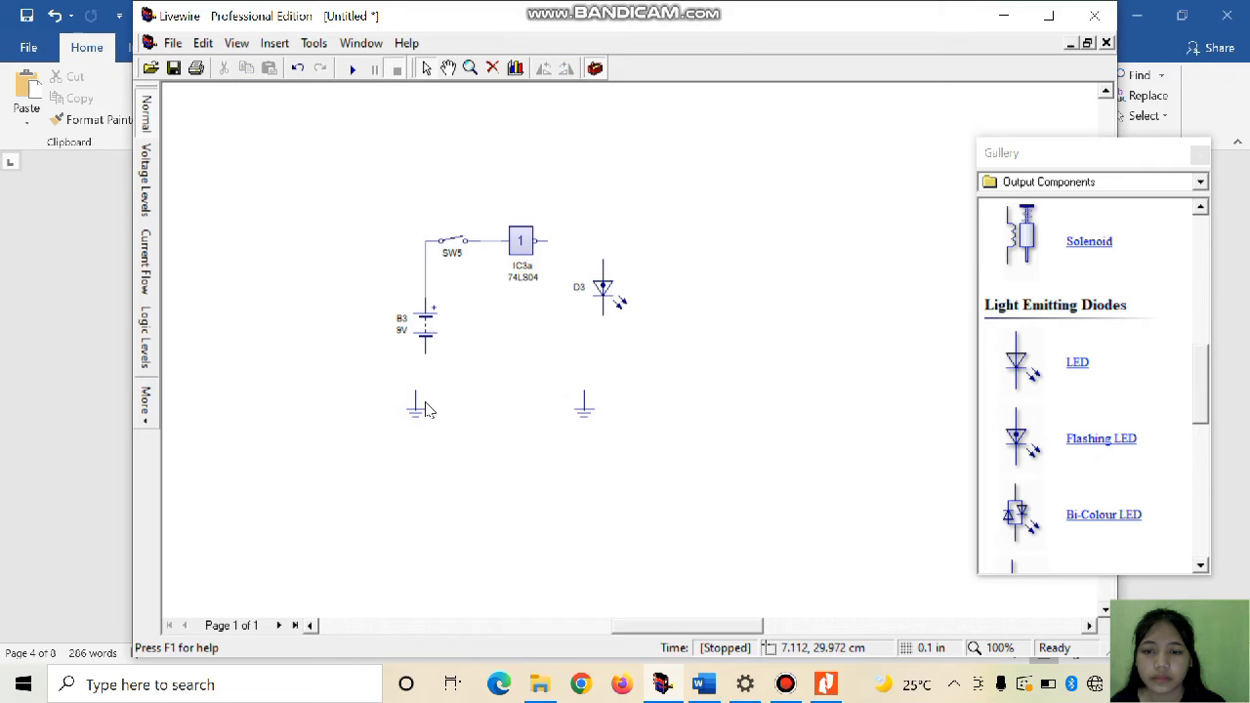
pyautogui.doubleClick(418, 408)
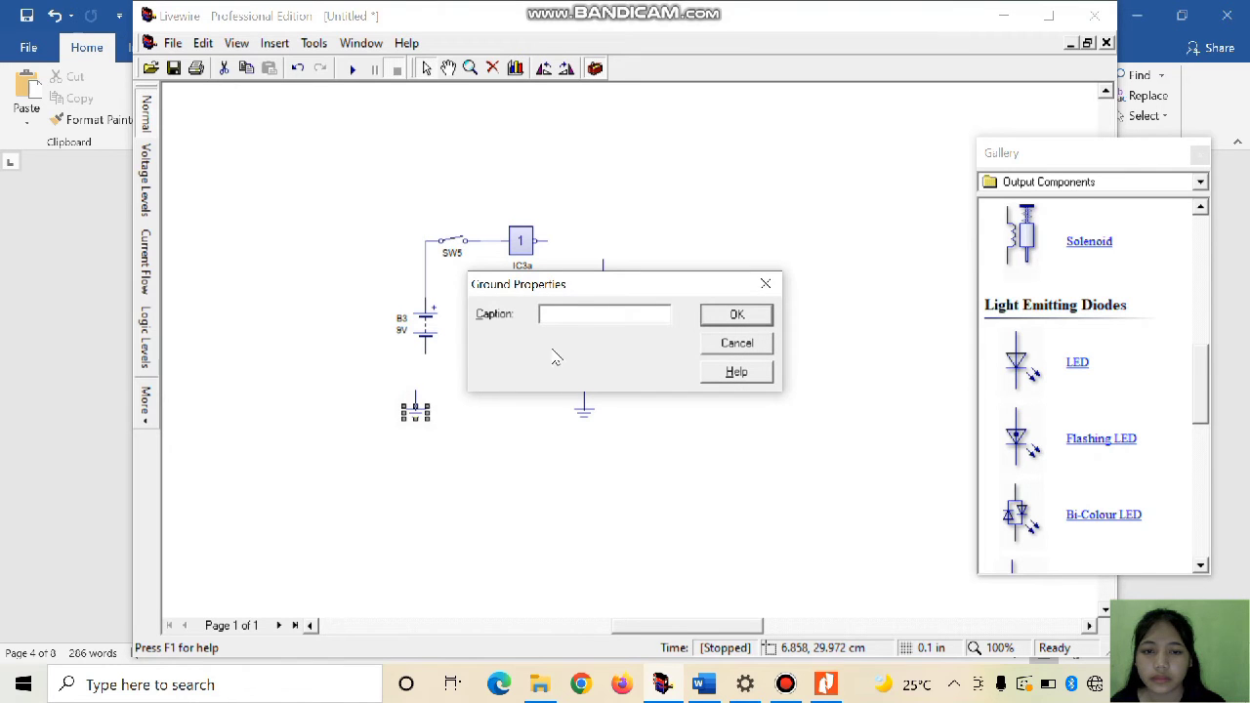
pyautogui.click(765, 283)
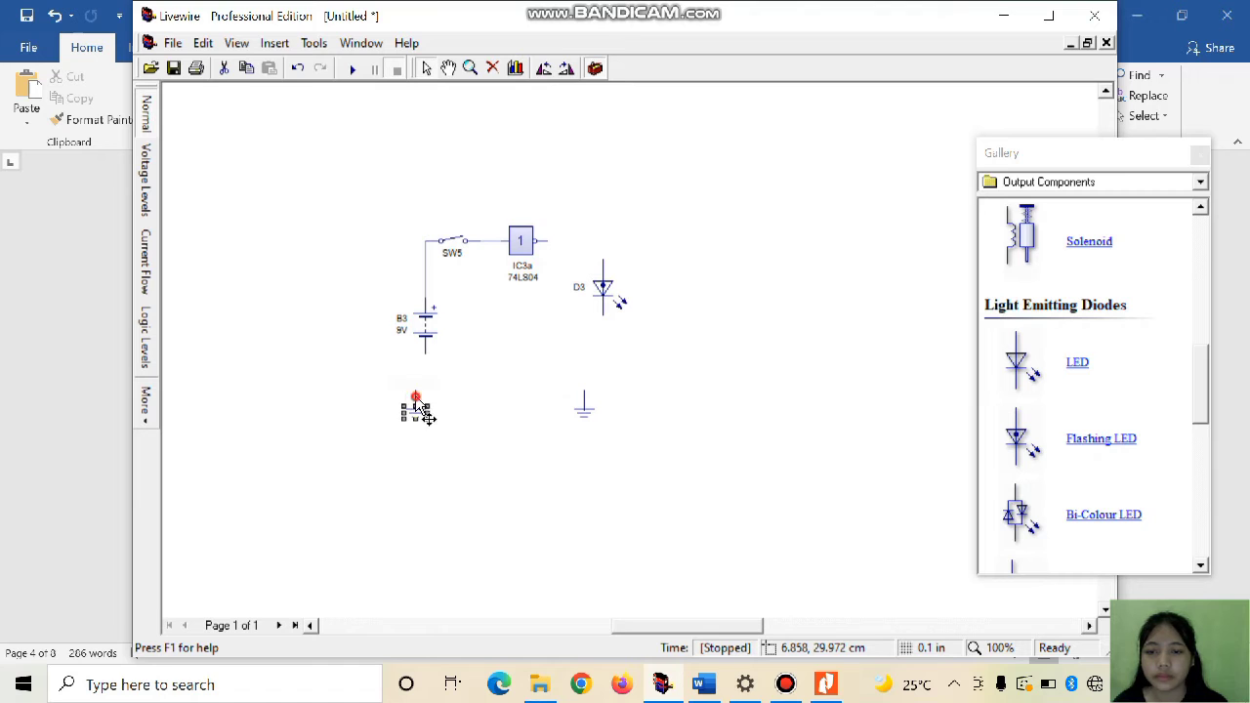
pyautogui.moveTo(420, 408); pyautogui.dragTo(429, 410)
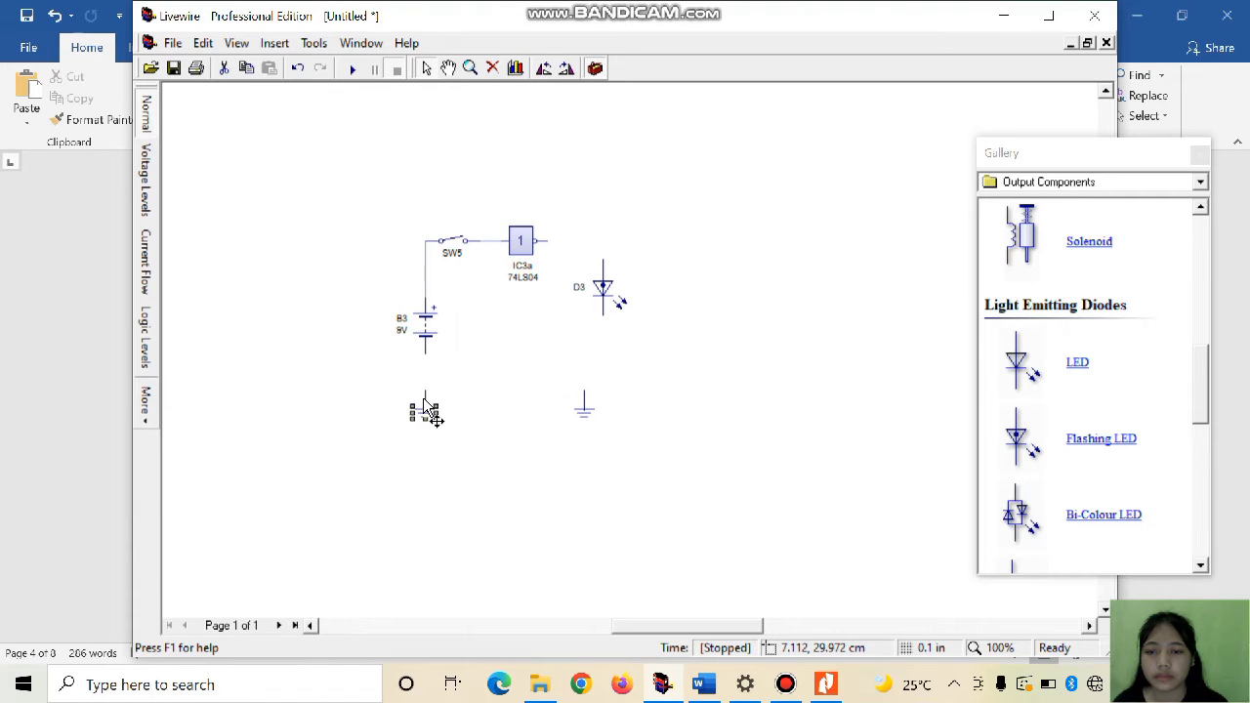
pyautogui.moveTo(425, 351); pyautogui.dragTo(424, 394)
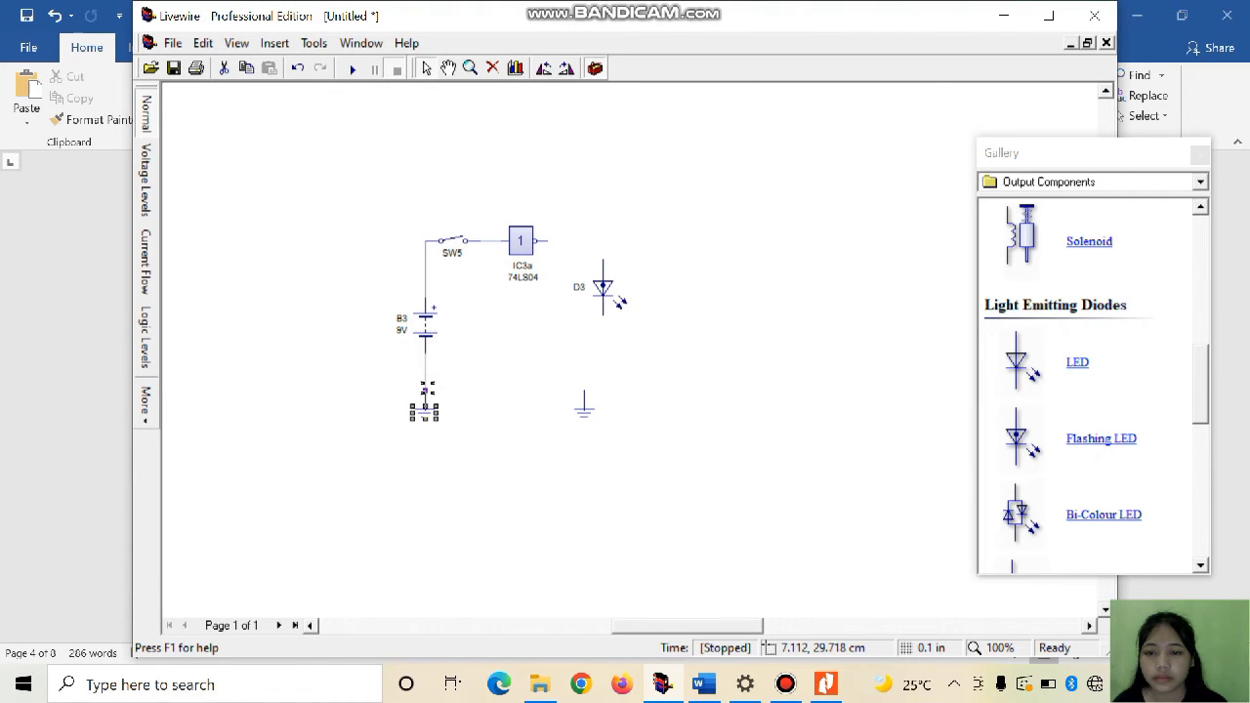
# - Raise the LED so its upper pin is level with the inverter's output, and wire the two together
pyautogui.click(605, 289)
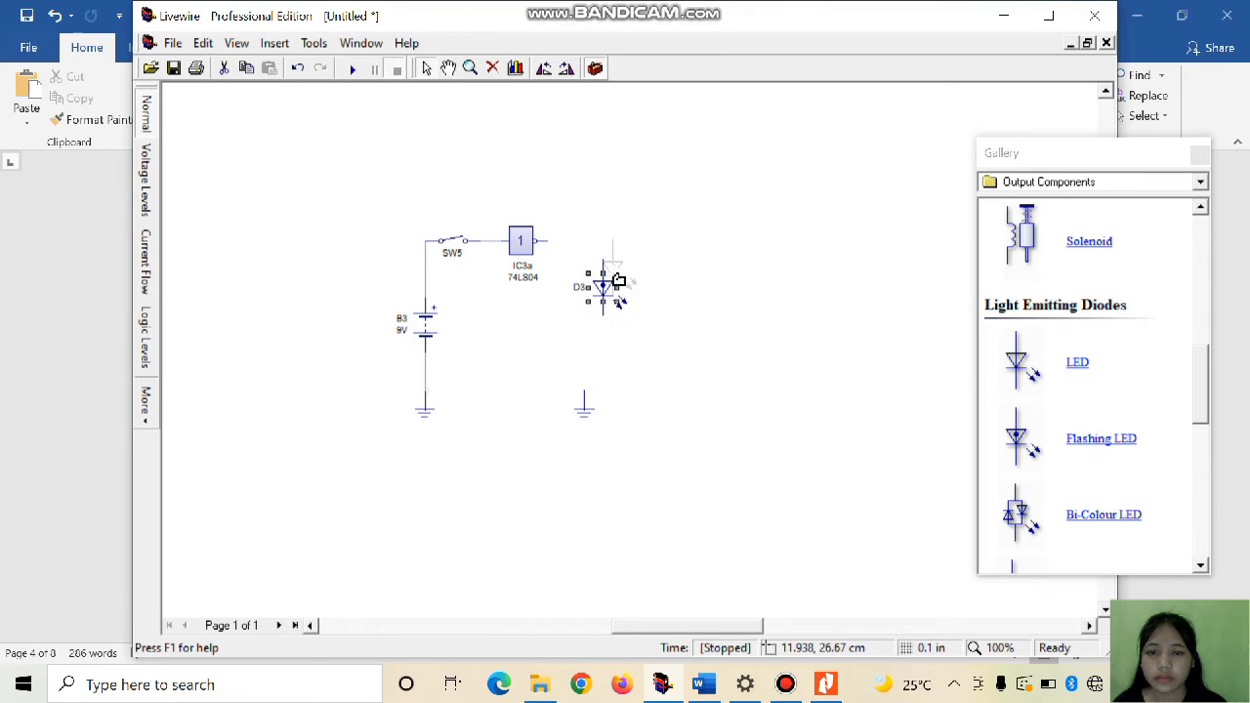
pyautogui.moveTo(609, 263); pyautogui.dragTo(609, 244)
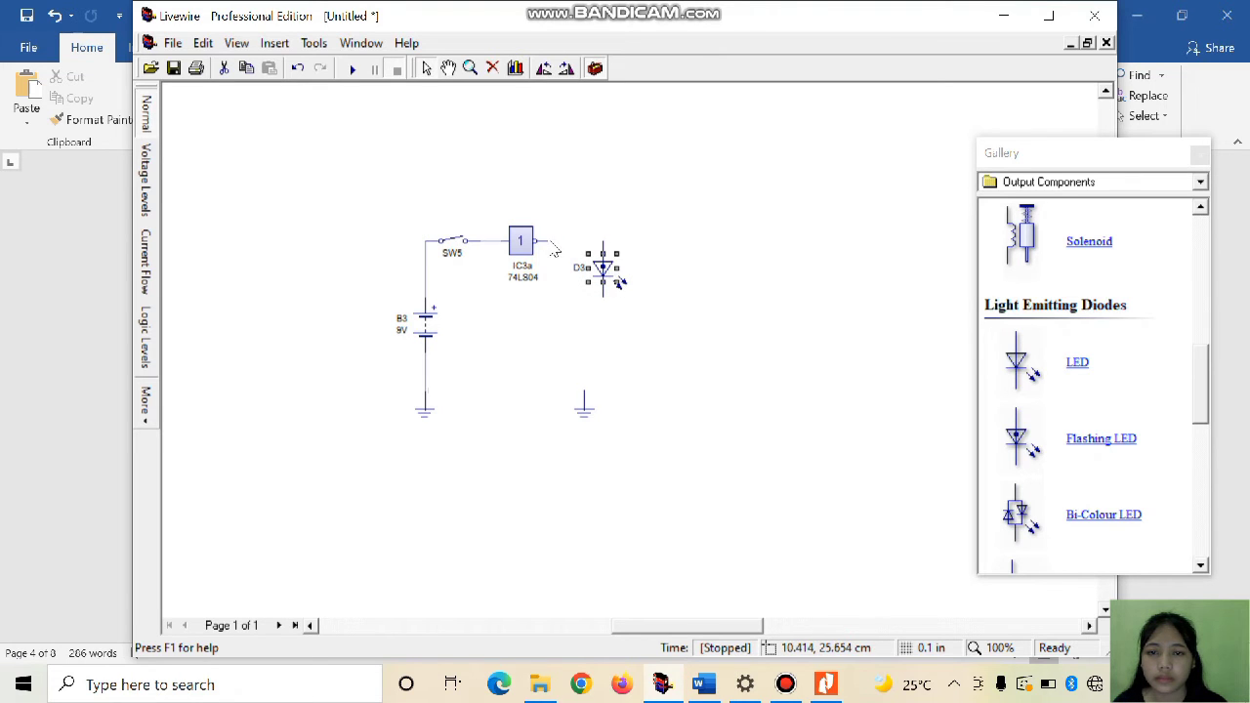
pyautogui.click(552, 250)
pyautogui.click(599, 240)
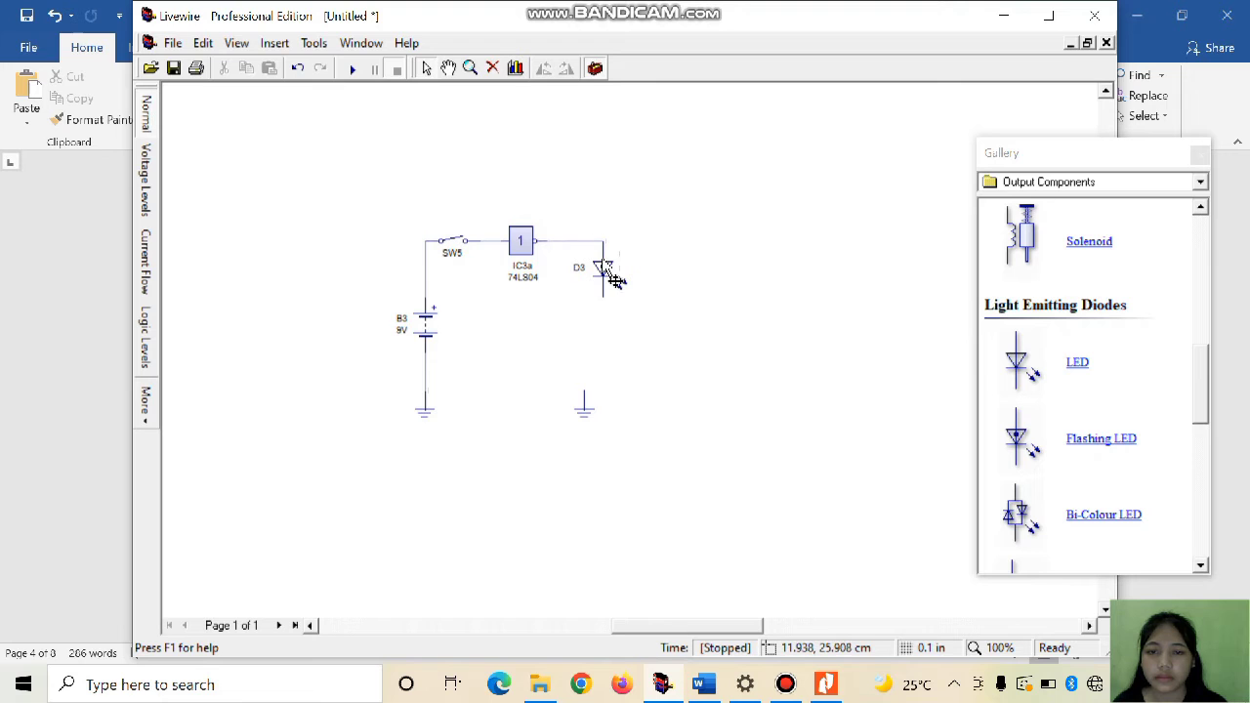
# - Move the second ground so it sits directly under the LED's lower pin
pyautogui.doubleClick(586, 412)
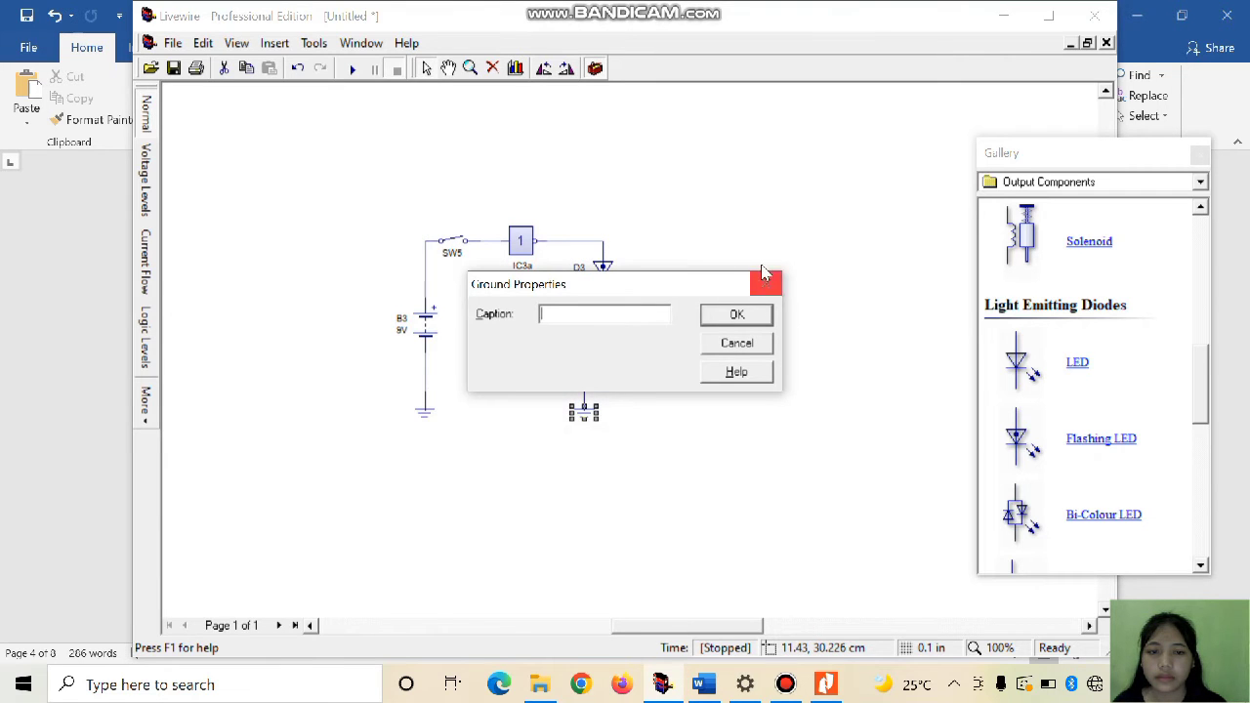
pyautogui.click(766, 277)
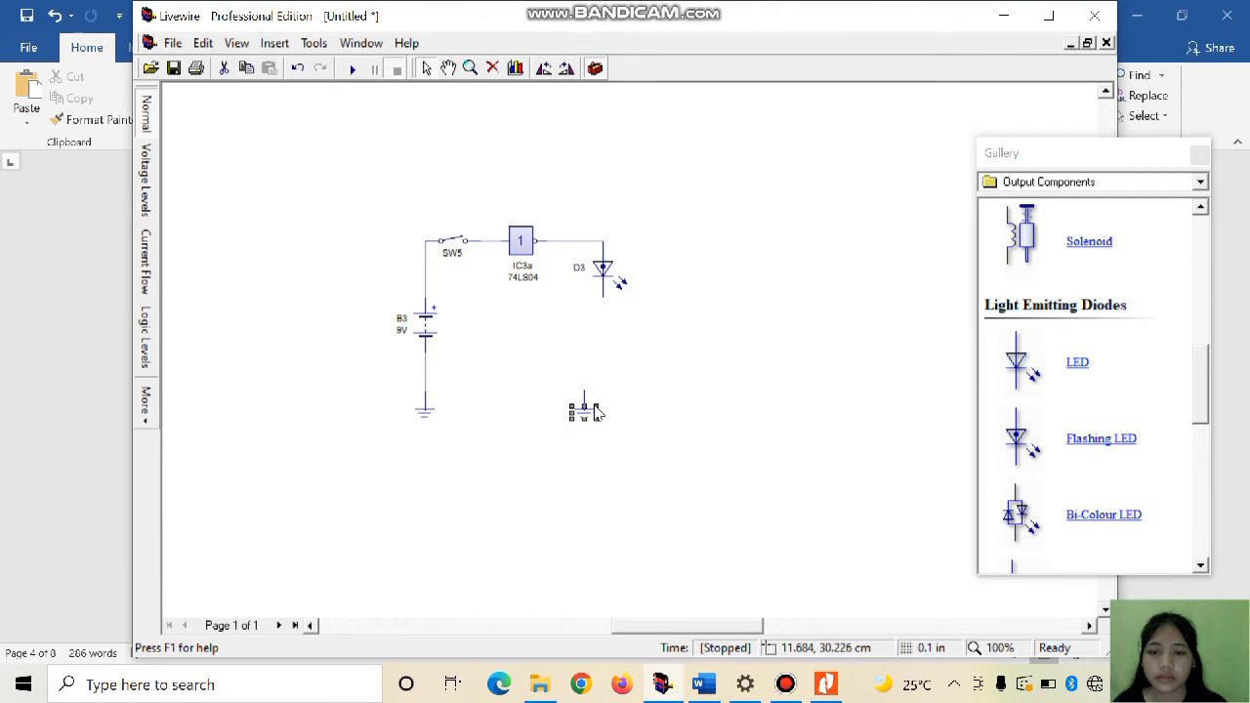
pyautogui.click(584, 405)
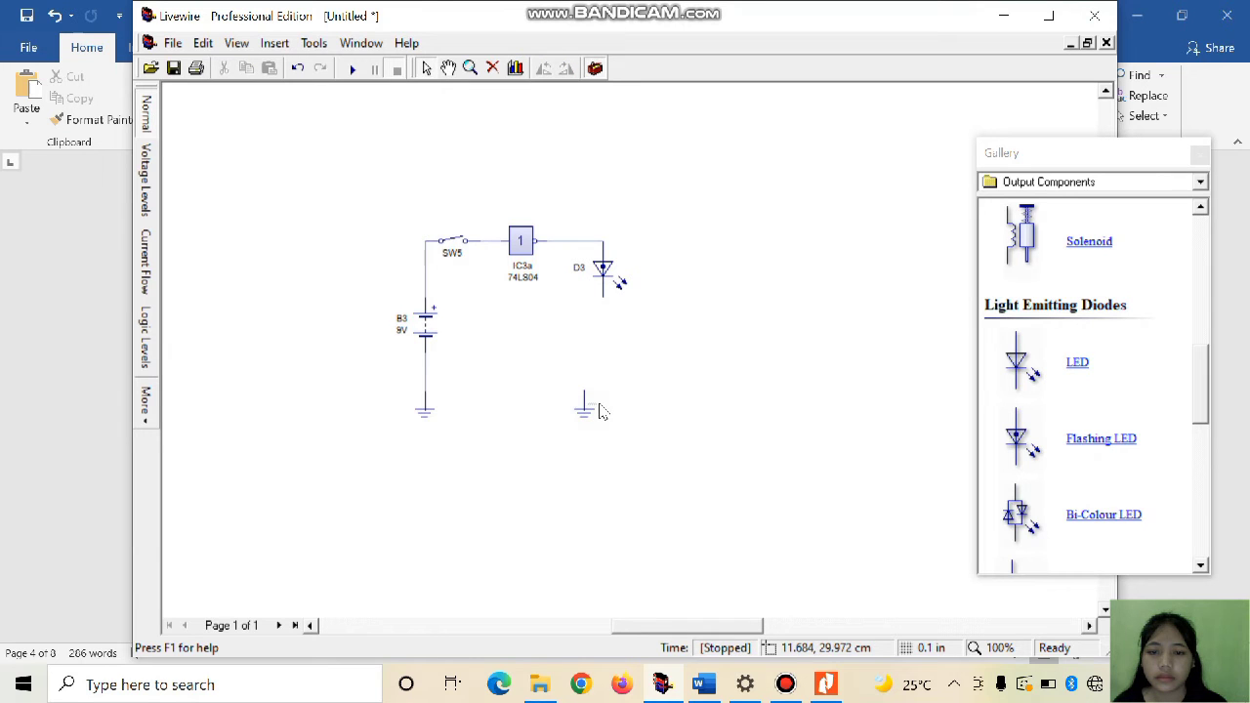
pyautogui.click(585, 404)
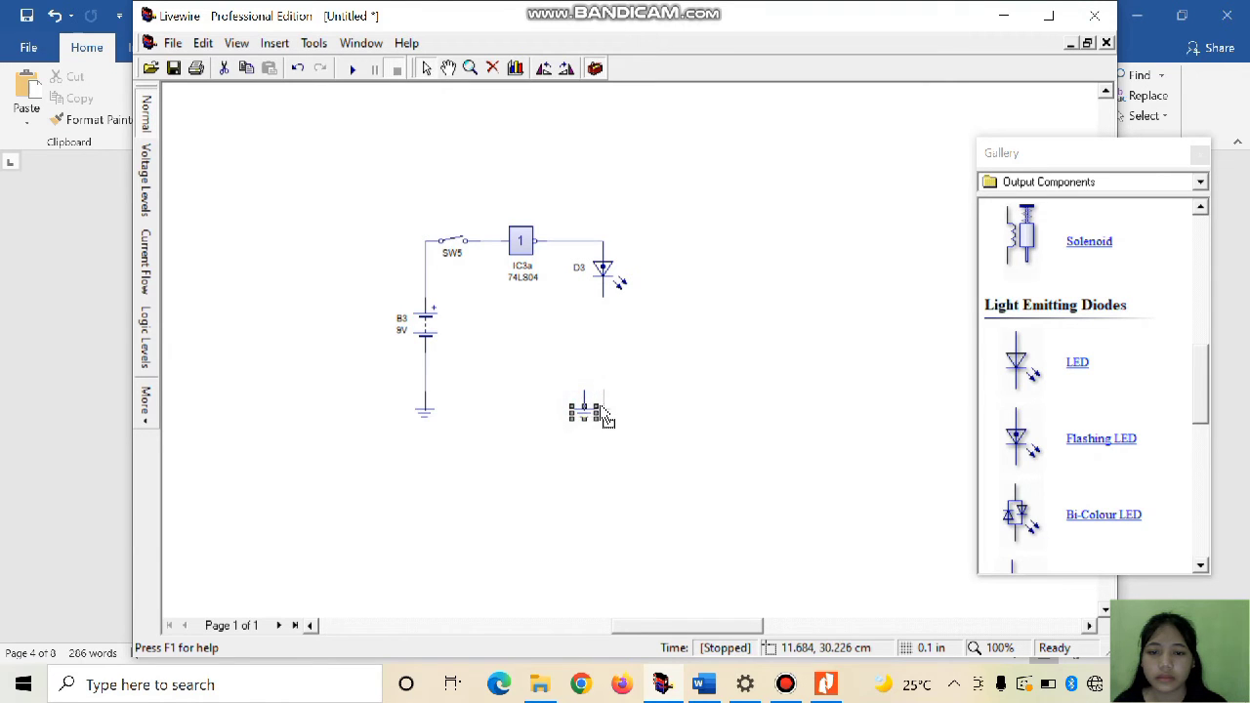
pyautogui.moveTo(605, 413); pyautogui.dragTo(606, 411)
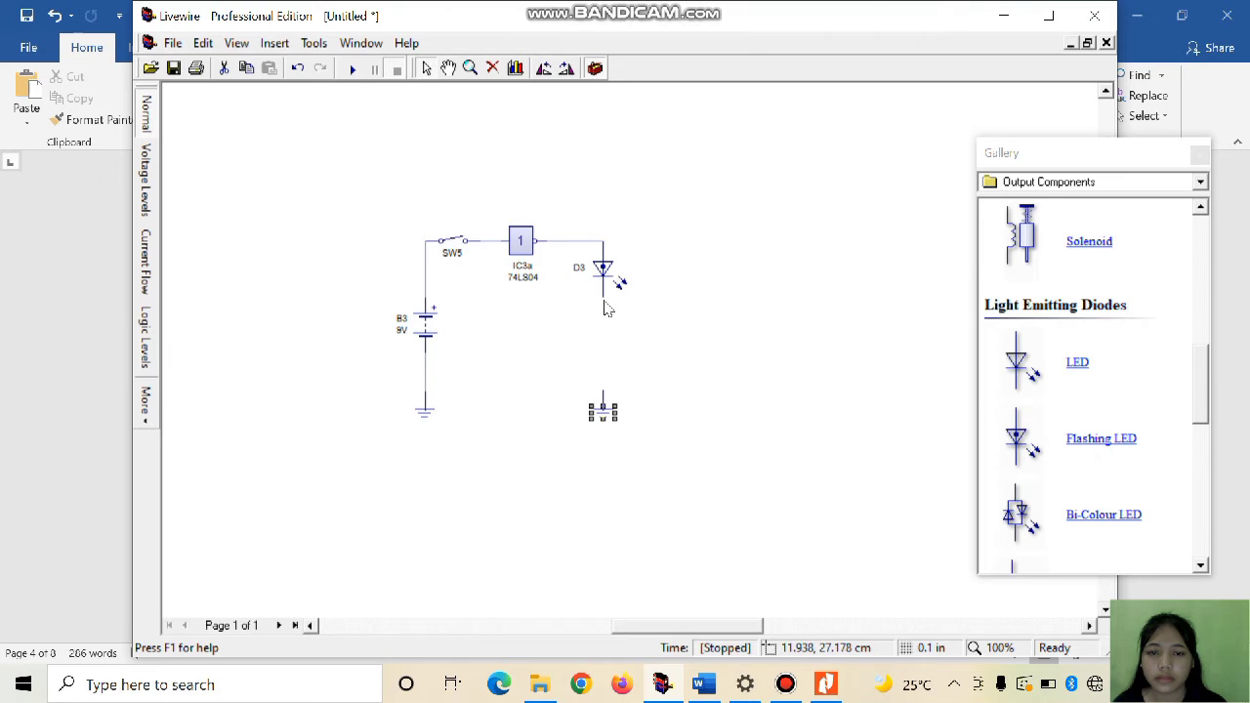
pyautogui.click(601, 415)
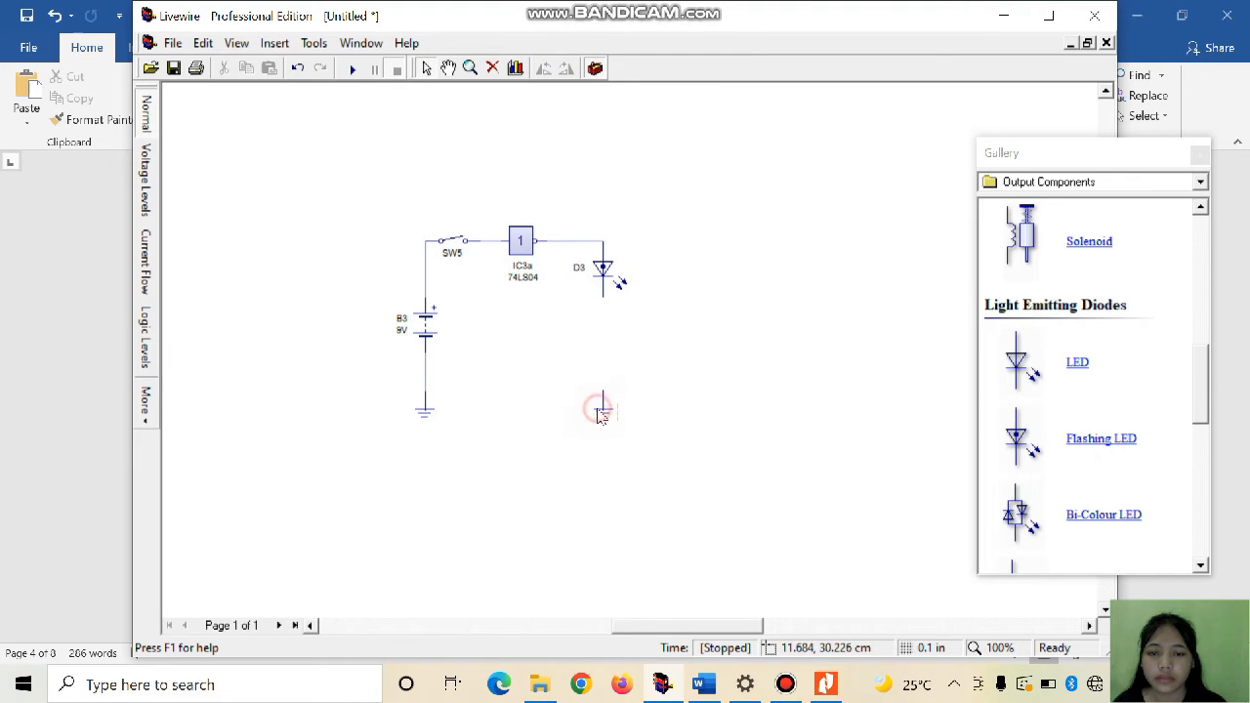
# - Raise the second ground slightly toward the LED and wire it to the LED's lower pin
pyautogui.doubleClick(603, 406)
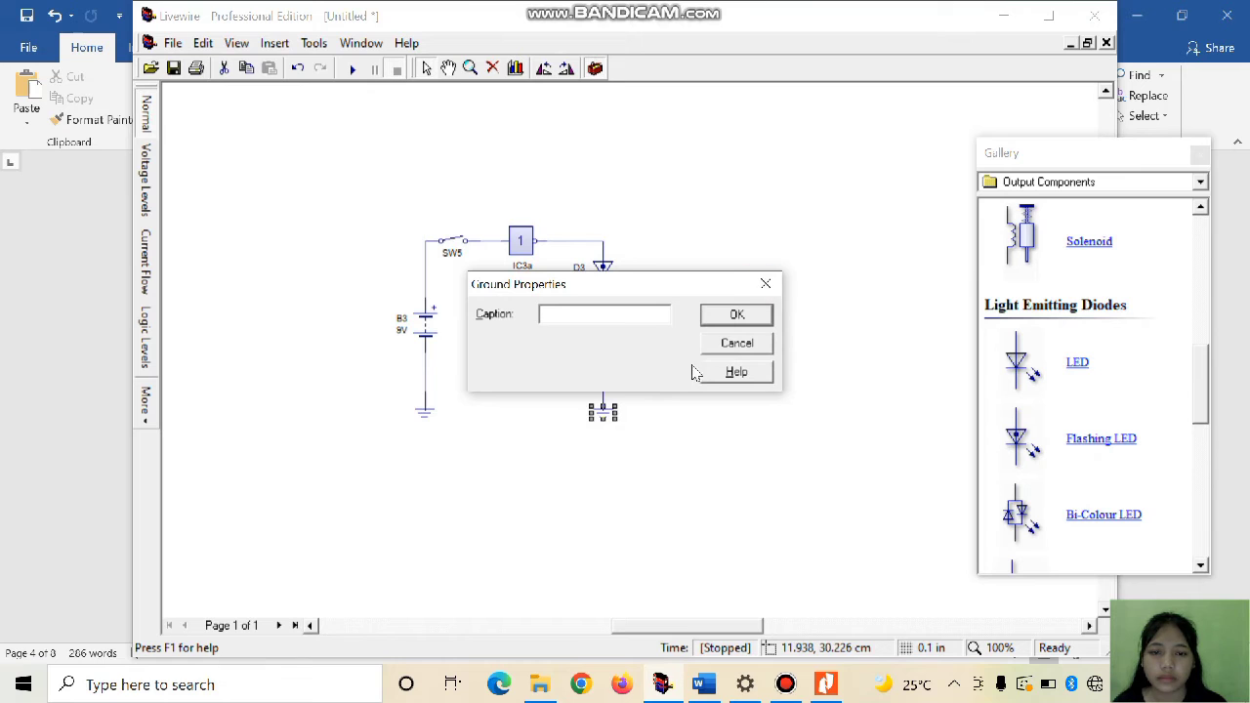
pyautogui.click(764, 283)
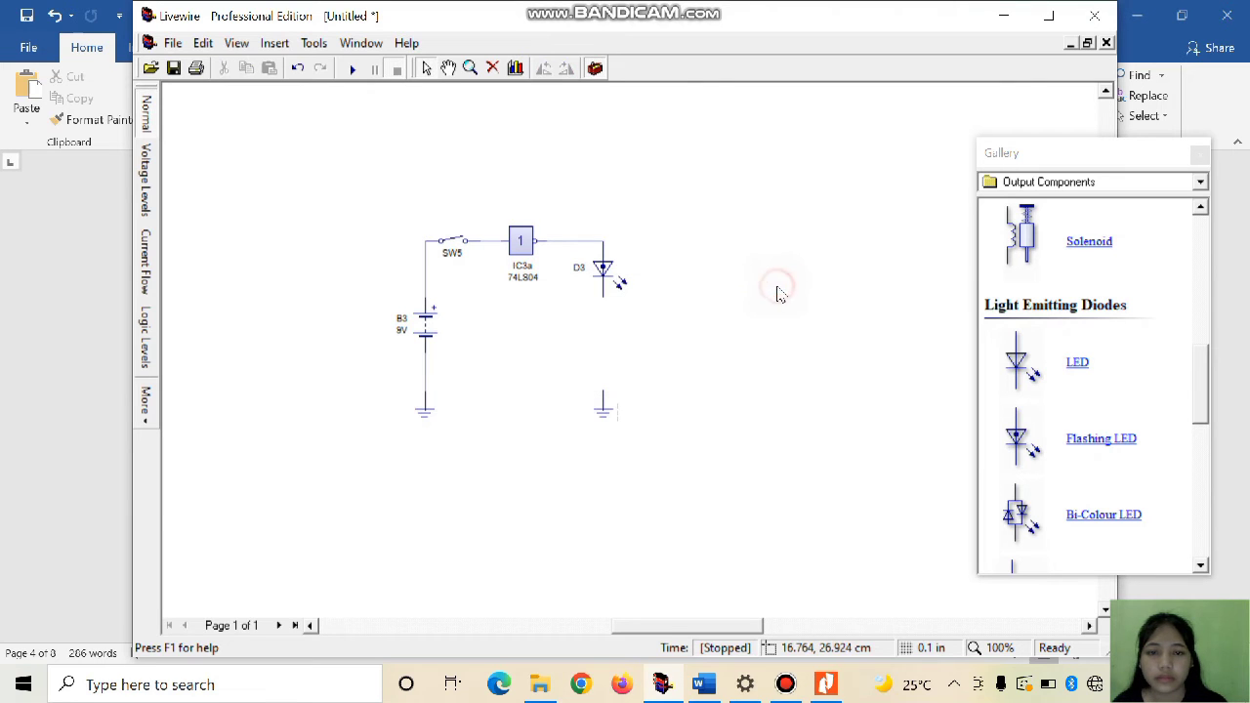
pyautogui.click(605, 410)
pyautogui.moveTo(602, 384)
pyautogui.mouseDown()
pyautogui.moveTo(603, 354)
pyautogui.moveTo(602, 373)
pyautogui.mouseUp()
pyautogui.click(602, 296)
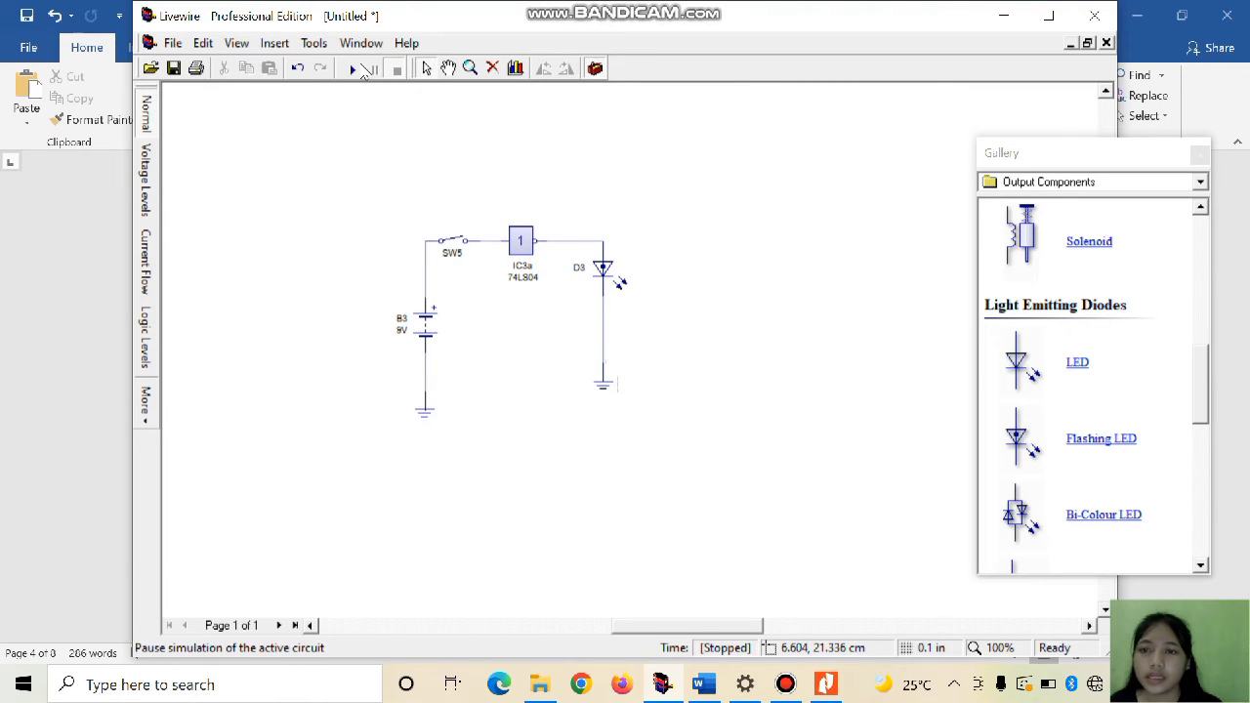
# - Run the simulation with the switch open, pause it, and compare the LED with the NOT truth table in Word
pyautogui.click(355, 71)
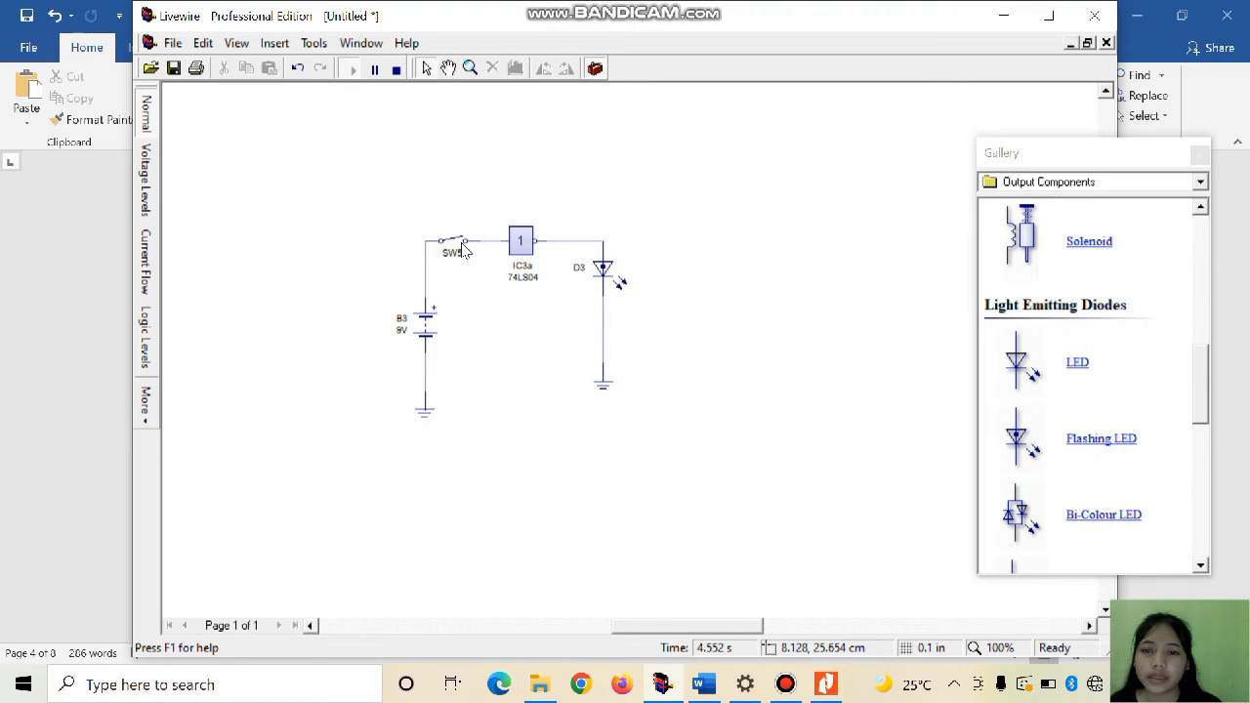
pyautogui.click(379, 68)
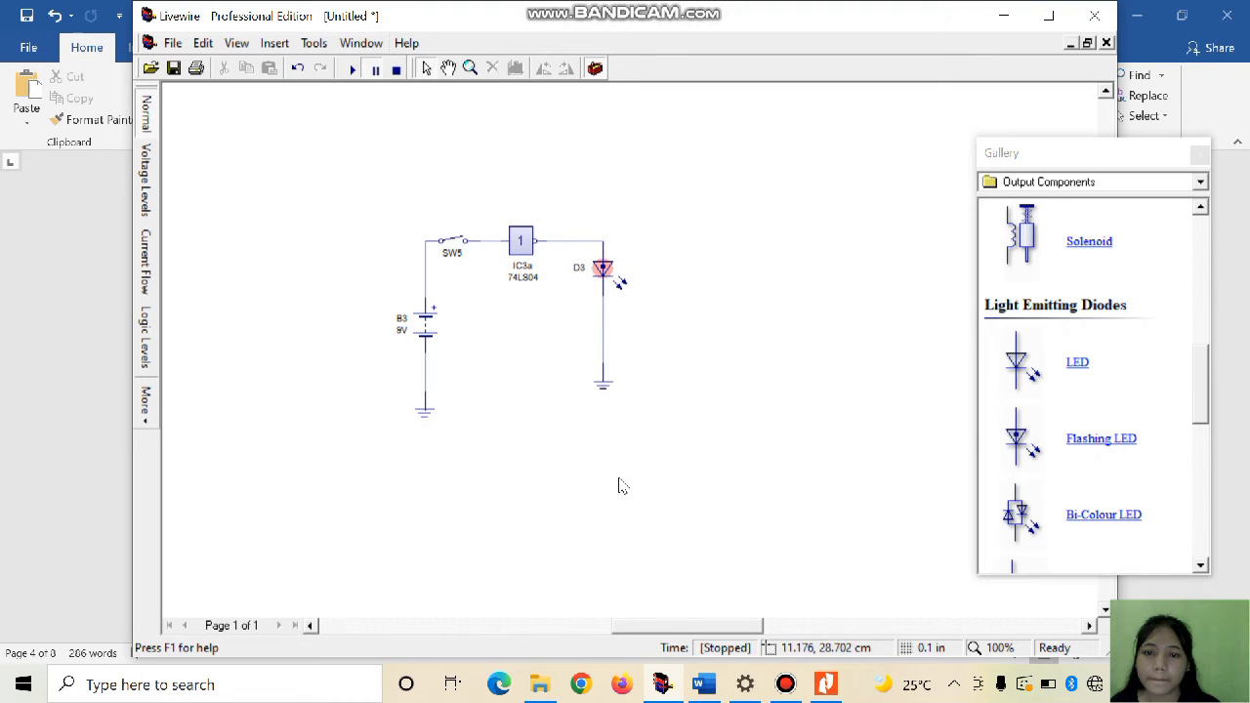
pyautogui.moveTo(691, 688)
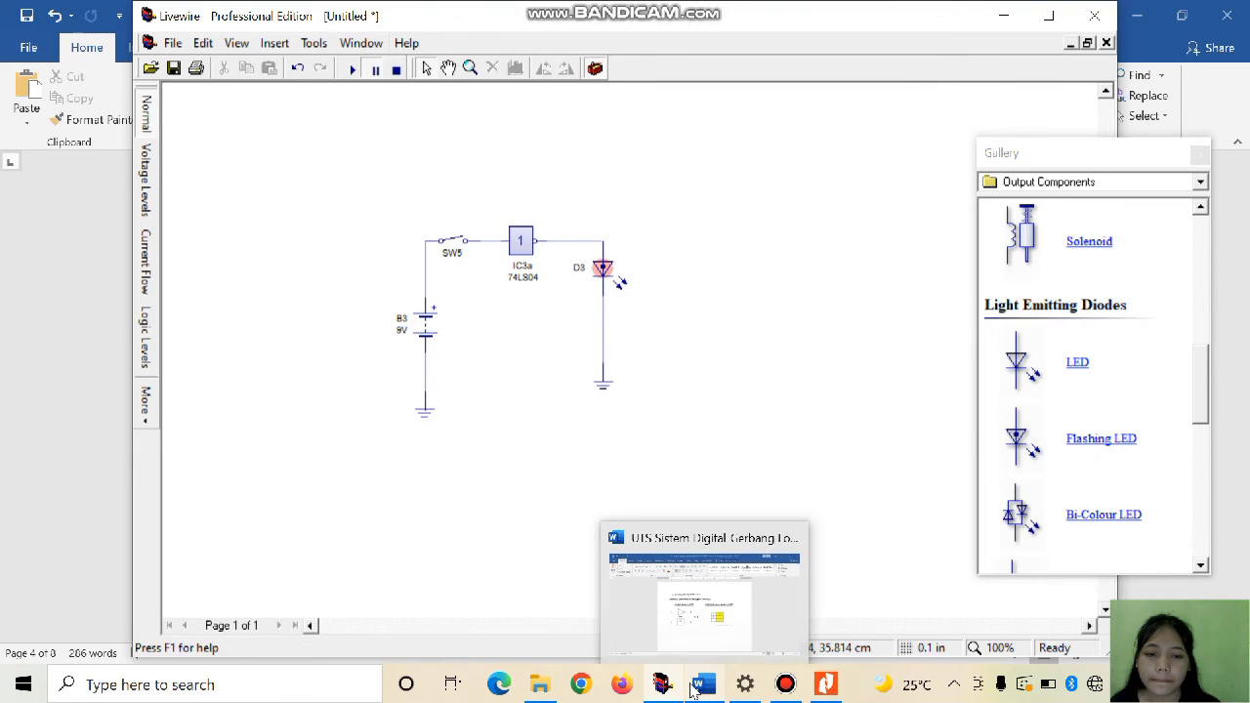
pyautogui.click(709, 652)
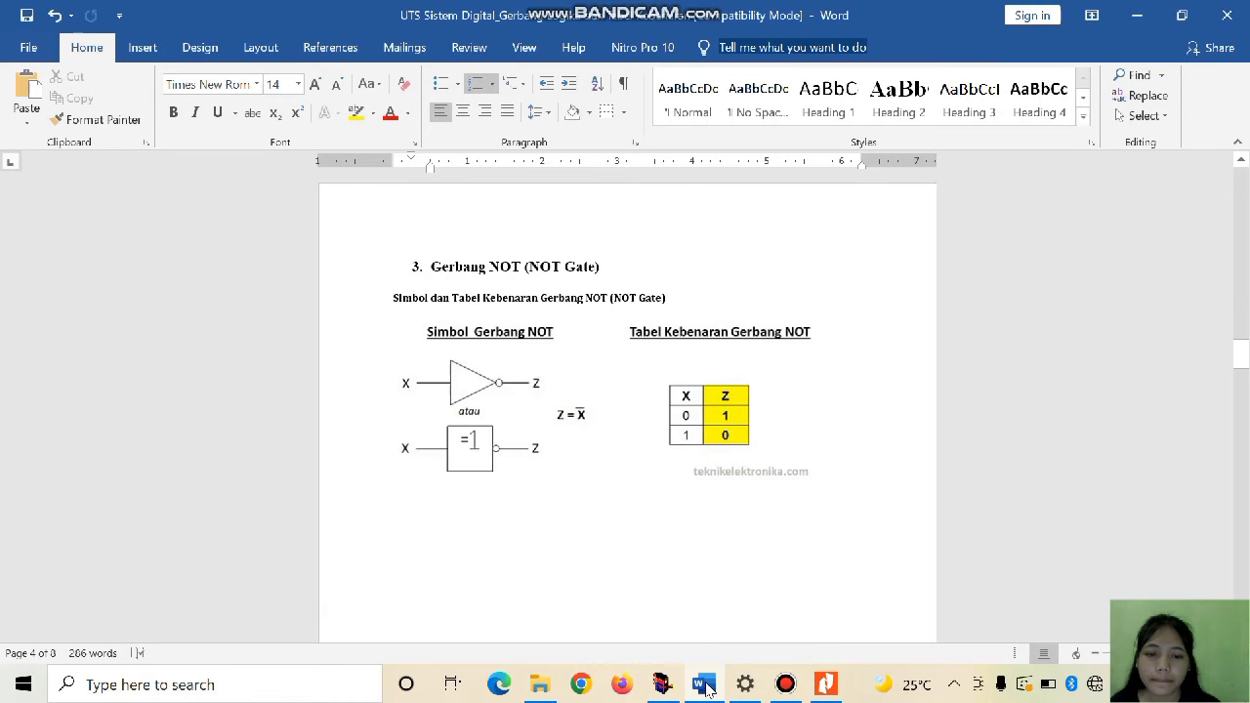
pyautogui.click(708, 688)
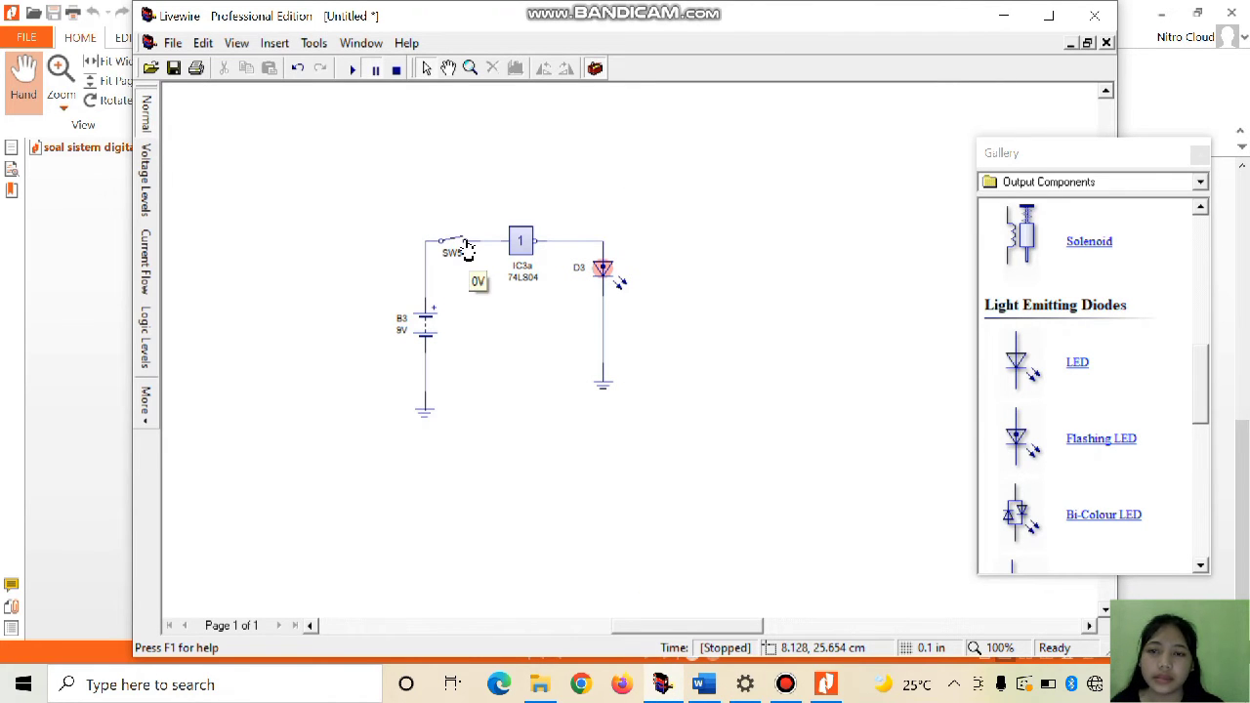
# - Resume the simulation in Livewire, close the switch, and check the LED against the NOT truth table in Word
pyautogui.click(350, 68)
pyautogui.click(457, 242)
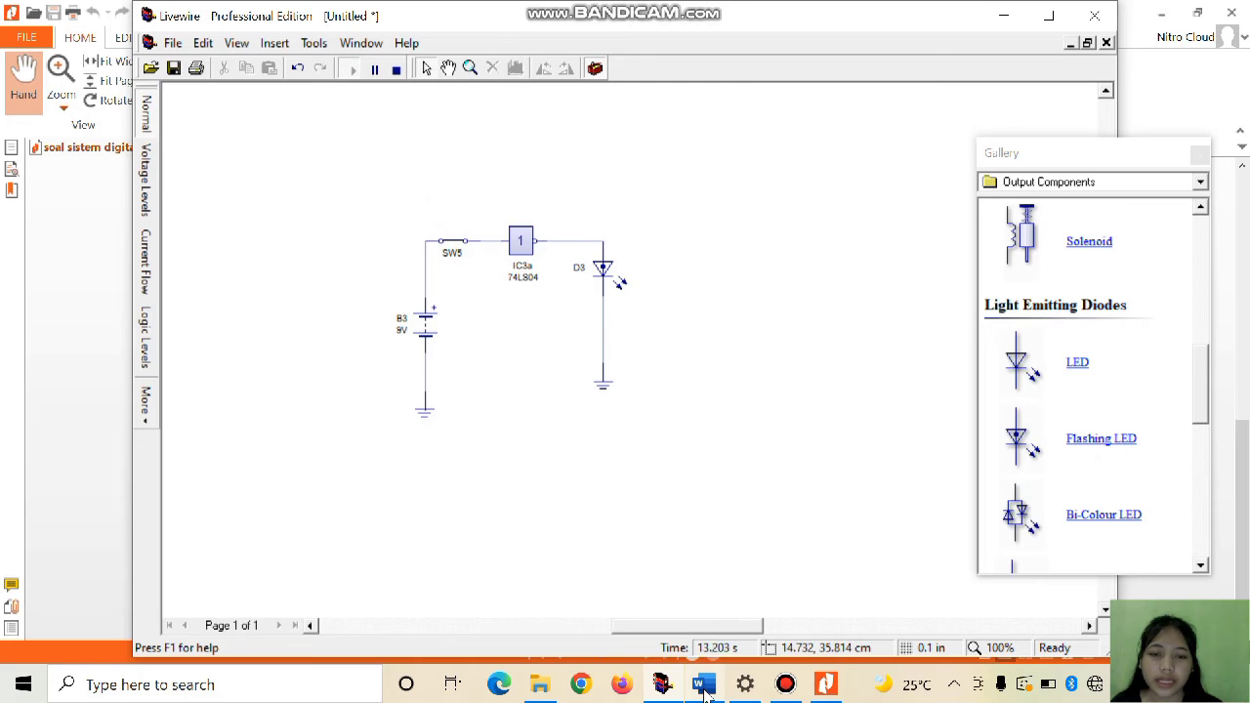
pyautogui.moveTo(704, 692)
pyautogui.click(695, 588)
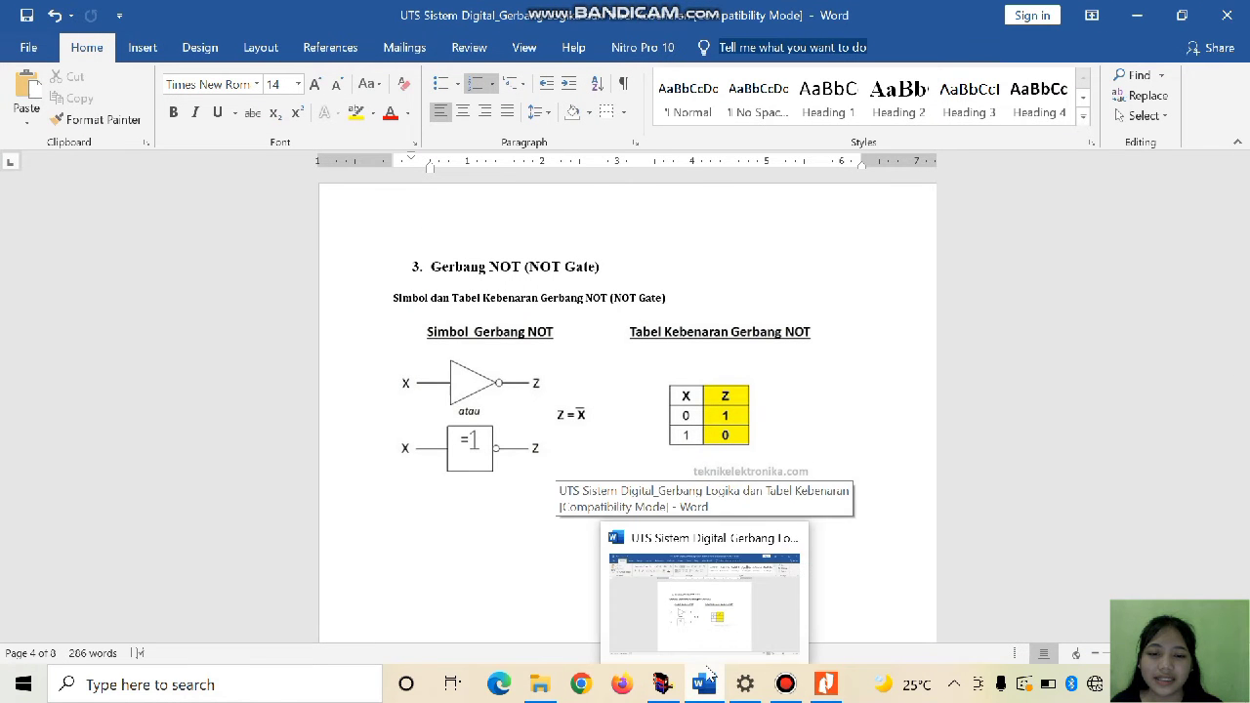
pyautogui.click(702, 595)
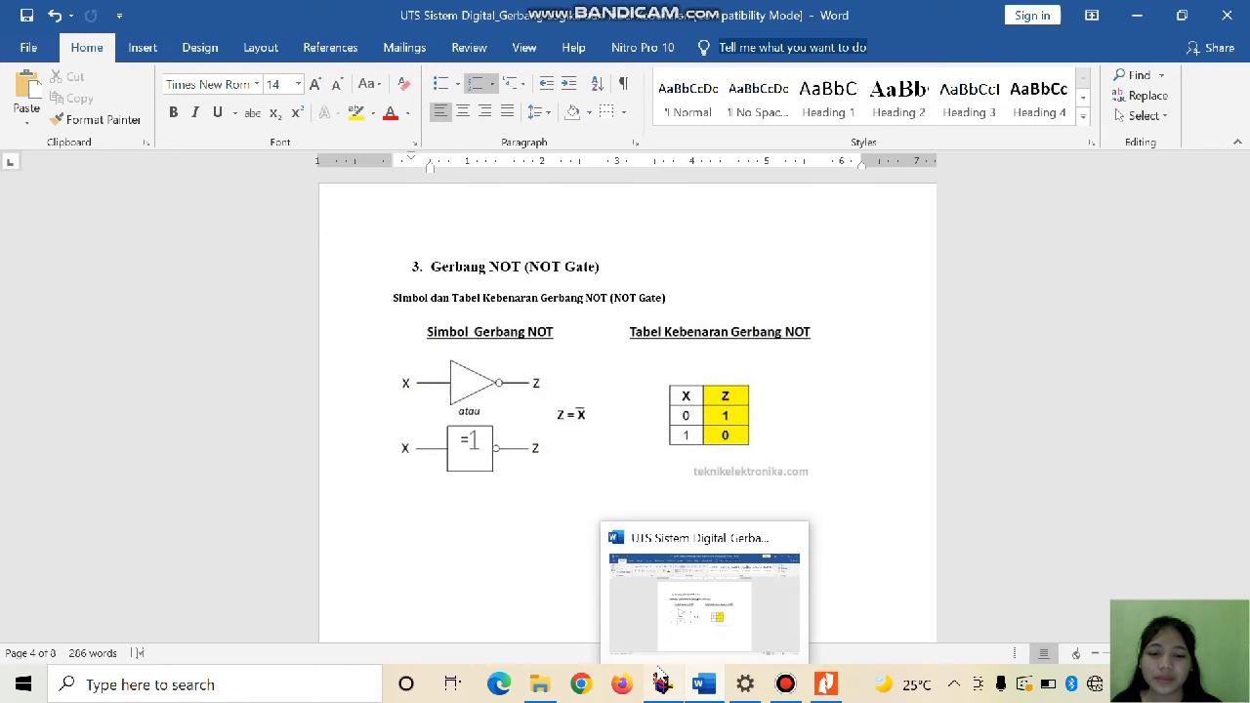
pyautogui.click(662, 683)
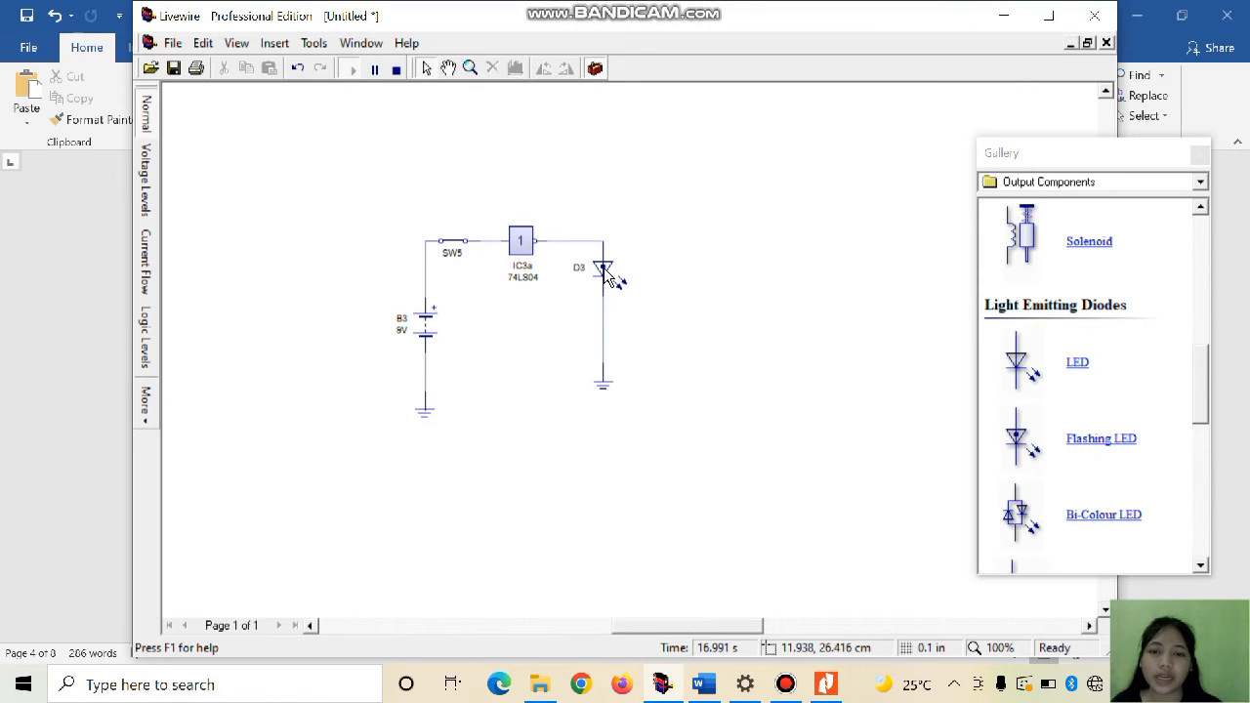
# - Reopen the switch, recheck the NOT truth table in Word, and toggle the switch again in the running Livewire simulation
pyautogui.click(461, 244)
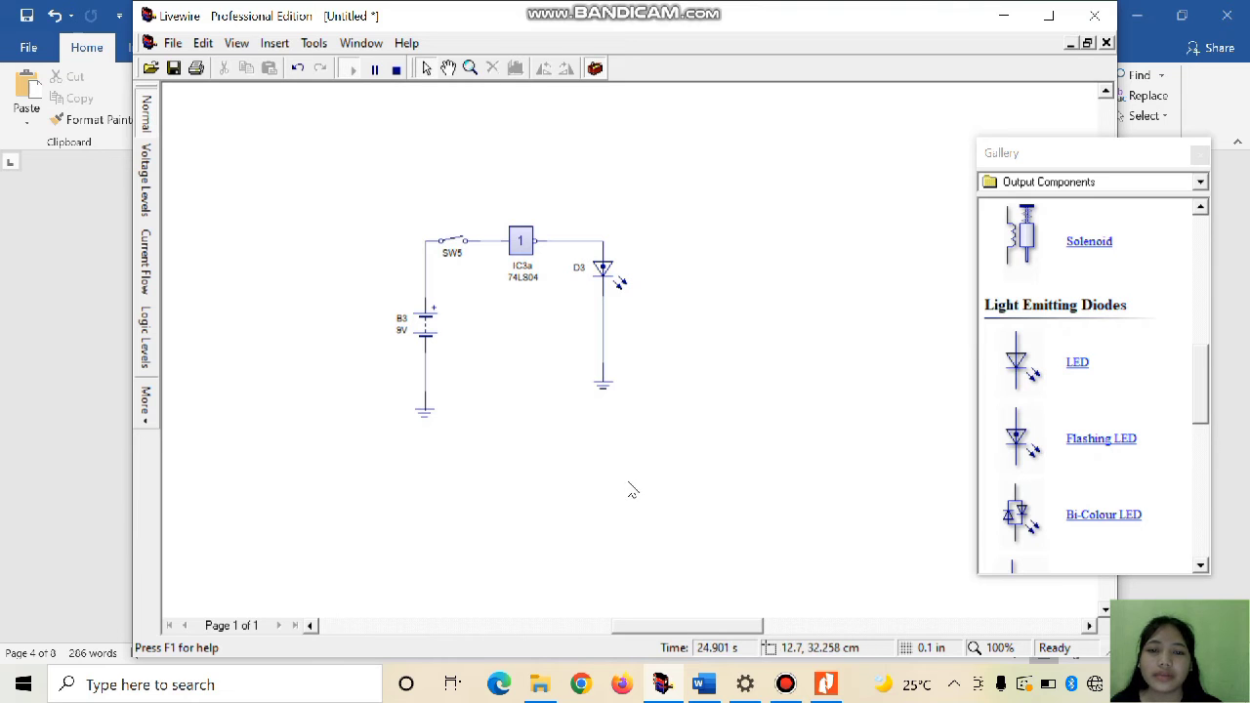
pyautogui.moveTo(713, 691)
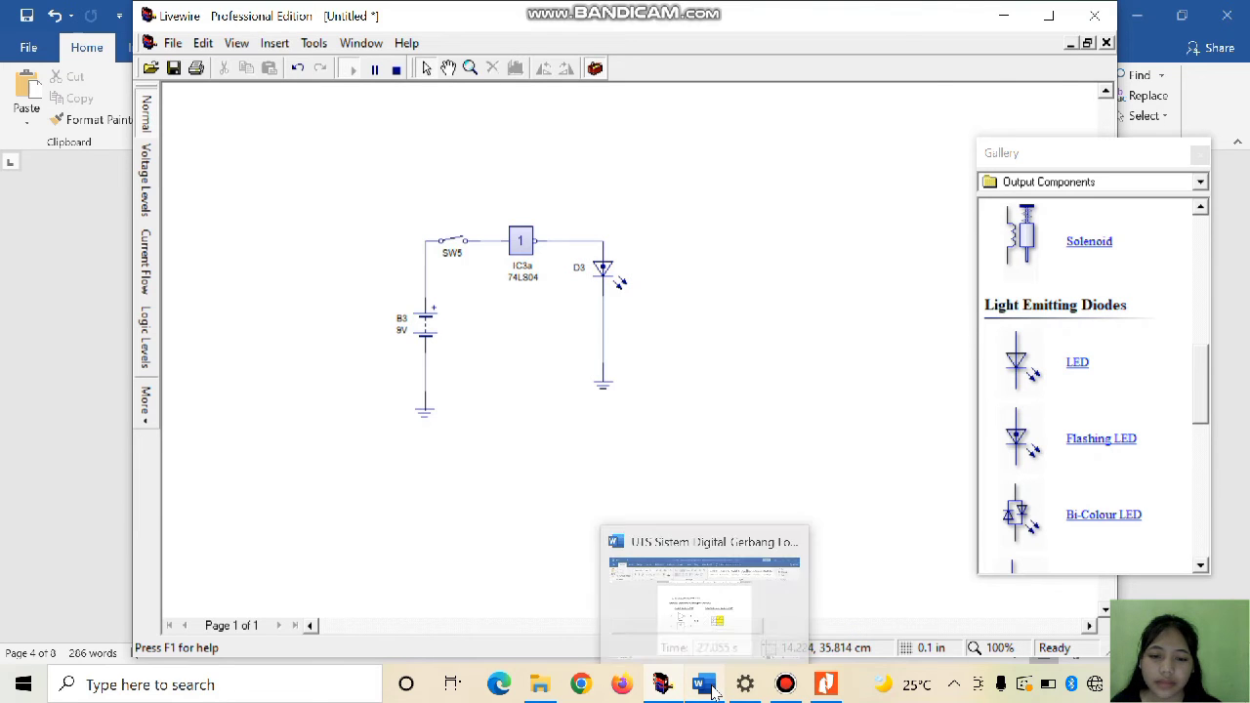
pyautogui.click(683, 615)
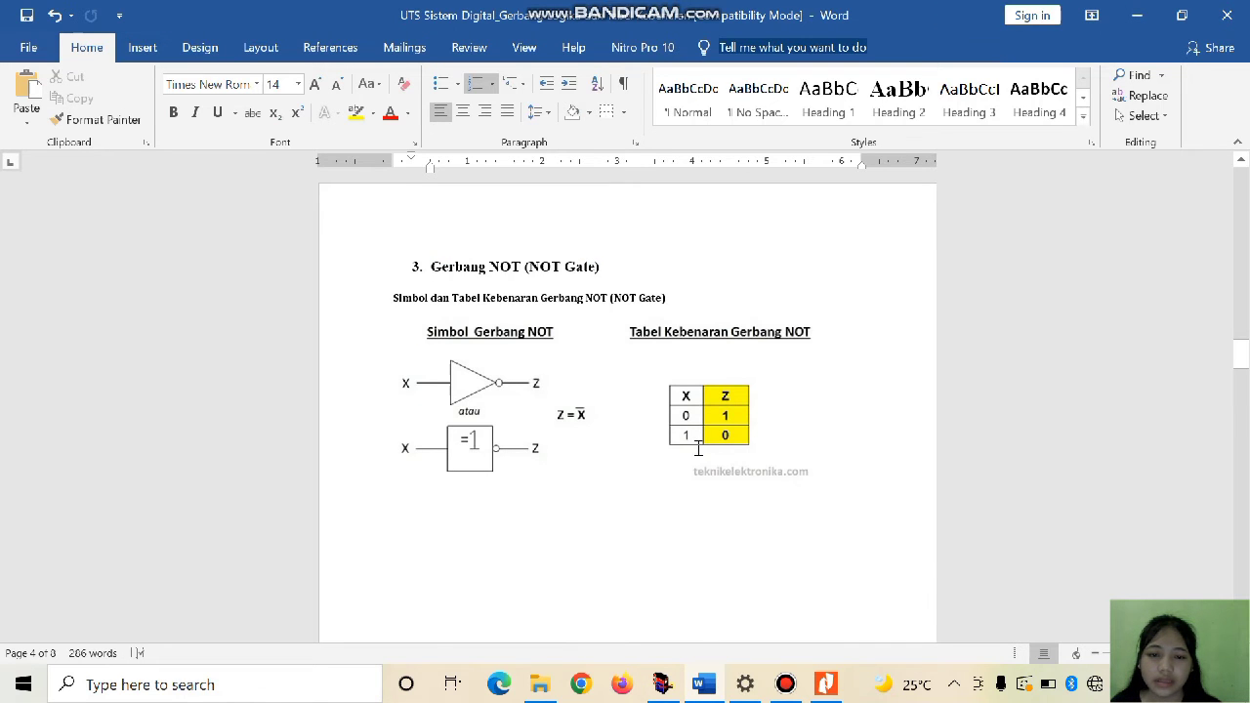
pyautogui.moveTo(703, 683)
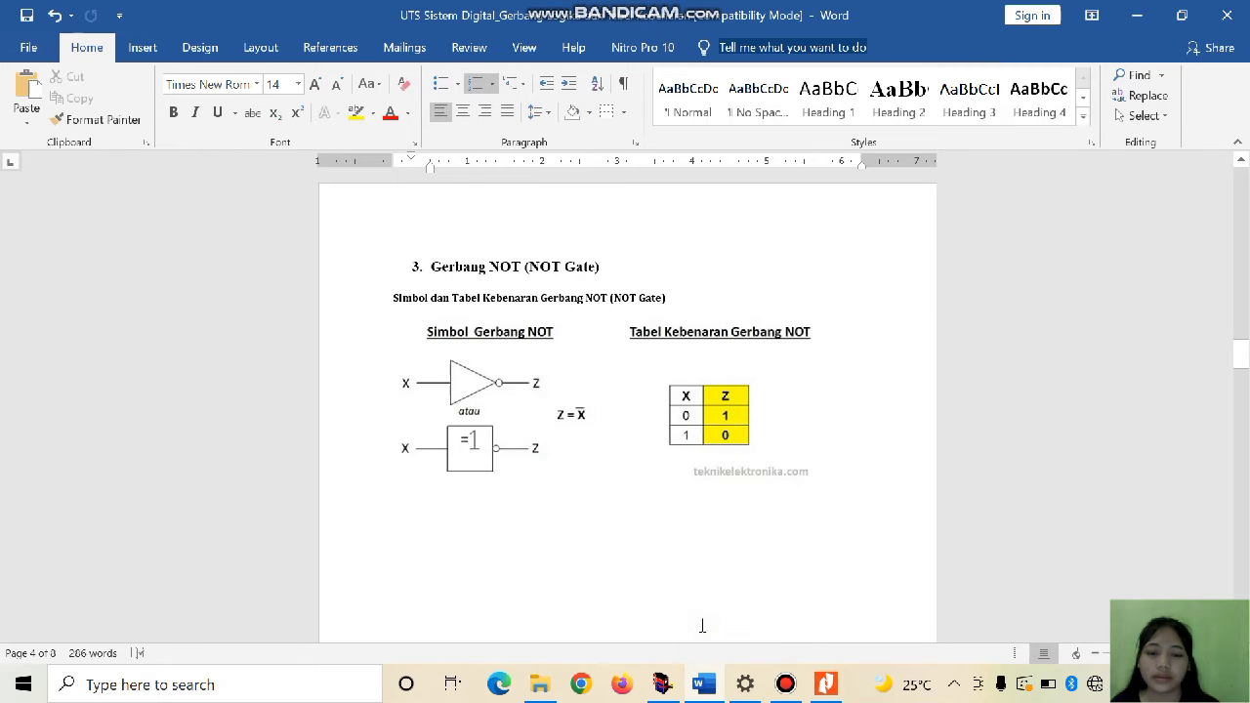
pyautogui.moveTo(662, 683)
pyautogui.click(667, 614)
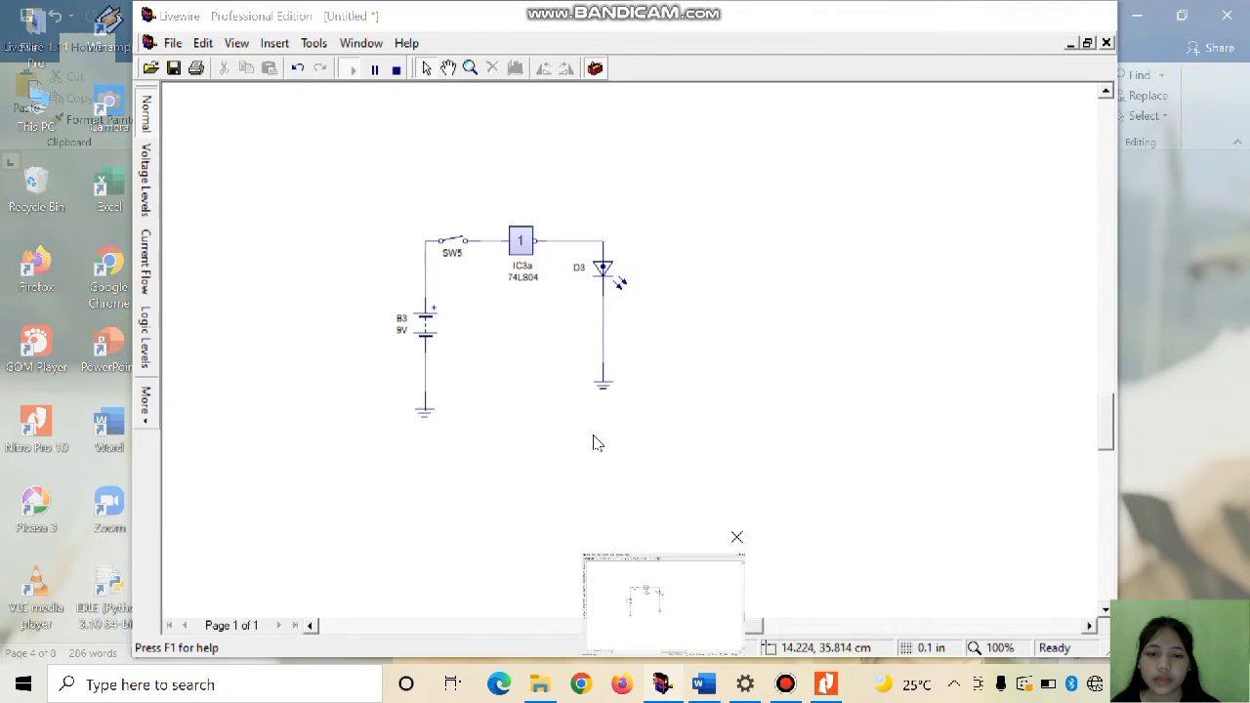
pyautogui.click(457, 244)
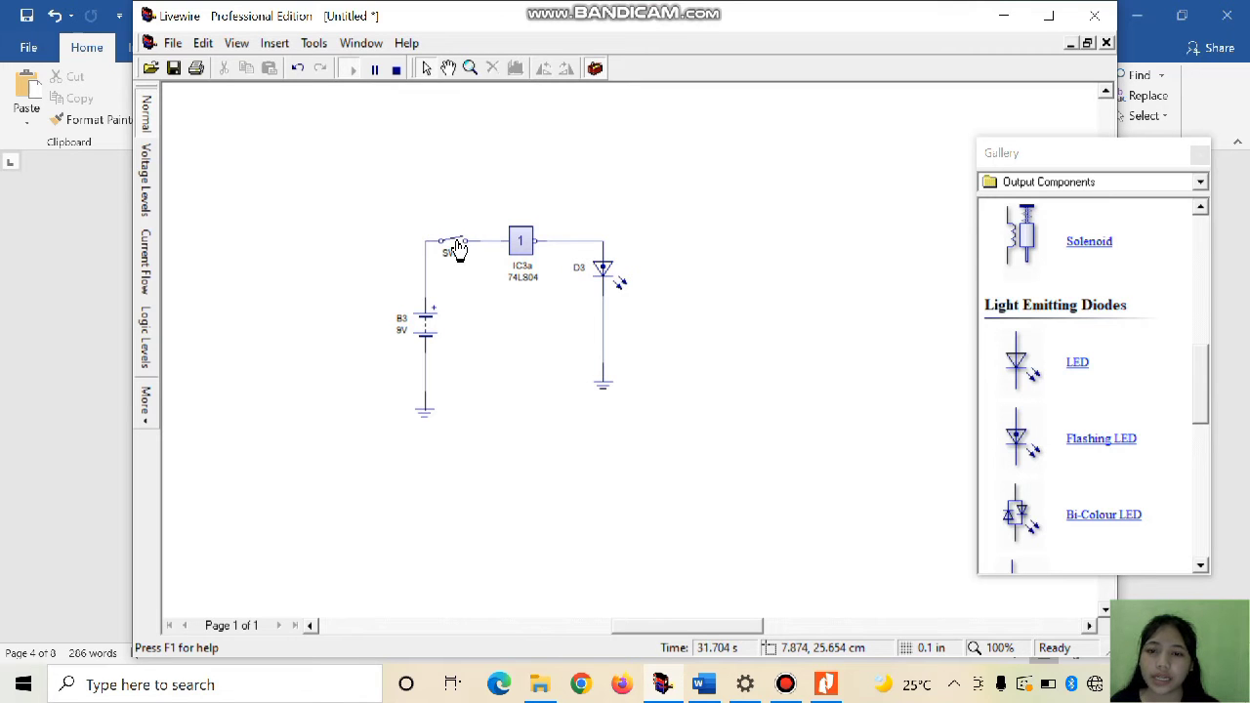
pyautogui.click(456, 240)
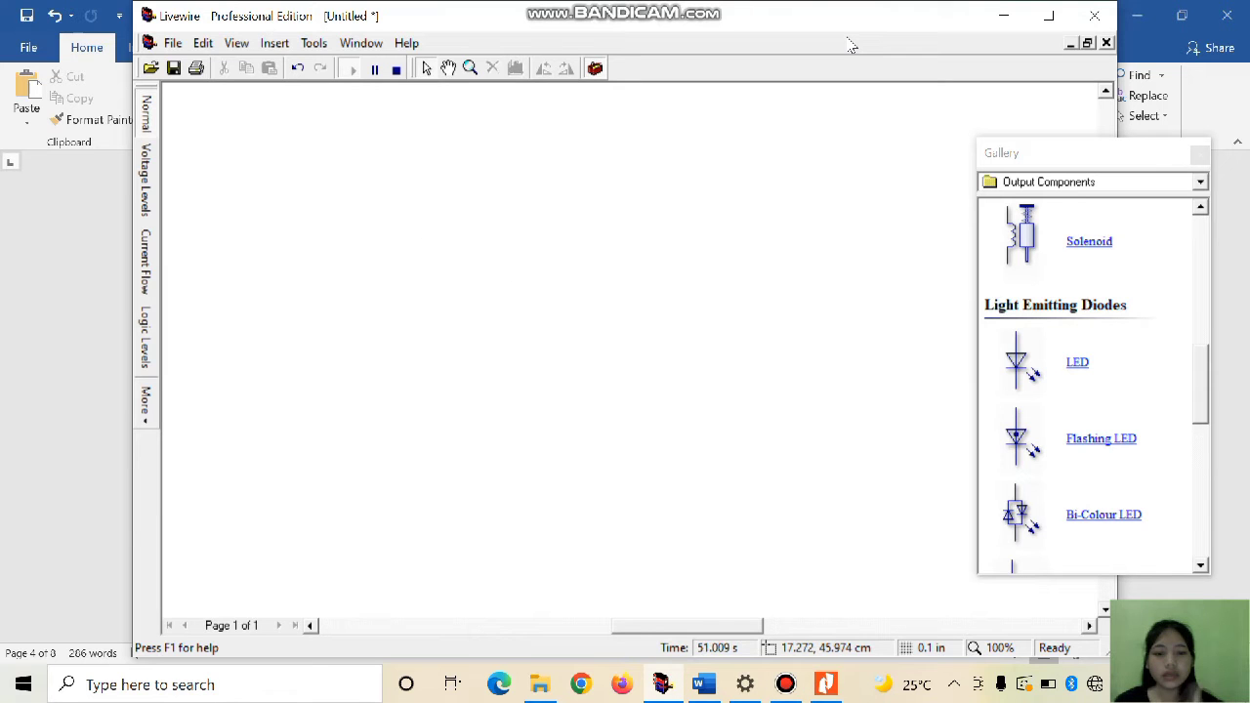
# - Check the next gate in the Nitro Pro assignment list, and read the NAND gate's symbol and truth table in Word
pyautogui.moveTo(828, 686)
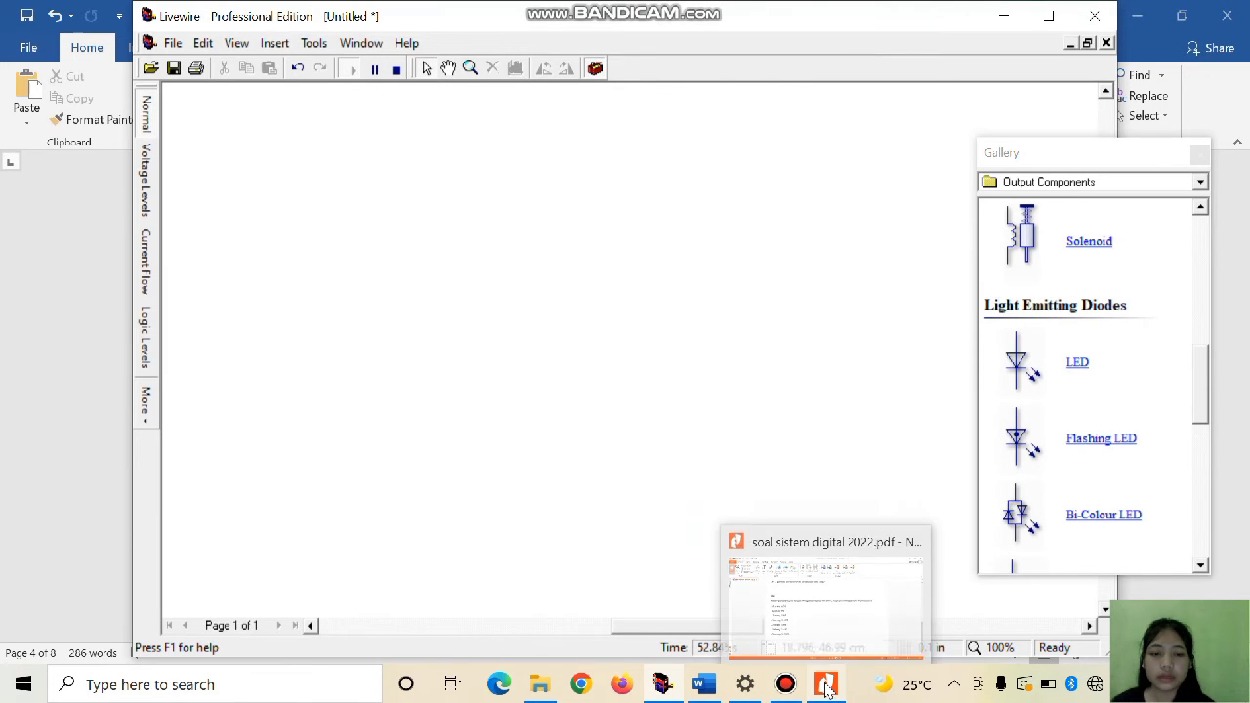
pyautogui.click(842, 611)
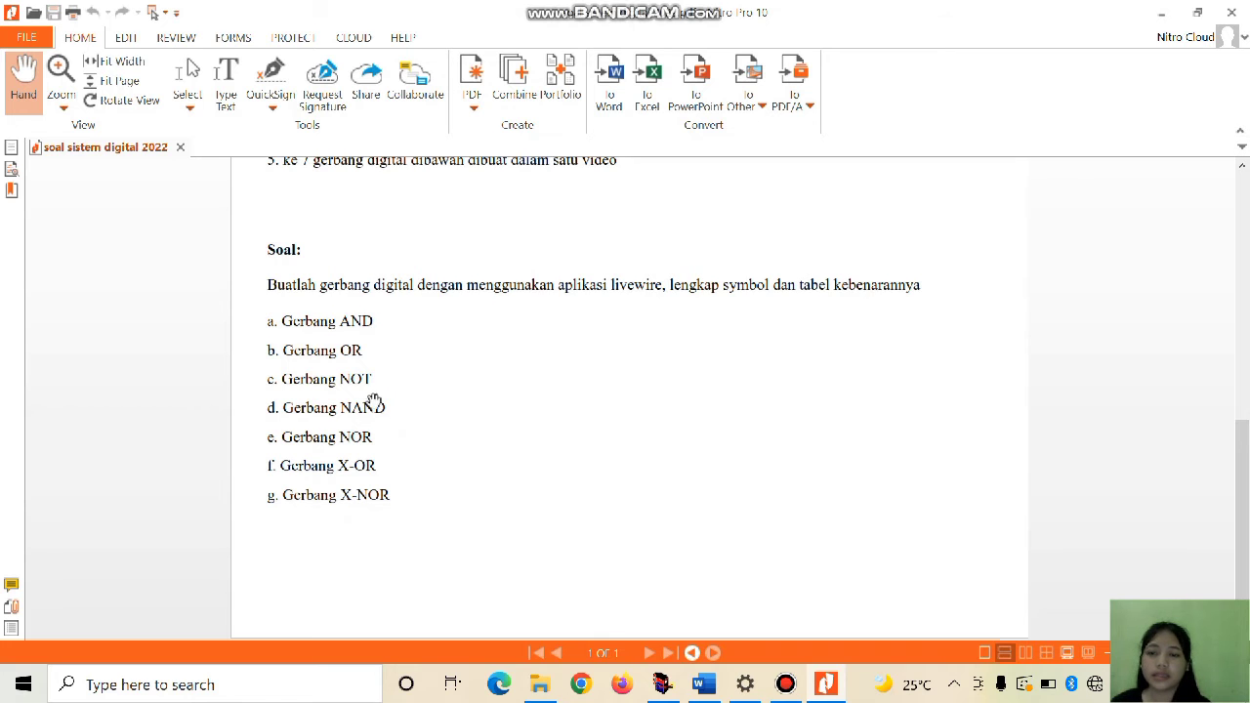
pyautogui.moveTo(718, 688)
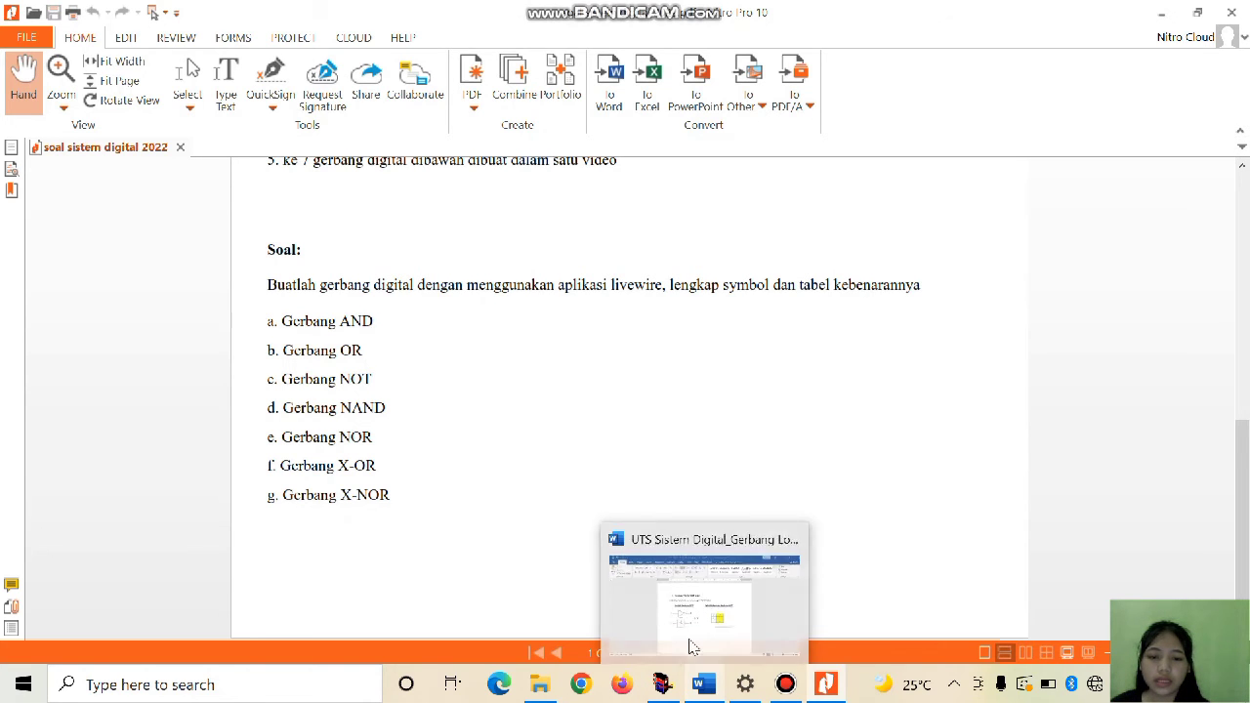
pyautogui.click(716, 617)
pyautogui.scroll(-6, 661, 370)
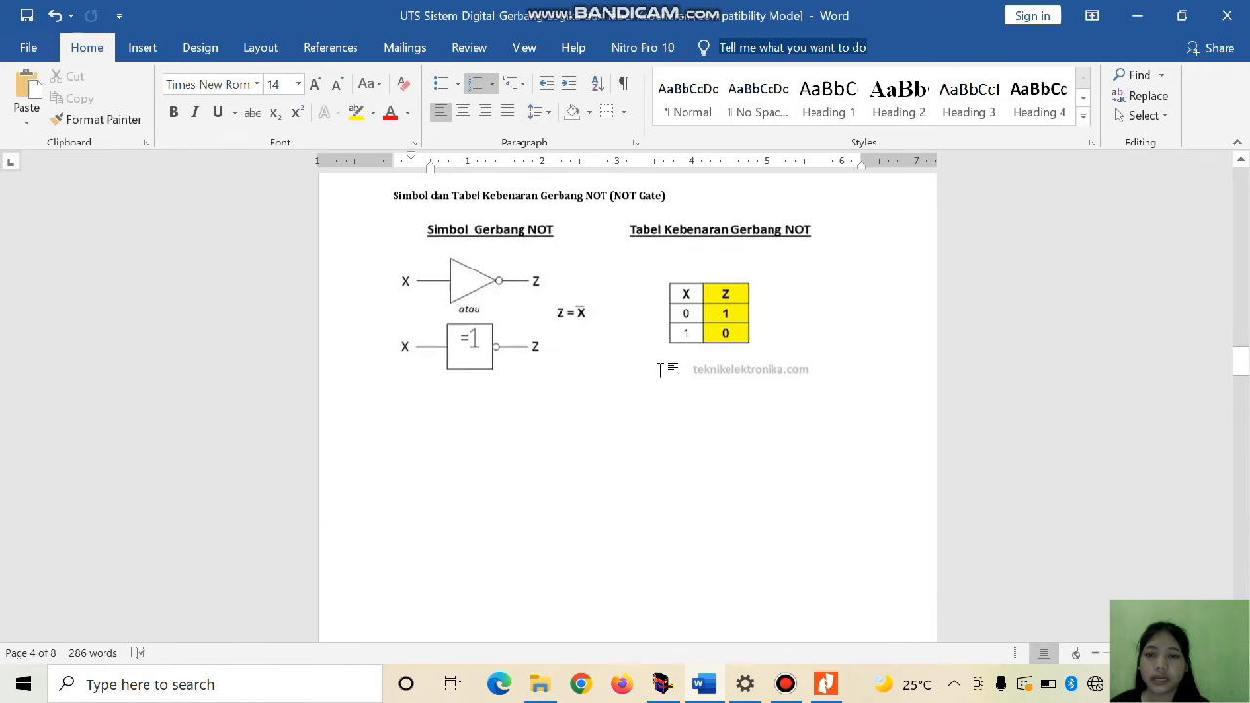
pyautogui.scroll(-4, 660, 371)
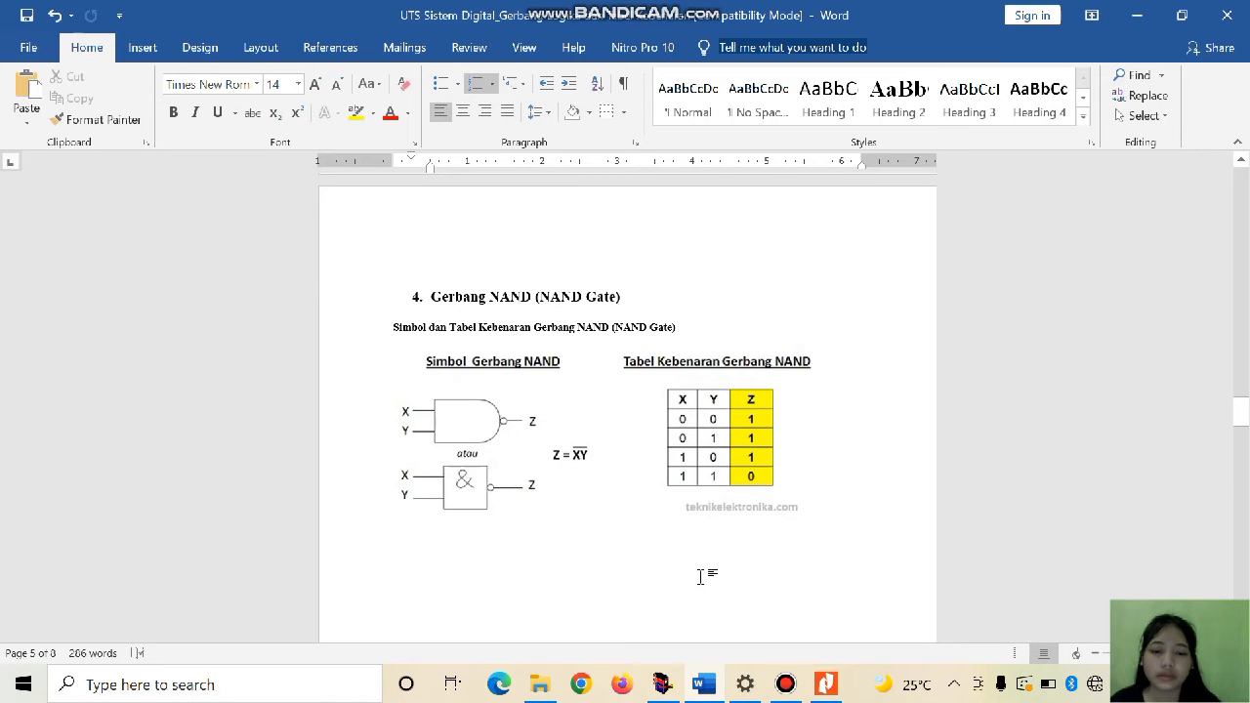
# - Switch to Livewire and place a 7400 Quad 2-Input NAND Gate from the 7400 Series on the blank drawing area
pyautogui.moveTo(674, 681)
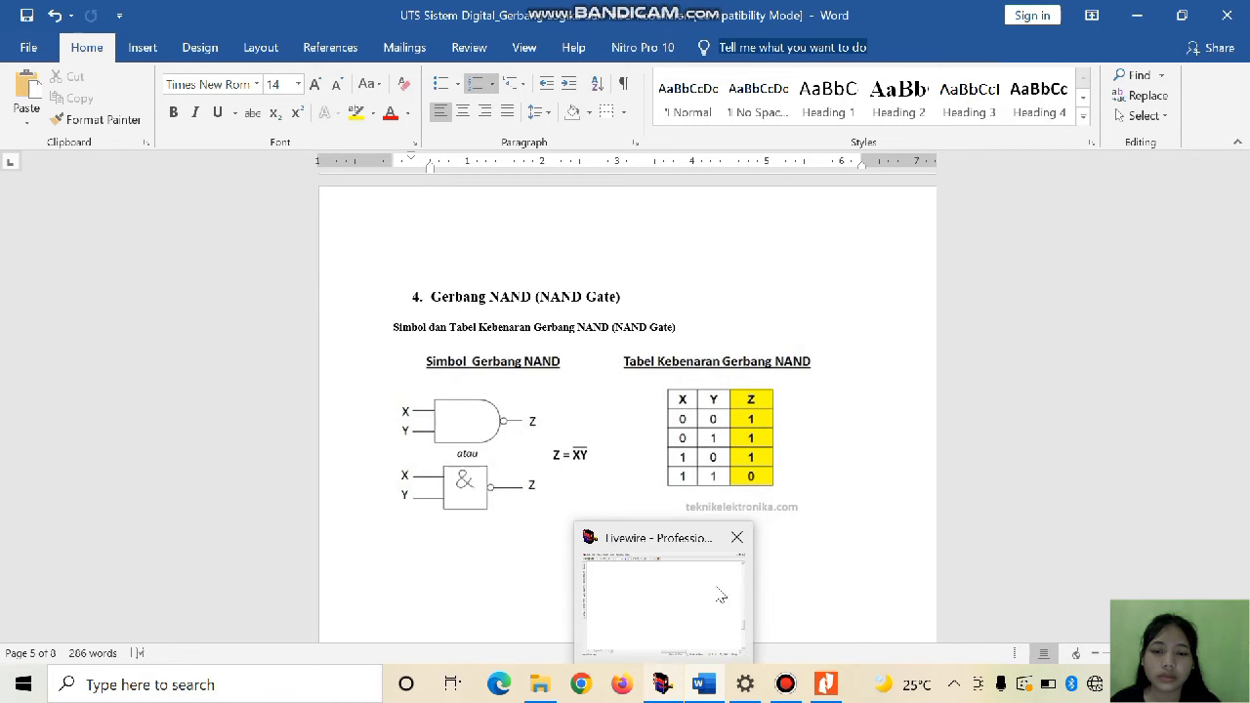
pyautogui.moveTo(729, 586)
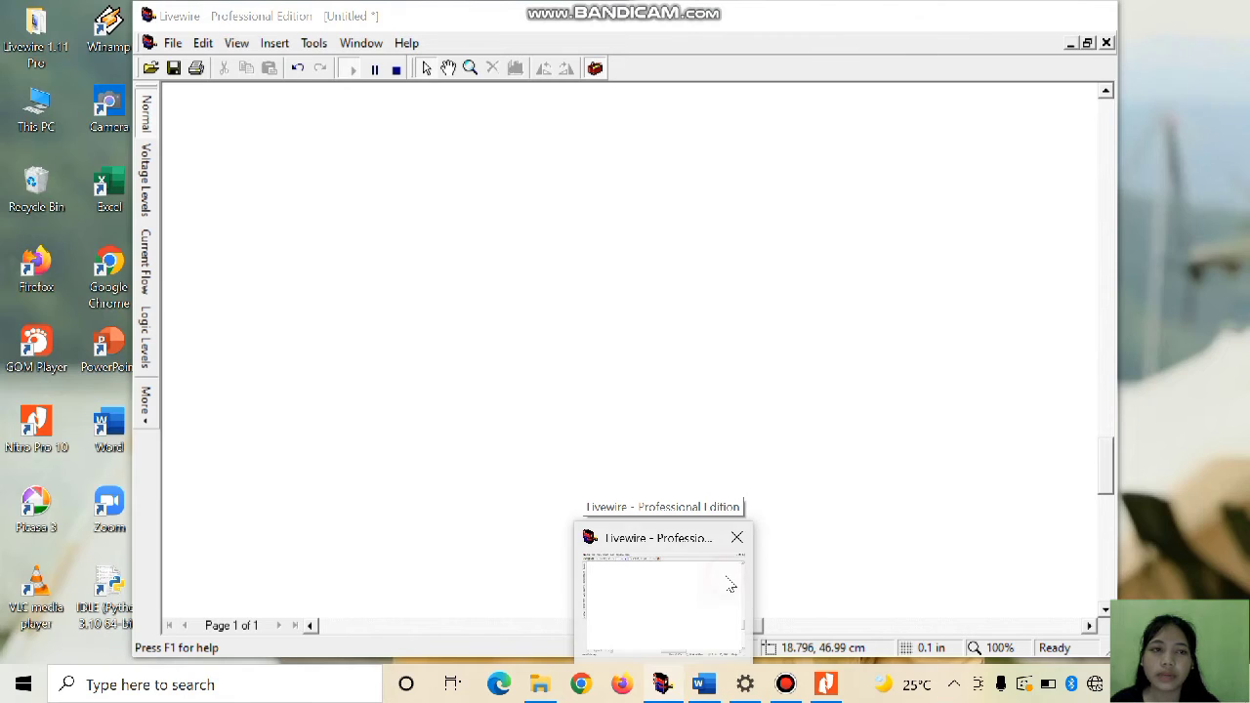
pyautogui.click(729, 586)
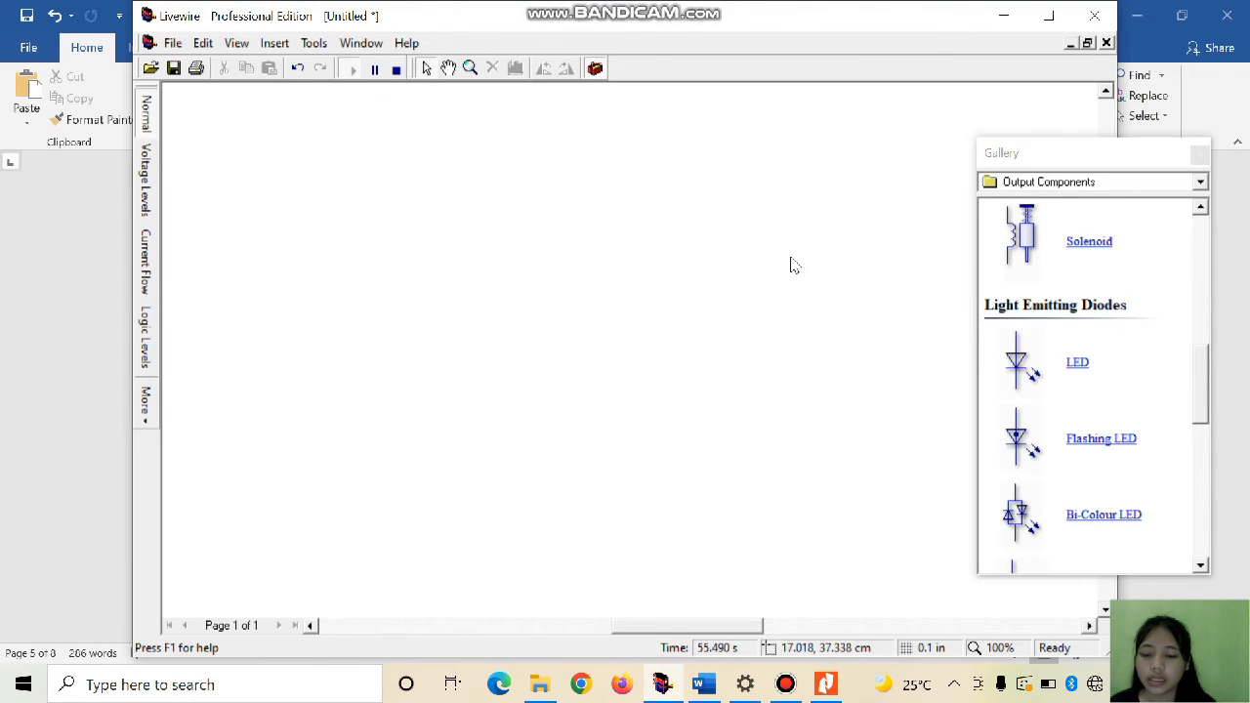
pyautogui.click(1084, 183)
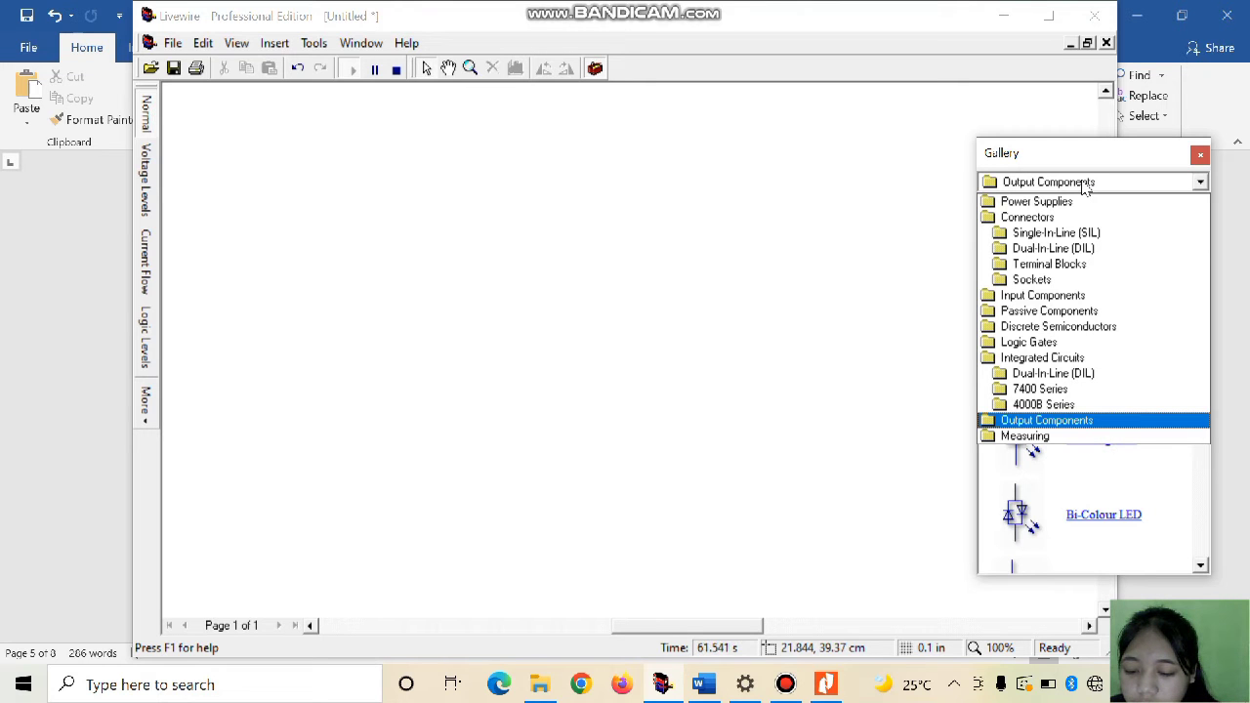
pyautogui.click(1062, 391)
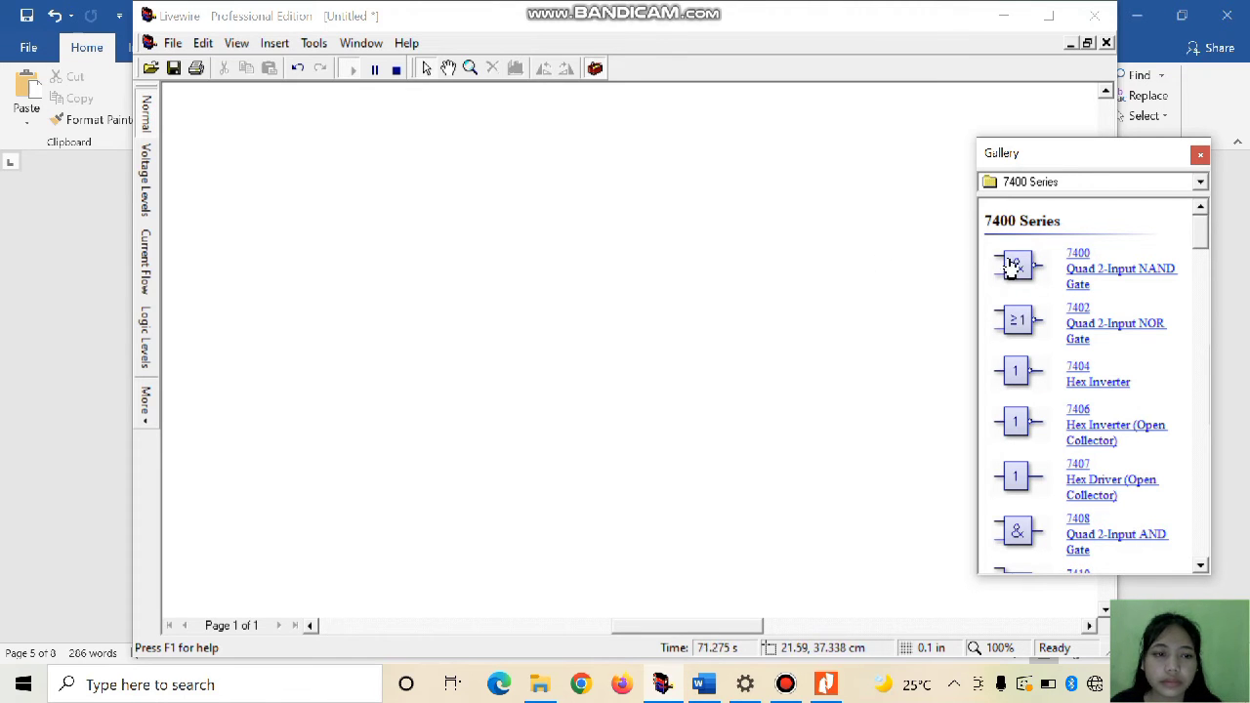
pyautogui.moveTo(1017, 269); pyautogui.dragTo(542, 221)
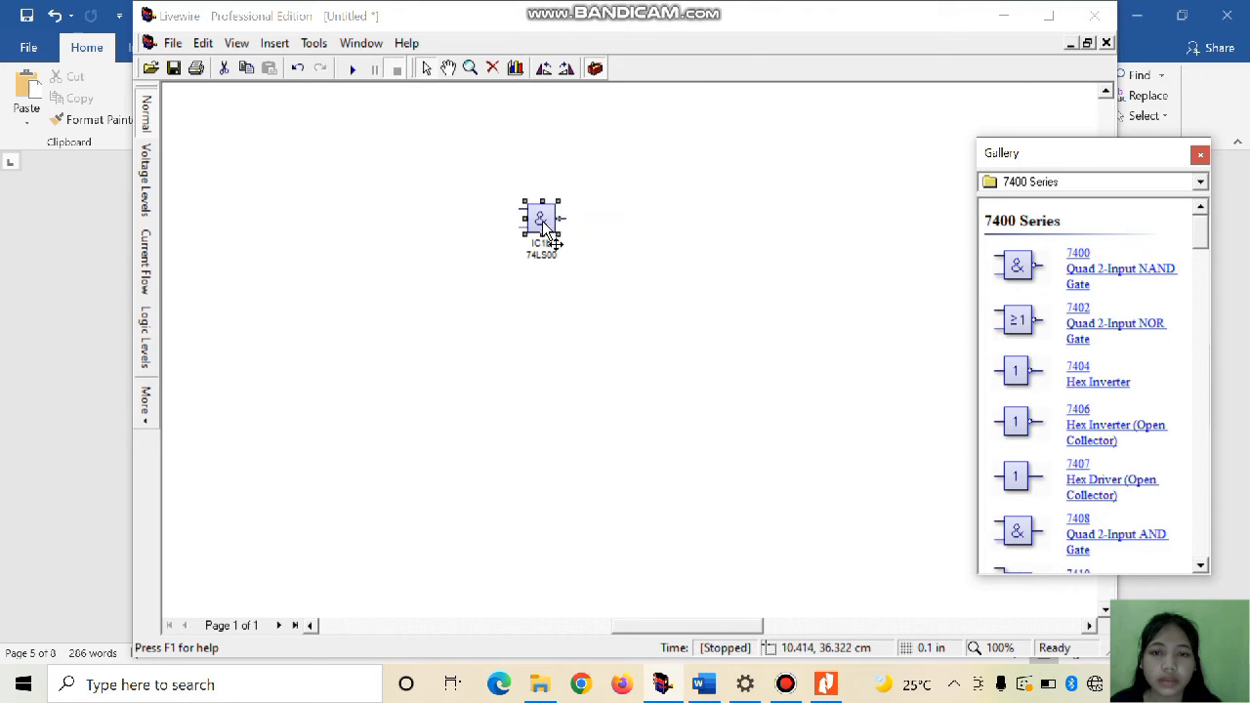
# - Add a 9V battery below the NAND gate, with one ground beneath the battery and a second ground on its right
pyautogui.click(1200, 182)
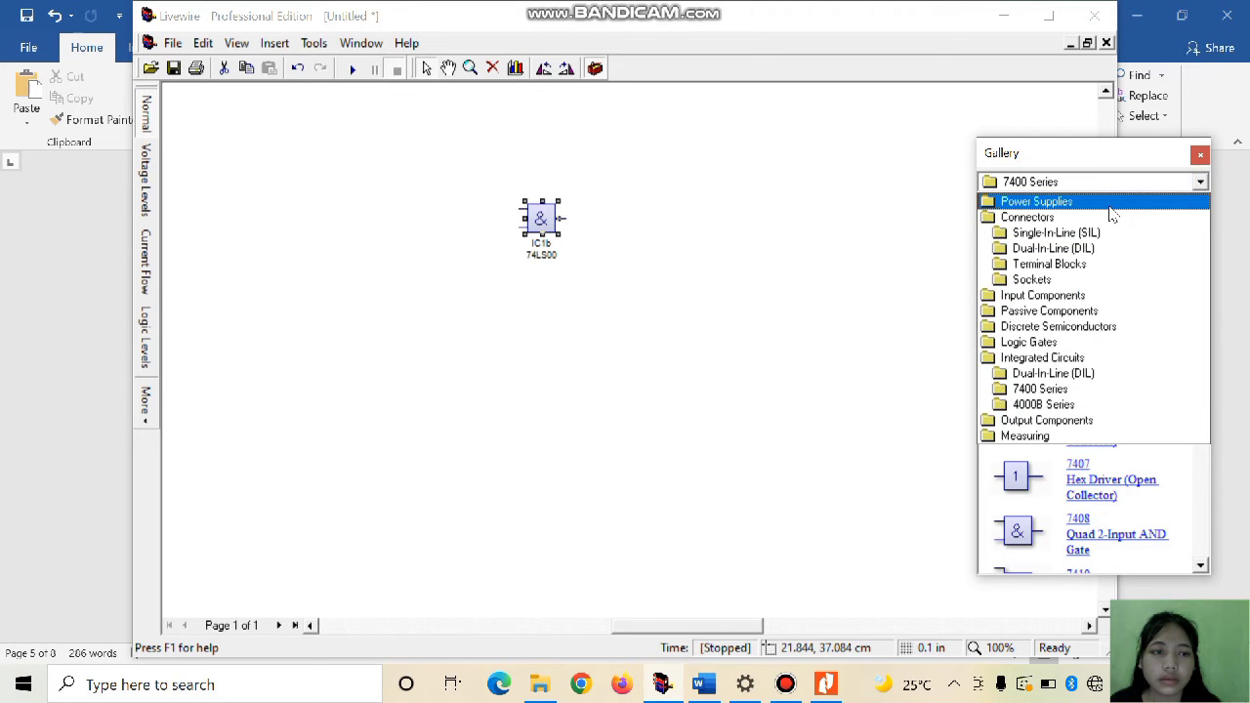
pyautogui.click(1108, 205)
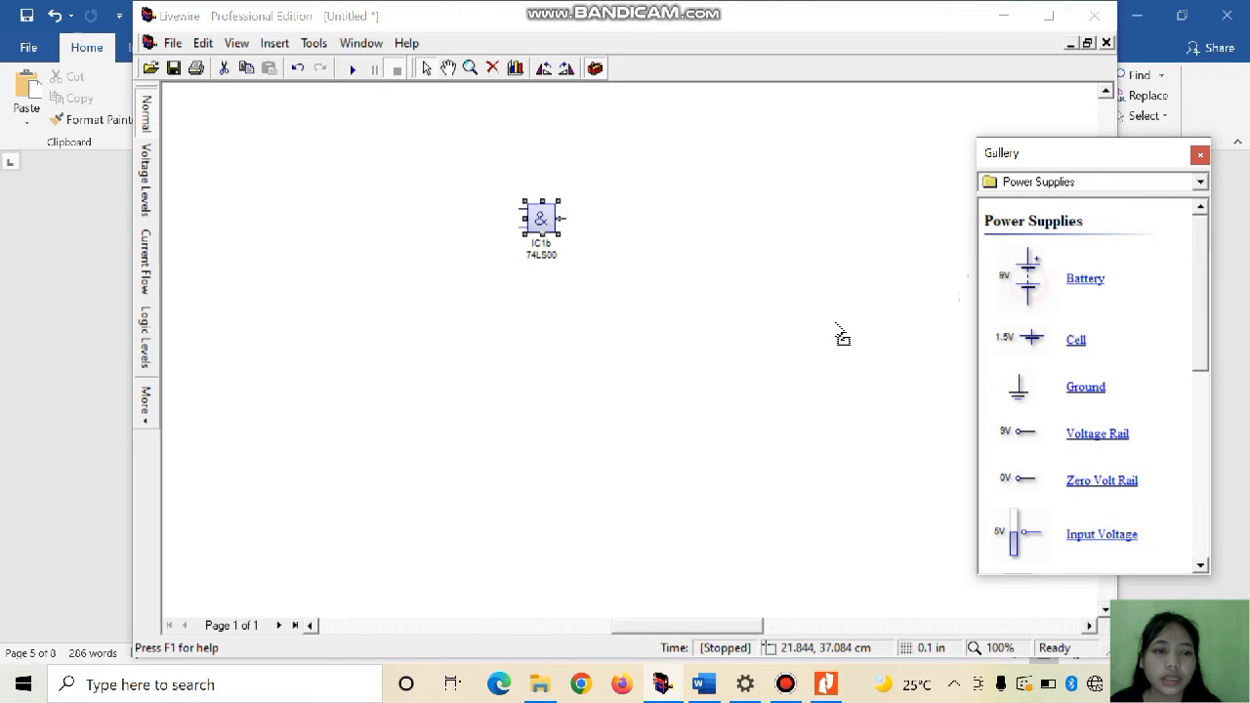
pyautogui.moveTo(528, 371); pyautogui.dragTo(473, 375)
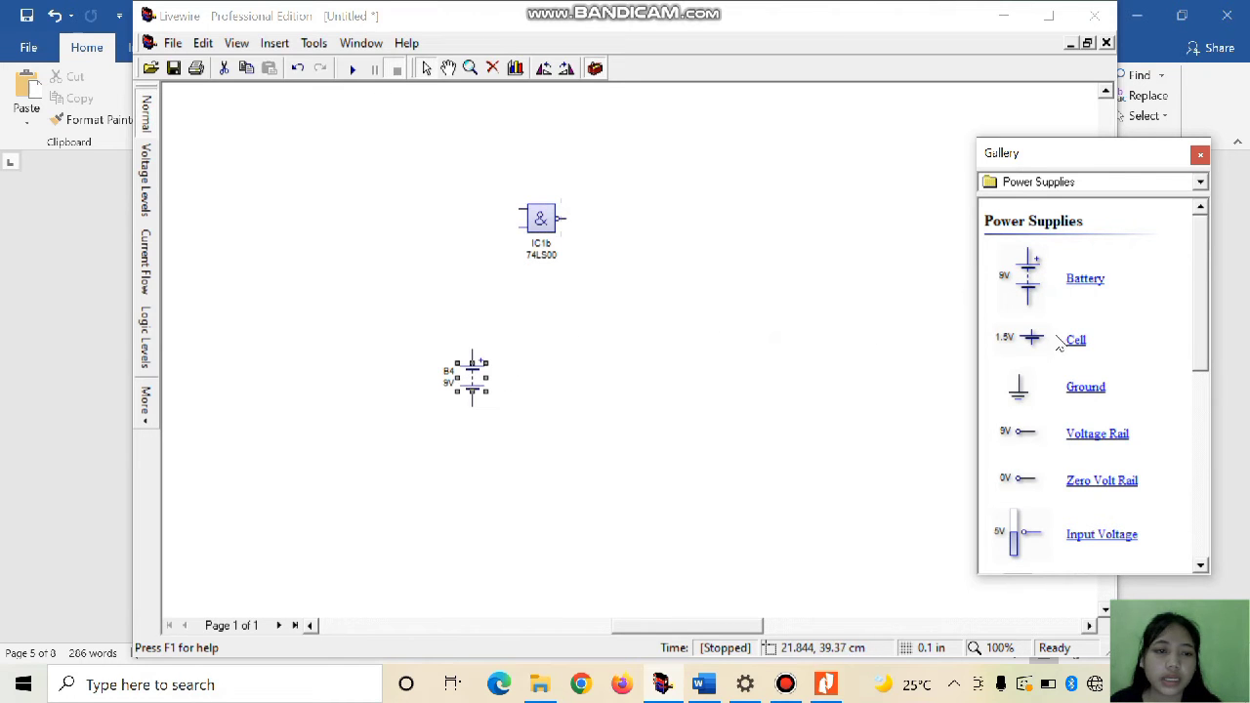
pyautogui.moveTo(1100, 393); pyautogui.dragTo(470, 493)
pyautogui.moveTo(1093, 393); pyautogui.dragTo(646, 489)
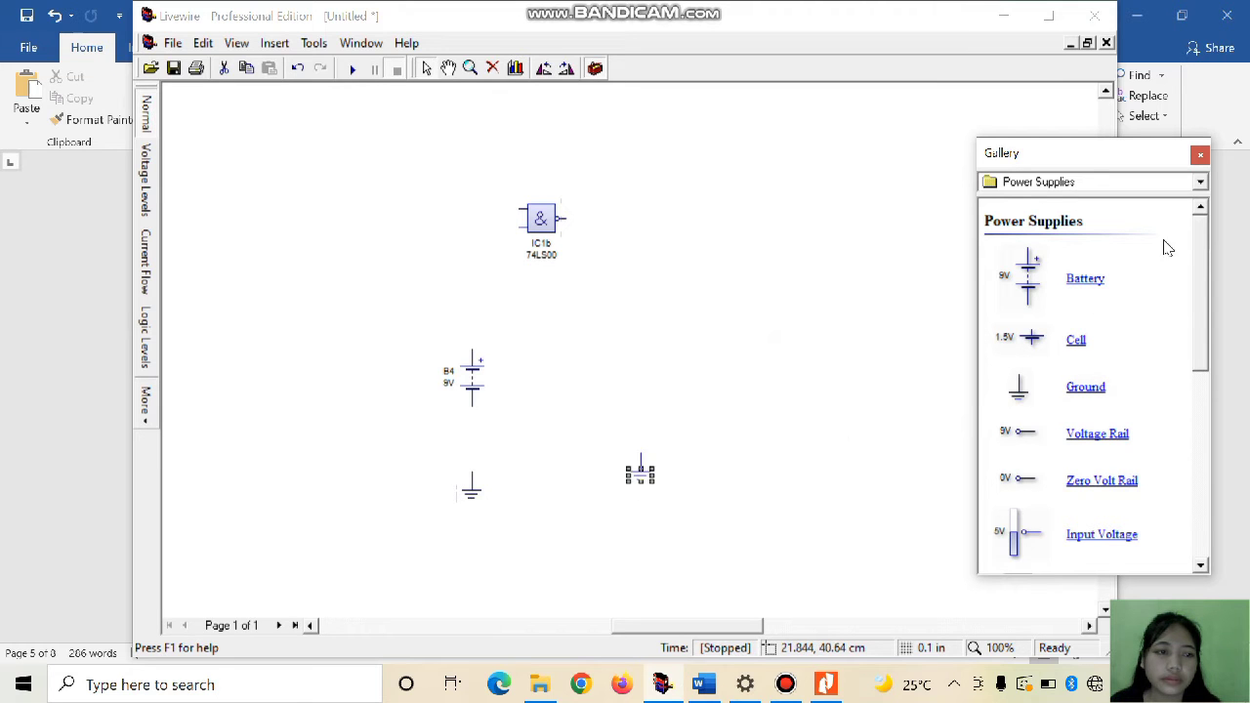
# - Place two SPST switches, one above the other, on the input side of the NAND gate
pyautogui.click(1201, 183)
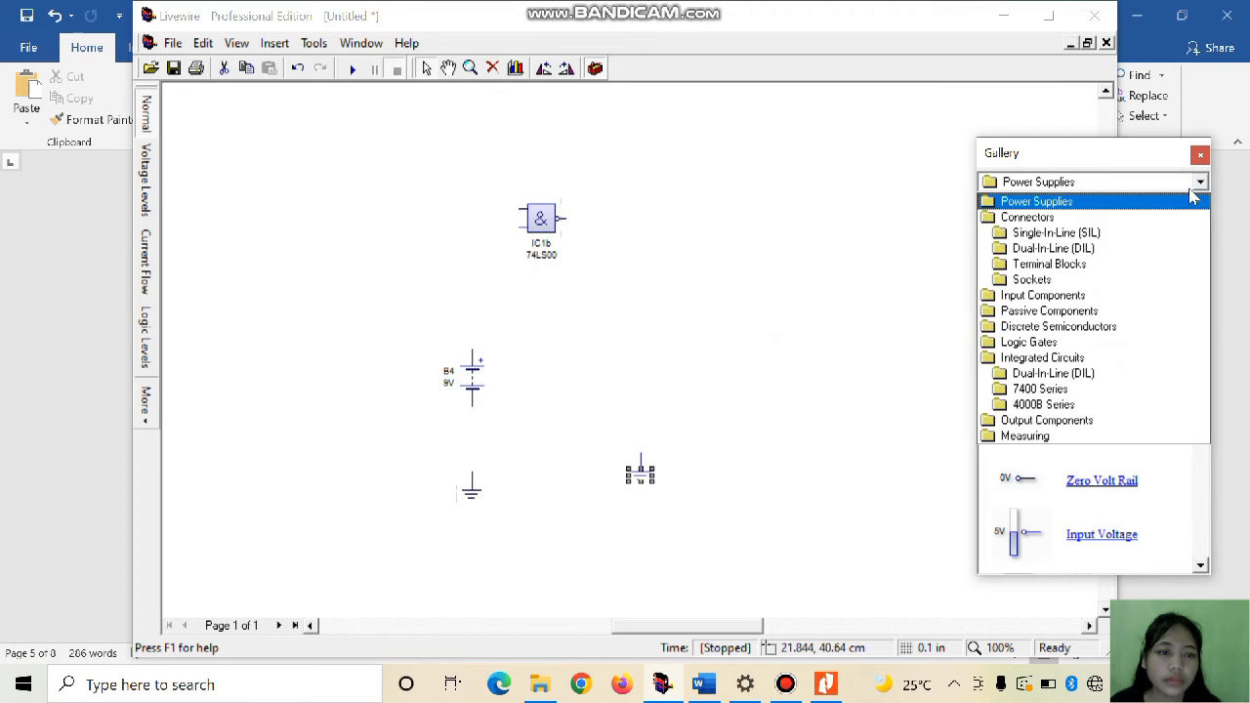
pyautogui.click(1086, 299)
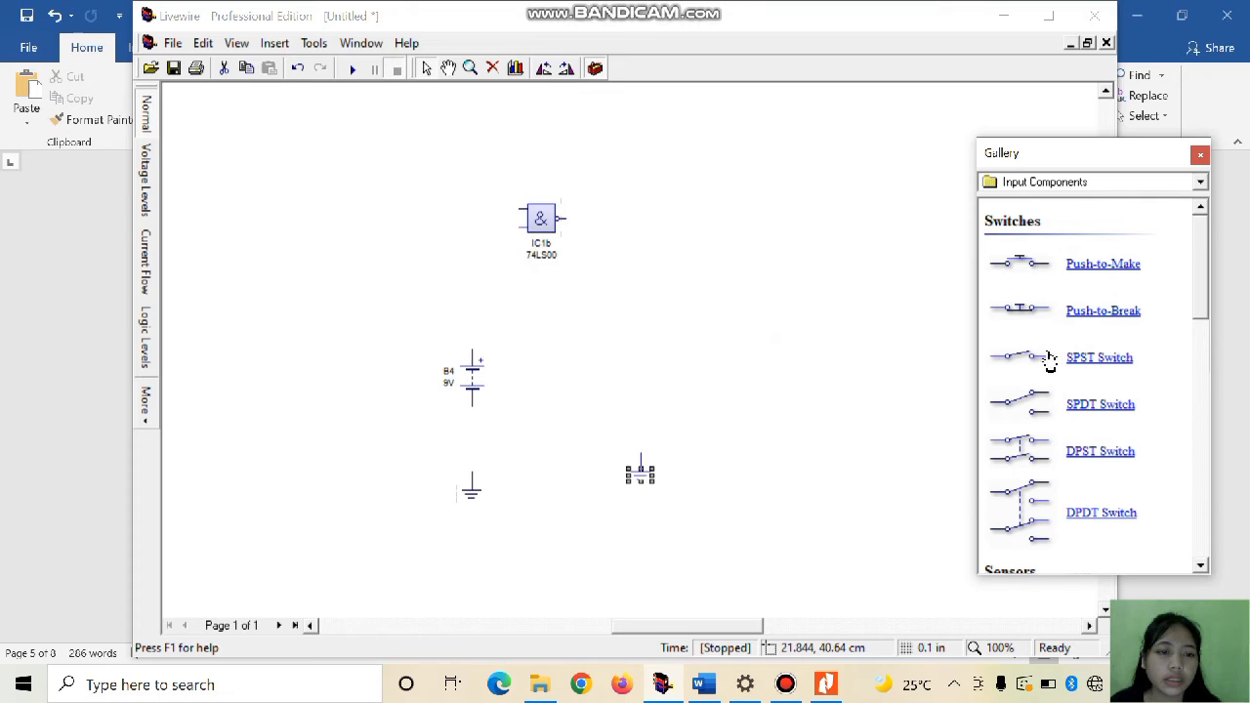
pyautogui.moveTo(1079, 364); pyautogui.dragTo(463, 237)
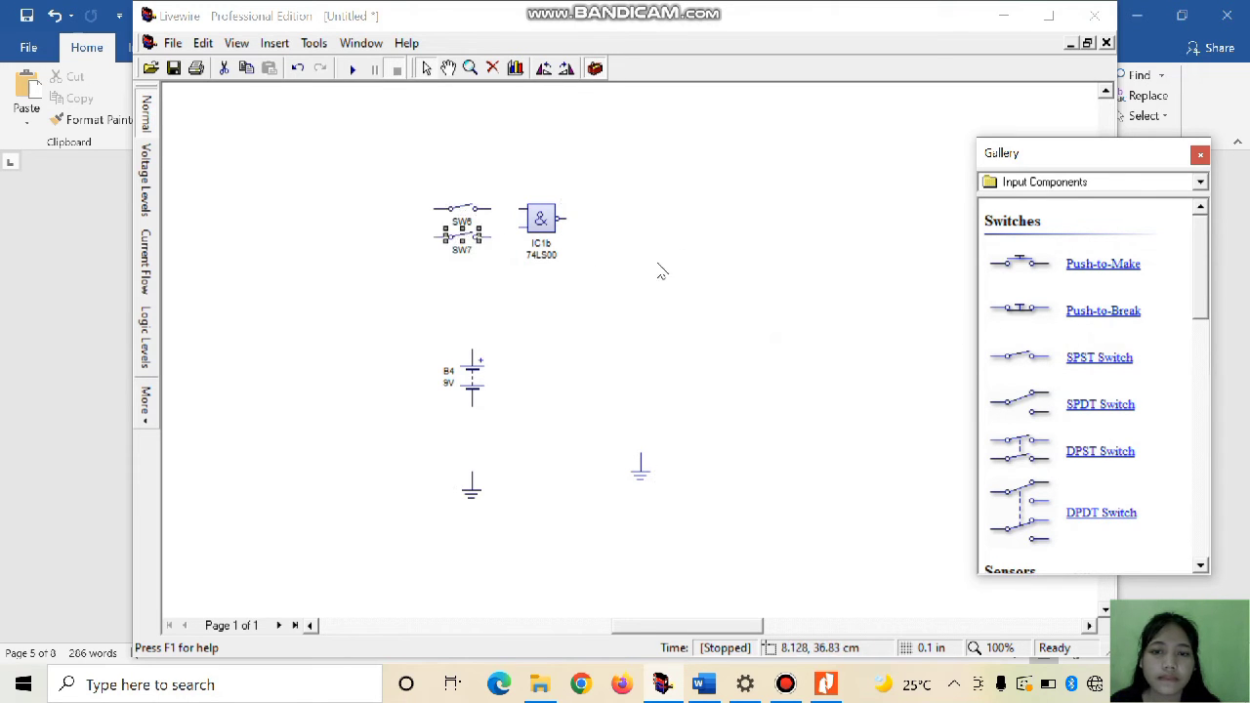
# - Place a Flashing LED from the output components above the right-hand ground
pyautogui.click(1200, 182)
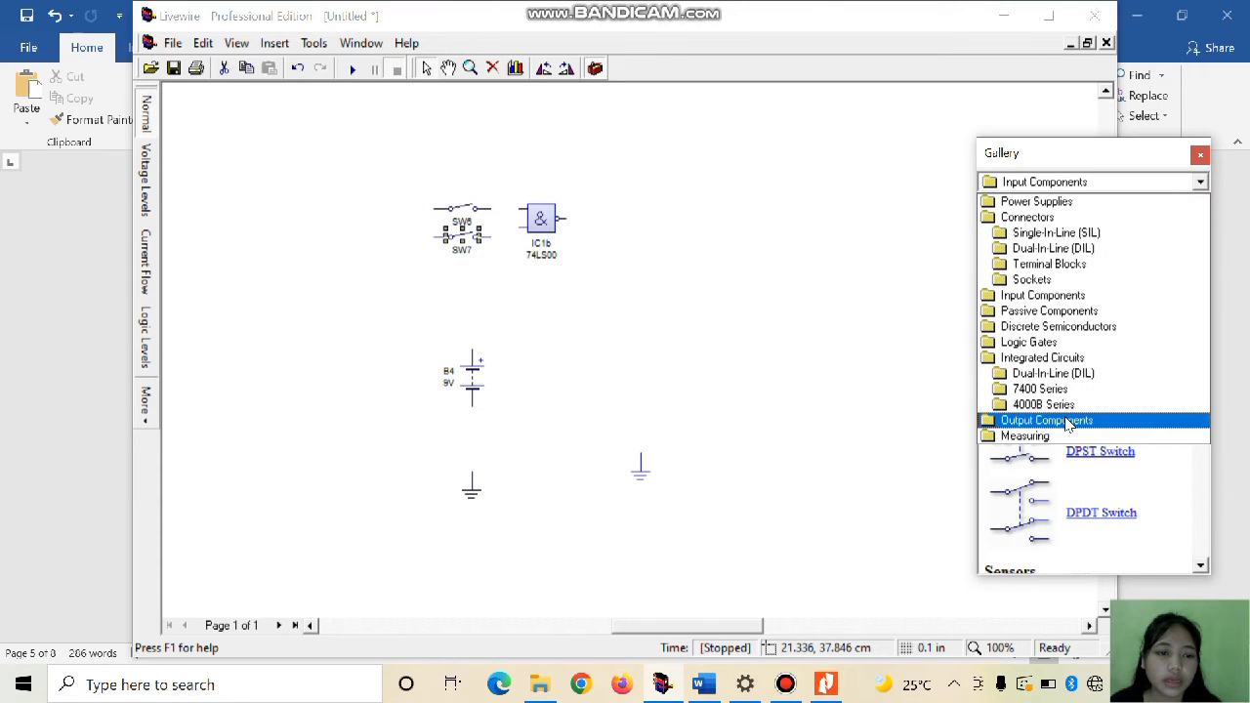
pyautogui.click(1066, 420)
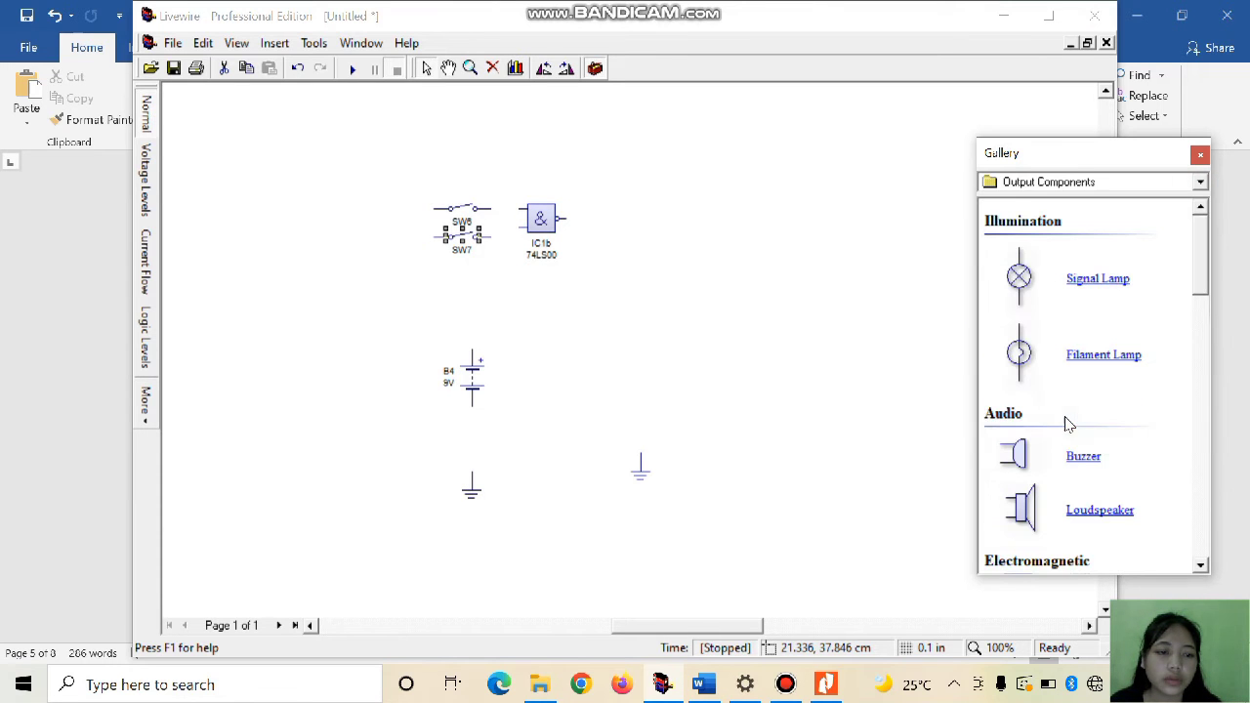
pyautogui.click(1200, 566)
pyautogui.moveTo(1200, 566); pyautogui.dragTo(1200, 568)
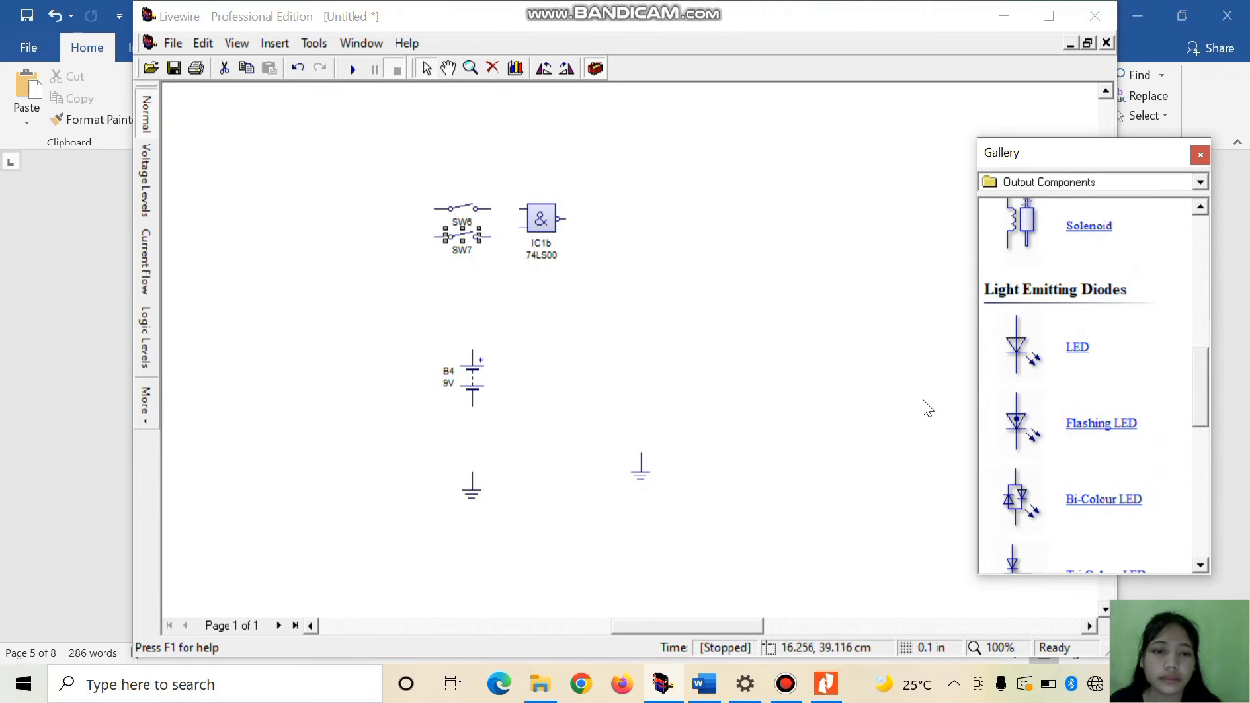
pyautogui.moveTo(1022, 423); pyautogui.dragTo(644, 298)
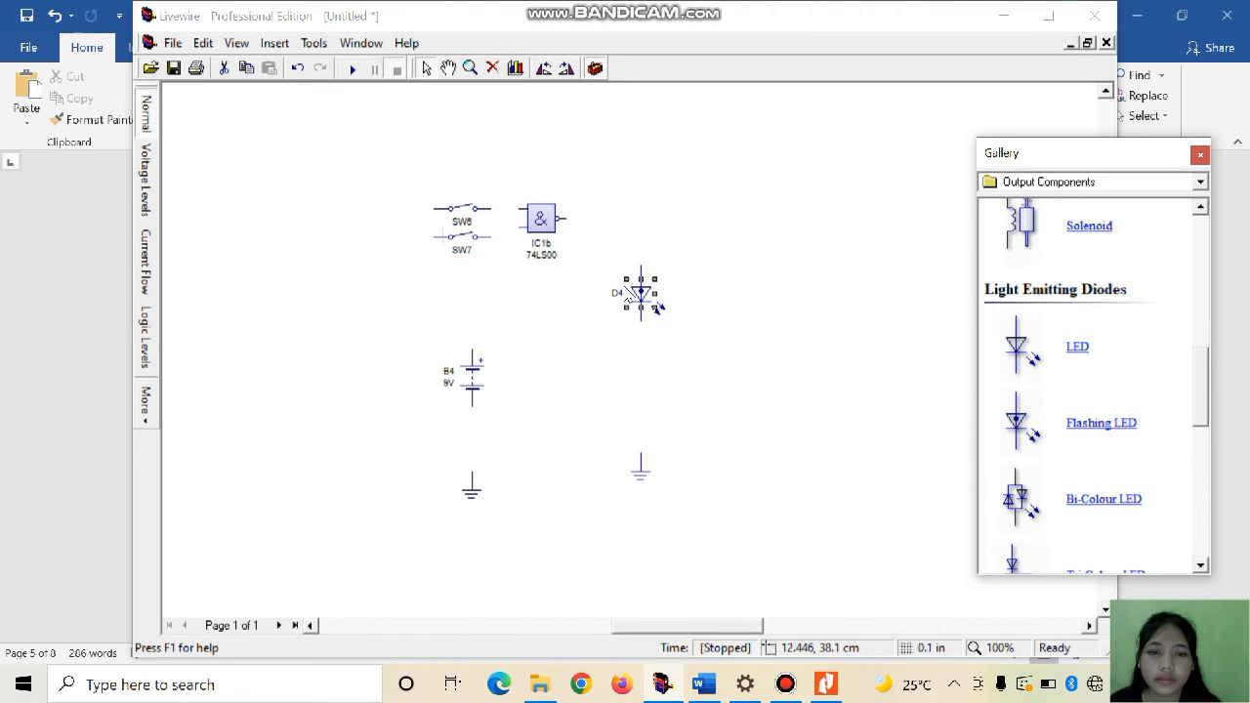
# - Move the NAND gate next to the flashing LED and line up both SPST switches with its two inputs
pyautogui.click(547, 242)
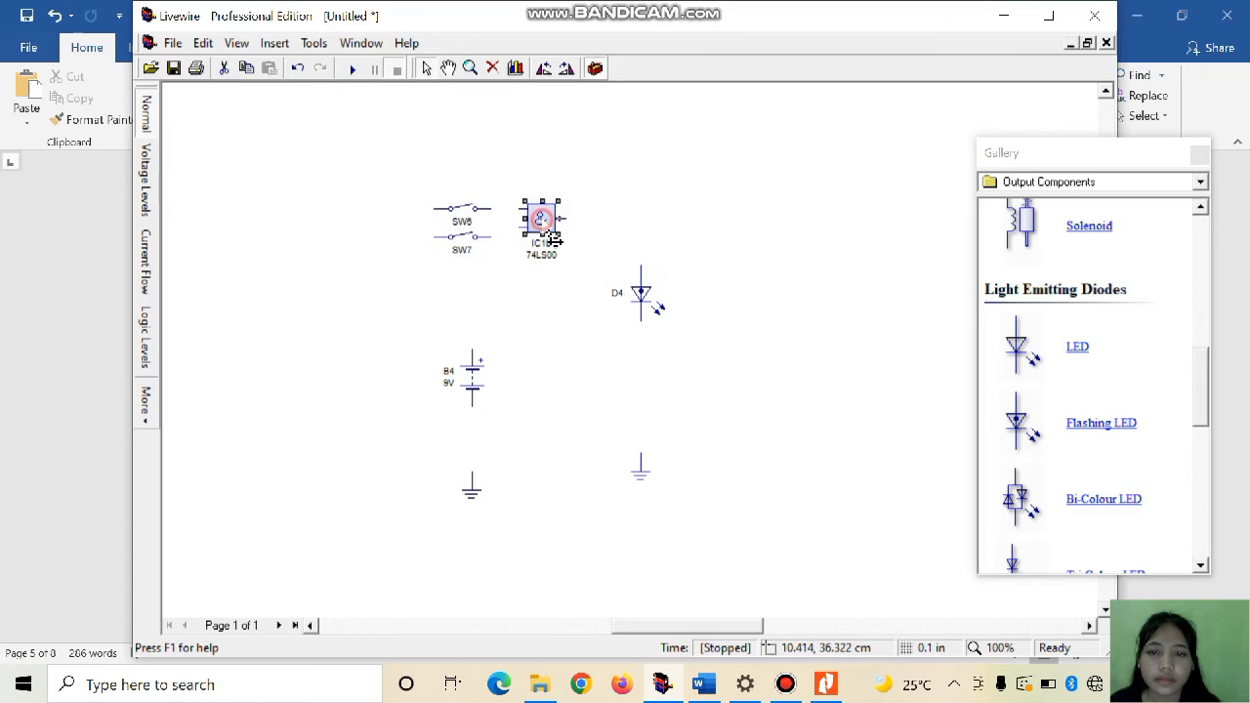
pyautogui.moveTo(556, 262); pyautogui.dragTo(577, 279)
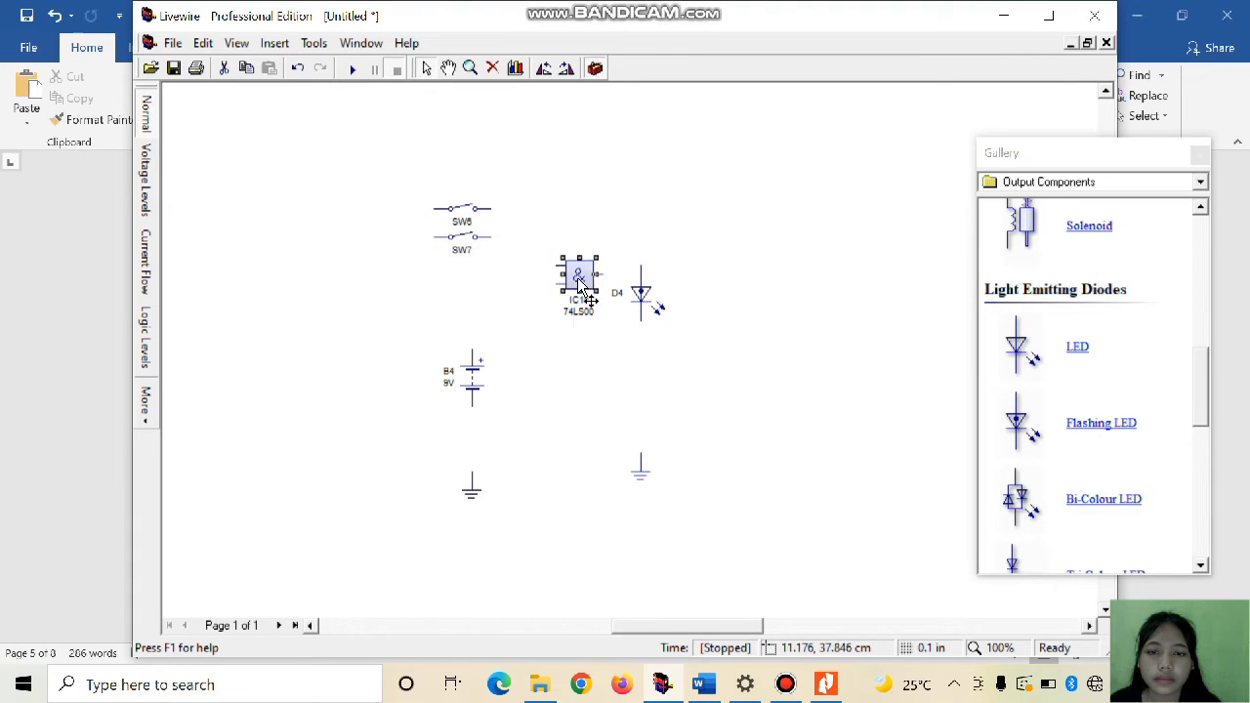
pyautogui.doubleClick(478, 252)
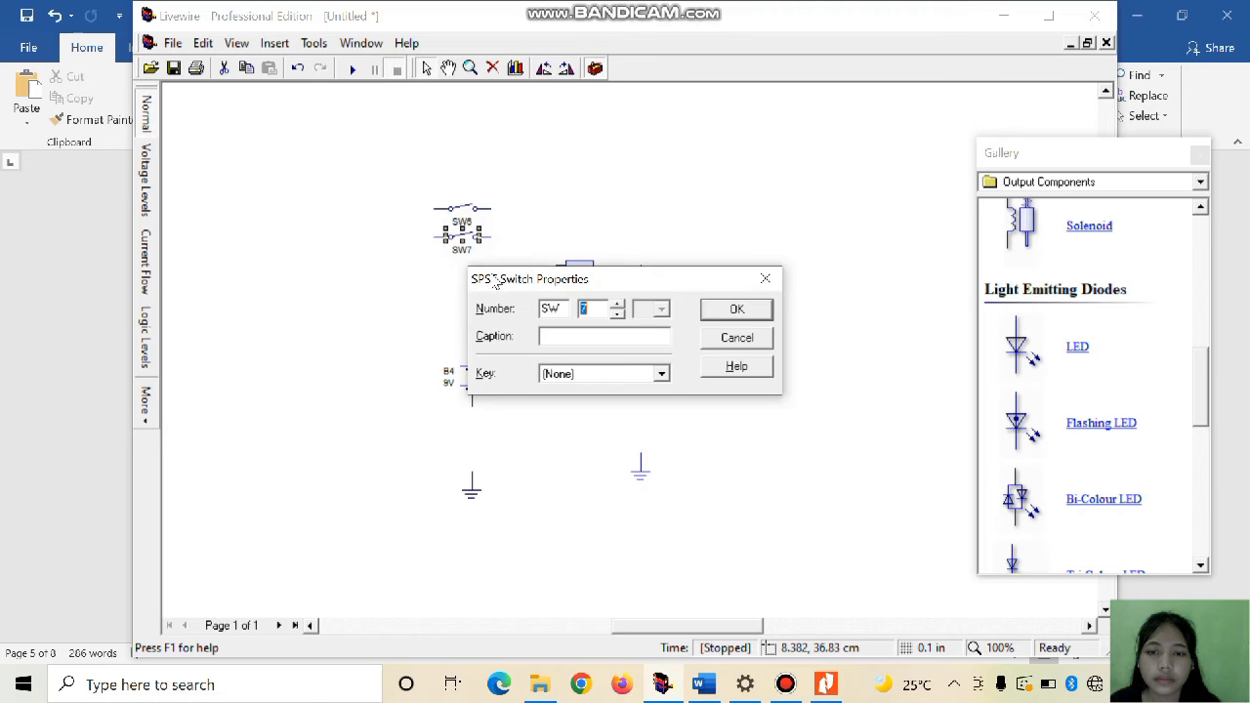
pyautogui.click(766, 280)
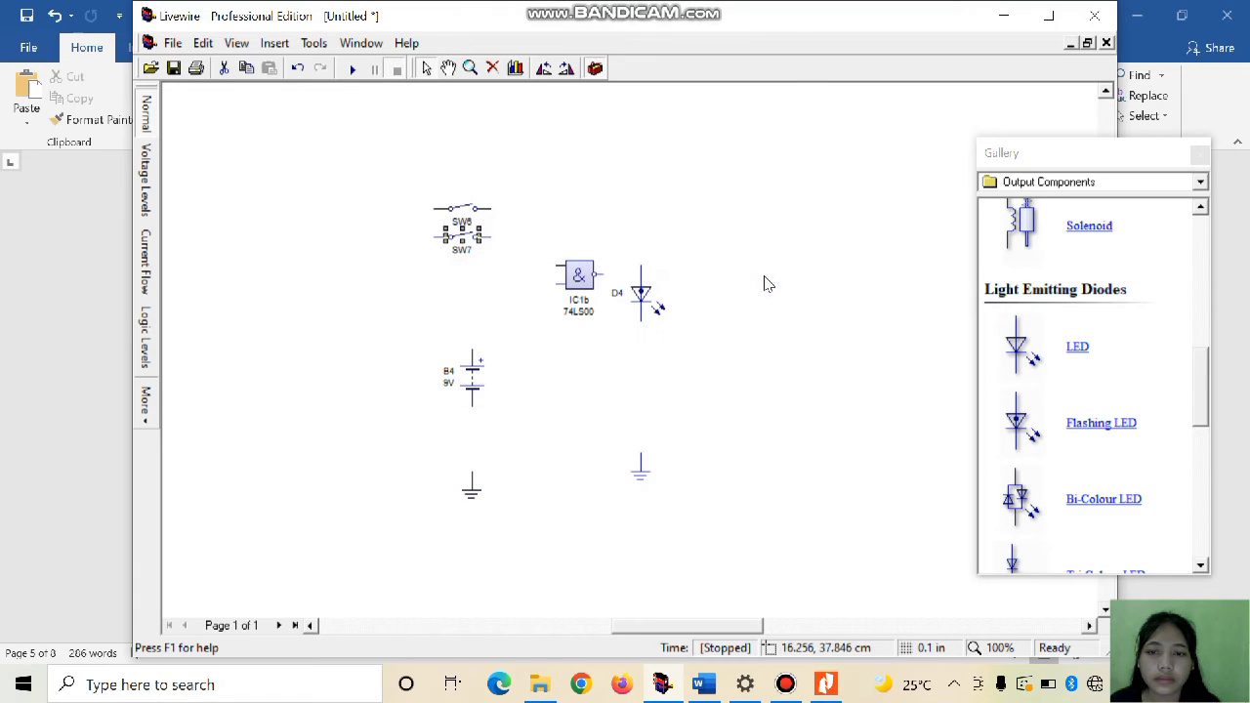
pyautogui.click(478, 256)
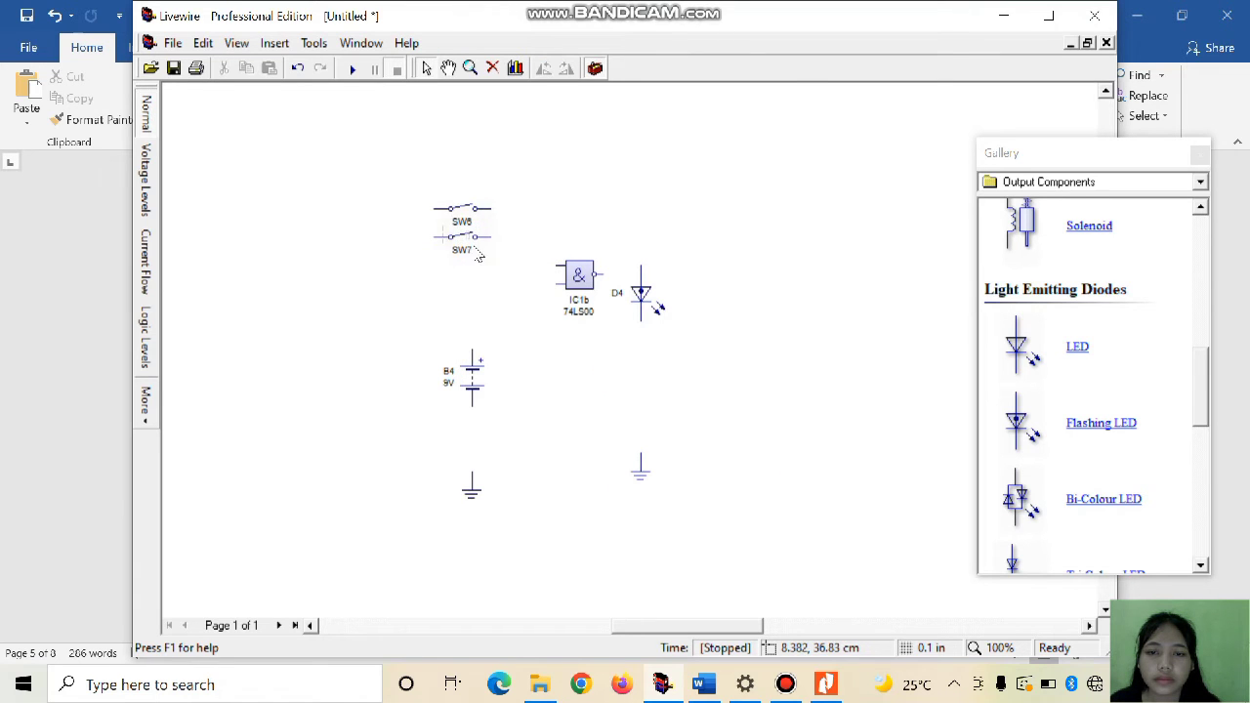
pyautogui.click(476, 252)
pyautogui.click(480, 254)
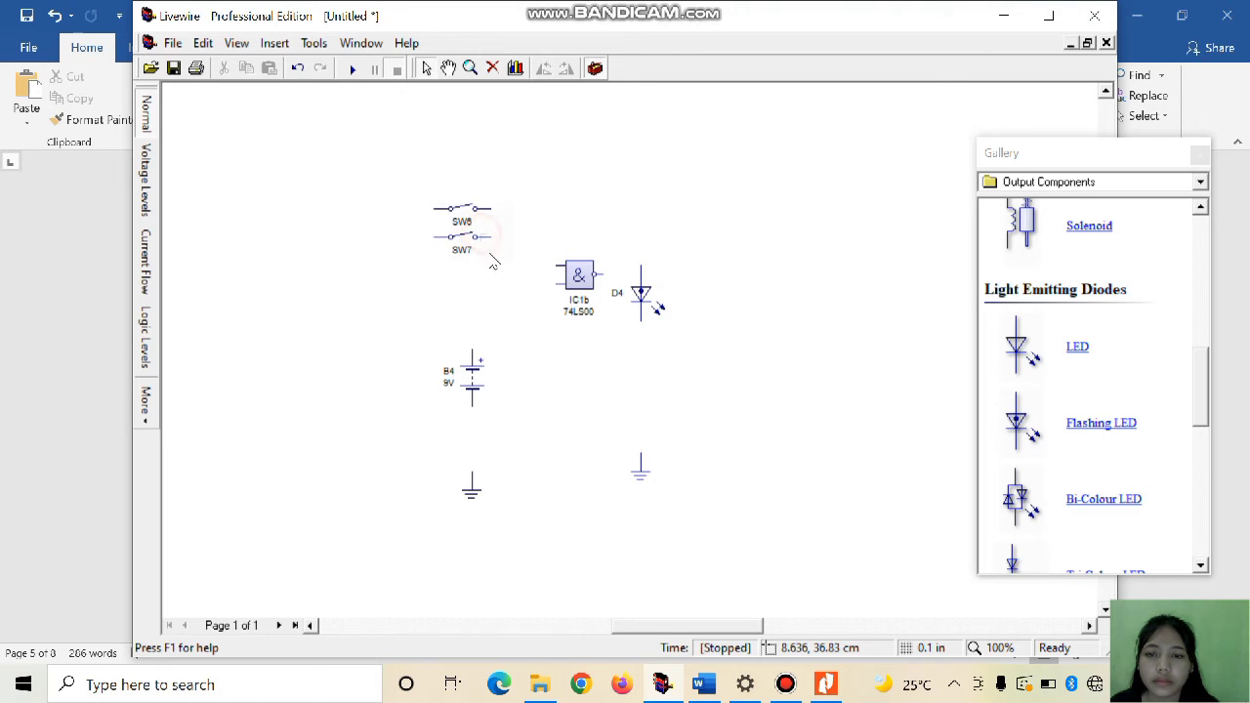
pyautogui.click(462, 235)
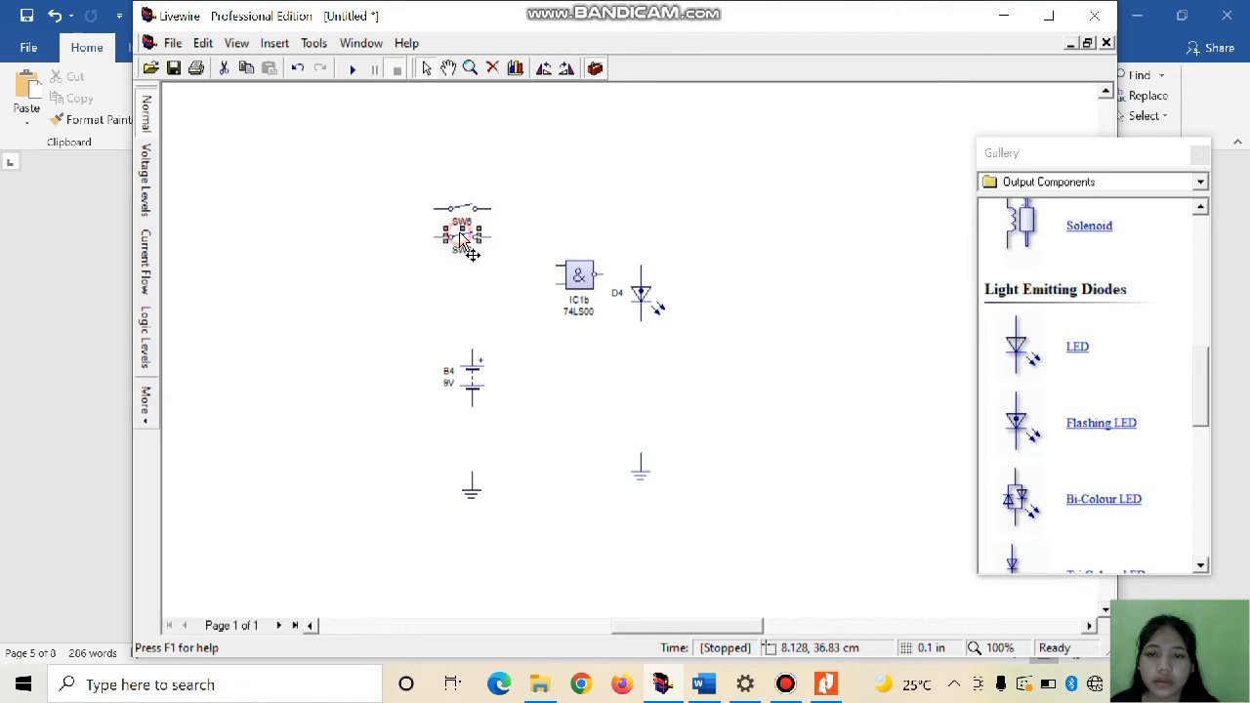
pyautogui.moveTo(462, 235); pyautogui.dragTo(480, 283)
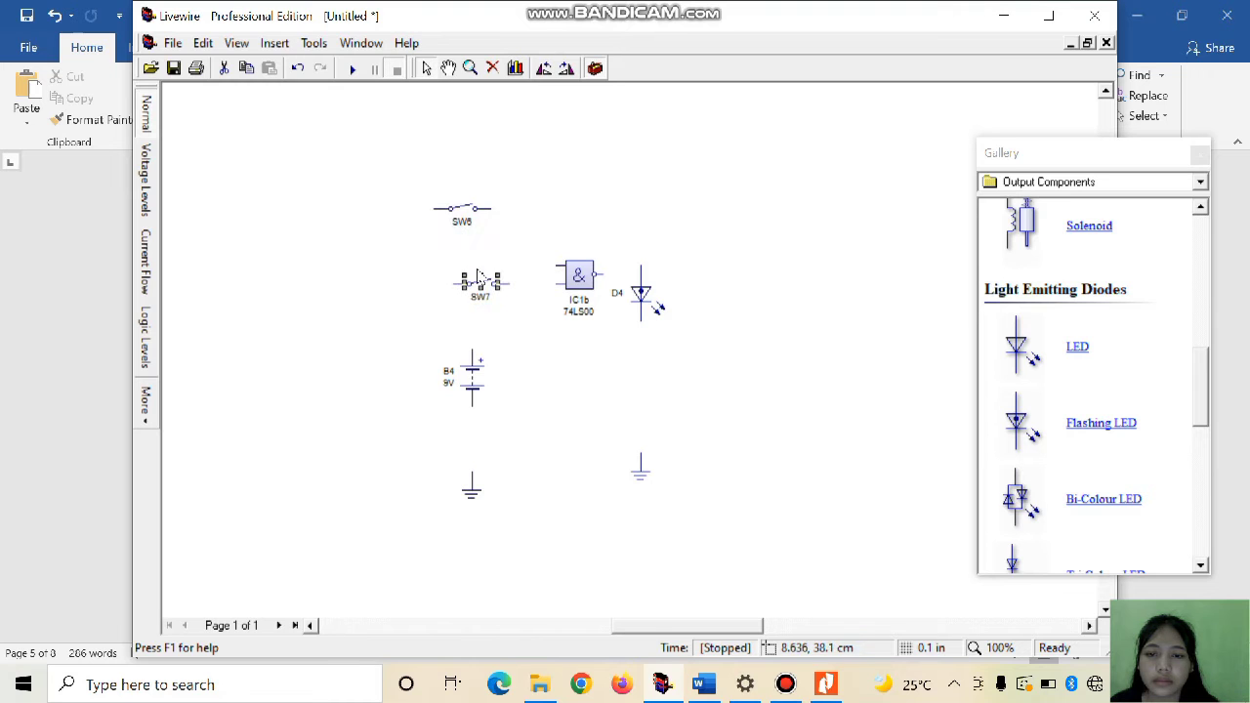
pyautogui.moveTo(471, 226); pyautogui.dragTo(487, 283)
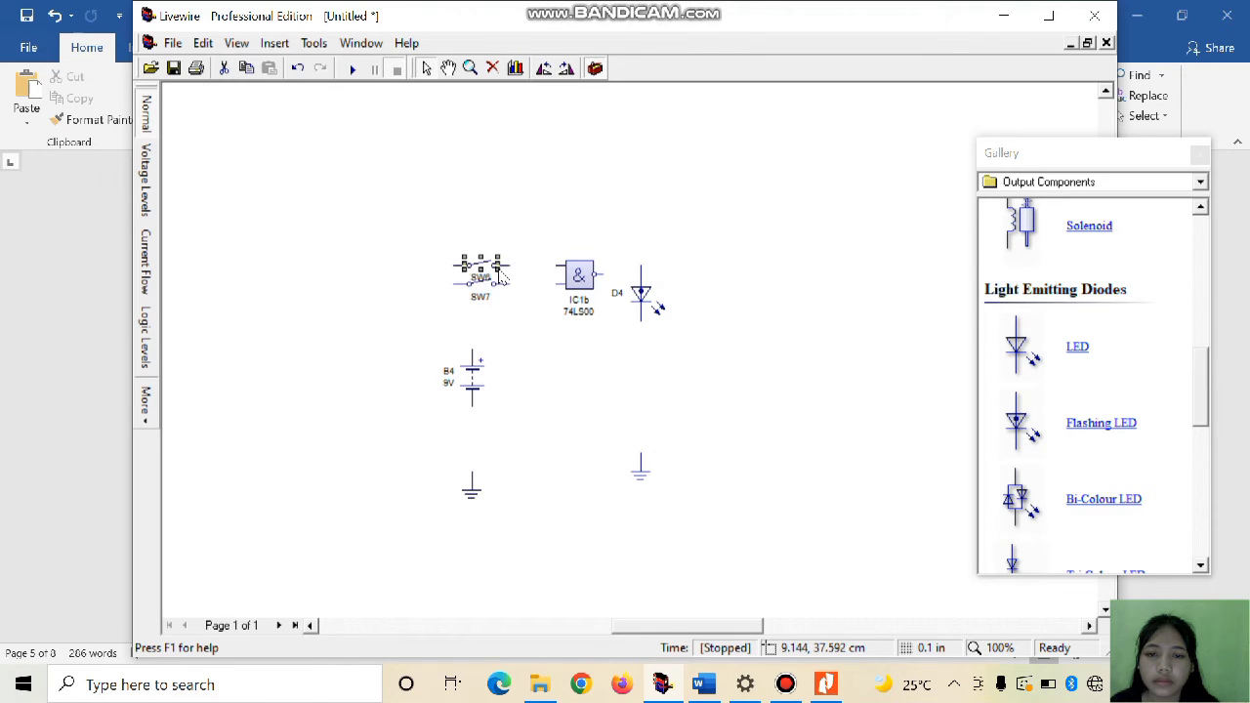
# - Wire the upper and lower switches to the corresponding inputs of the NAND gate
pyautogui.doubleClick(505, 267)
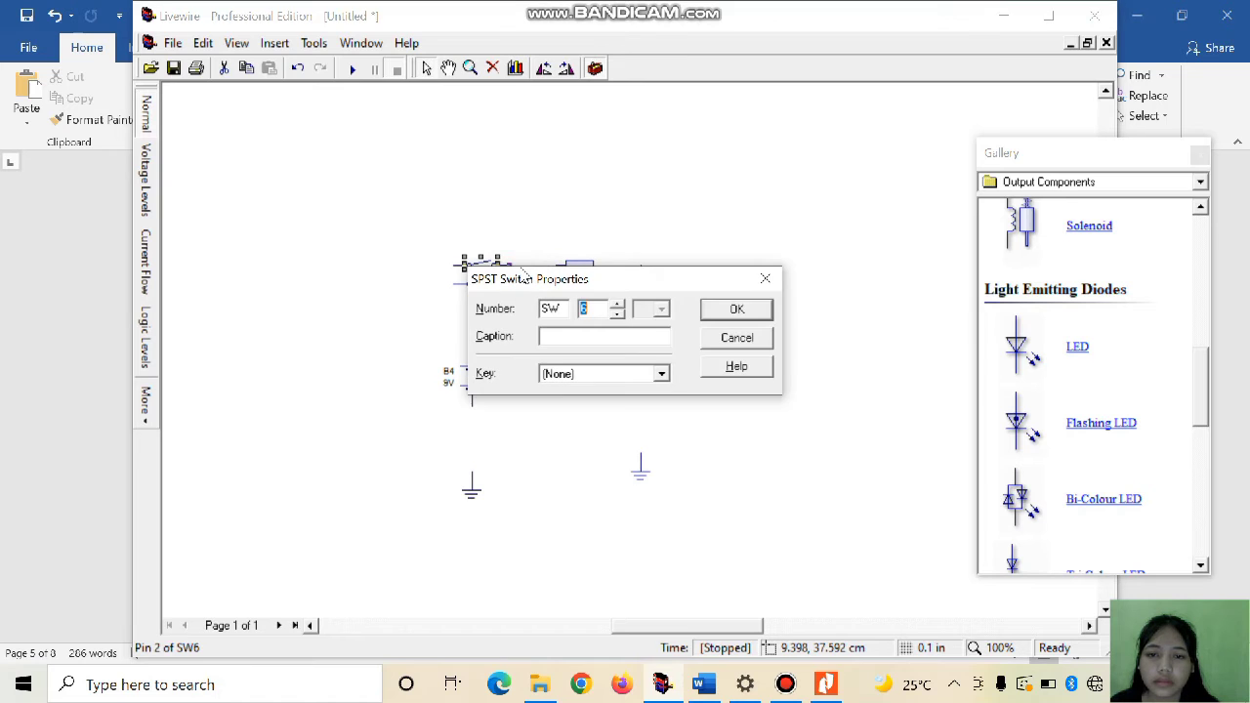
pyautogui.click(769, 279)
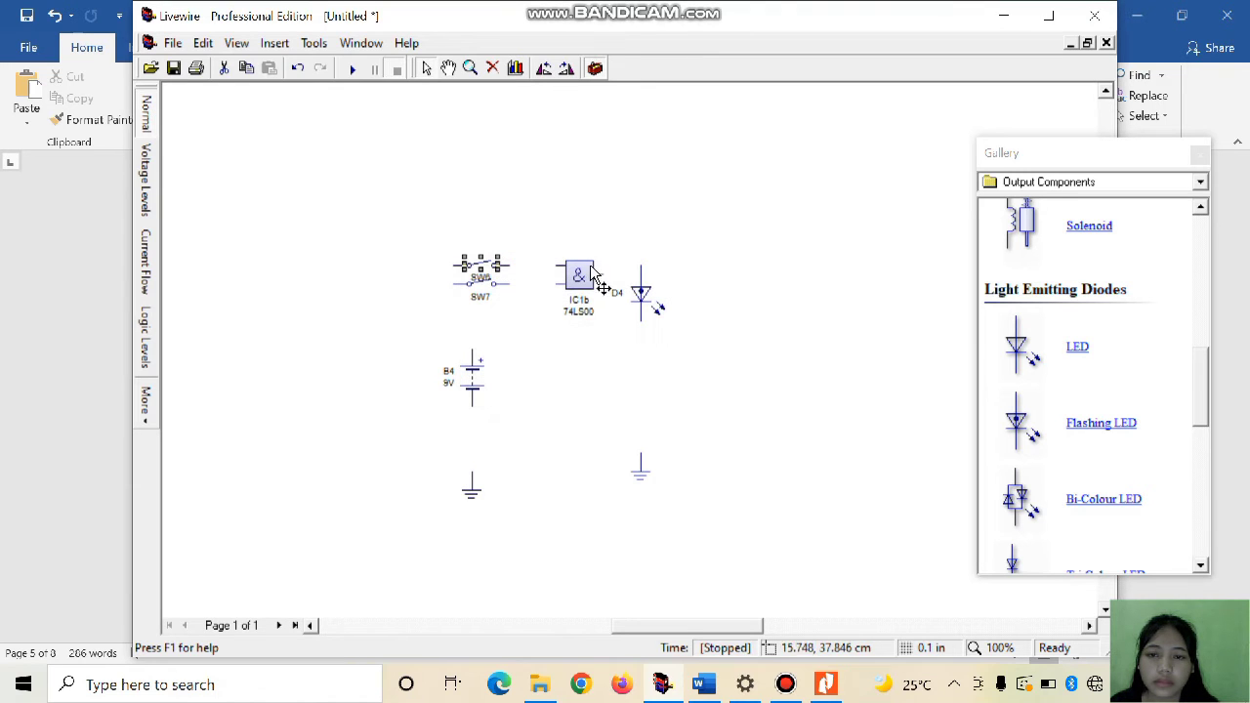
pyautogui.moveTo(508, 265); pyautogui.dragTo(552, 271)
pyautogui.moveTo(555, 267); pyautogui.dragTo(562, 266)
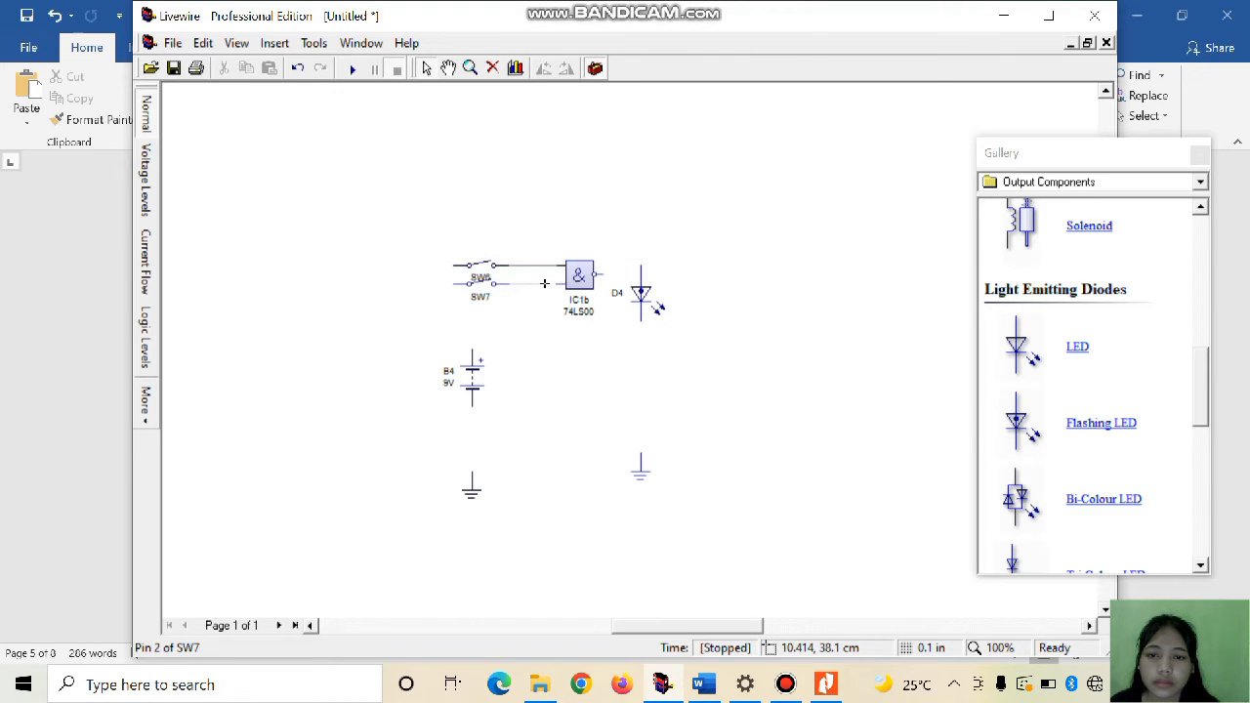
pyautogui.moveTo(554, 283); pyautogui.dragTo(563, 283)
# - Move the battery under the switches' free ends and wire both switches to its positive terminal
pyautogui.click(472, 383)
pyautogui.doubleClick(471, 385)
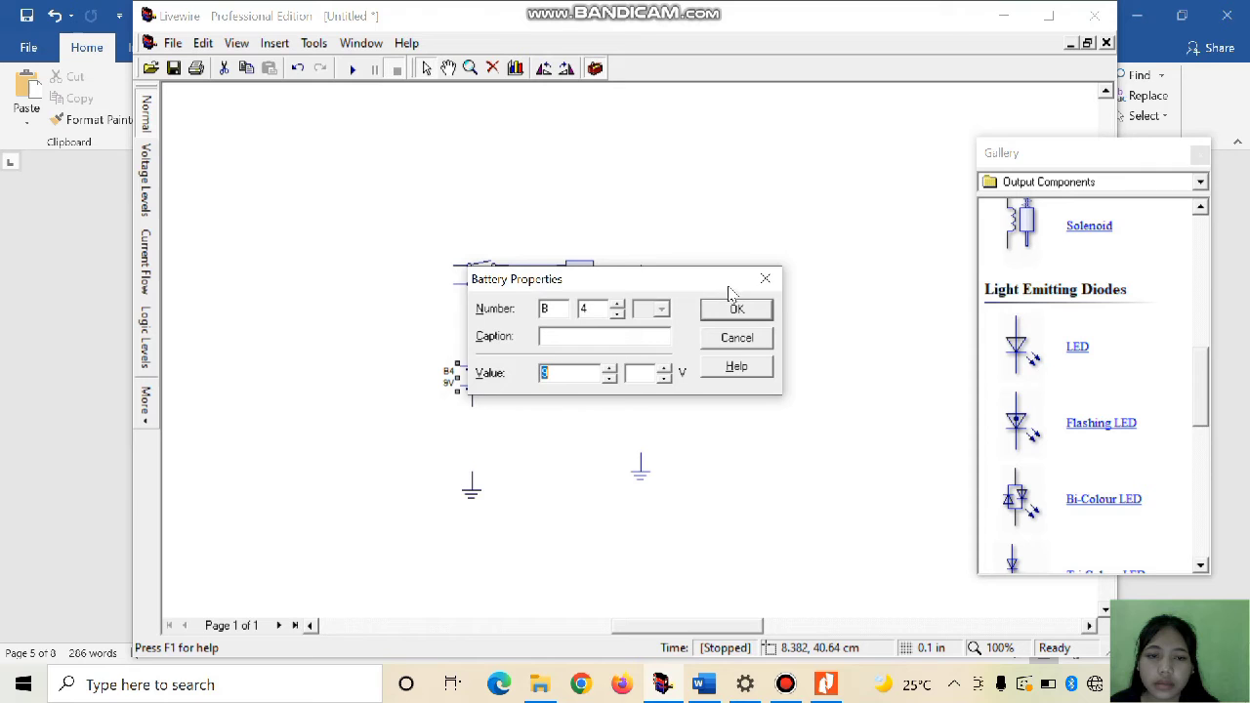
pyautogui.click(779, 281)
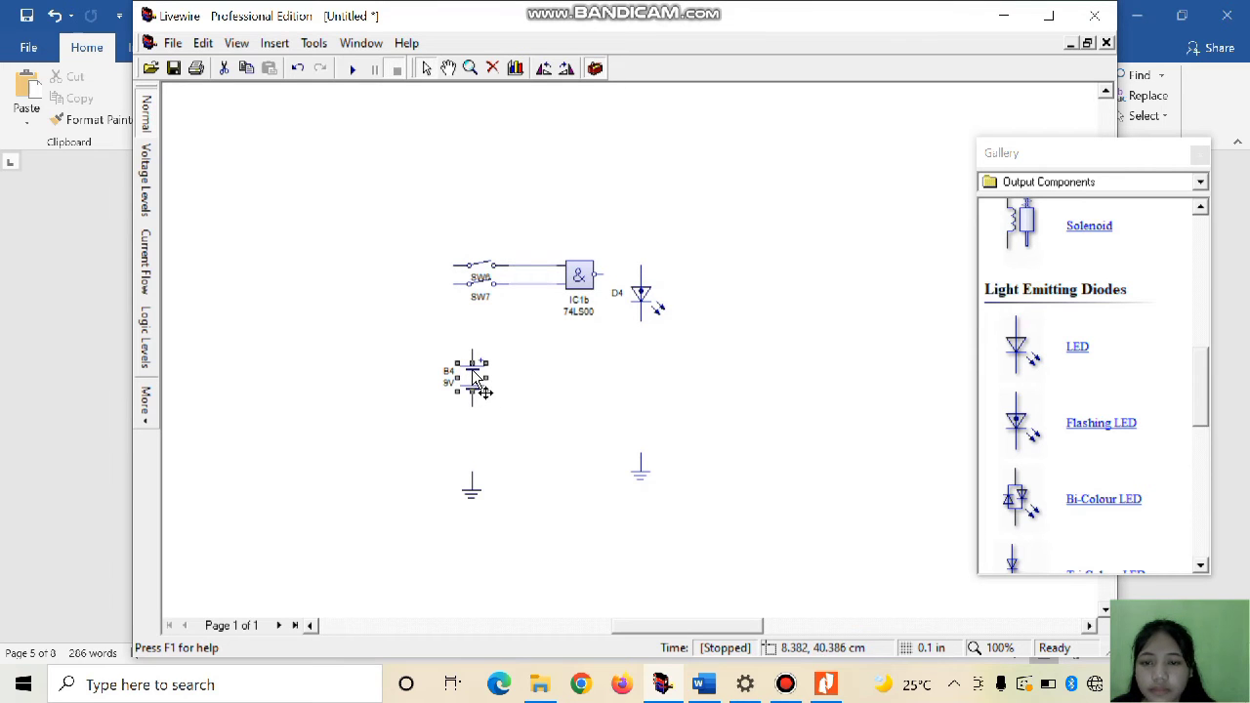
pyautogui.moveTo(473, 383); pyautogui.dragTo(454, 363)
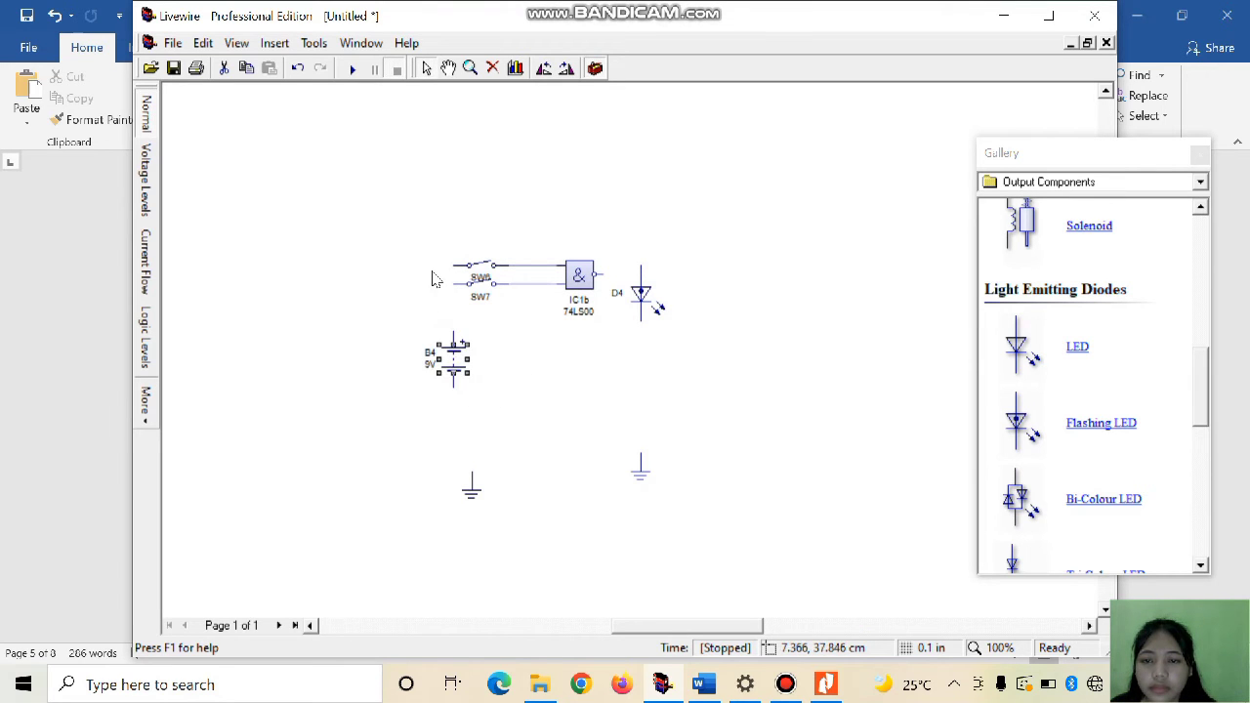
pyautogui.moveTo(452, 266); pyautogui.dragTo(453, 338)
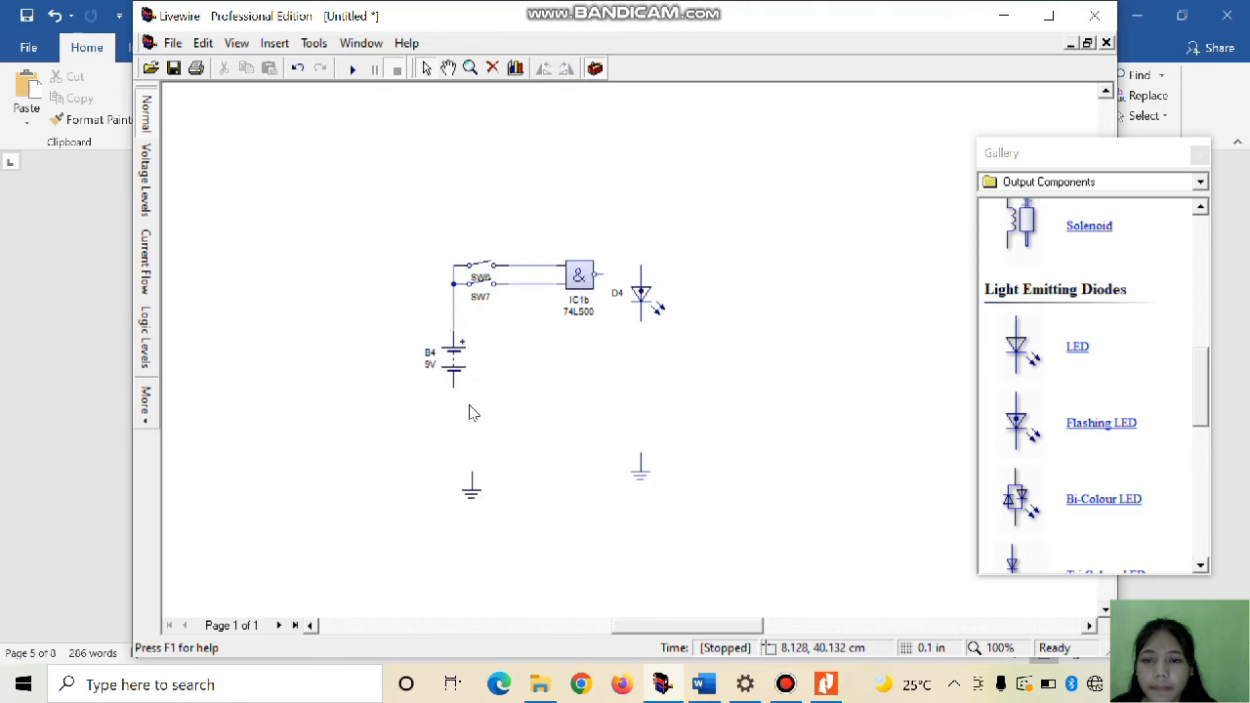
# - Move the left ground directly beneath the battery and wire it to the battery's negative terminal
pyautogui.doubleClick(471, 491)
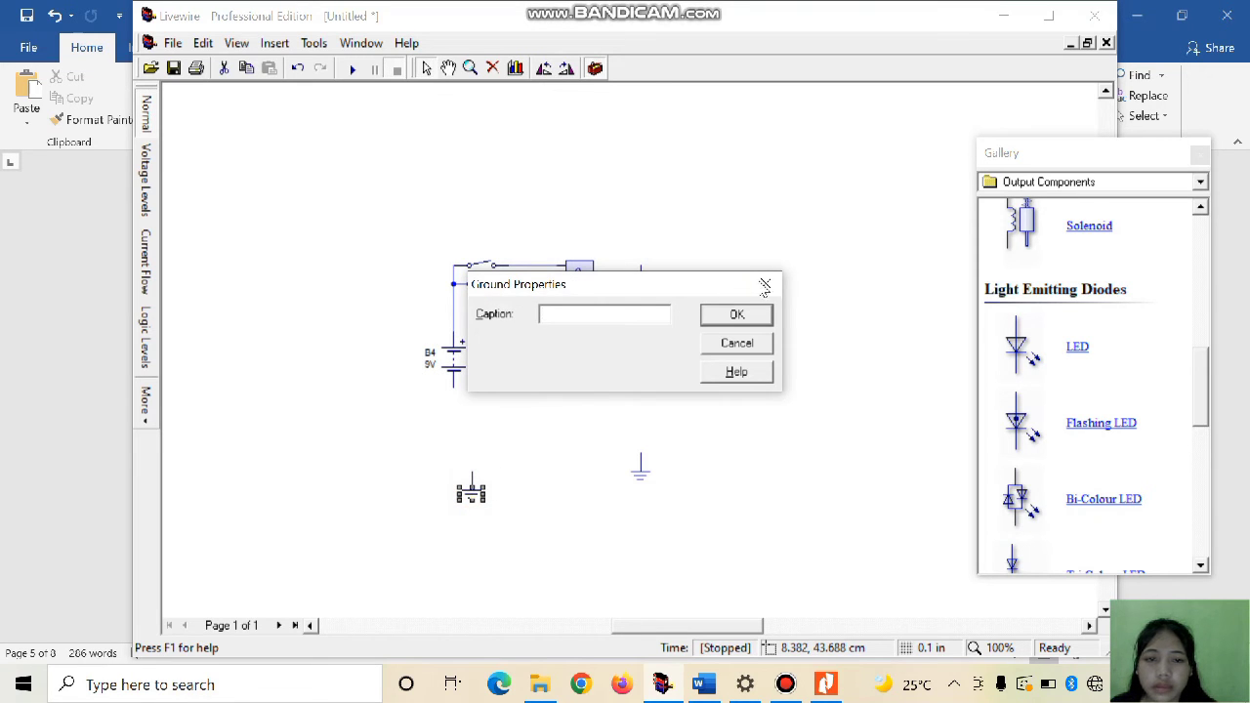
pyautogui.click(765, 285)
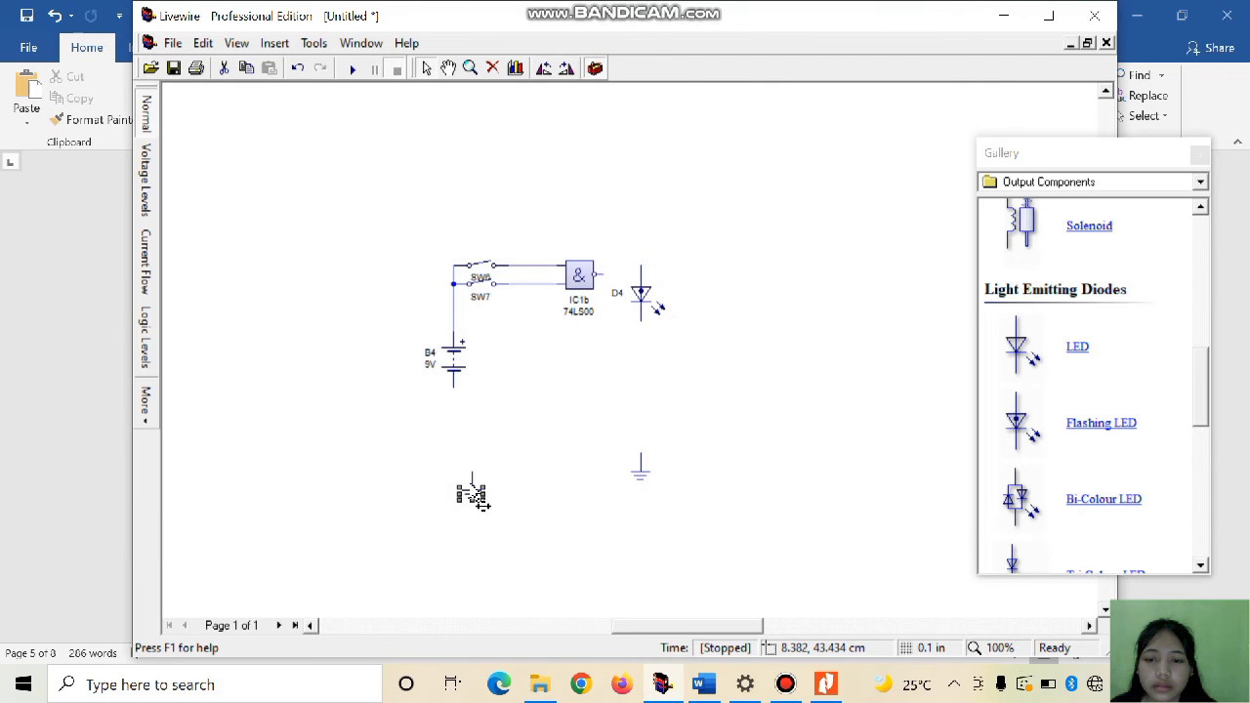
pyautogui.click(451, 456)
pyautogui.moveTo(453, 450); pyautogui.dragTo(453, 453)
pyautogui.moveTo(453, 388); pyautogui.dragTo(453, 440)
# - Shift the flashing LED slightly away from the NAND gate and wire the gate's output to the LED's upper terminal
pyautogui.click(648, 304)
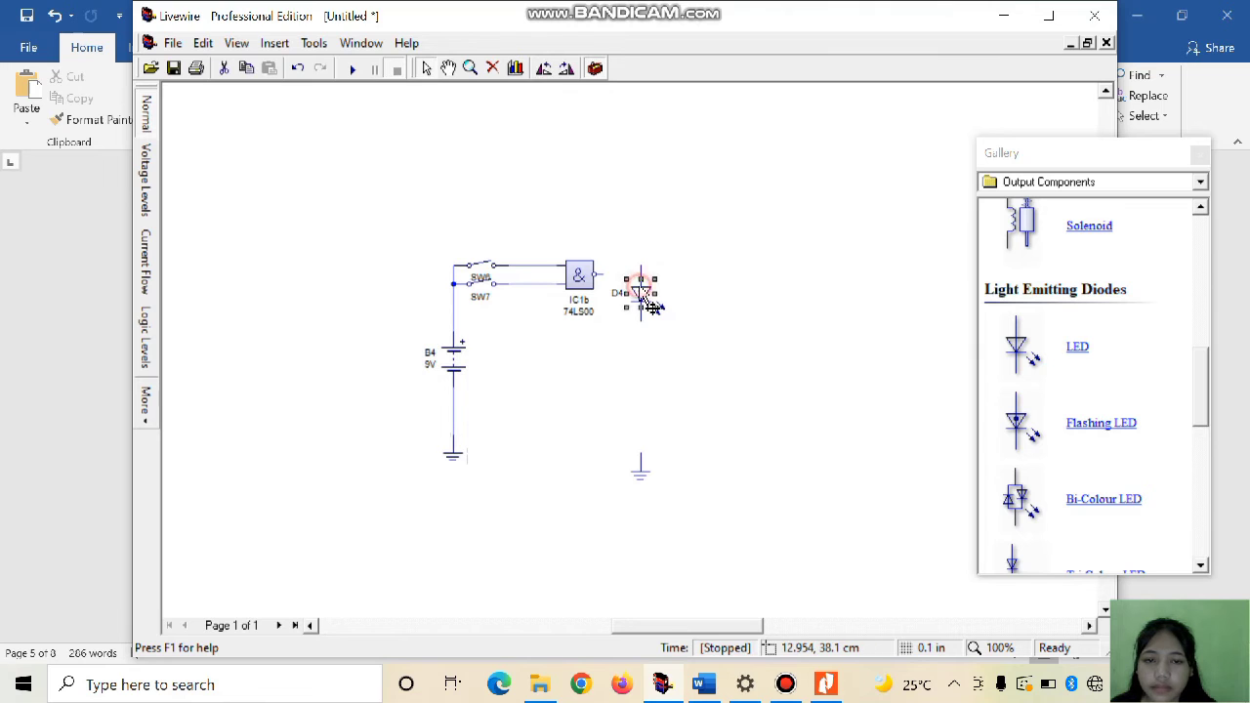
pyautogui.doubleClick(651, 307)
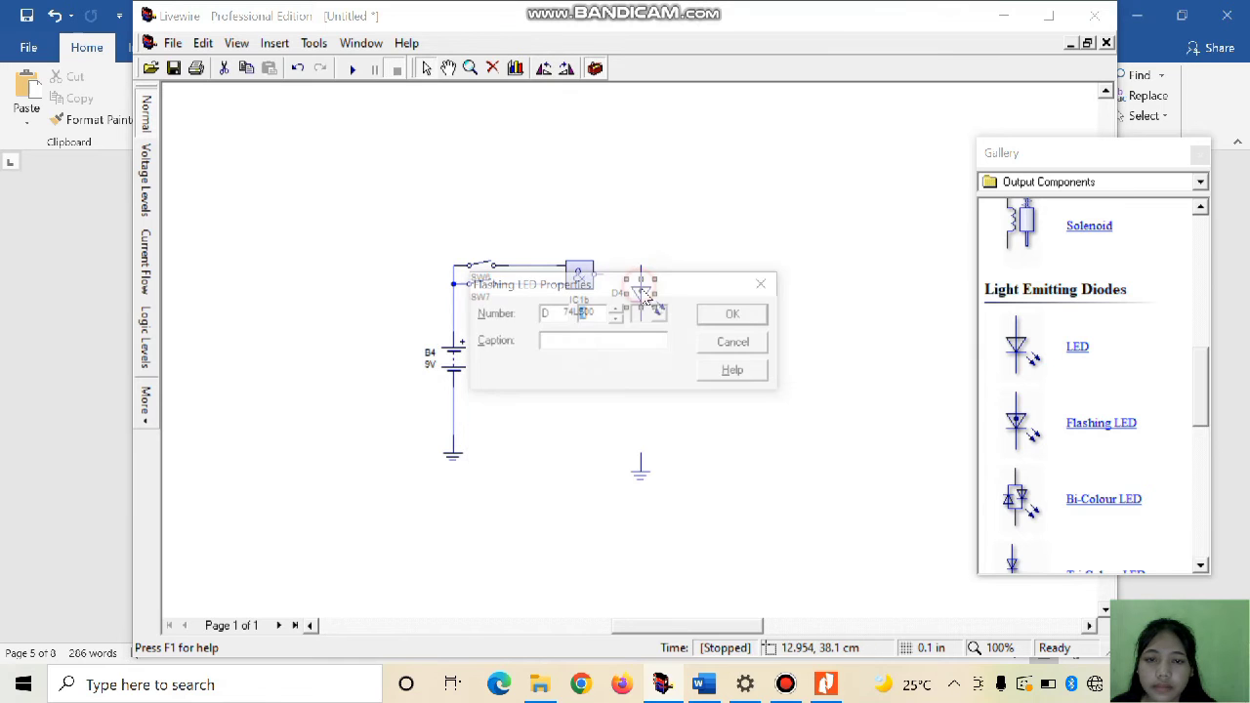
pyautogui.click(766, 283)
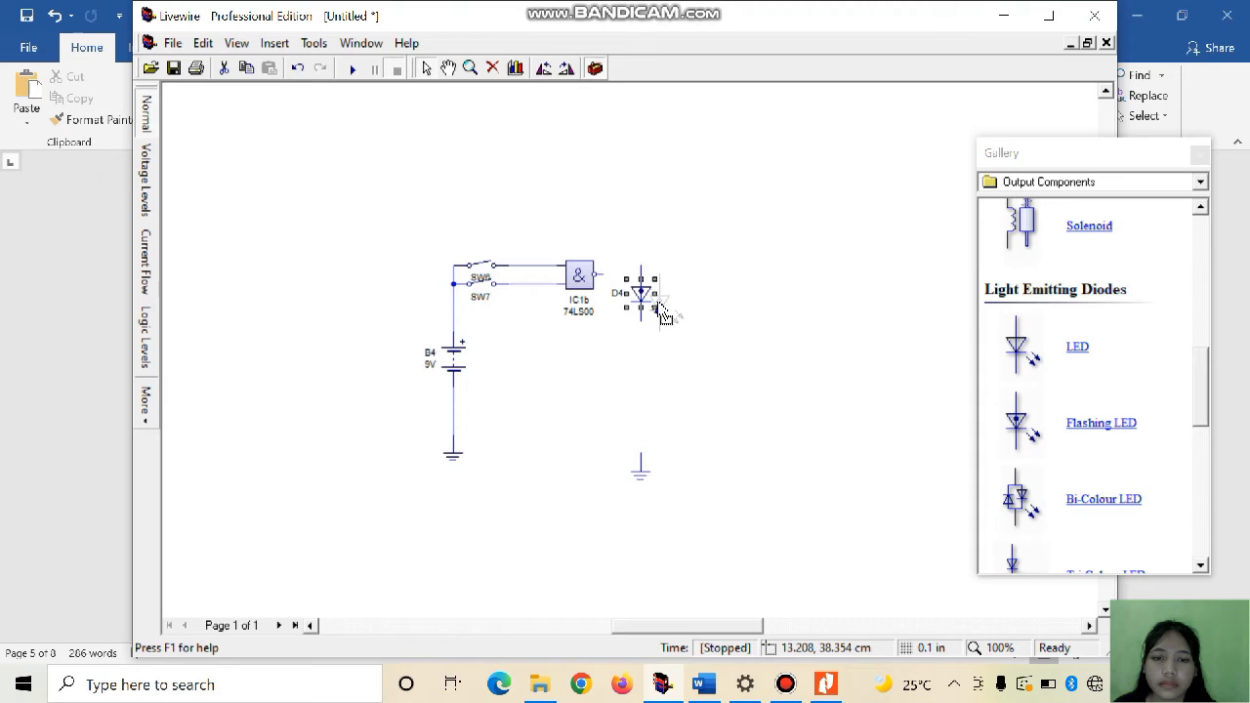
pyautogui.moveTo(660, 312); pyautogui.dragTo(679, 323)
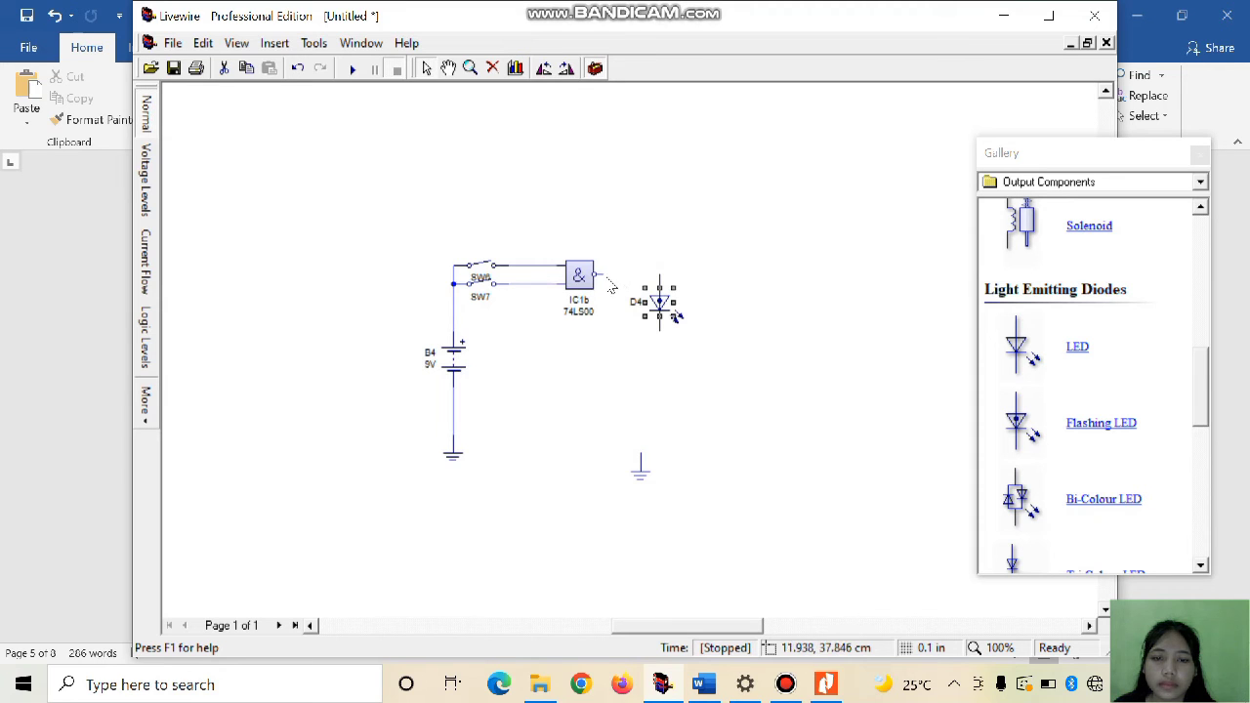
pyautogui.moveTo(605, 275); pyautogui.dragTo(661, 283)
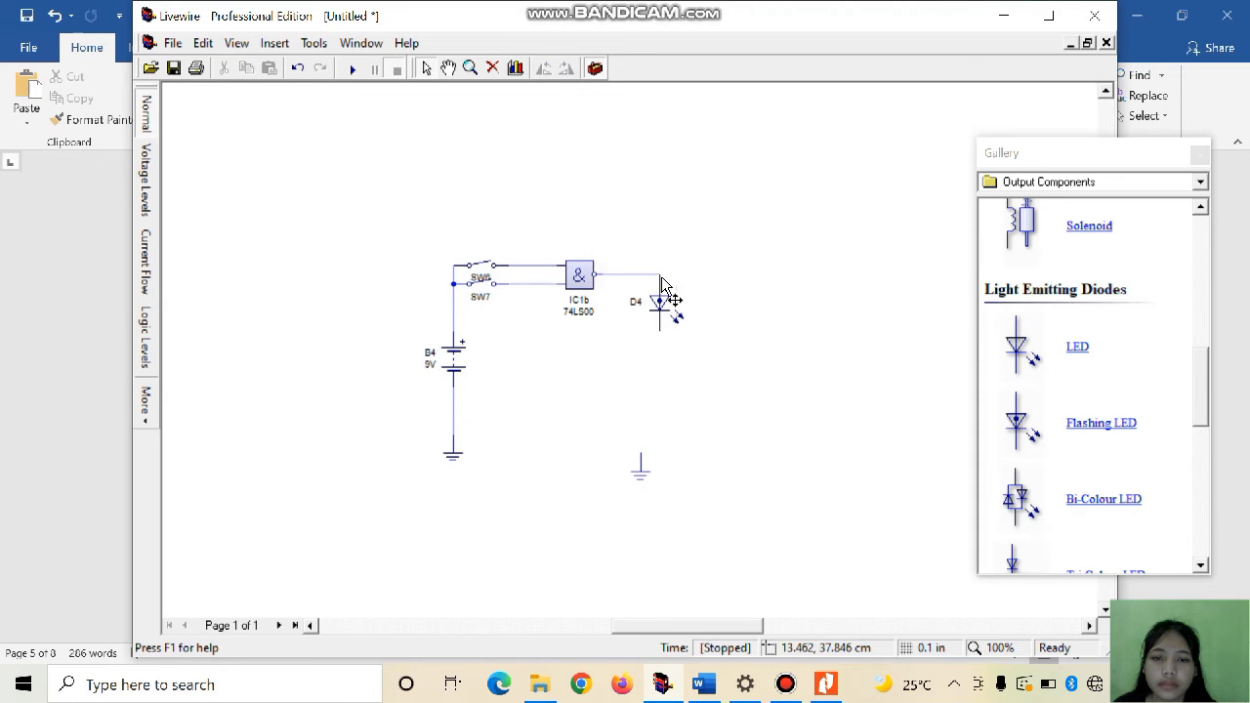
# - Move the remaining ground directly beneath the flashing LED and wire it to the LED's lower terminal
pyautogui.doubleClick(641, 474)
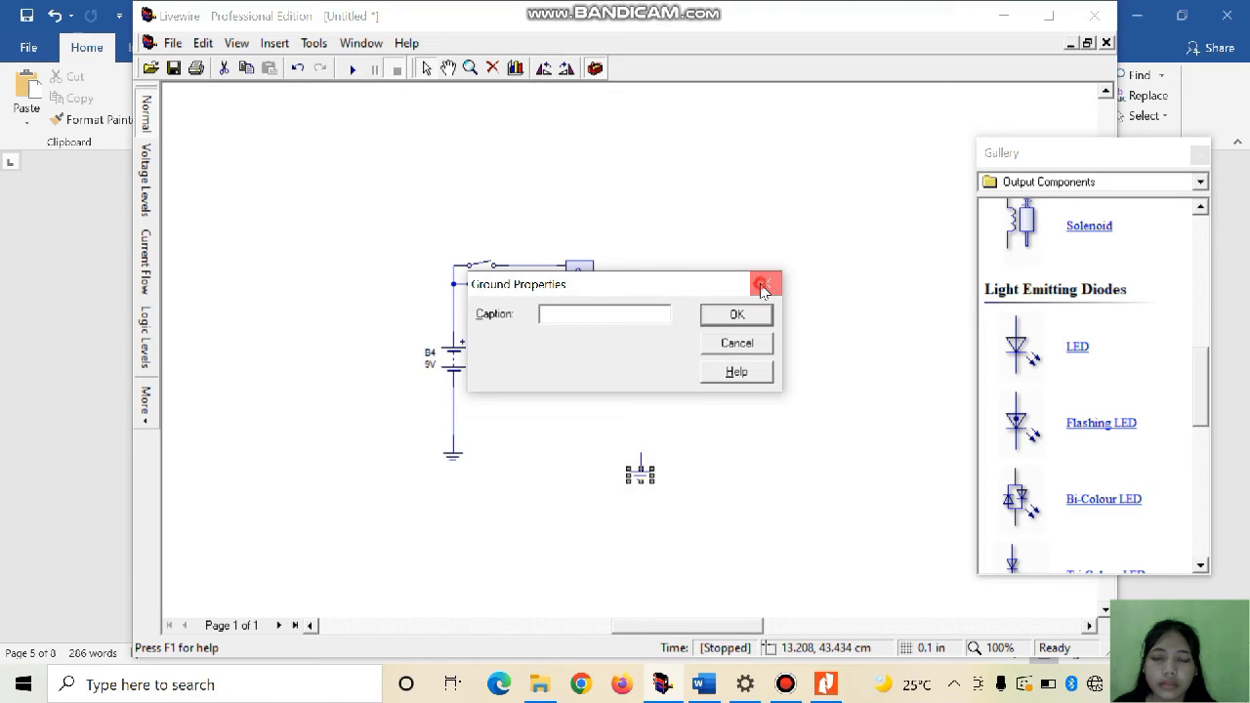
pyautogui.click(766, 285)
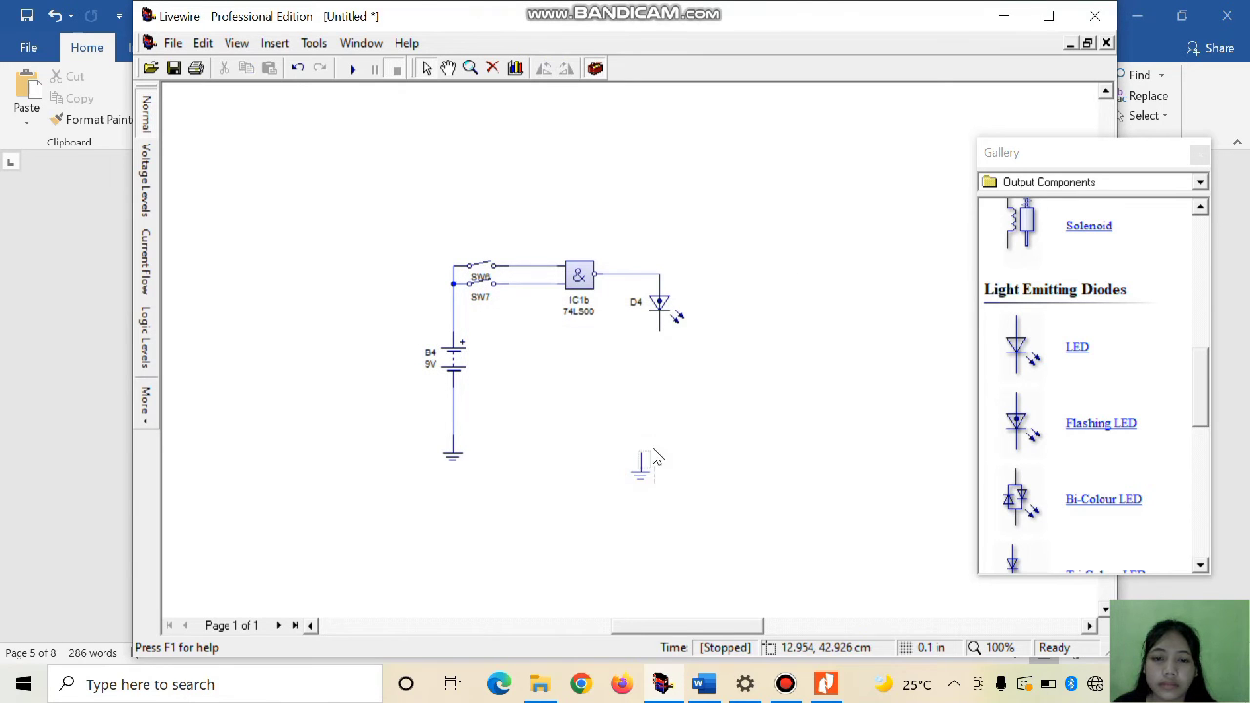
pyautogui.click(644, 477)
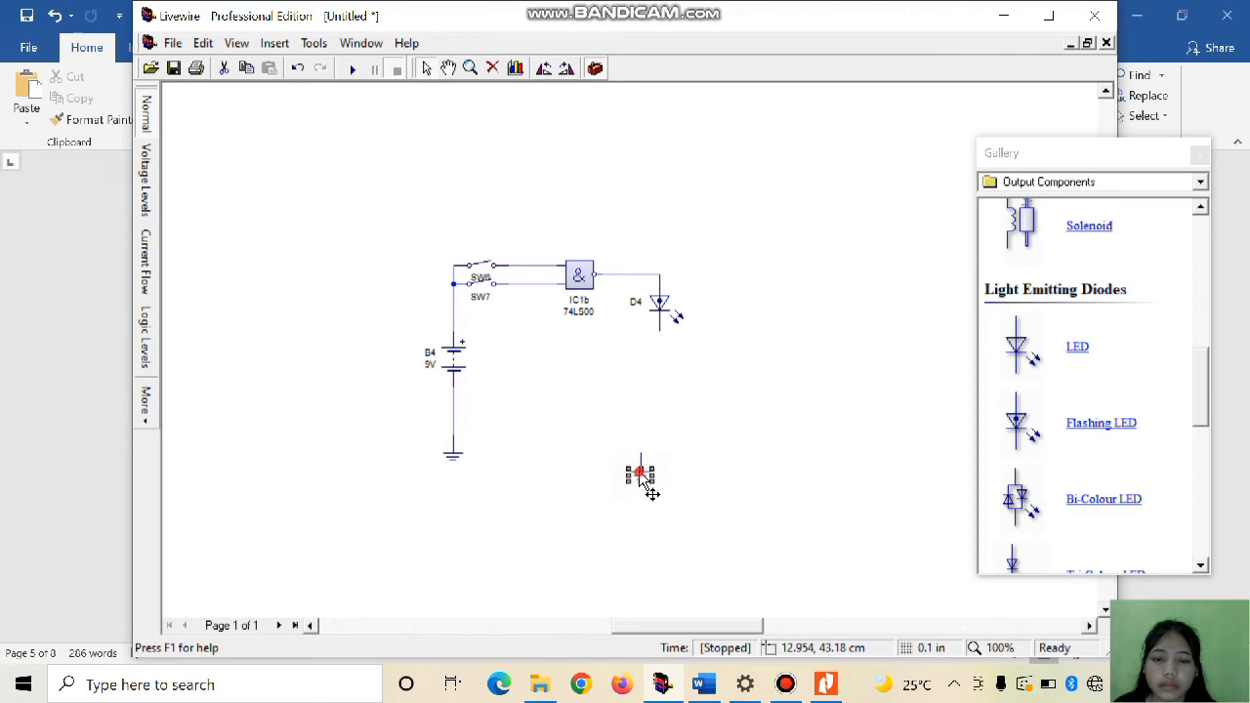
pyautogui.moveTo(665, 442); pyautogui.dragTo(659, 410)
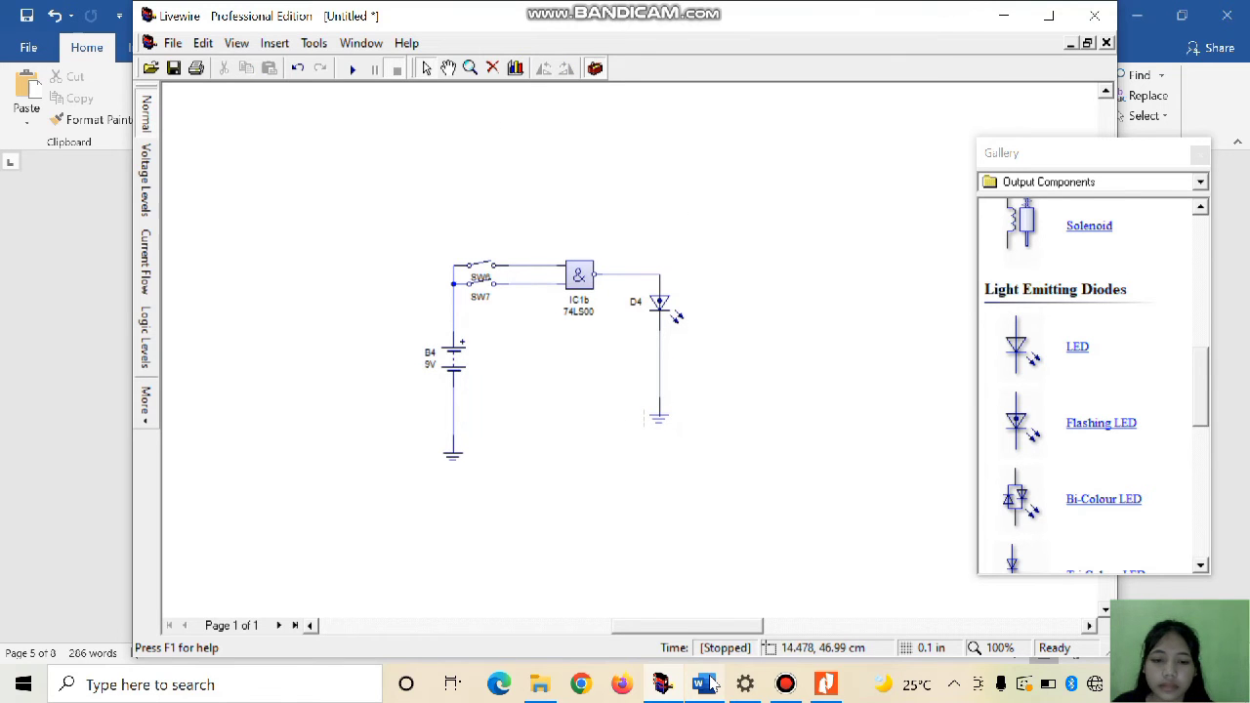
# - Switch to Word to check the NAND gate's symbol and truth table, and return to Livewire
pyautogui.moveTo(712, 685)
pyautogui.click(720, 580)
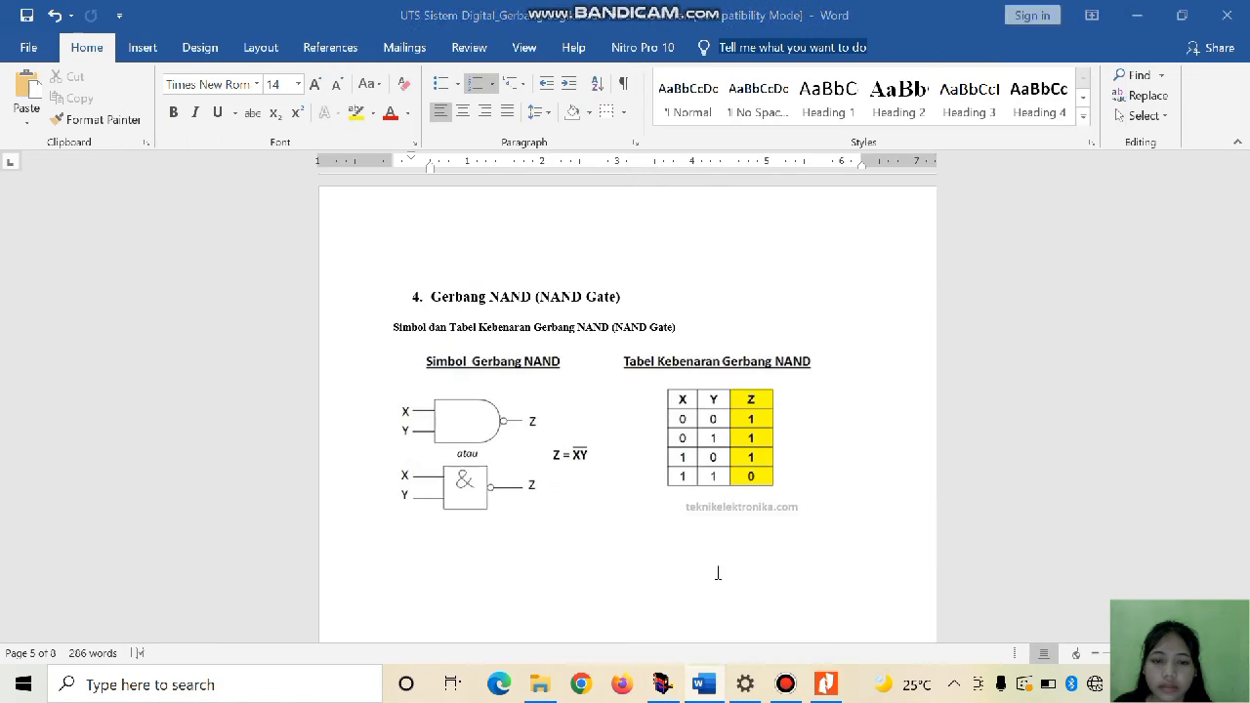
pyautogui.moveTo(716, 689)
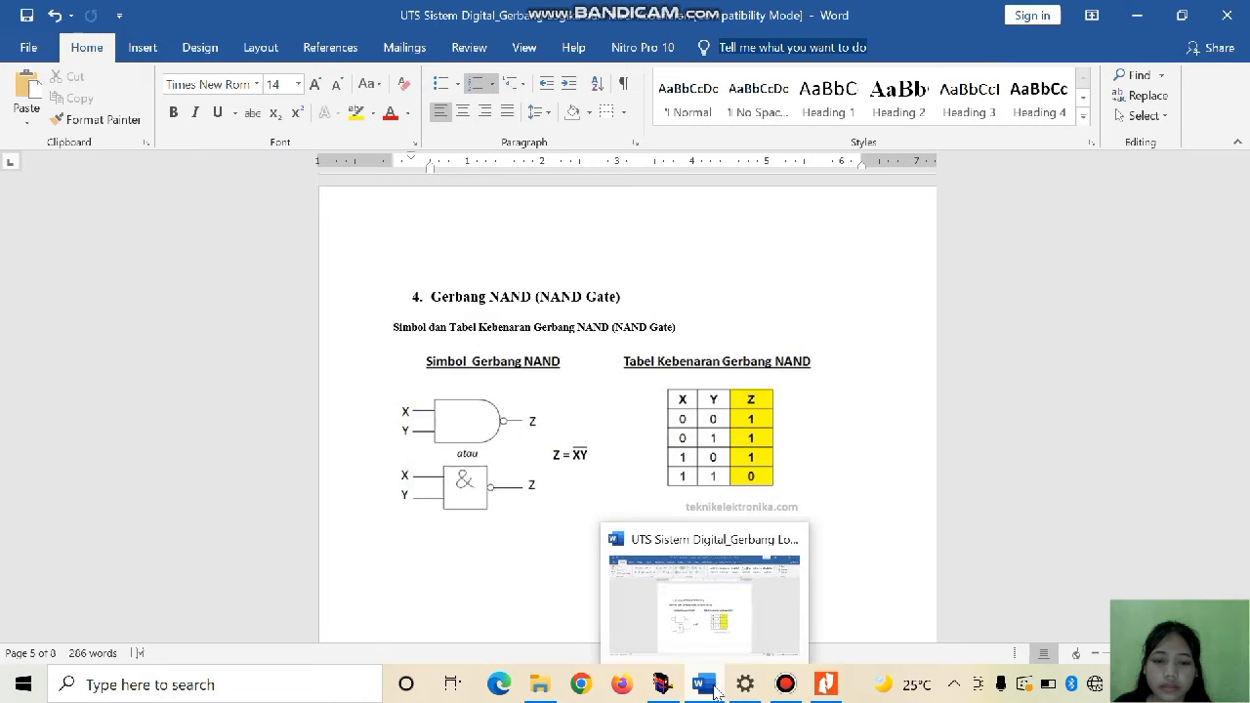
pyautogui.click(713, 639)
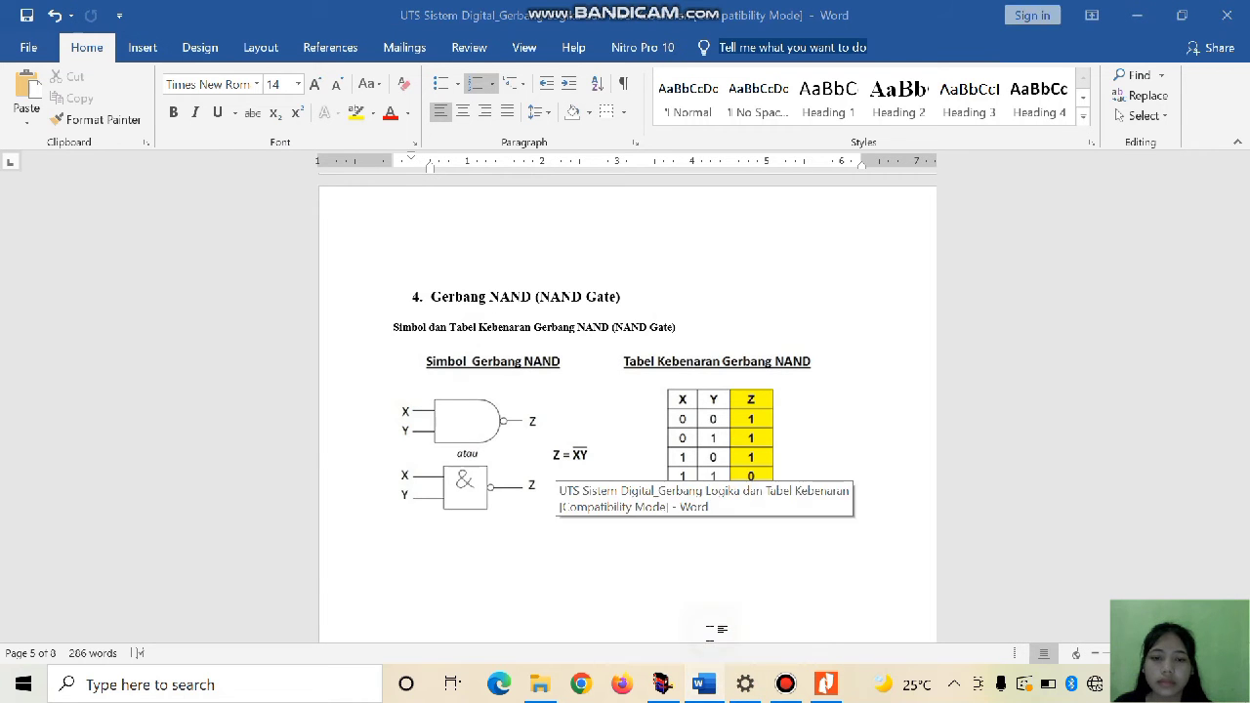
pyautogui.moveTo(660, 678)
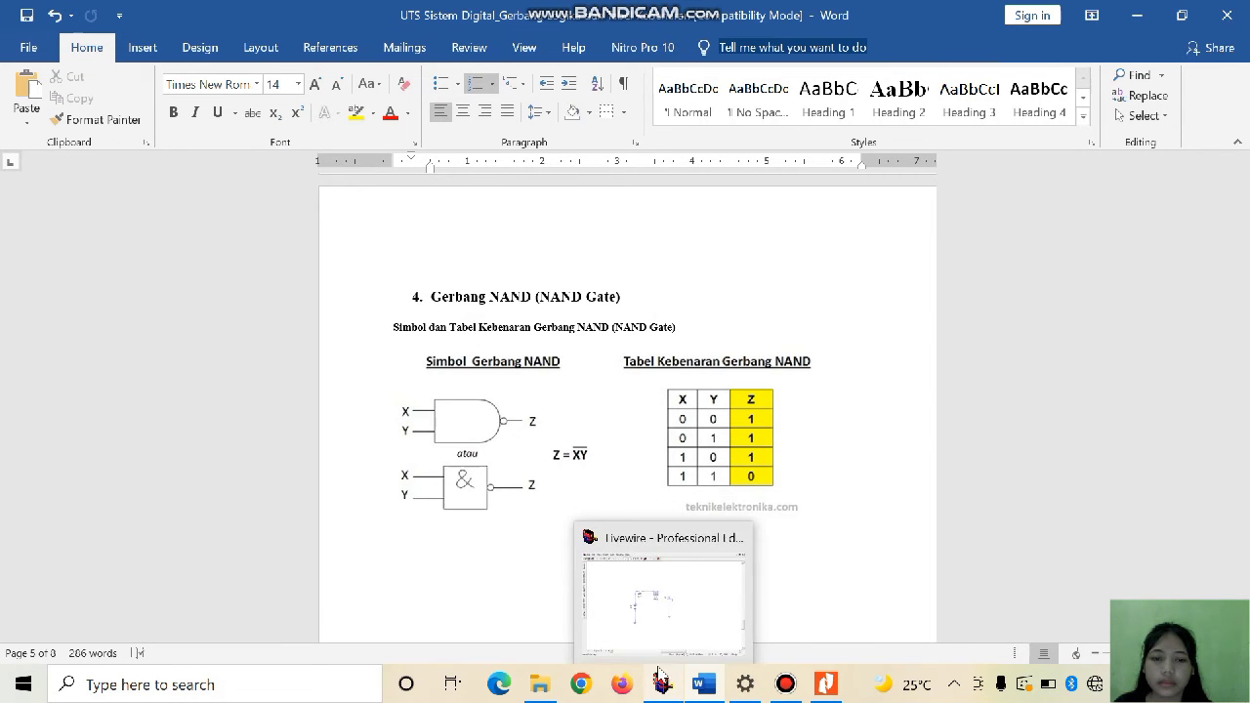
pyautogui.click(667, 596)
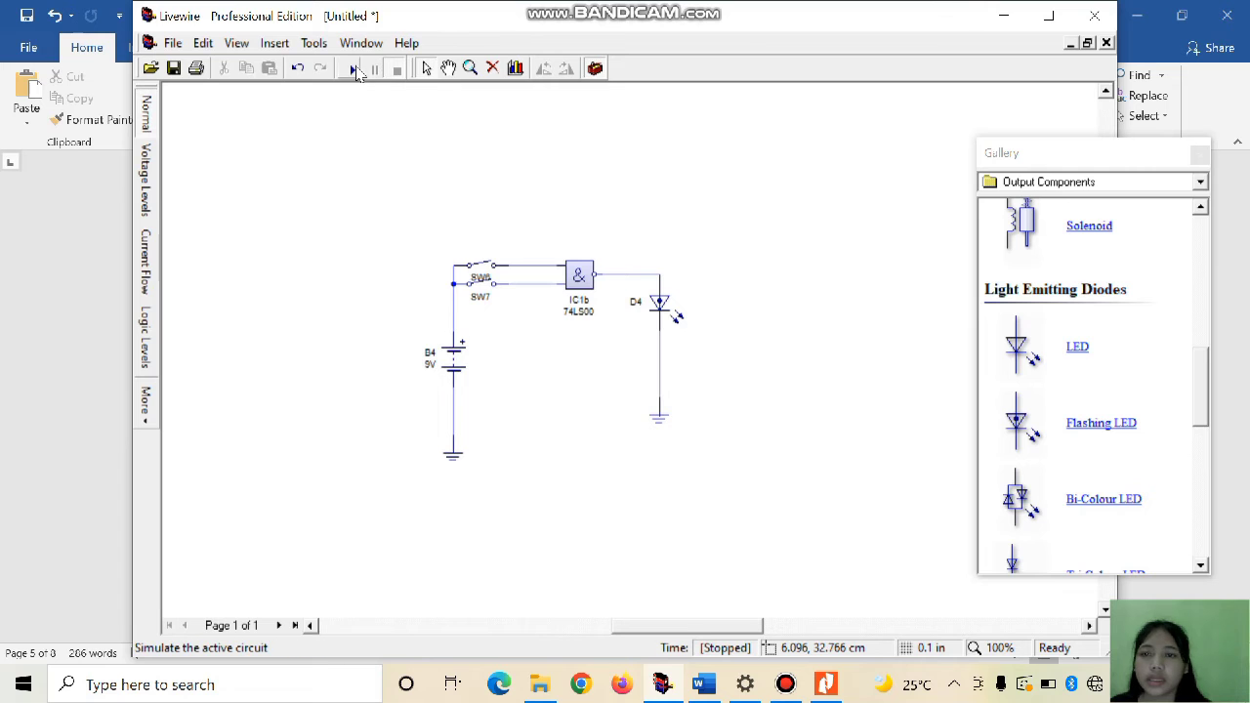
# - Run the circuit simulation with both switches open and compare the LED output with the NAND truth table in Word
pyautogui.click(353, 70)
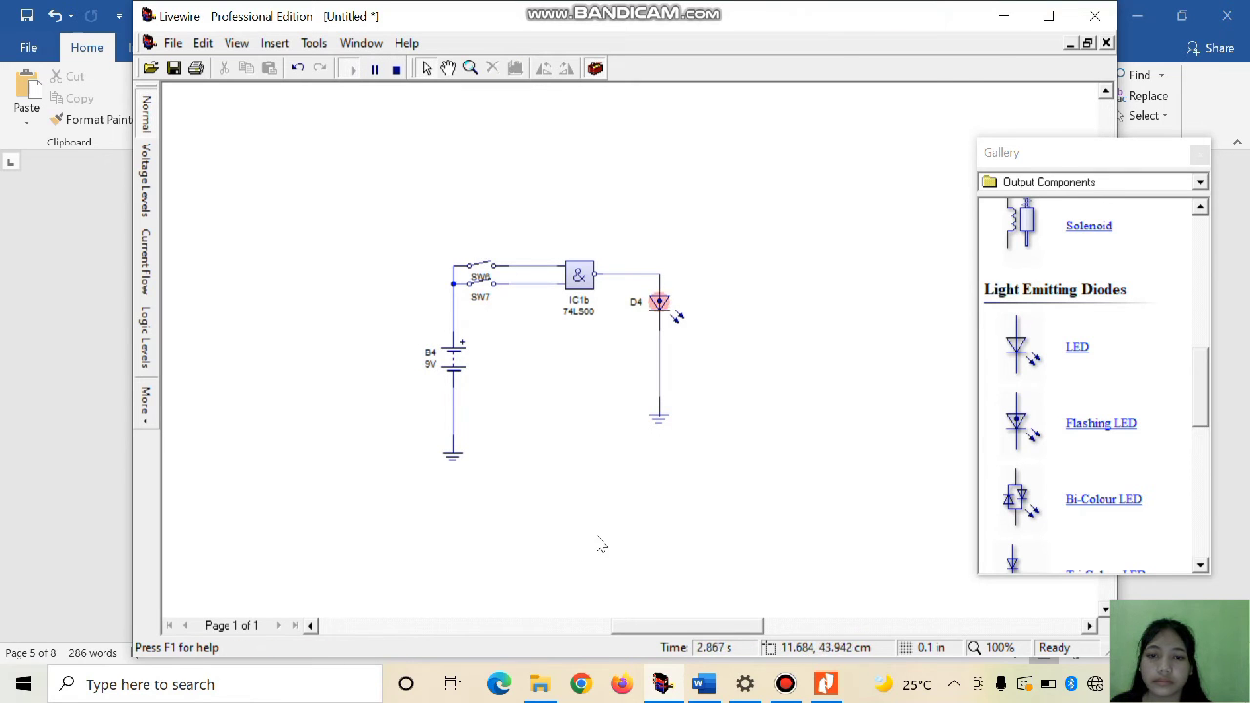
pyautogui.moveTo(705, 683)
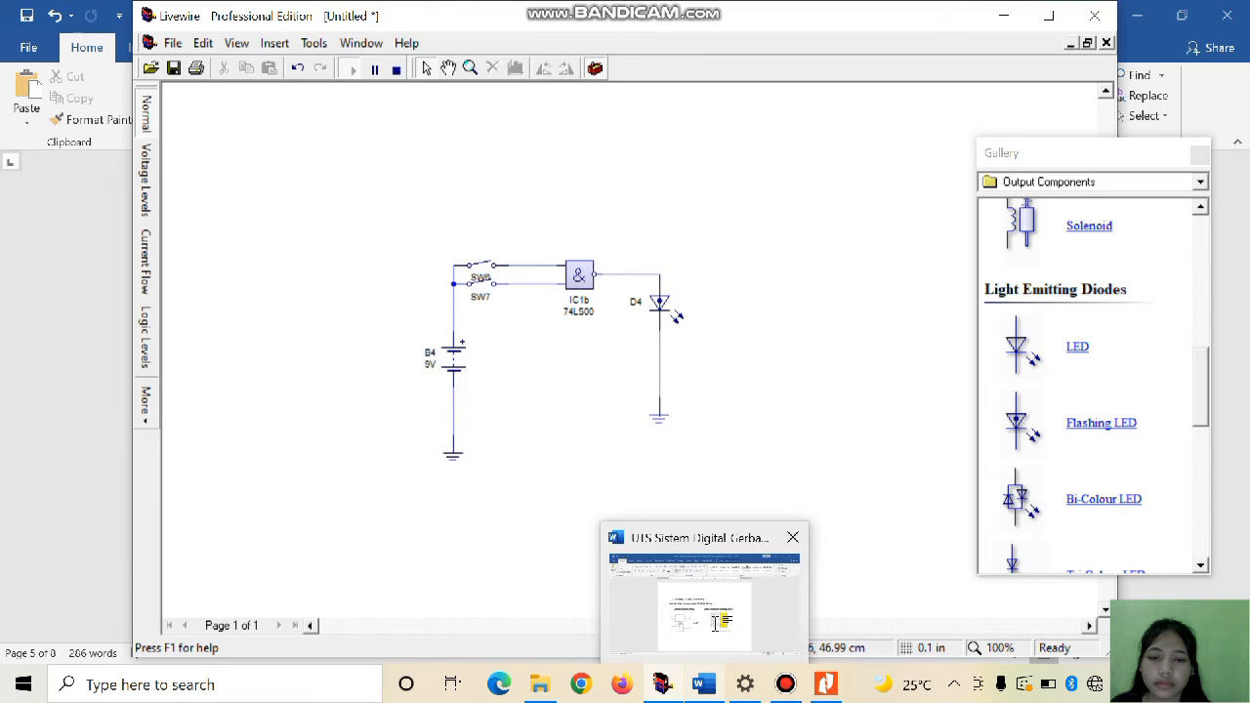
pyautogui.click(723, 619)
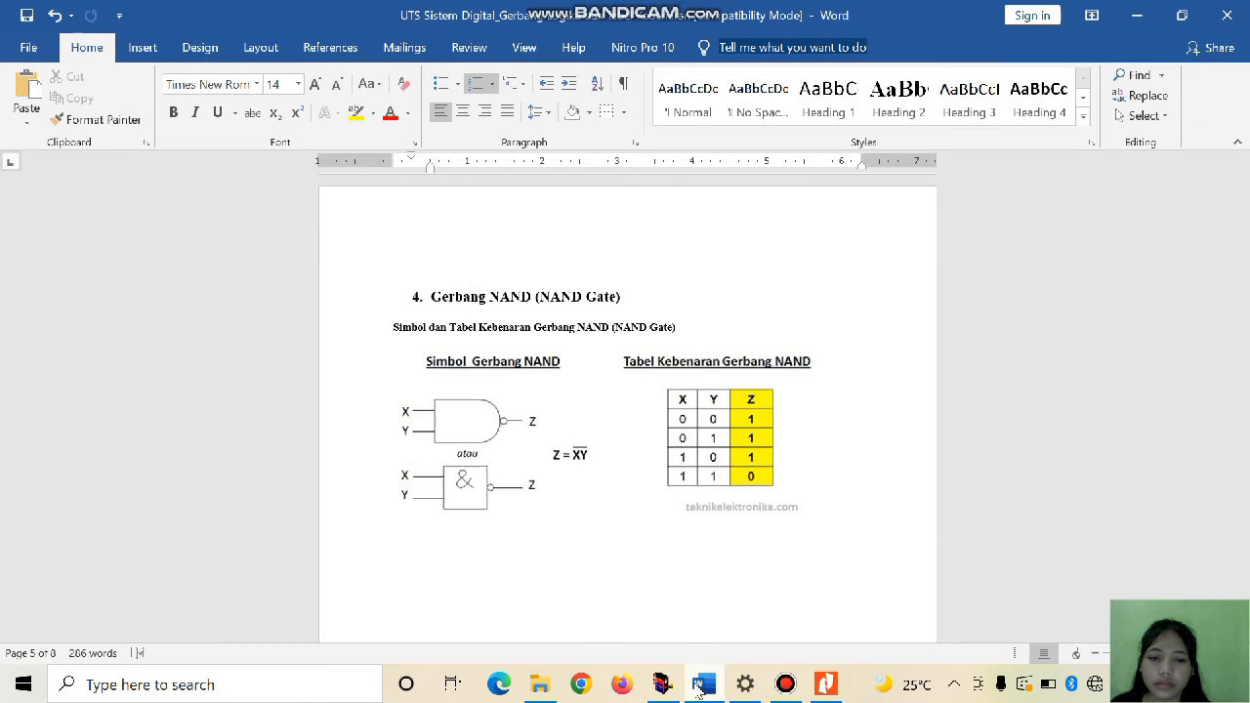
pyautogui.moveTo(699, 688)
pyautogui.click(705, 621)
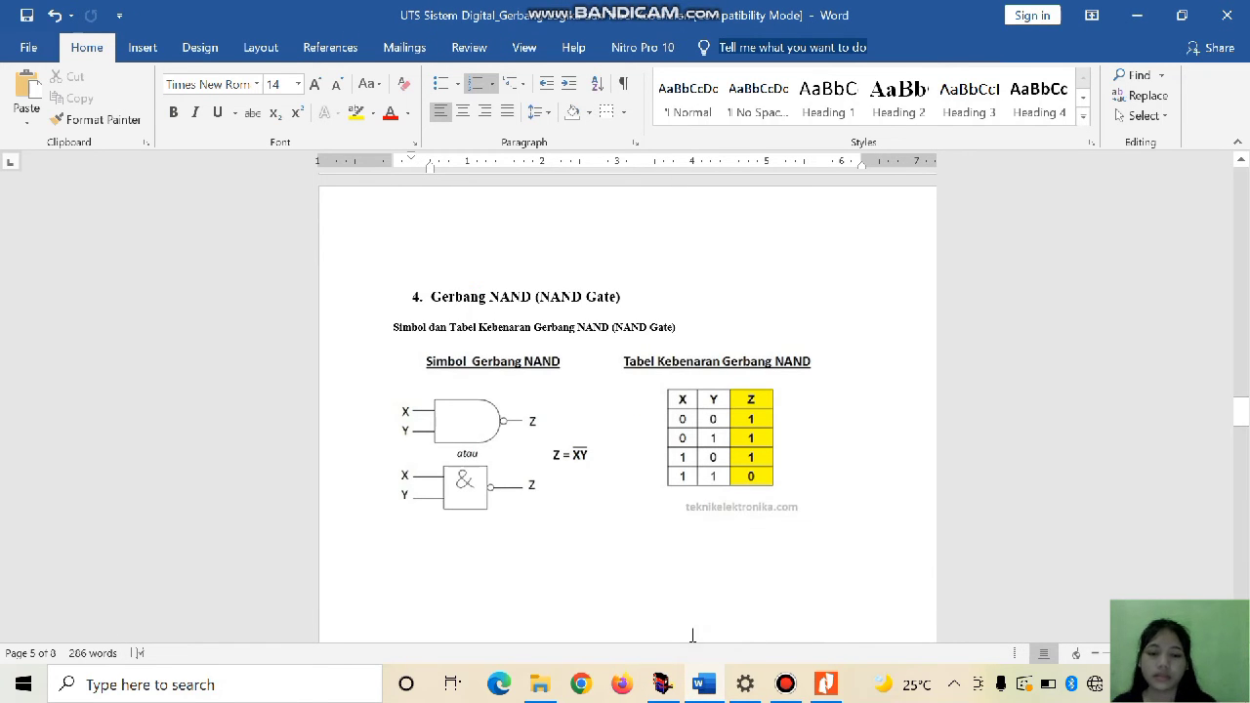
pyautogui.click(662, 684)
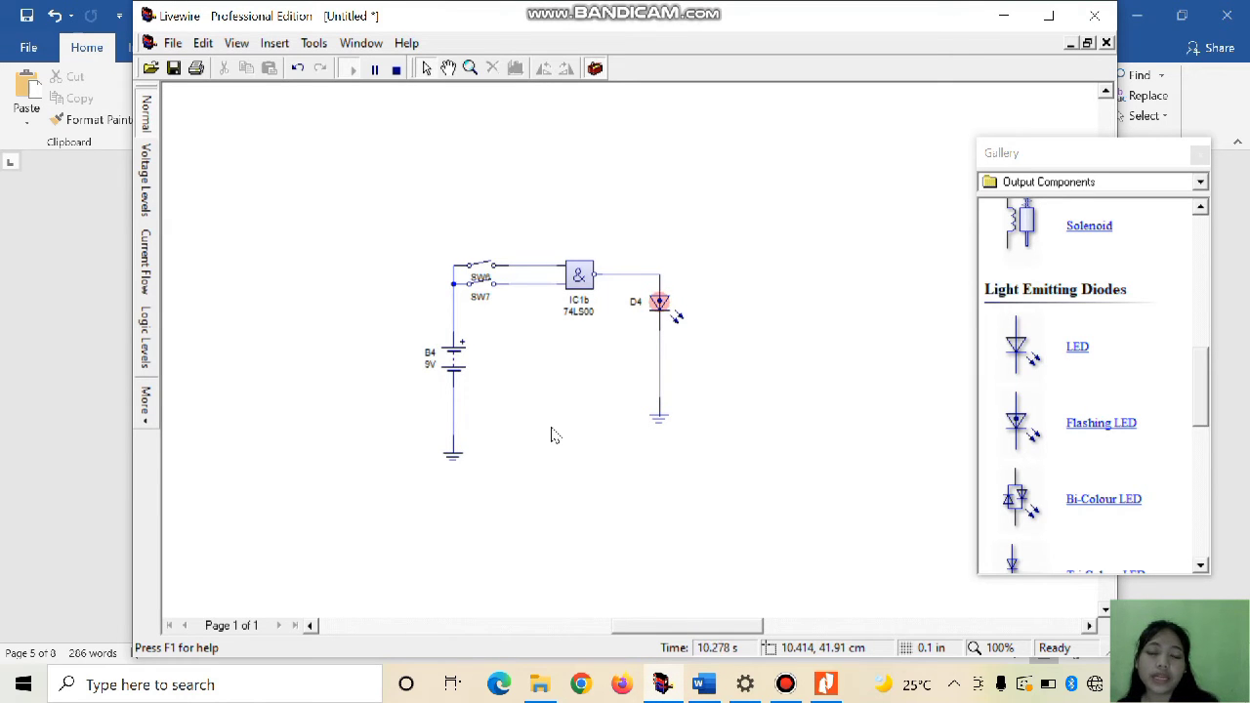
# - Close both switches in the running simulation and compare the LED output with the NAND truth table in Word
pyautogui.click(485, 268)
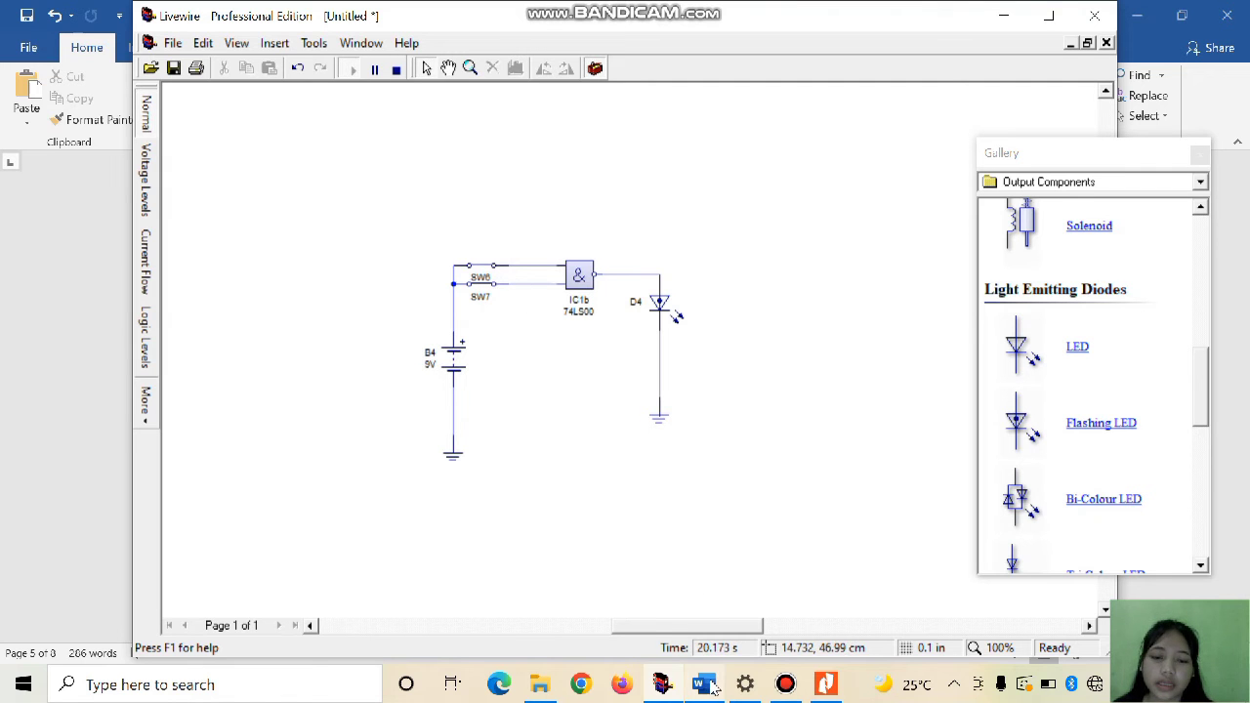
pyautogui.moveTo(710, 687)
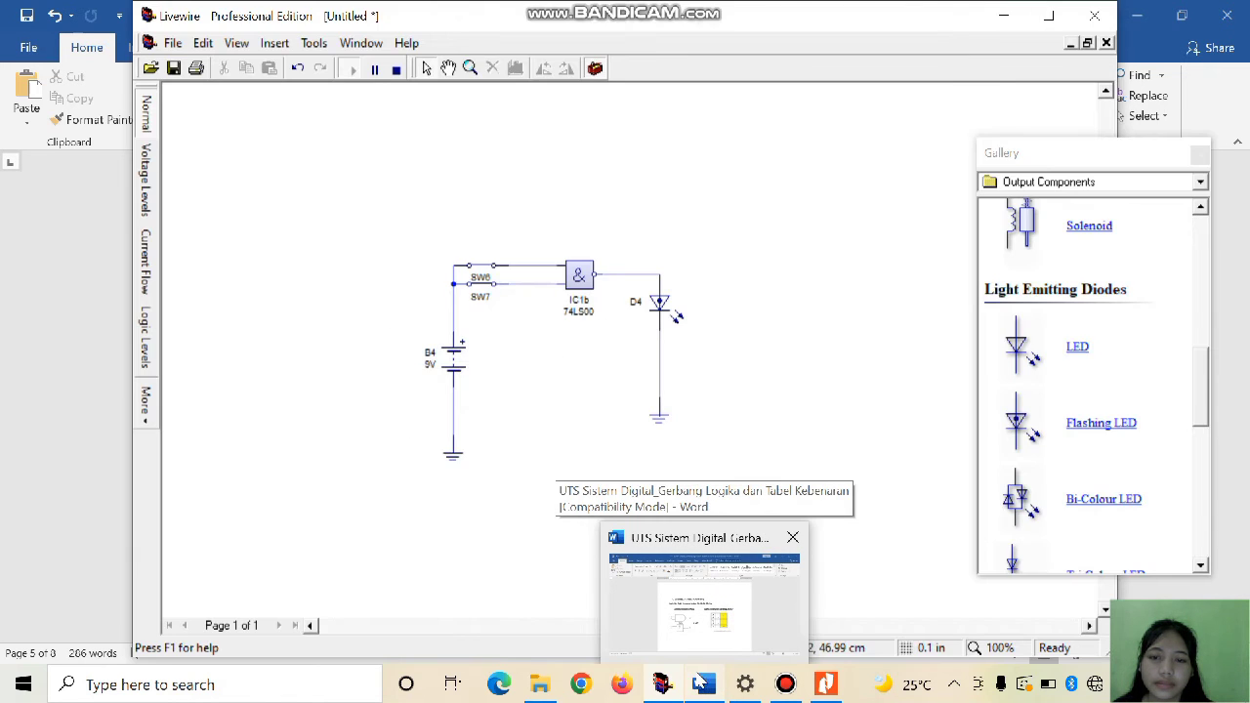
pyautogui.click(700, 682)
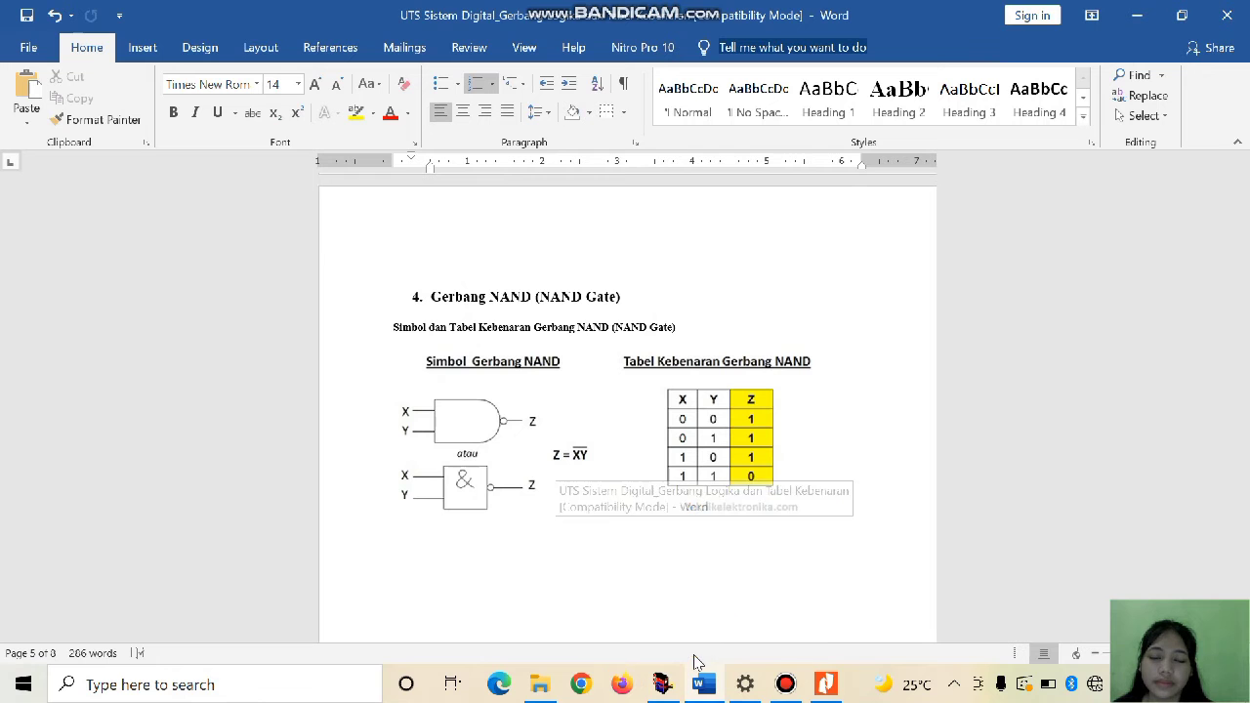
pyautogui.moveTo(793, 687)
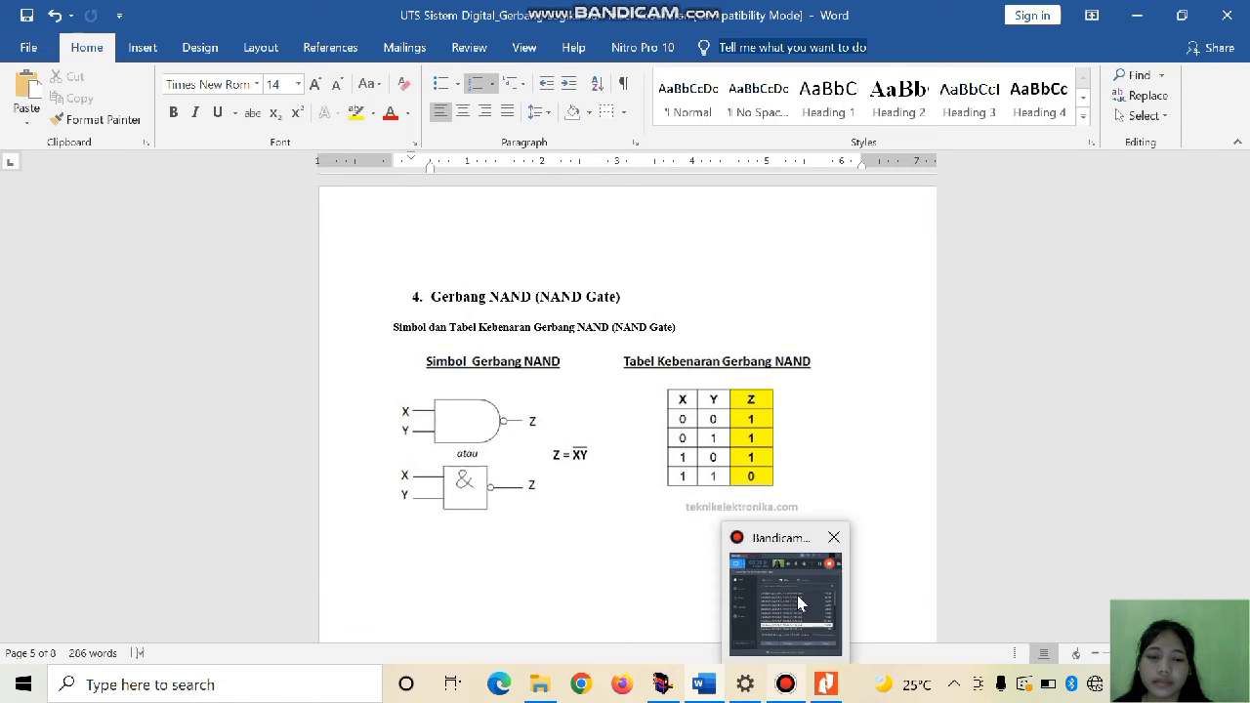
pyautogui.click(797, 595)
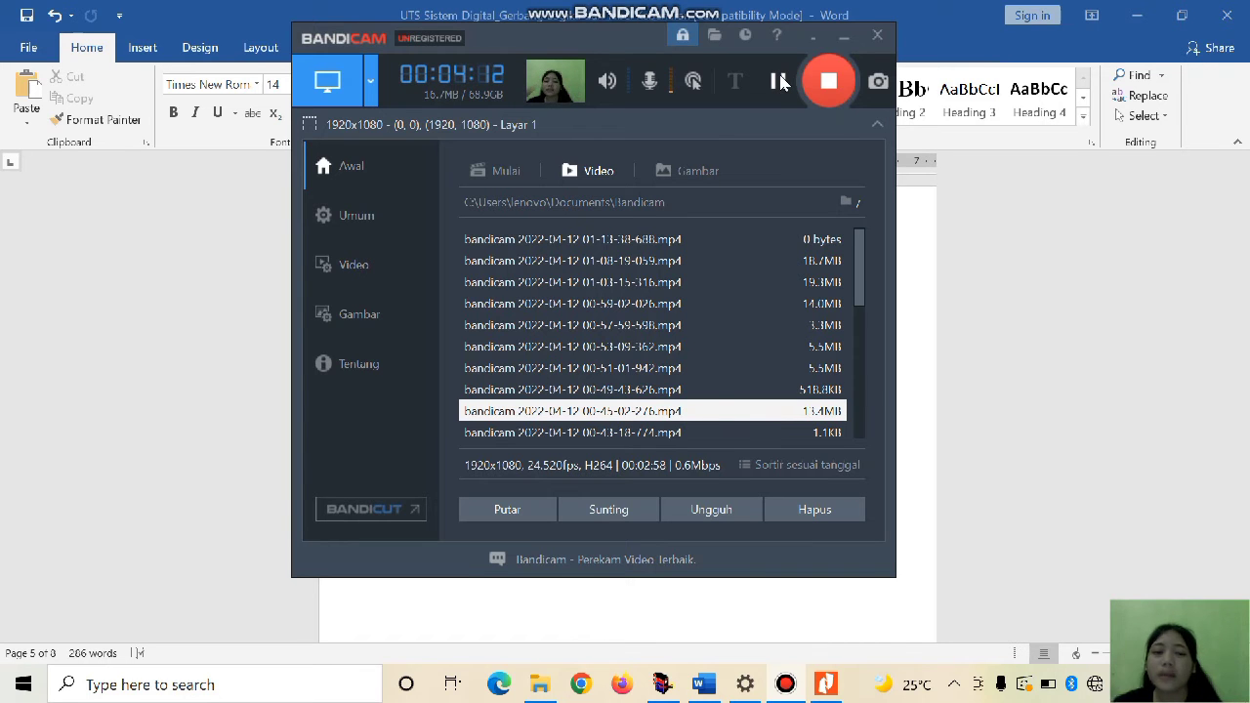
pyautogui.click(781, 88)
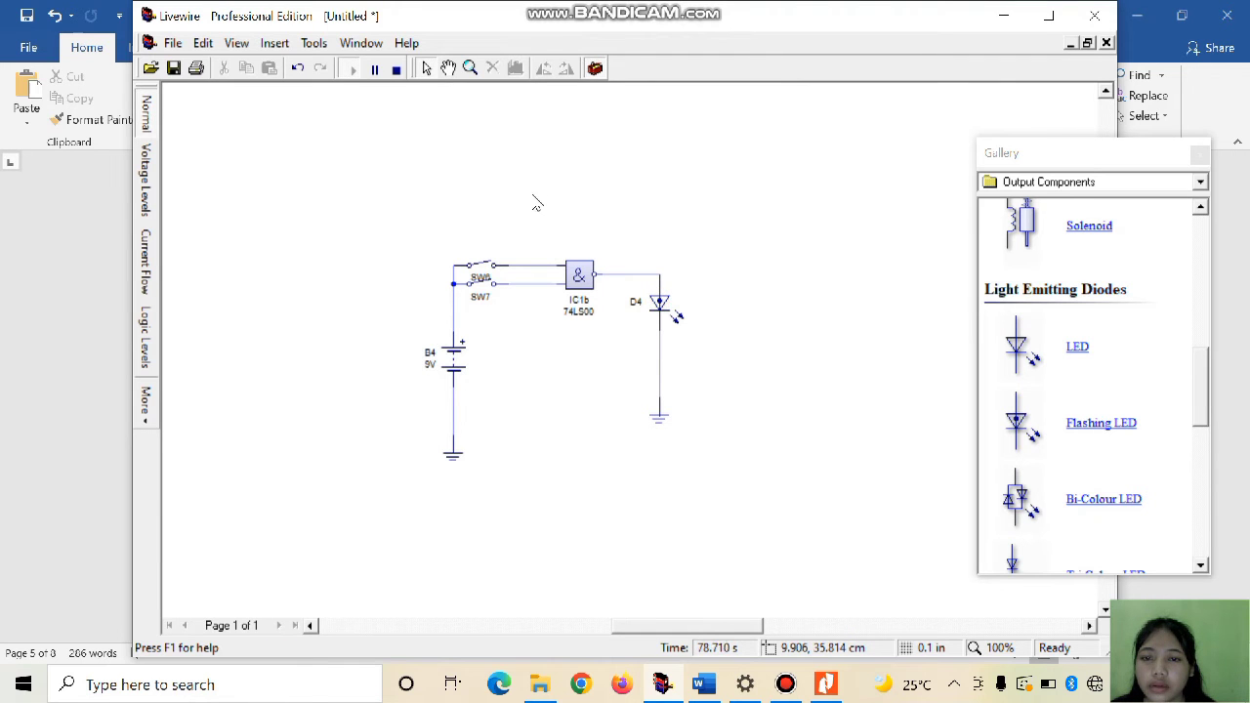
# - Toggle the upper and lower switches to test the NAND gate's input combinations, finishing with both switches closed
pyautogui.click(488, 271)
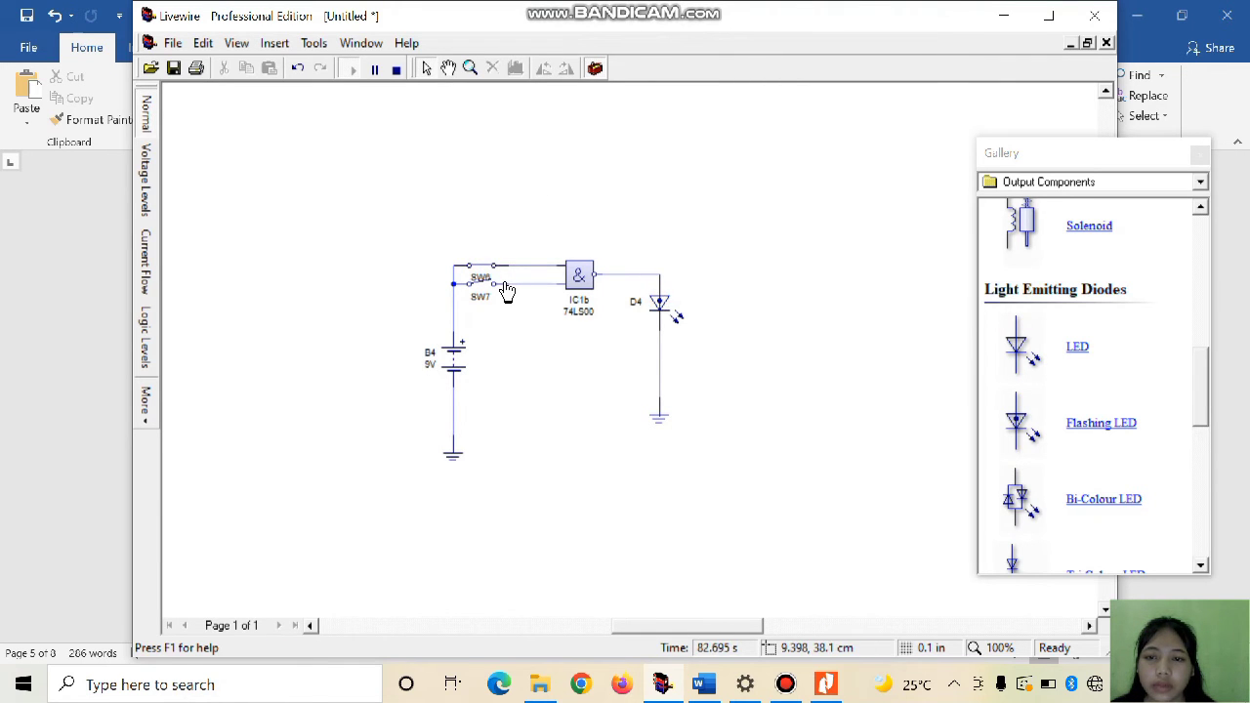
pyautogui.click(483, 273)
pyautogui.click(483, 280)
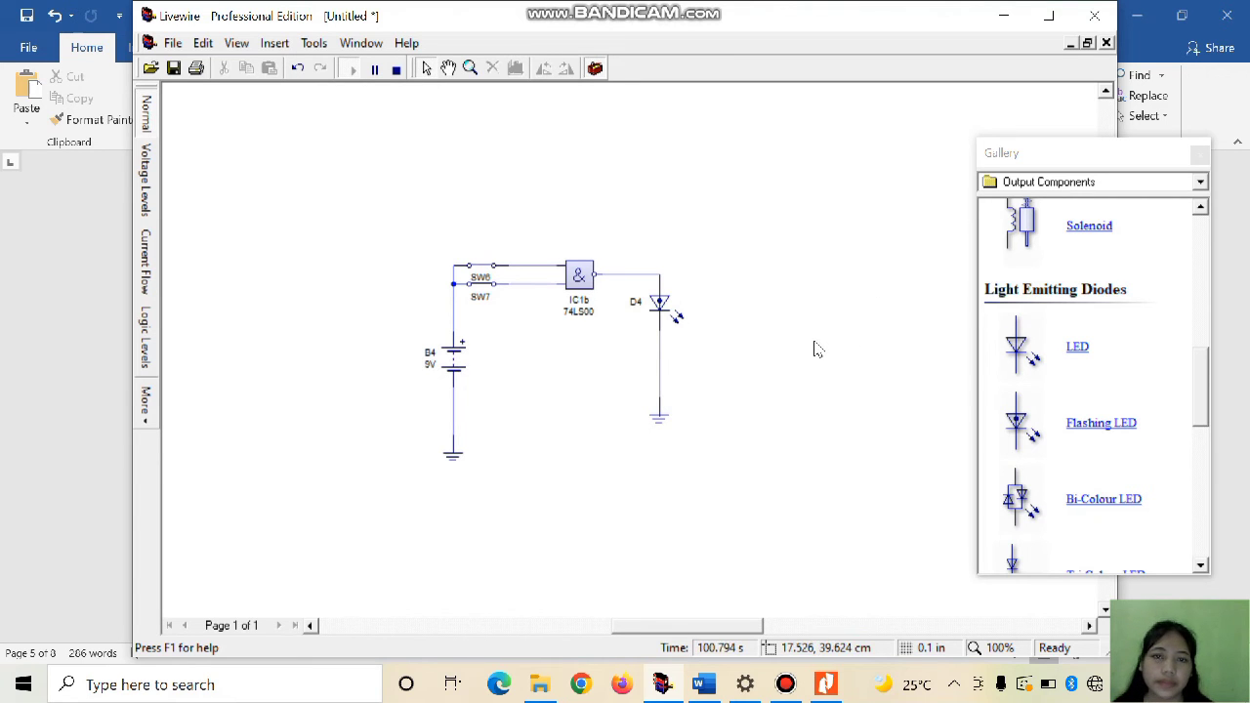
# - Review the list of required gates in the assignment PDF and go to the NOR gate section in the Word document
pyautogui.moveTo(828, 689)
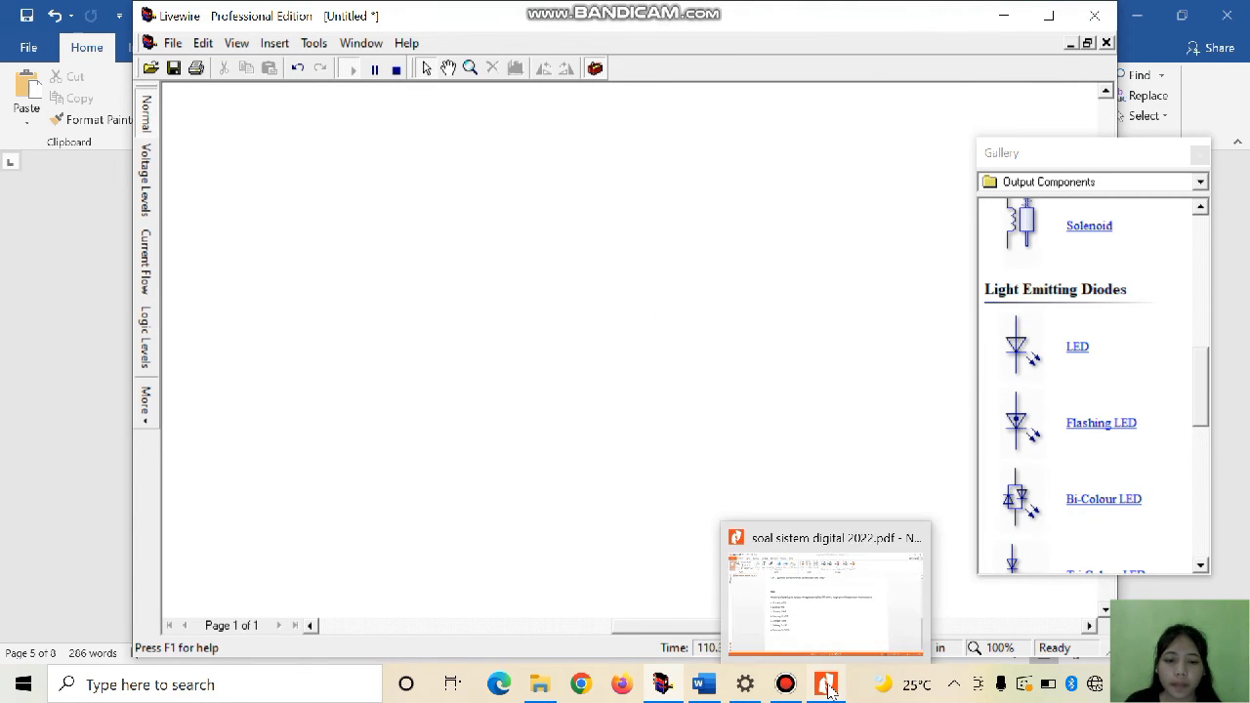
pyautogui.click(823, 600)
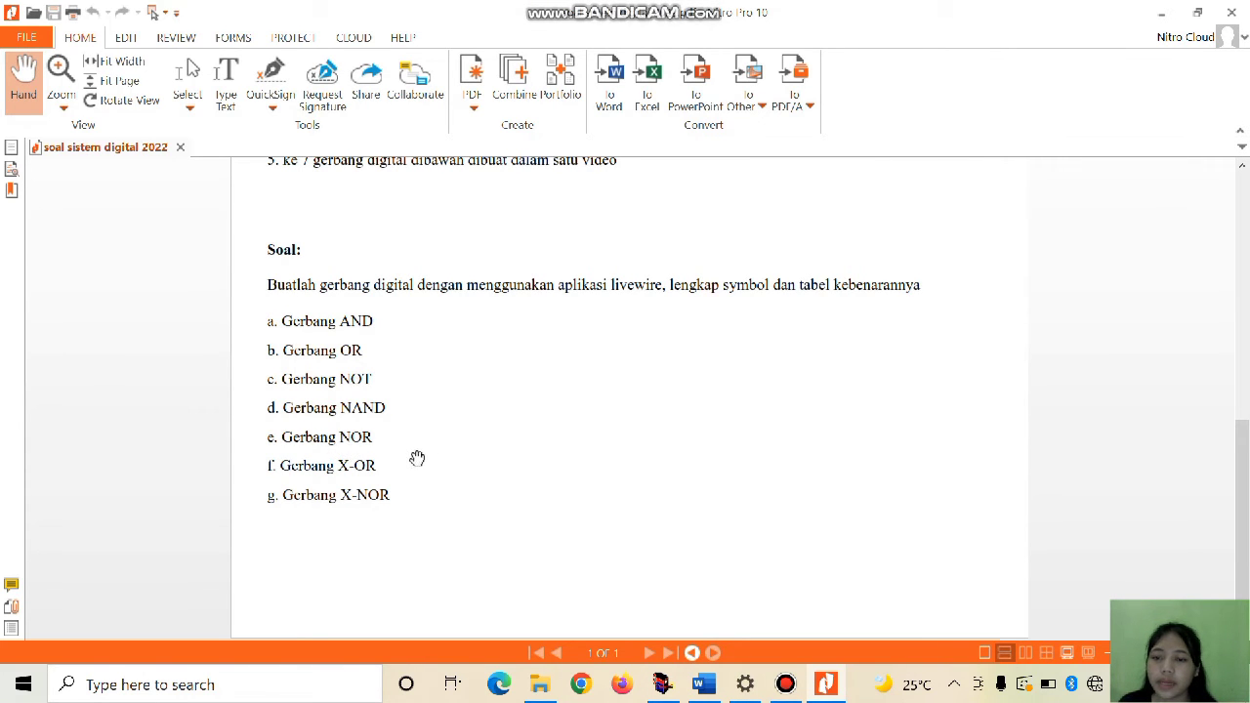
pyautogui.click(710, 642)
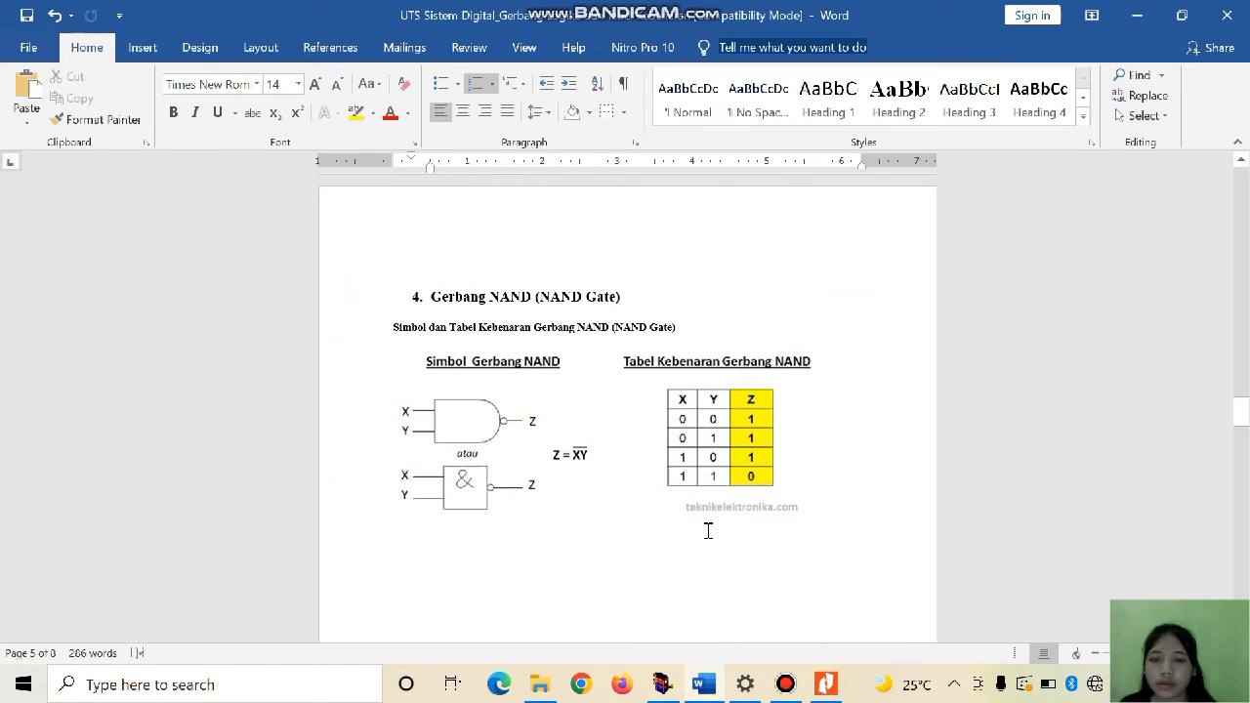
pyautogui.scroll(-10, 708, 530)
pyautogui.scroll(-5, 707, 530)
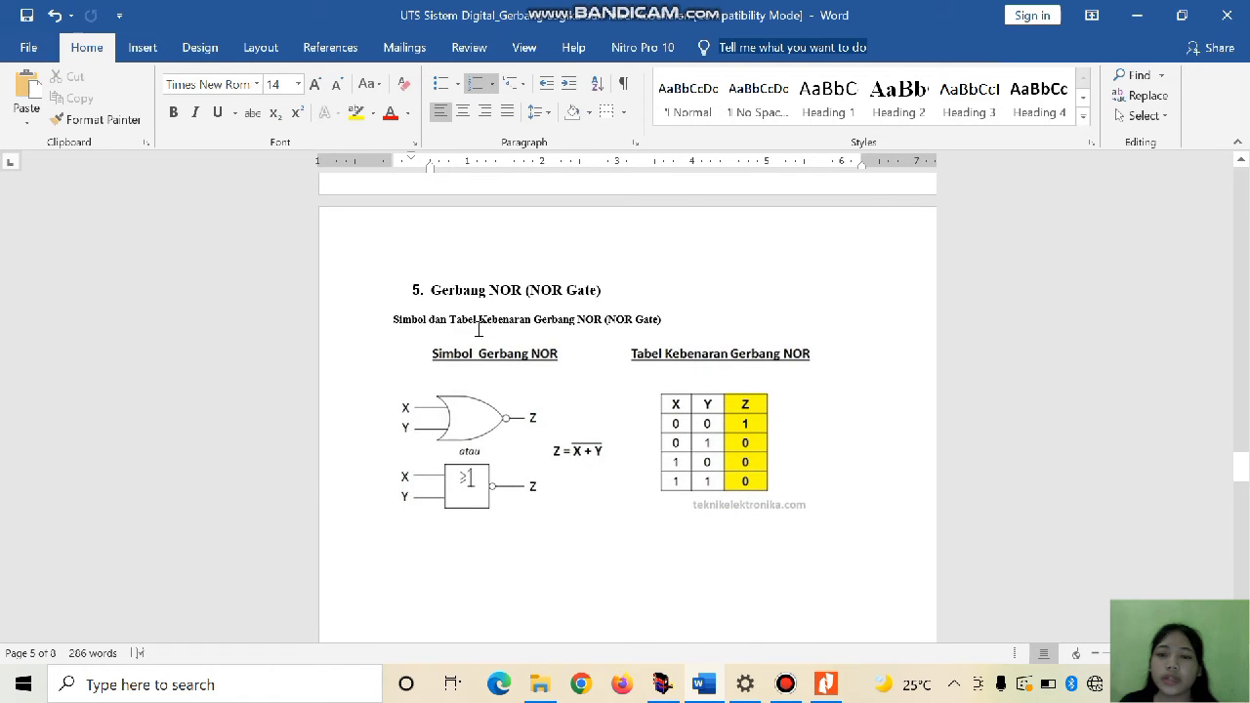
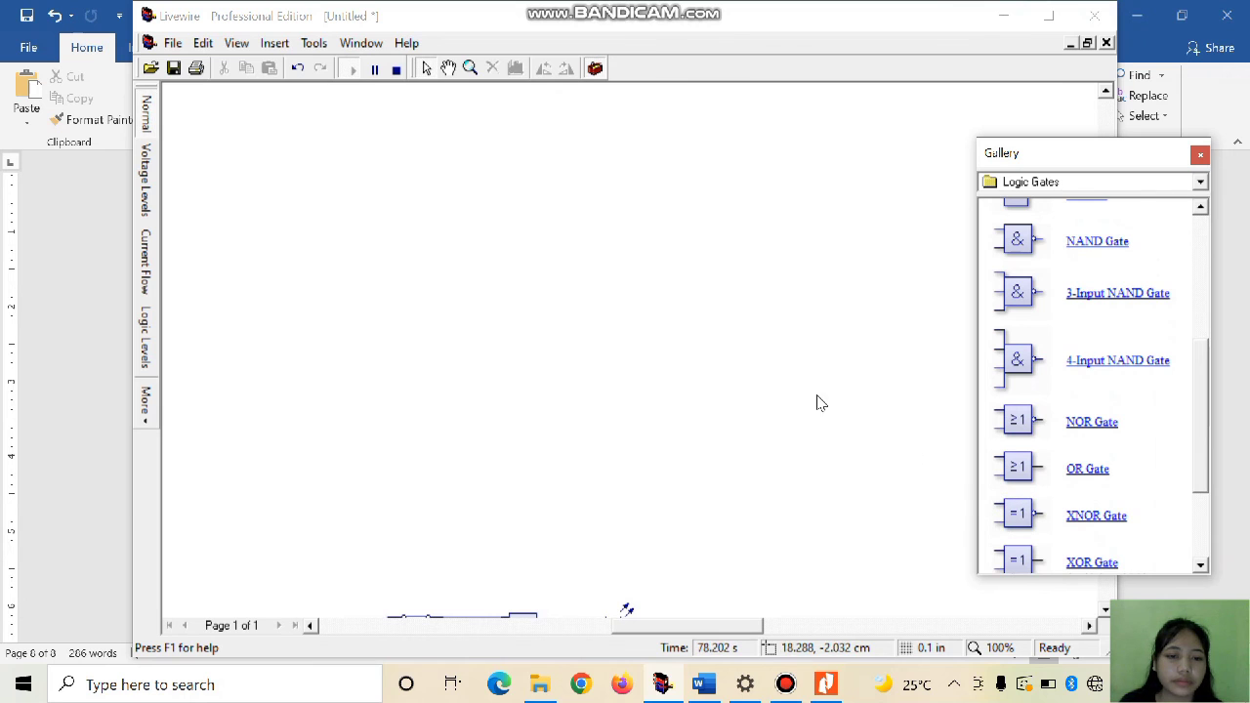
# - Place an XNOR gate from the logic gates gallery in the empty area above the existing circuit
pyautogui.moveTo(1029, 512); pyautogui.dragTo(561, 271)
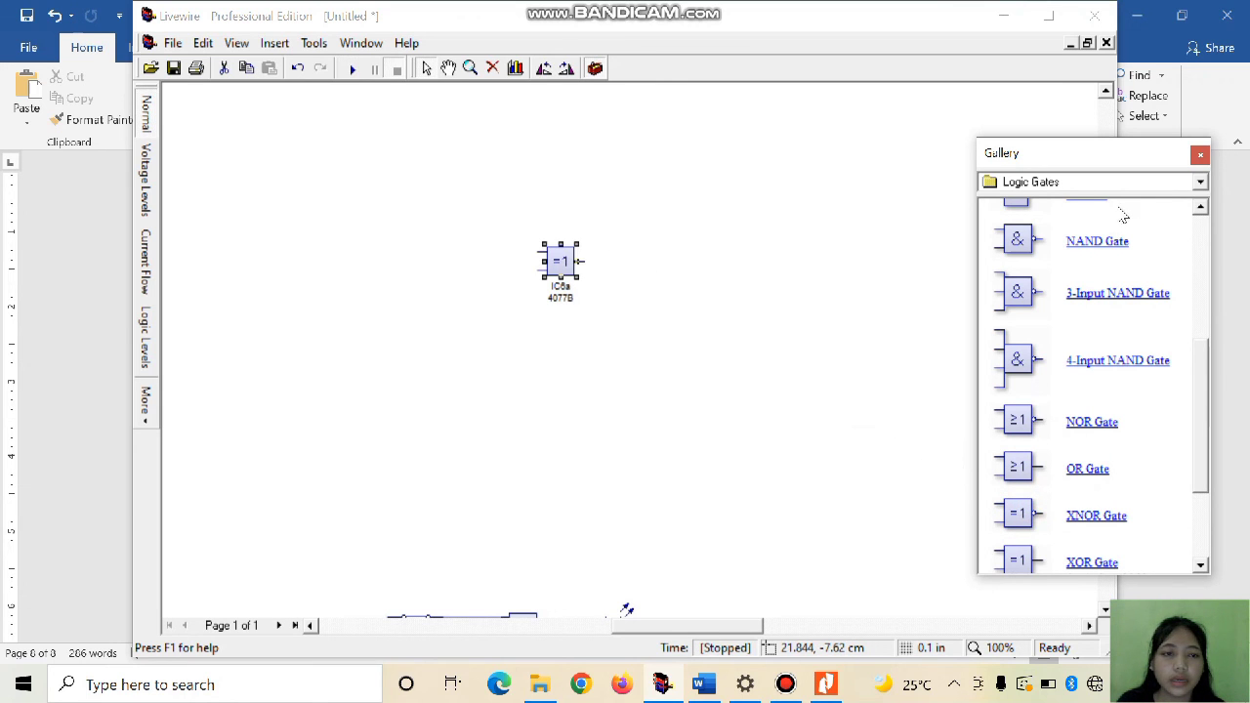
# - Place two SPST switches beside the XNOR gate's inputs, one above the other, using the input components gallery
pyautogui.click(1159, 183)
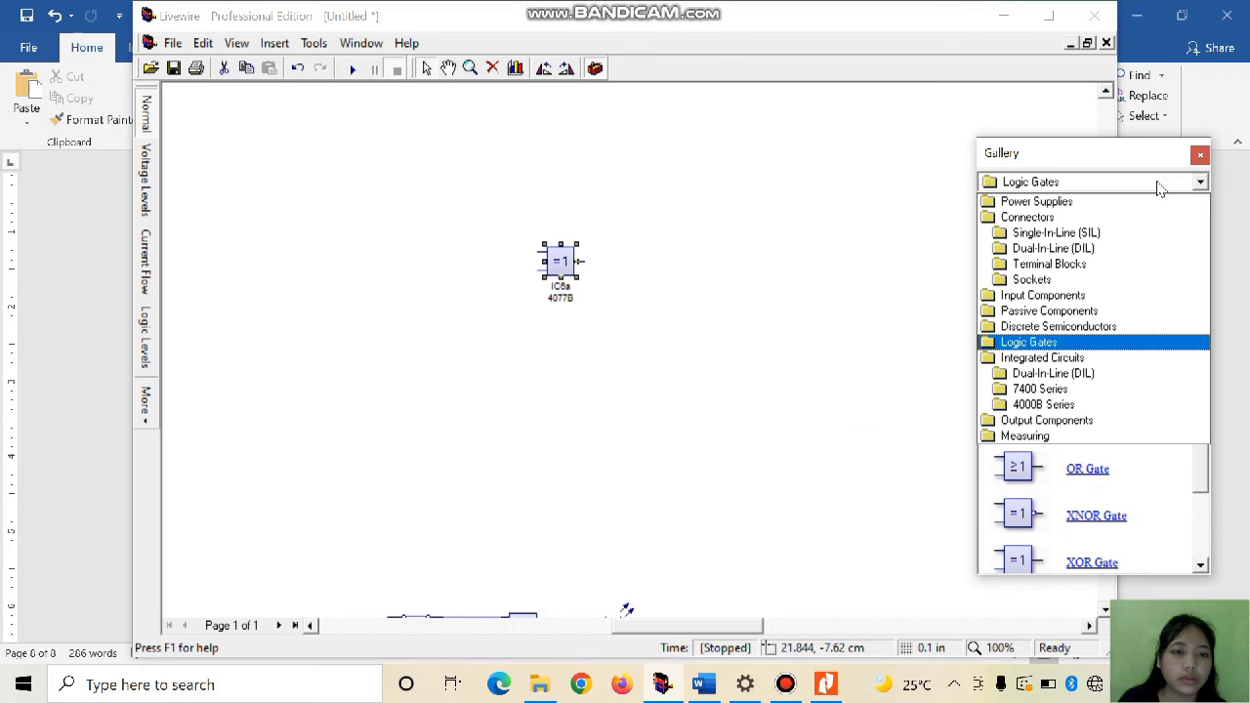
pyautogui.click(1071, 295)
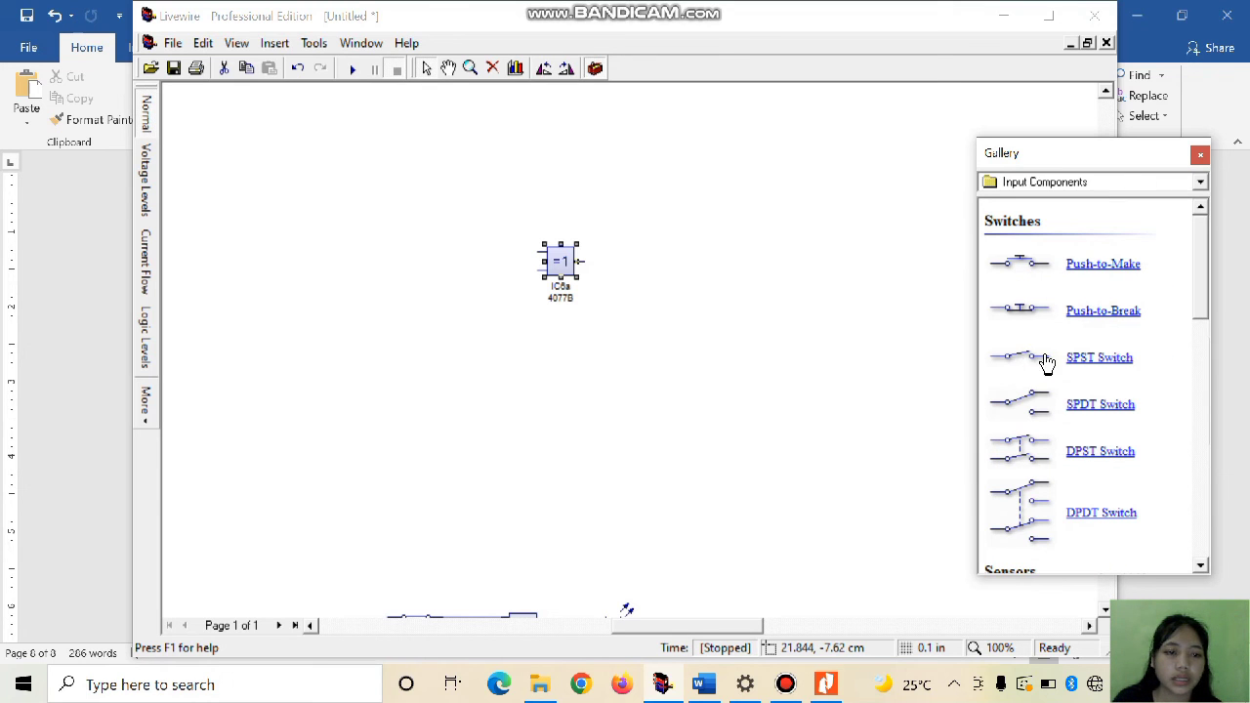
pyautogui.moveTo(1041, 365); pyautogui.dragTo(483, 247)
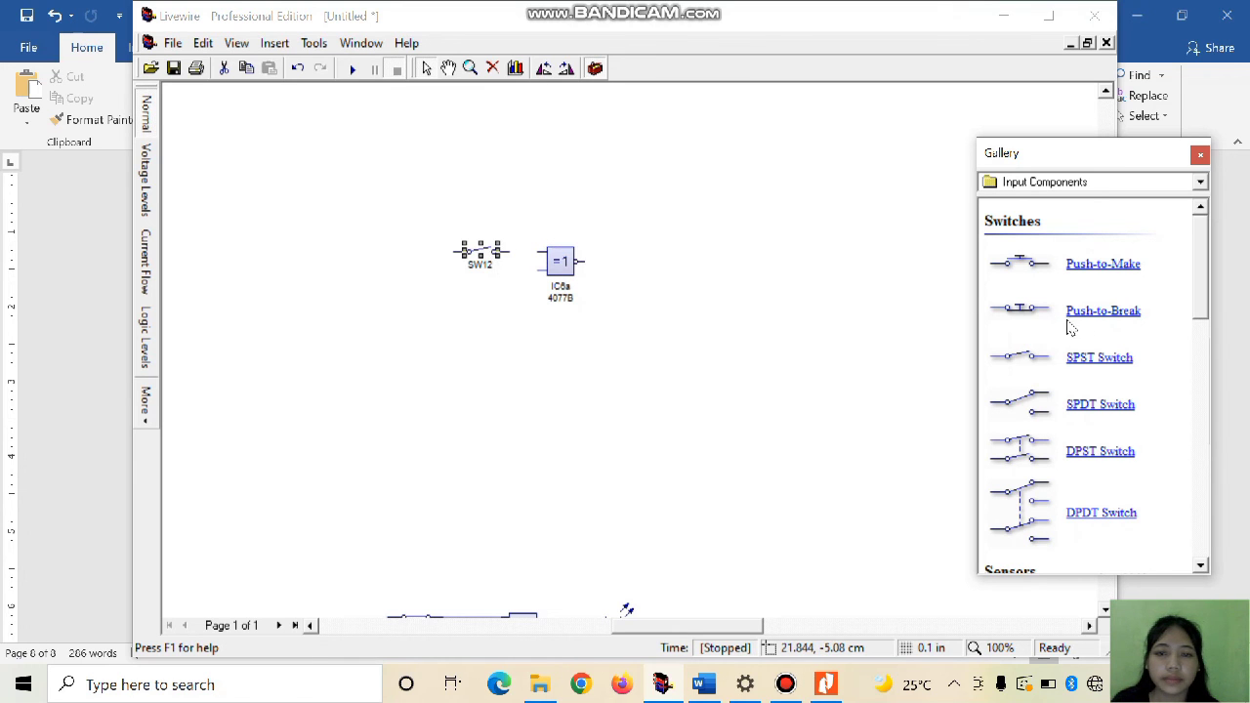
pyautogui.moveTo(1090, 366); pyautogui.dragTo(482, 272)
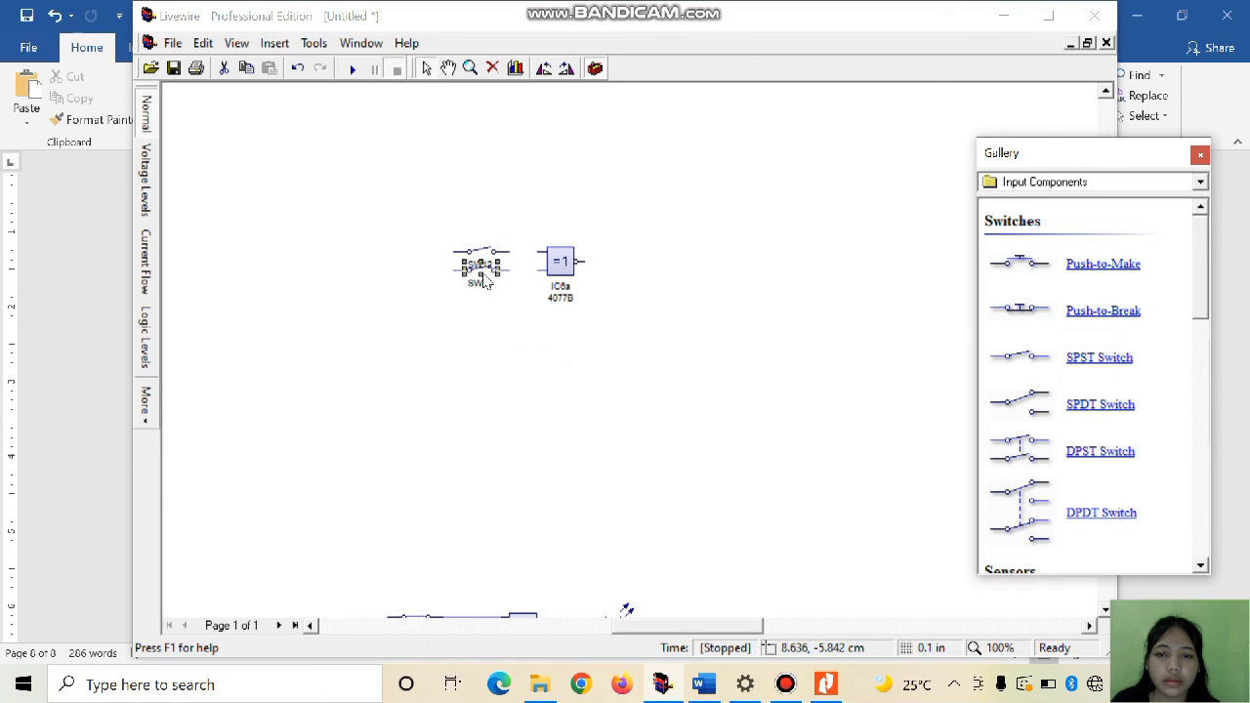
# - Add a 9V battery below the switches, a ground beneath it, and a second ground below and to the right of the gate
pyautogui.click(1138, 186)
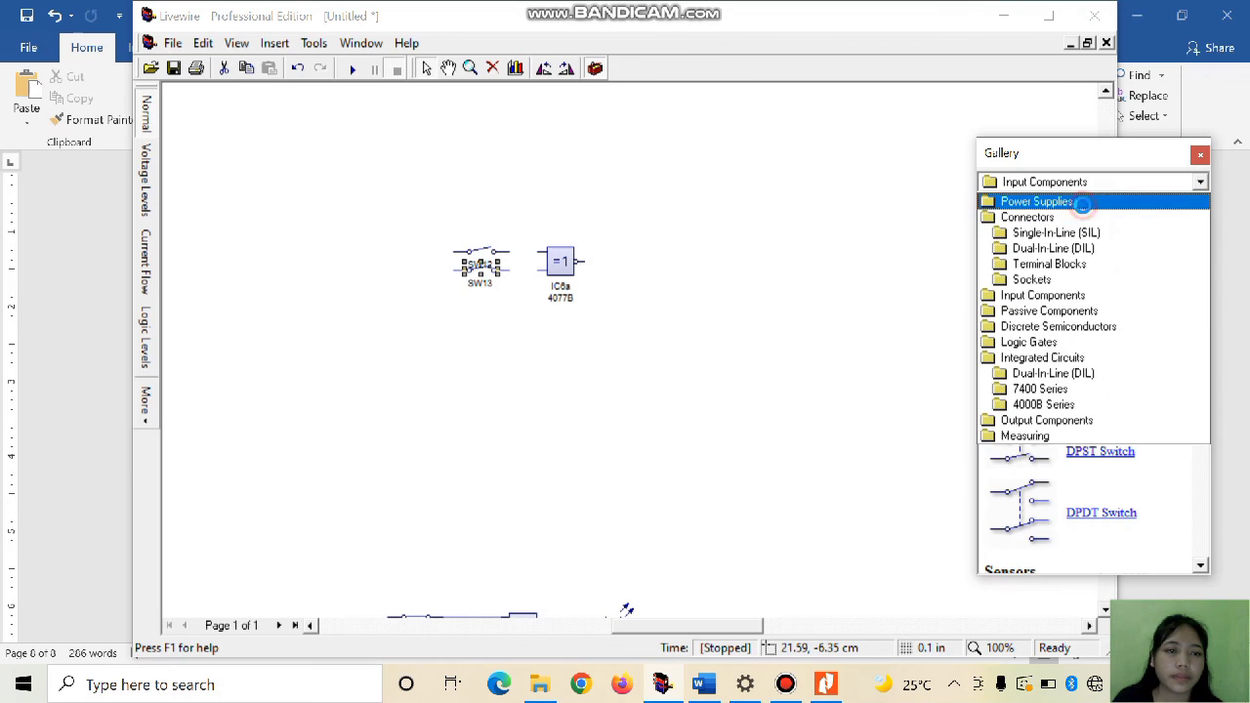
pyautogui.click(1037, 201)
pyautogui.moveTo(1023, 288); pyautogui.dragTo(457, 362)
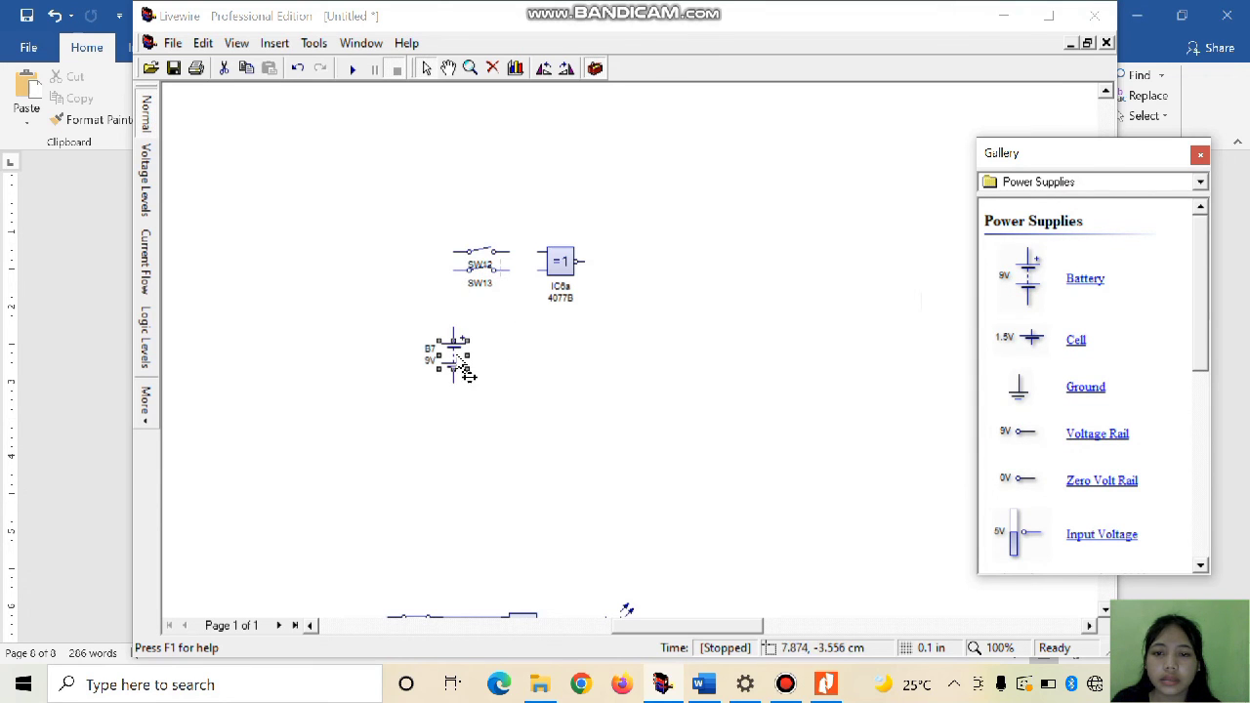
pyautogui.moveTo(1087, 394); pyautogui.dragTo(453, 479)
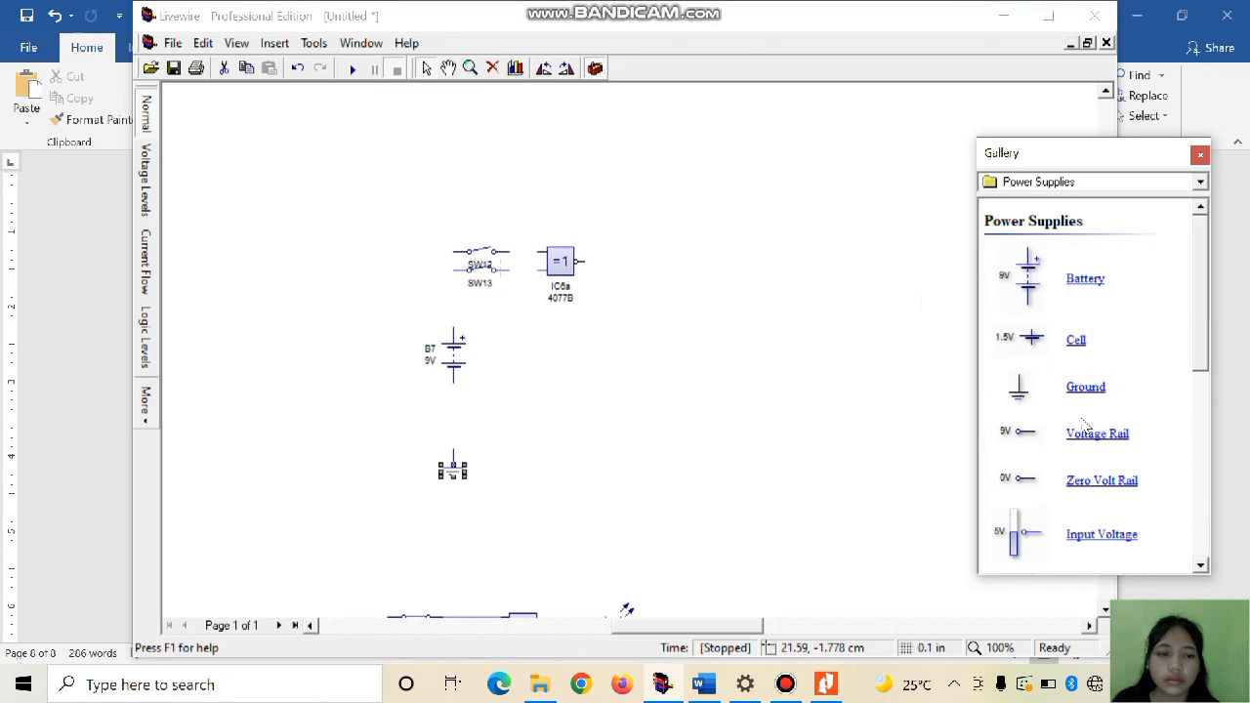
pyautogui.moveTo(1090, 394)
pyautogui.mouseDown()
pyautogui.moveTo(775, 446)
pyautogui.moveTo(633, 436)
pyautogui.moveTo(651, 432)
pyautogui.mouseUp()
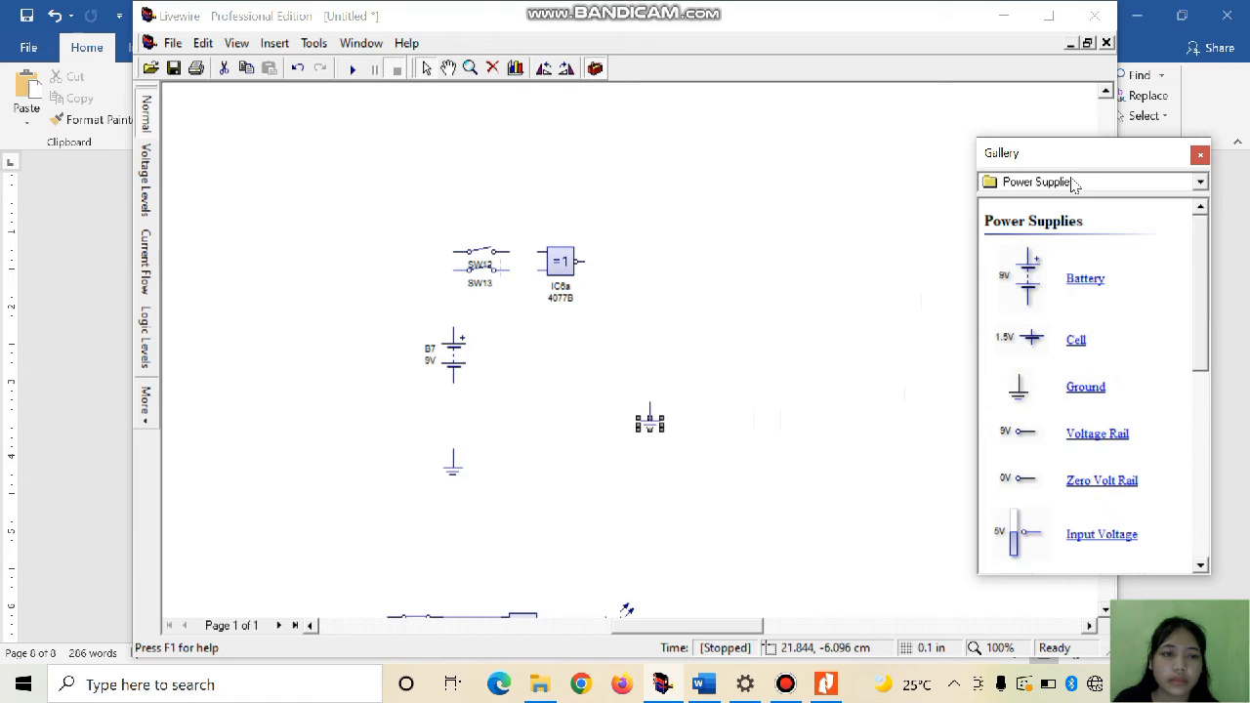
# - Place a Flashing LED from the output components between the XNOR gate's output and the second ground
pyautogui.click(1068, 182)
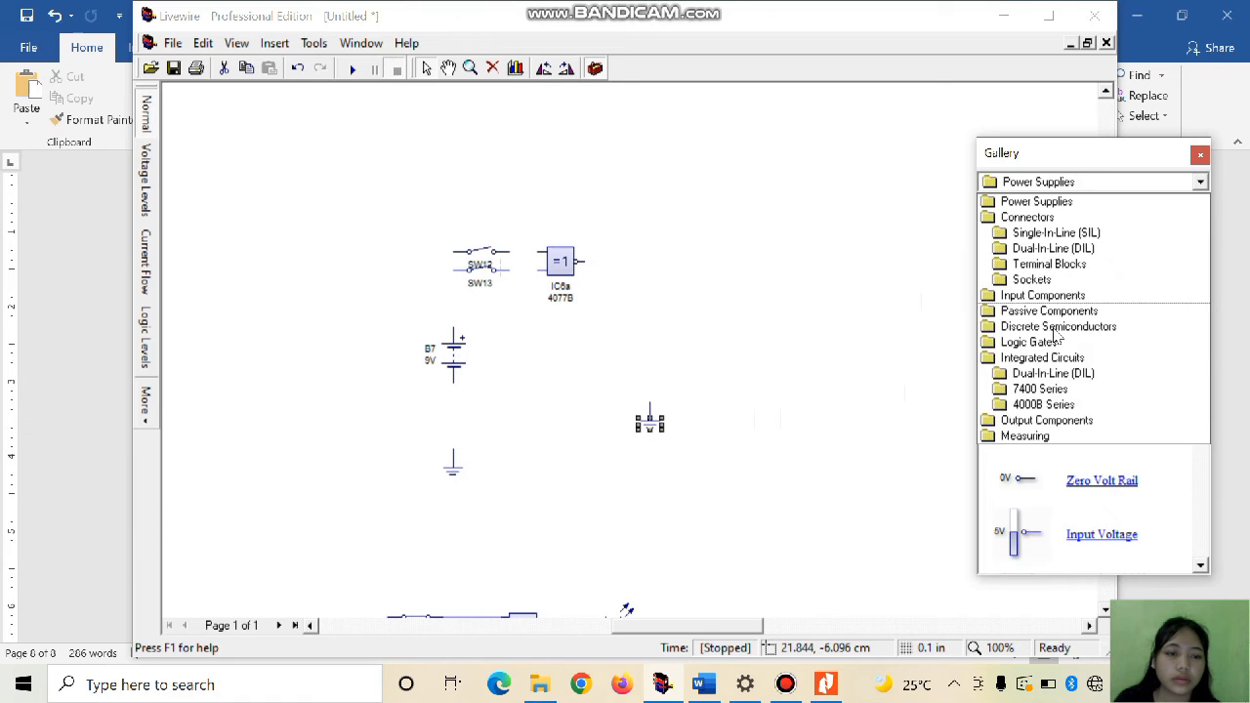
pyautogui.click(1043, 422)
pyautogui.scroll(-8, 1200, 565)
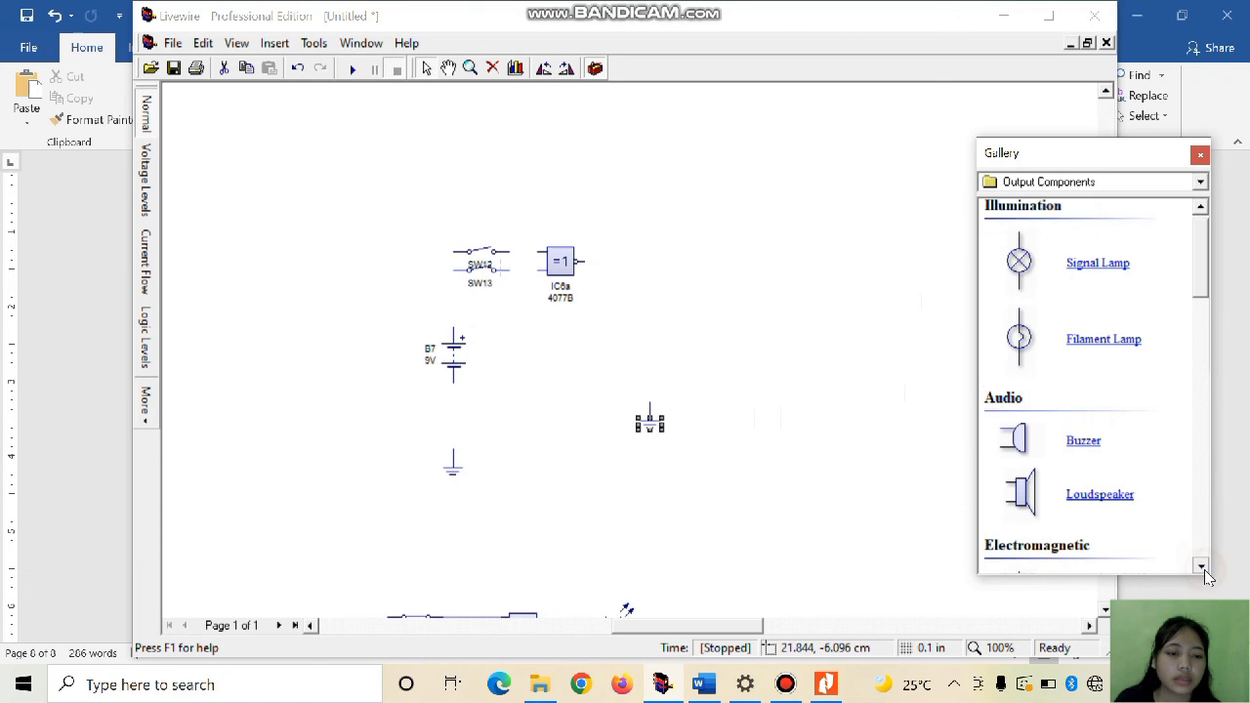
pyautogui.scroll(-3, 1199, 565)
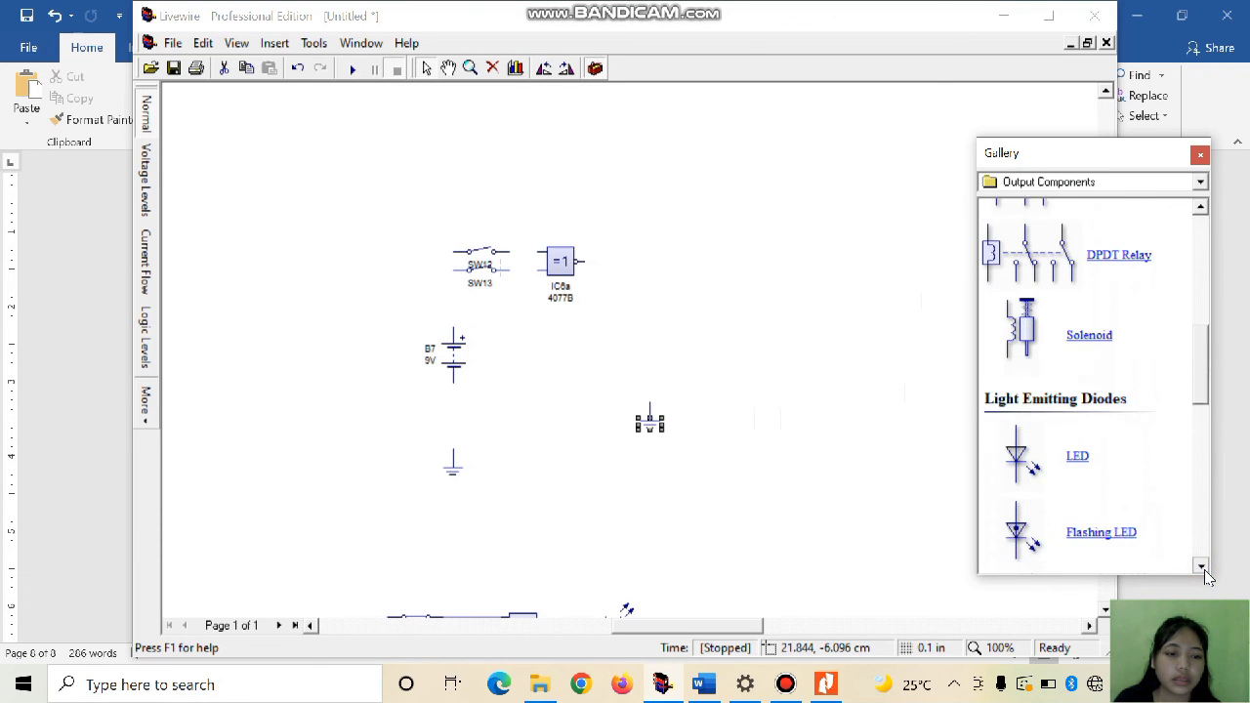
pyautogui.moveTo(1091, 420); pyautogui.dragTo(652, 307)
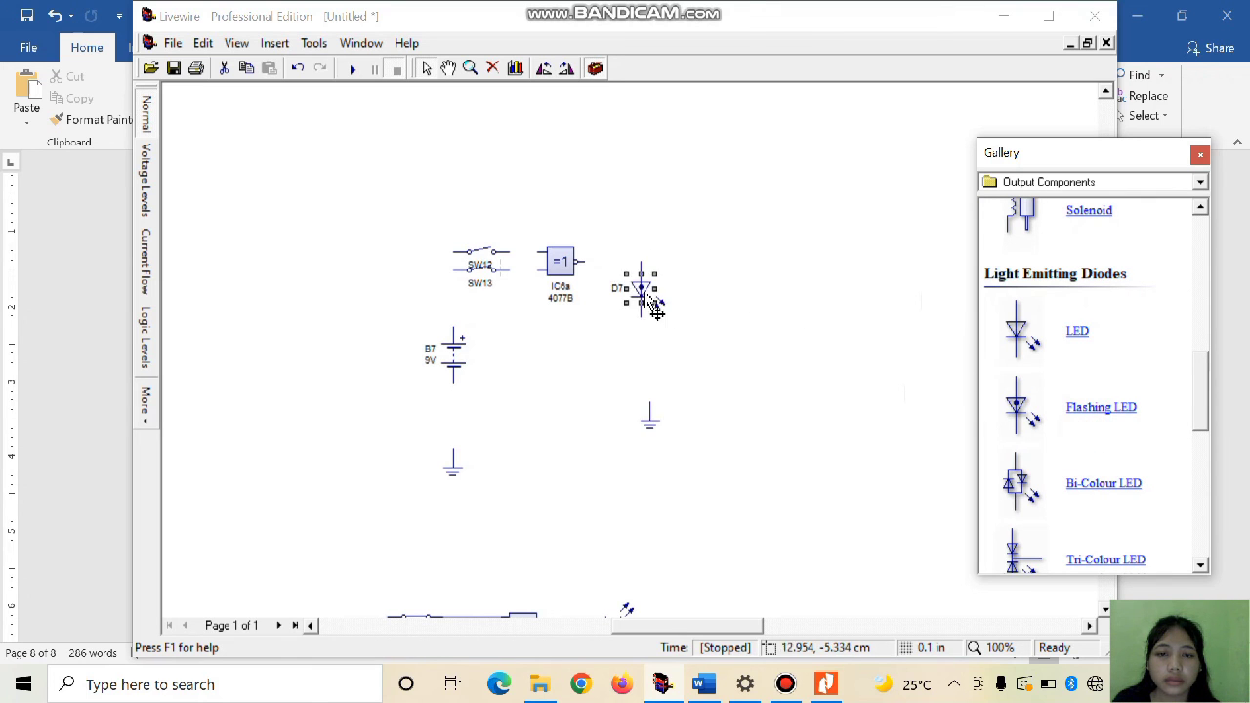
# - Wire both switches between the XNOR gate's inputs and the battery's positive terminal, and connect the negative terminal to its ground
pyautogui.click(508, 251)
pyautogui.moveTo(509, 252); pyautogui.dragTo(530, 252)
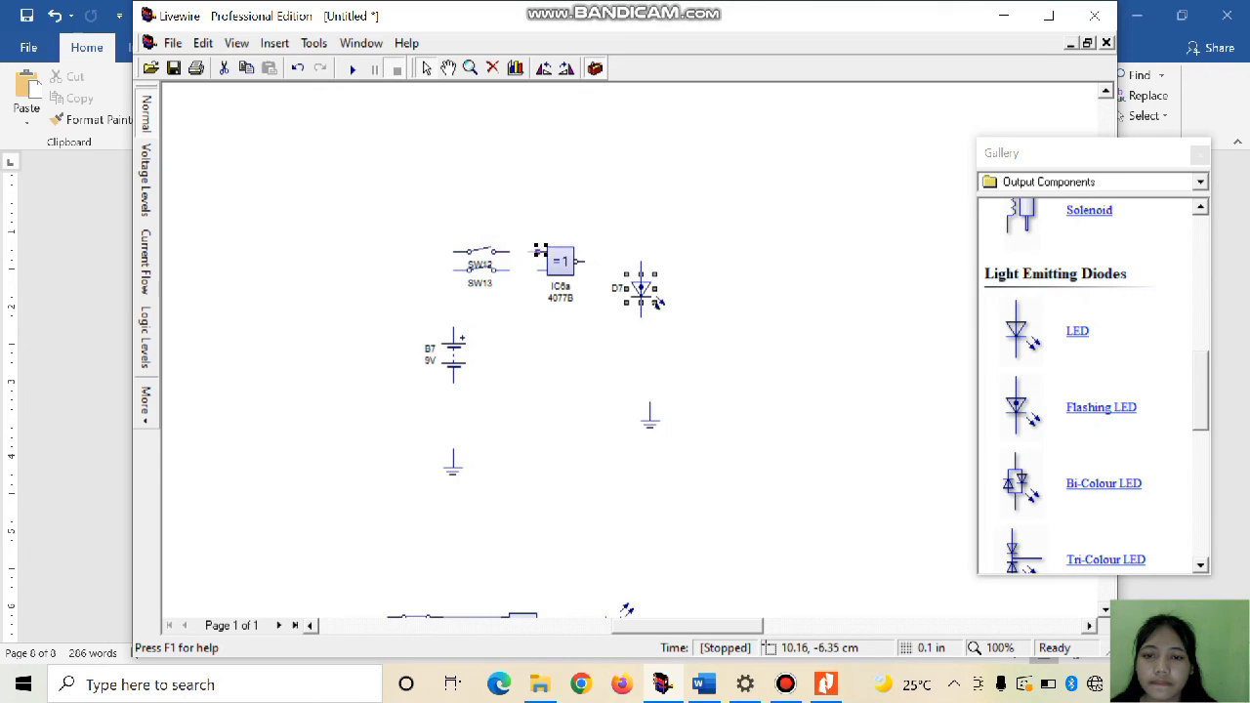
pyautogui.click(537, 256)
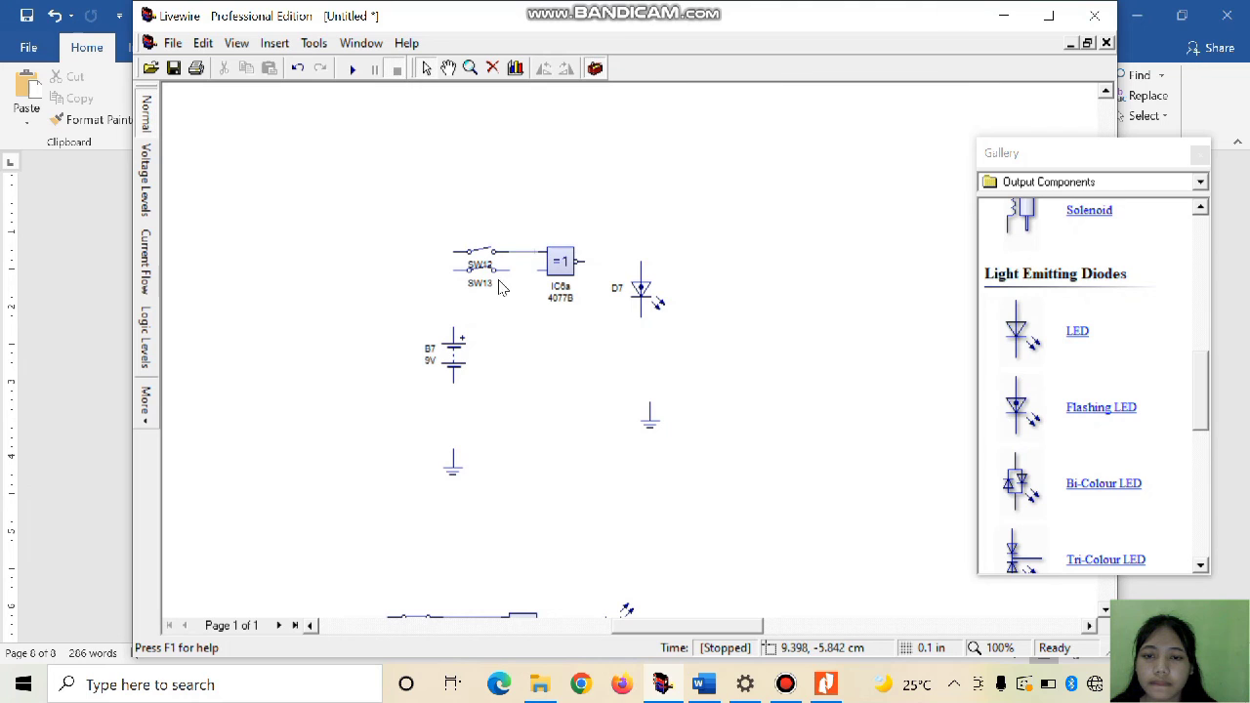
pyautogui.moveTo(509, 269); pyautogui.dragTo(542, 266)
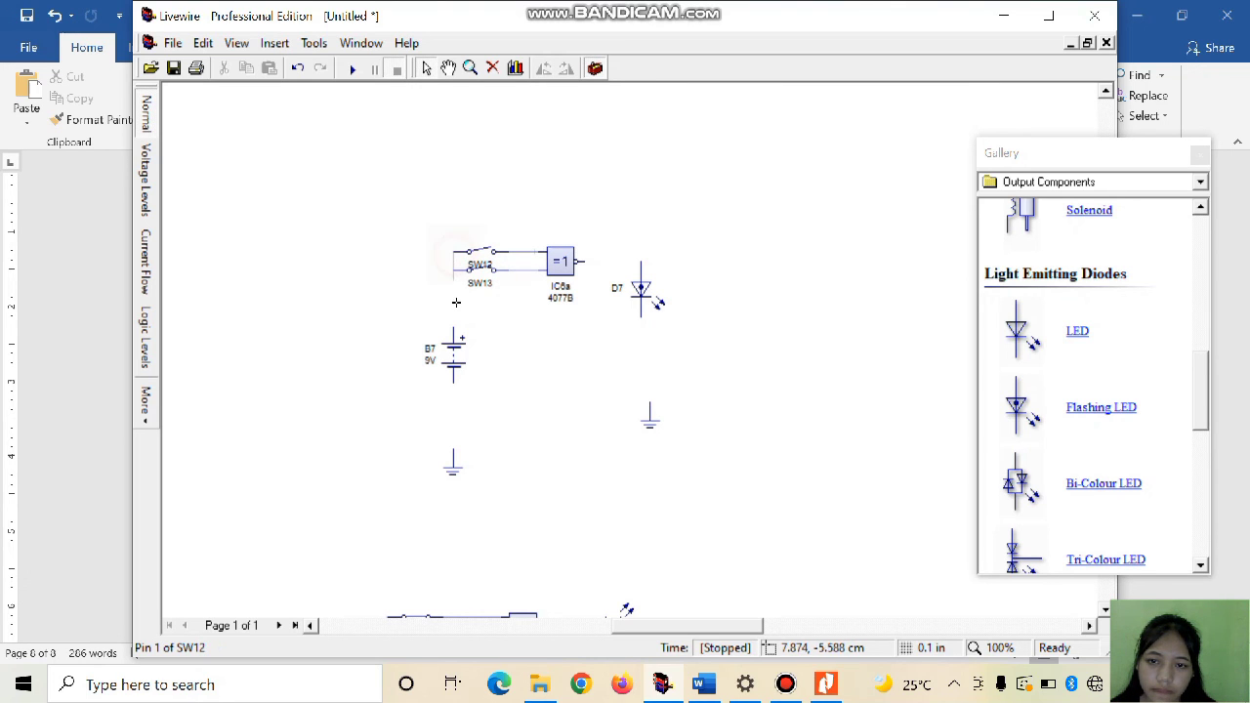
pyautogui.moveTo(454, 323); pyautogui.dragTo(453, 335)
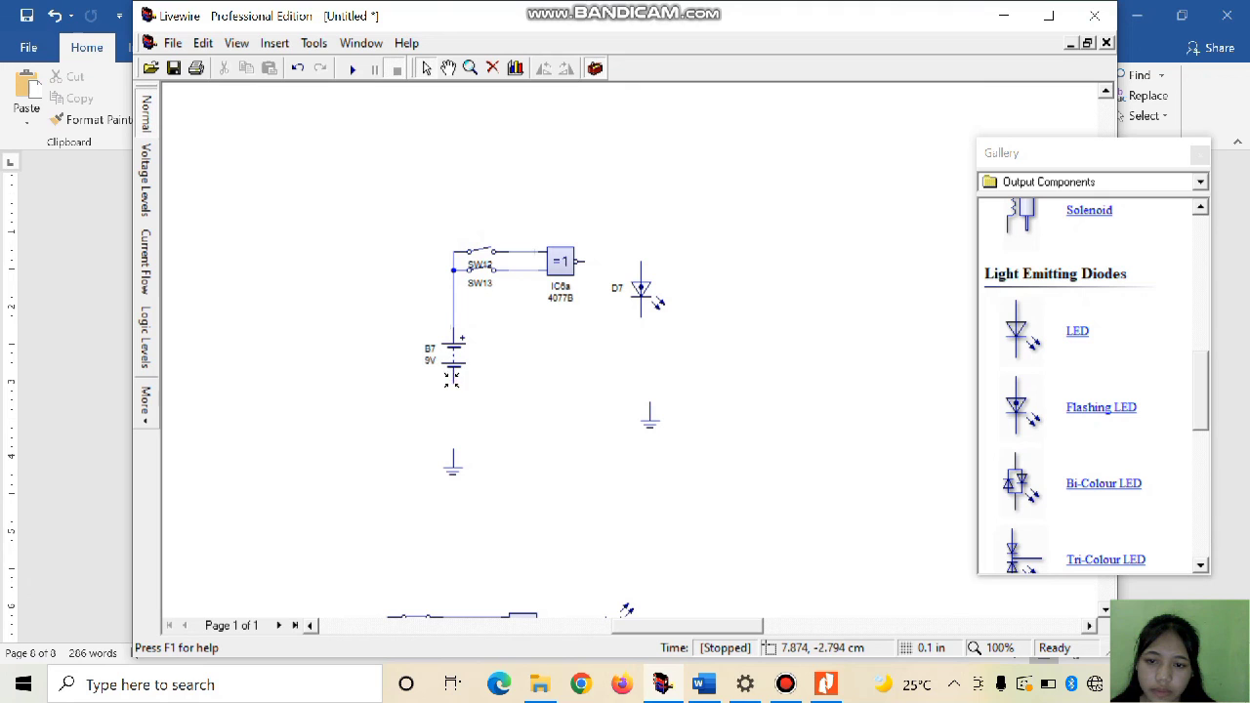
pyautogui.moveTo(449, 446); pyautogui.dragTo(452, 460)
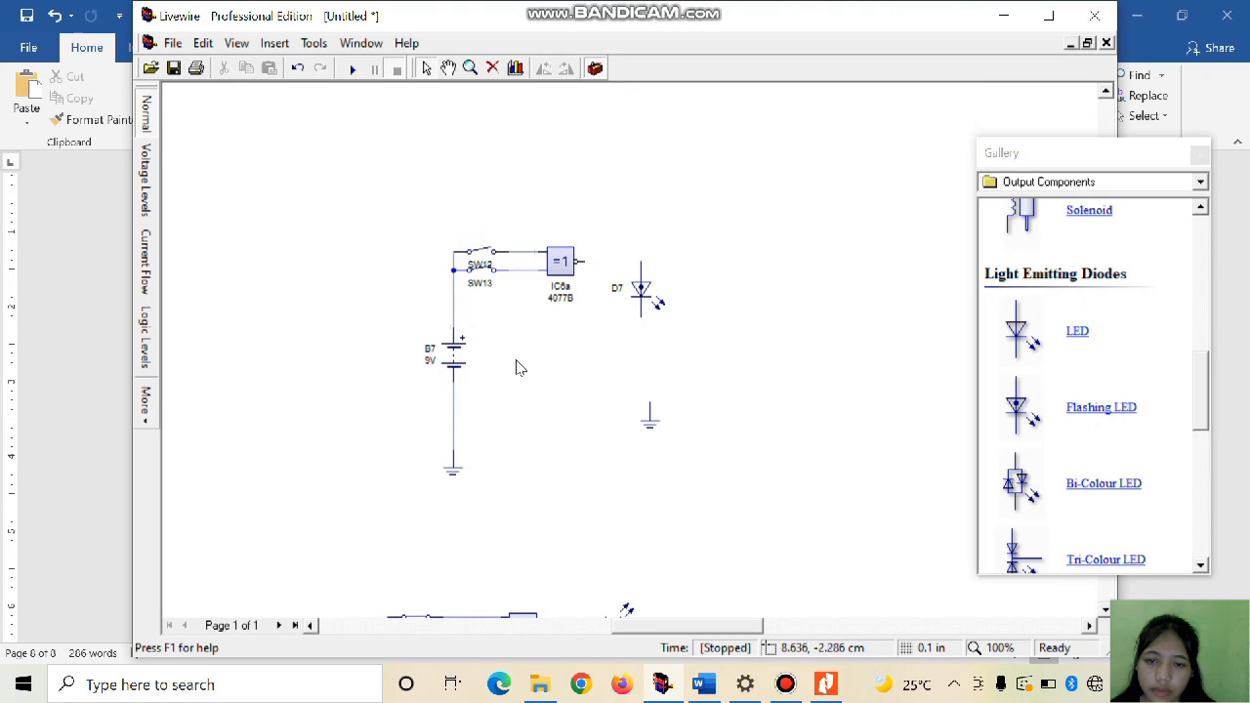
# - Wire the XNOR gate's output to the LED, align the second ground beneath the LED, and connect them
pyautogui.moveTo(585, 262); pyautogui.dragTo(637, 270)
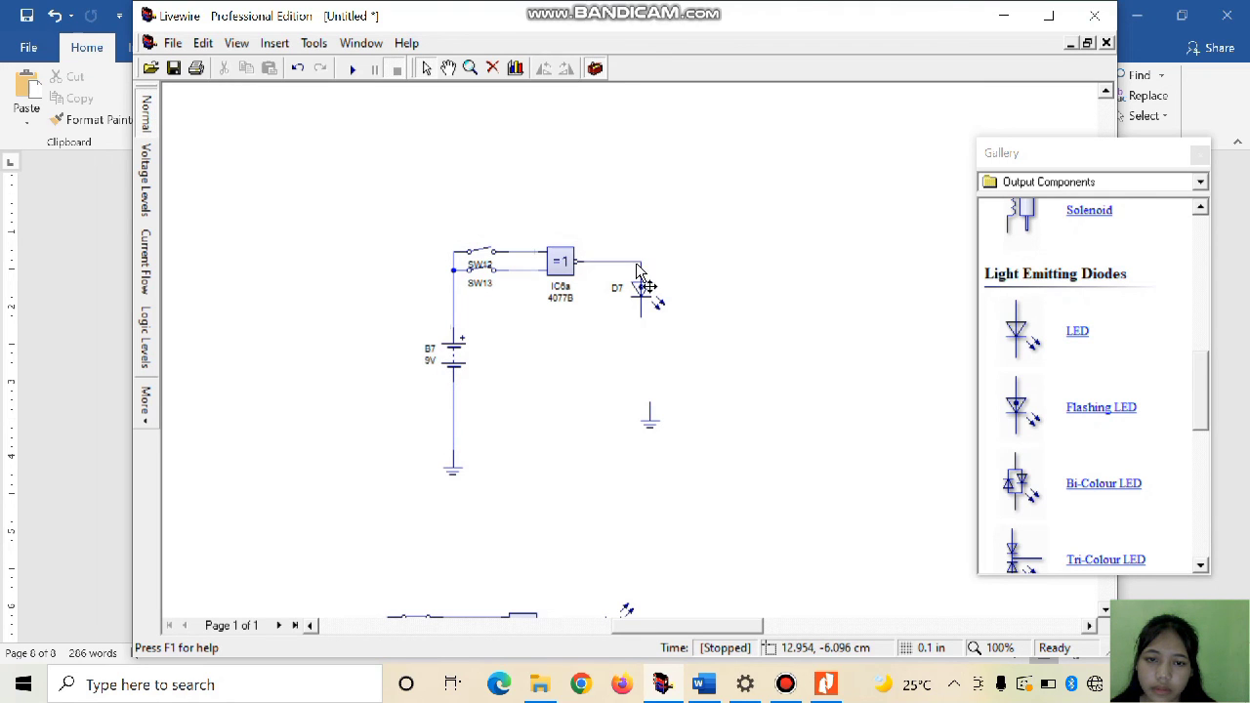
pyautogui.click(658, 428)
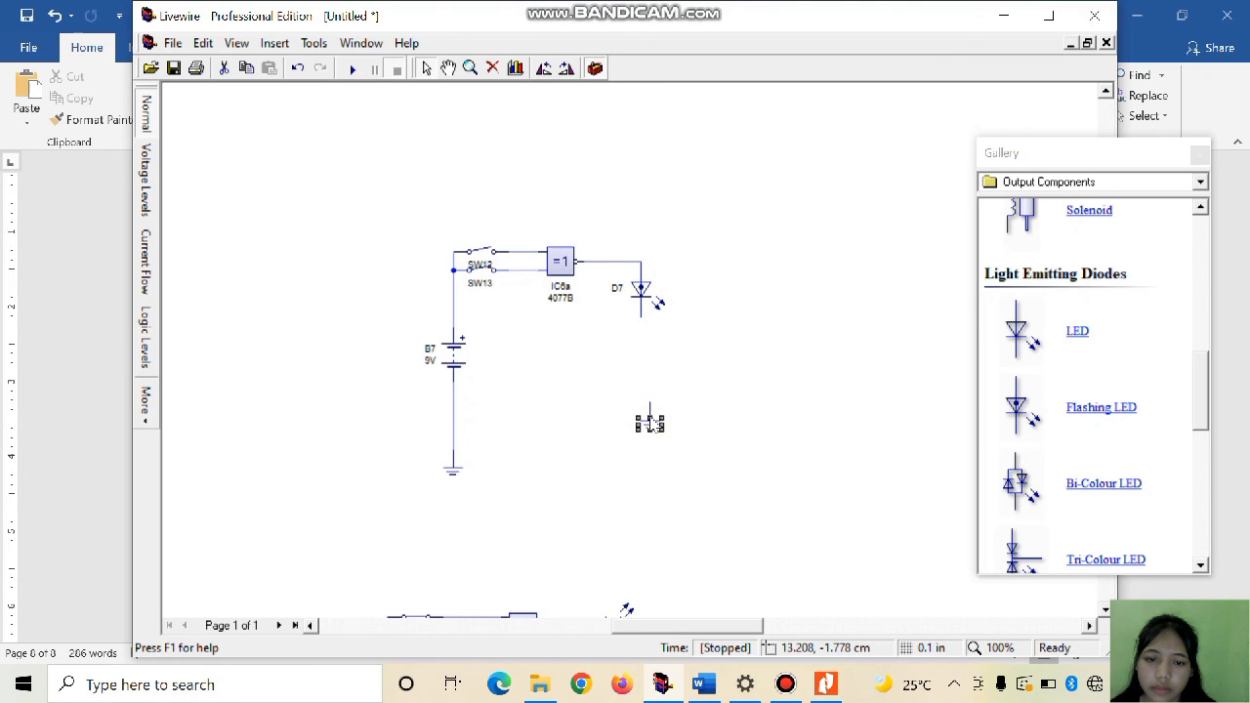
pyautogui.moveTo(649, 420); pyautogui.dragTo(639, 420)
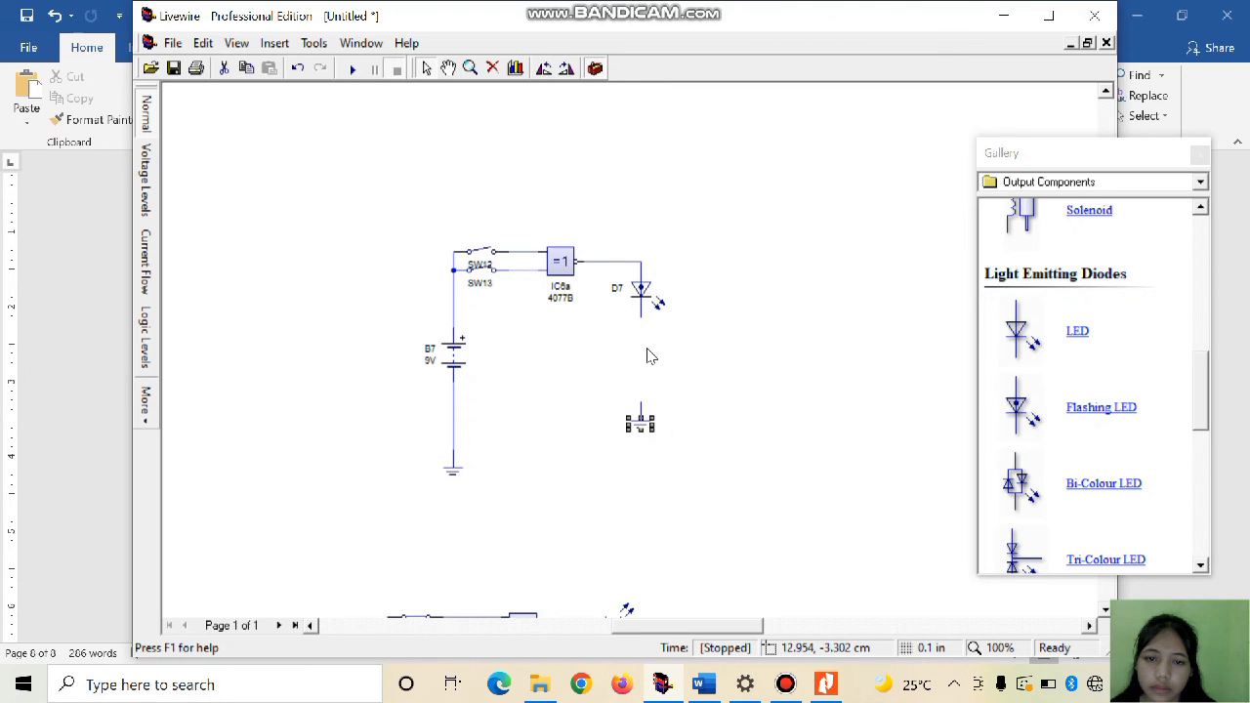
pyautogui.moveTo(639, 318)
pyautogui.mouseDown()
pyautogui.moveTo(639, 422)
pyautogui.moveTo(640, 402)
pyautogui.mouseUp()
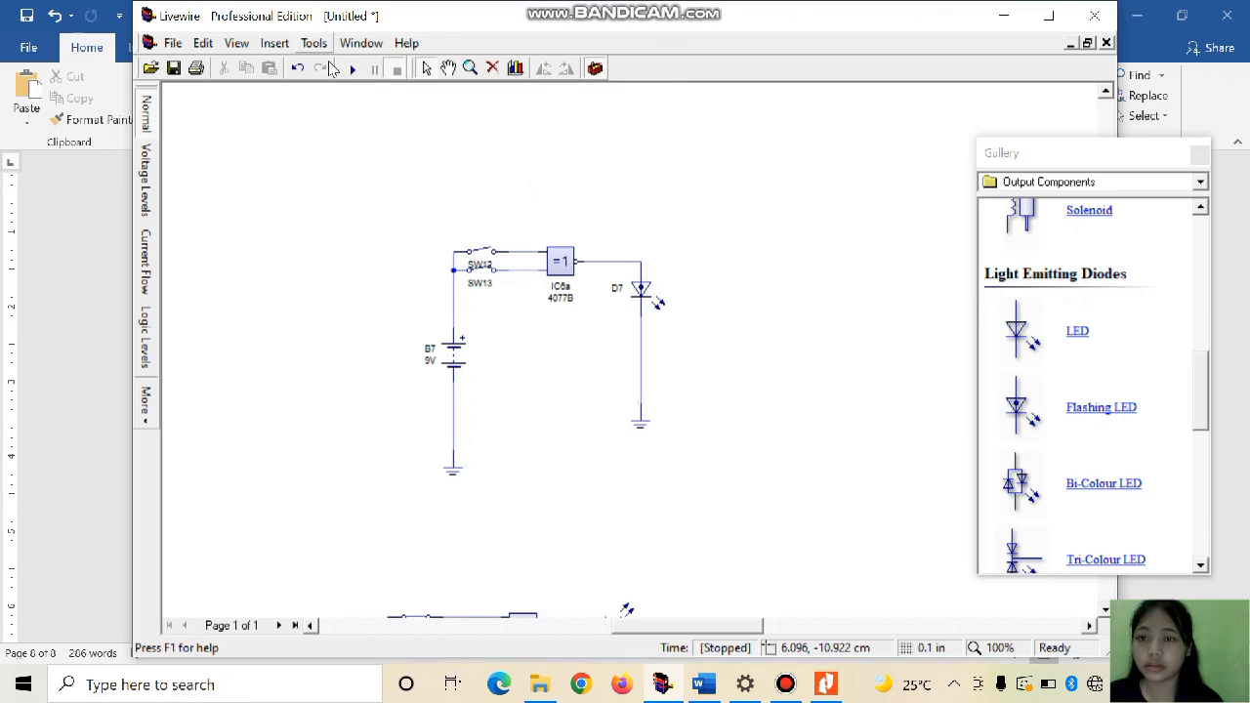
# - Run the simulation and toggle the two switches through the XNOR gate's input combinations, finishing with both closed
pyautogui.click(348, 76)
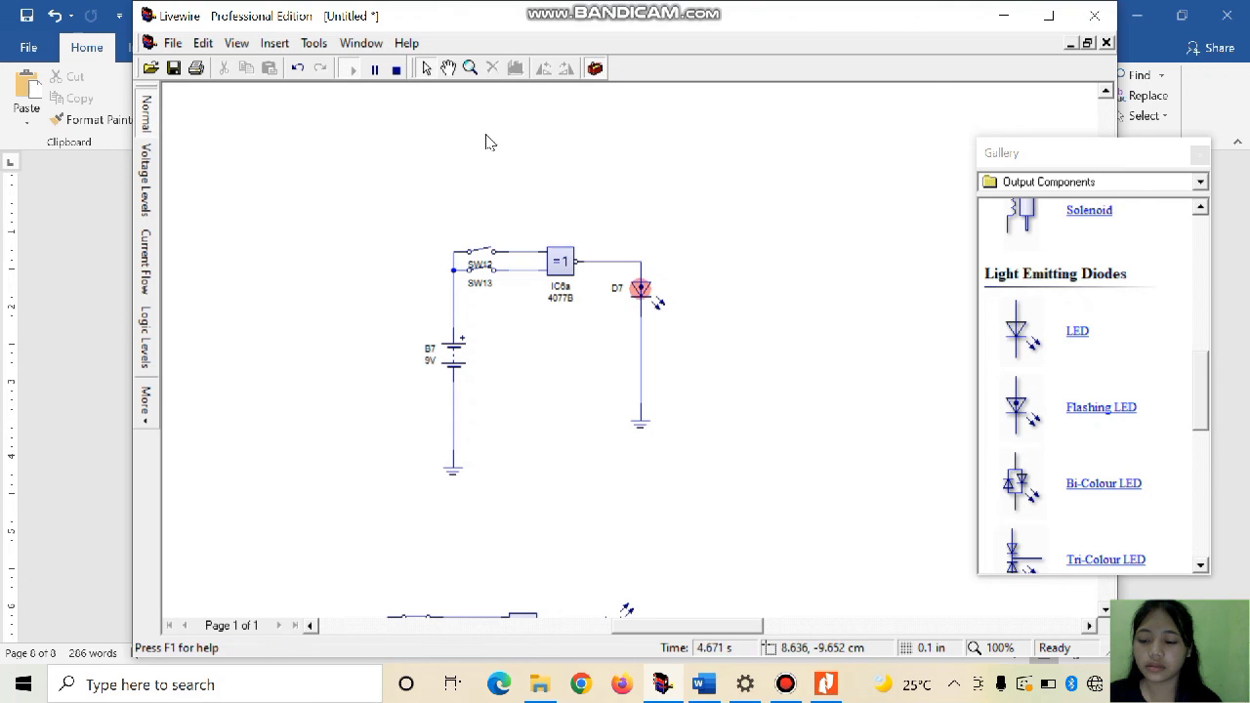
pyautogui.click(484, 252)
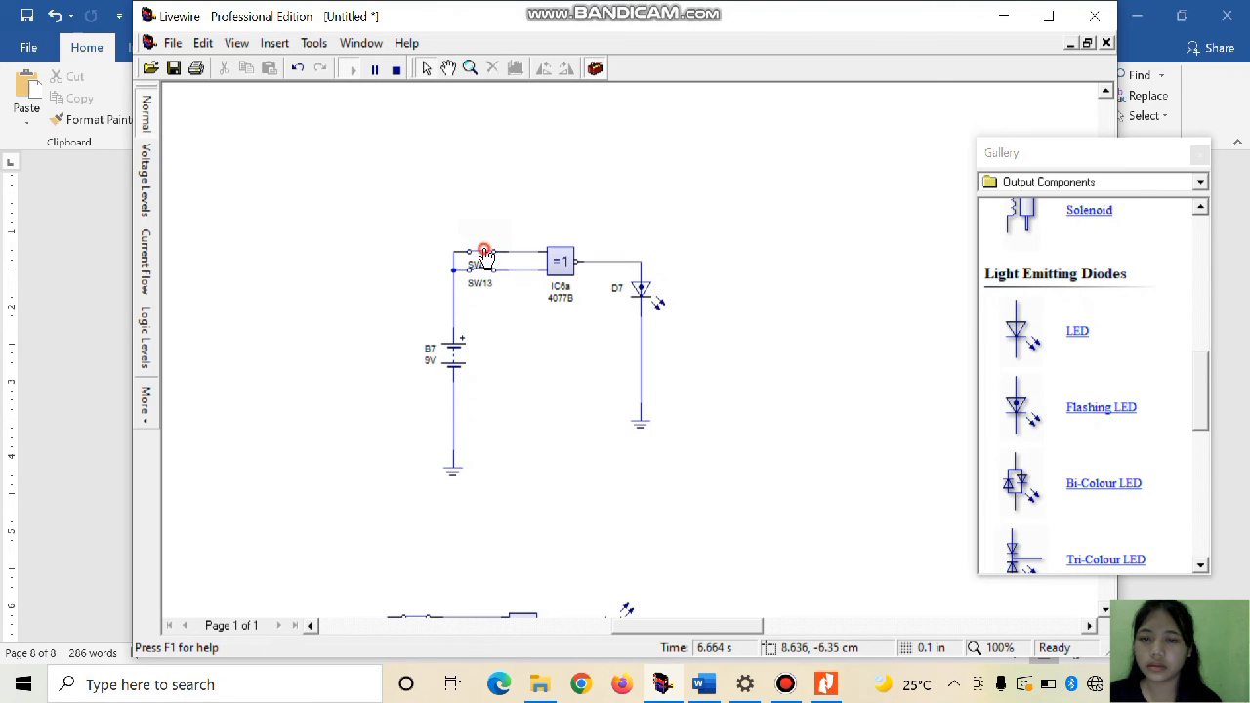
pyautogui.click(479, 270)
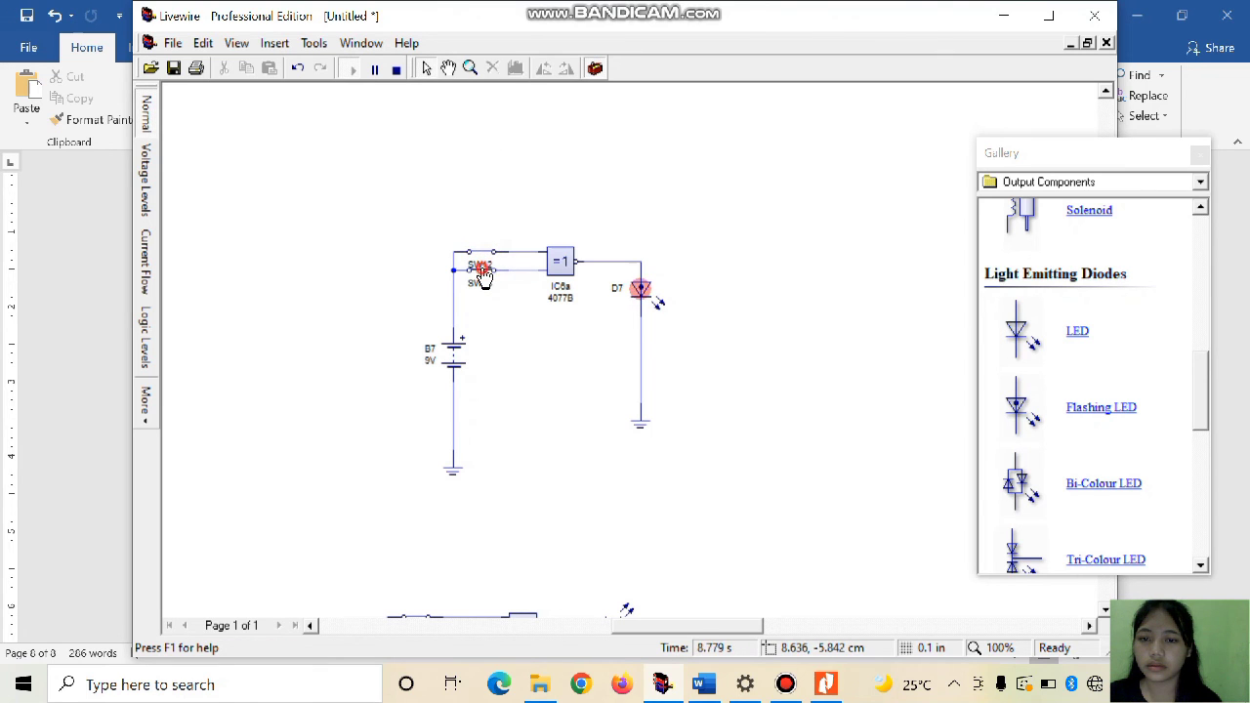
pyautogui.click(487, 253)
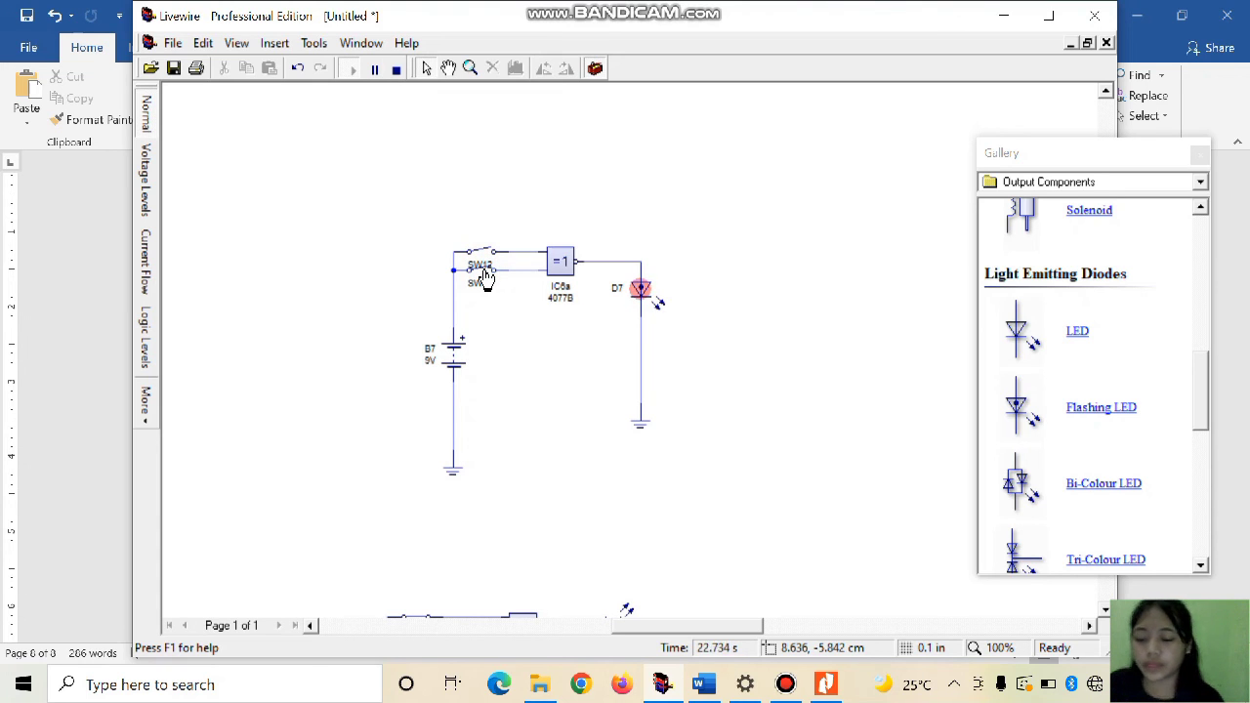
pyautogui.click(486, 254)
pyautogui.click(484, 275)
pyautogui.click(491, 272)
pyautogui.click(485, 271)
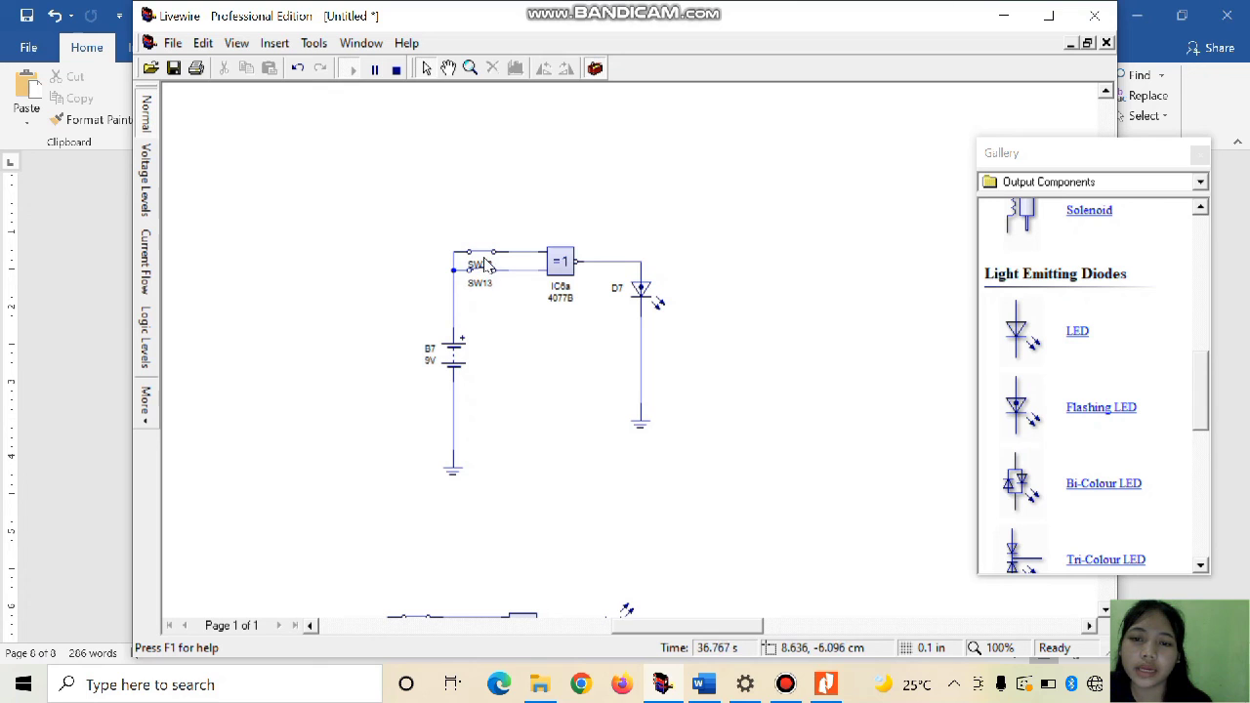
pyautogui.click(485, 256)
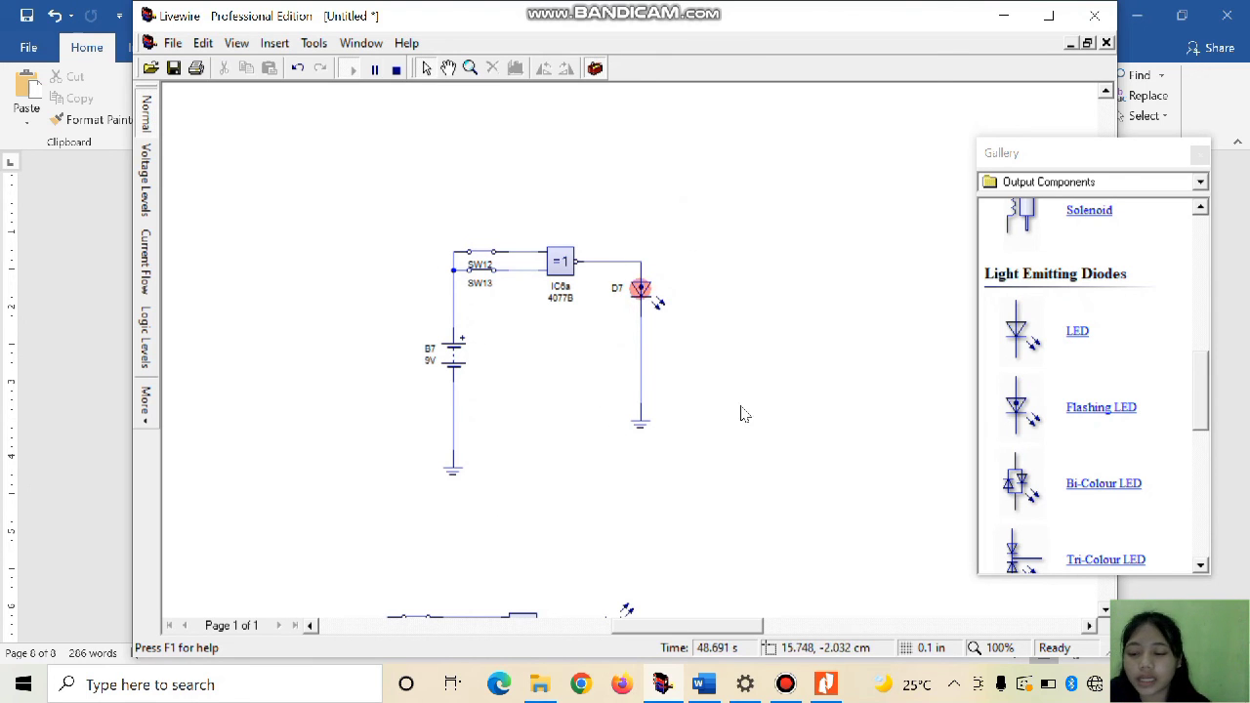
# - Switch to the Word document, review the X-NOR truth table, and go back to the AND gate section
pyautogui.click(703, 685)
pyautogui.scroll(5, 703, 412)
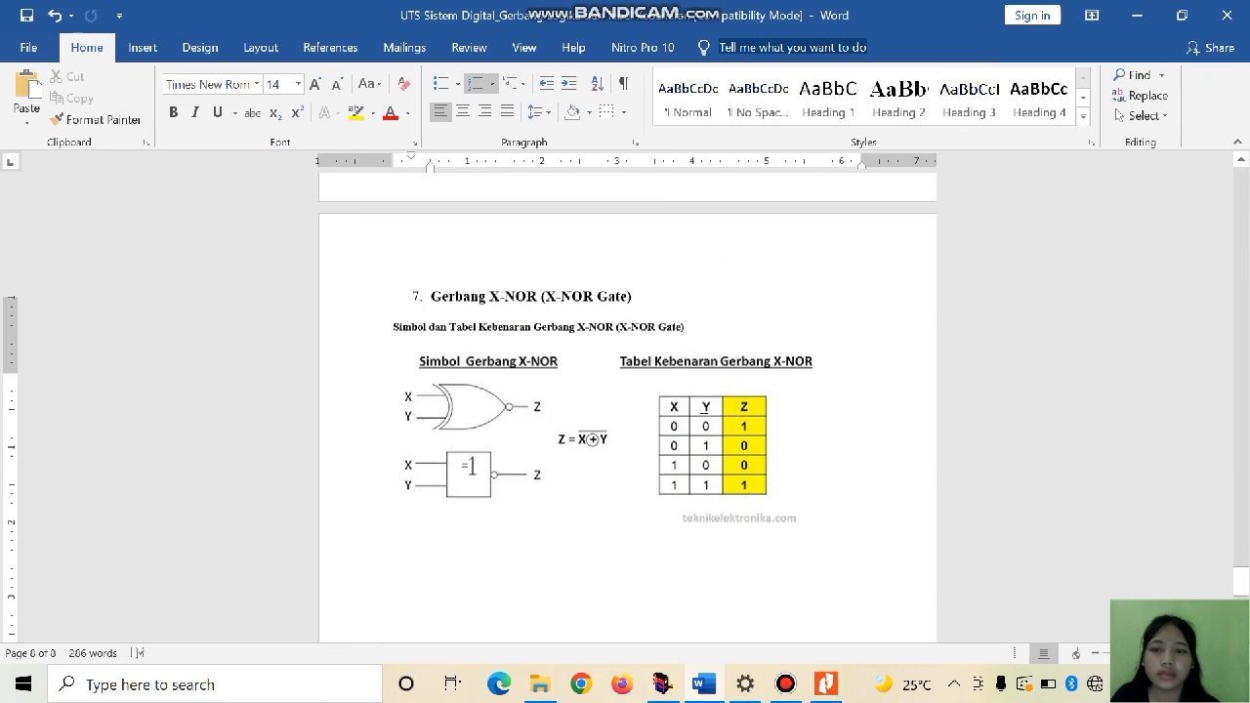
pyautogui.scroll(10, 702, 412)
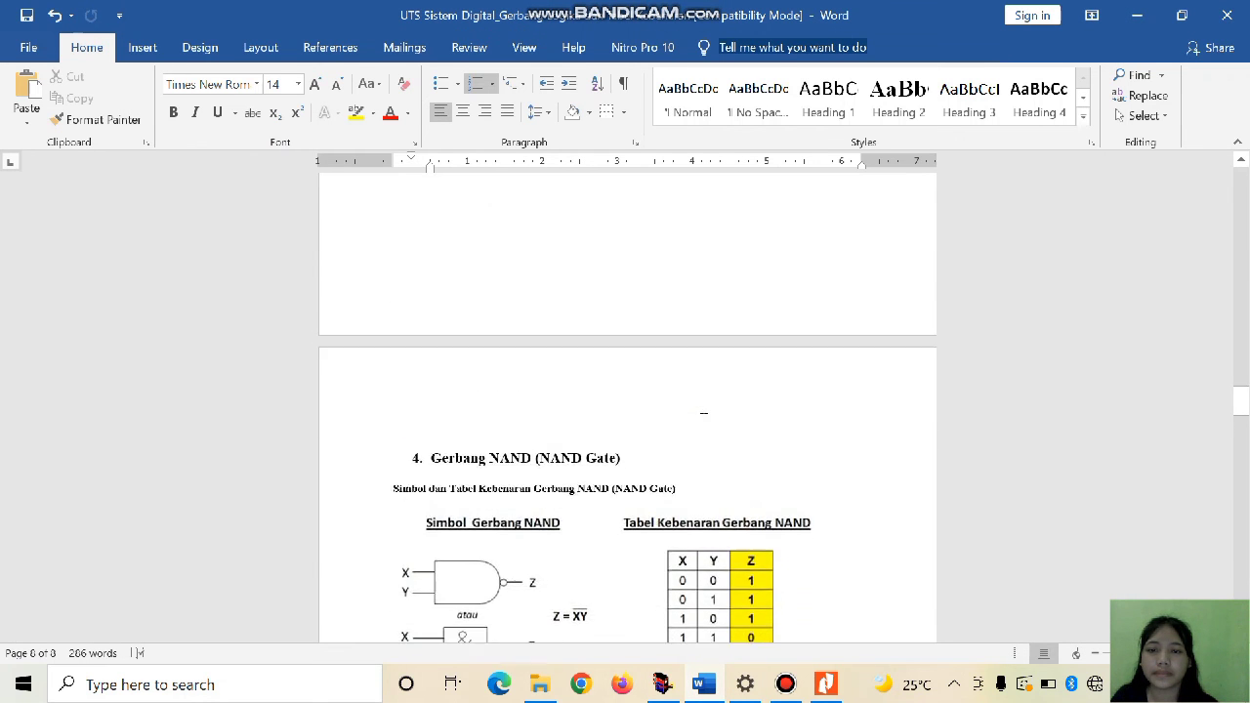
pyautogui.scroll(10, 705, 407)
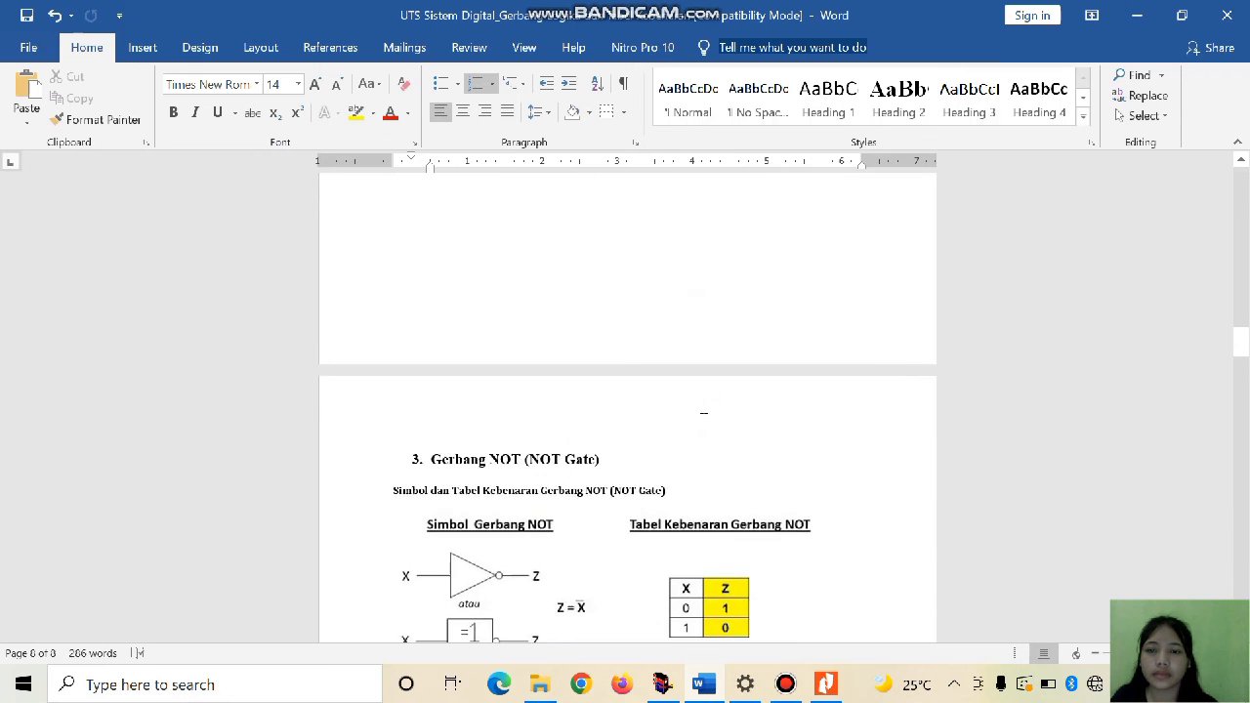
pyautogui.scroll(8, 704, 407)
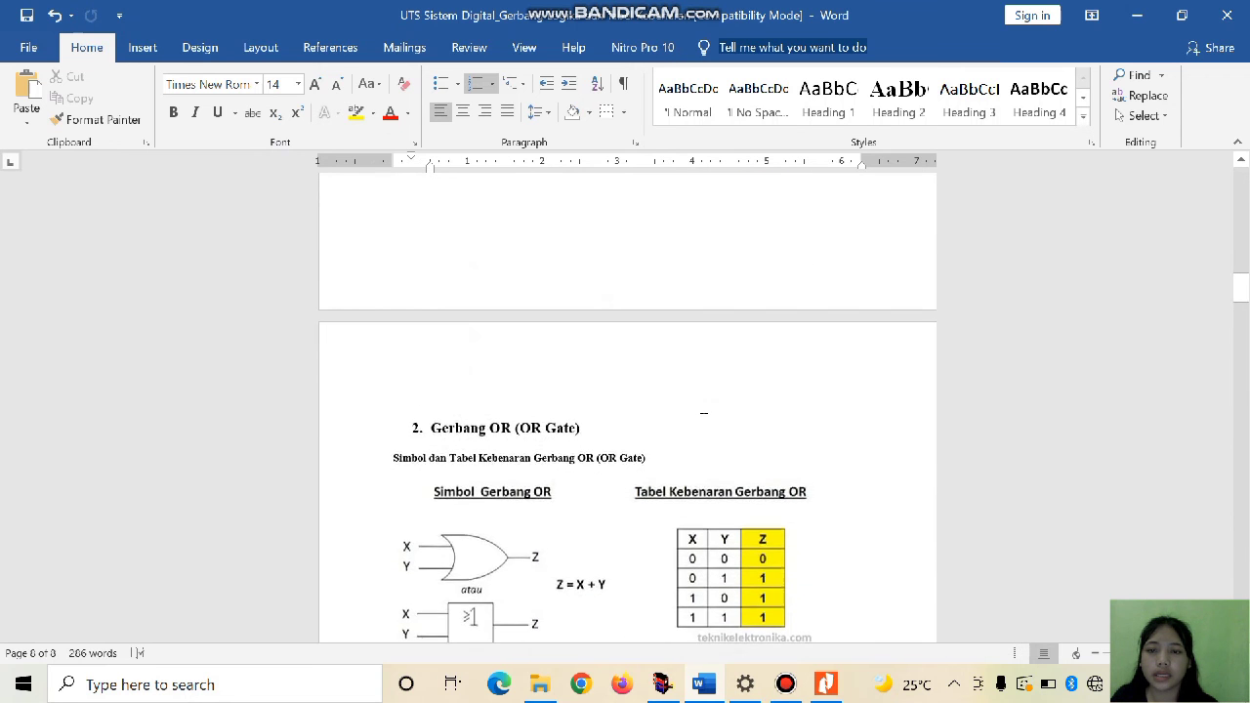
pyautogui.scroll(5, 703, 412)
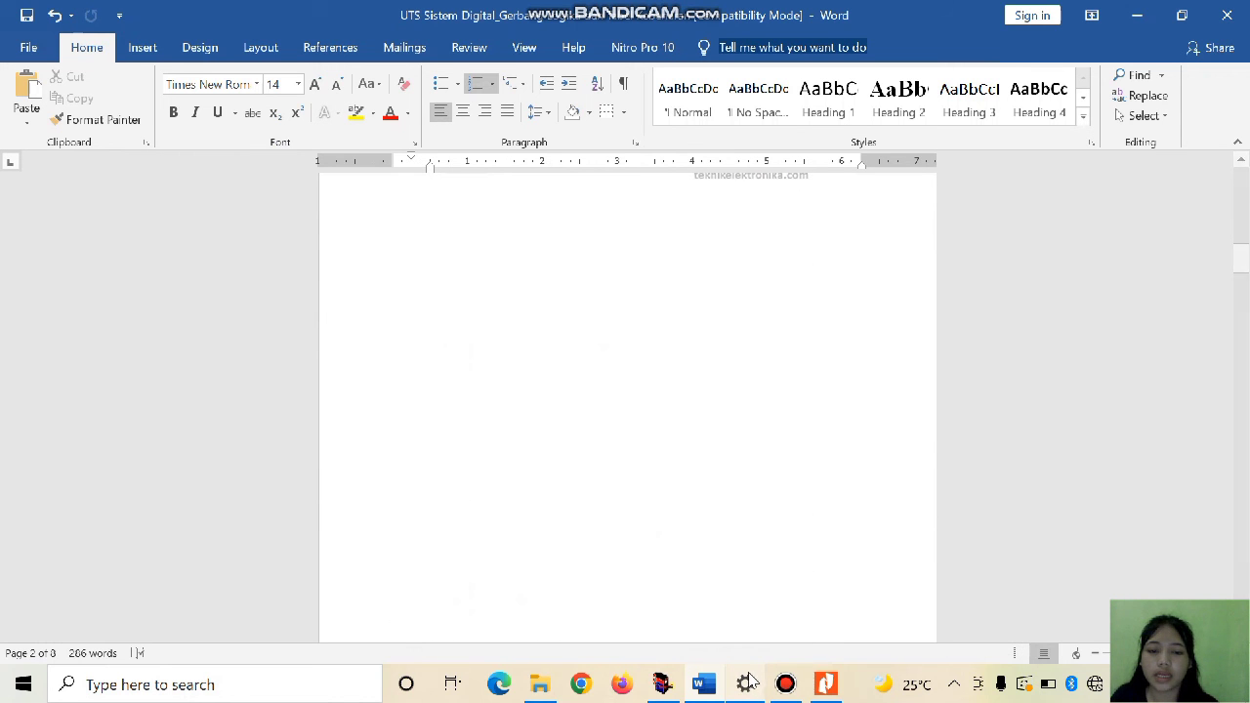
pyautogui.scroll(5, 744, 382)
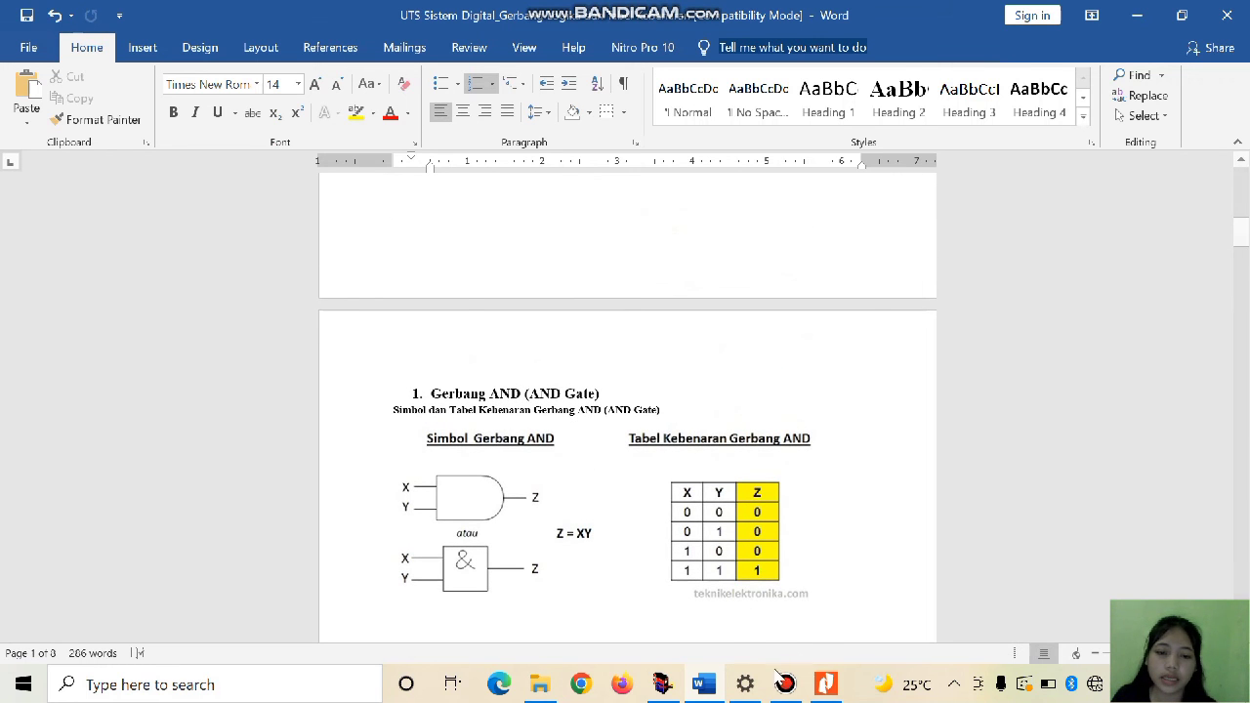
# - Return to Livewire and view the NAND gate circuit below the XNOR circuit
pyautogui.moveTo(662, 684)
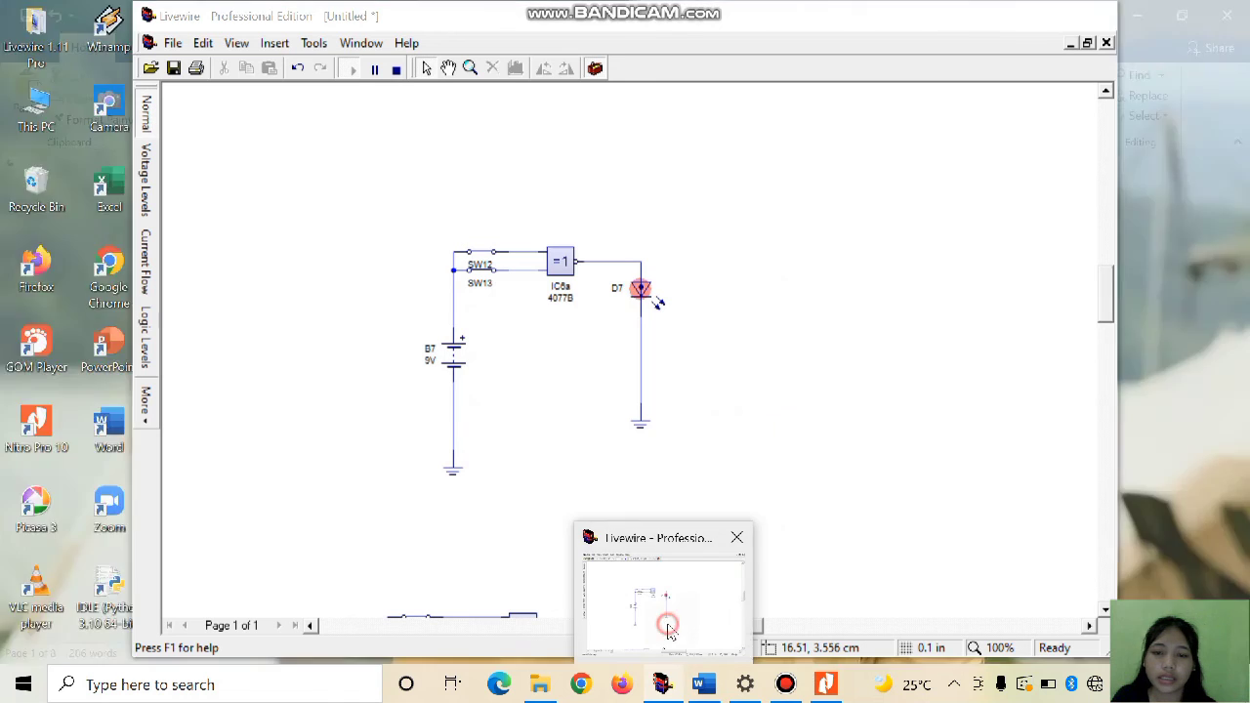
pyautogui.click(668, 630)
pyautogui.scroll(-5, 670, 479)
pyautogui.scroll(1, 671, 483)
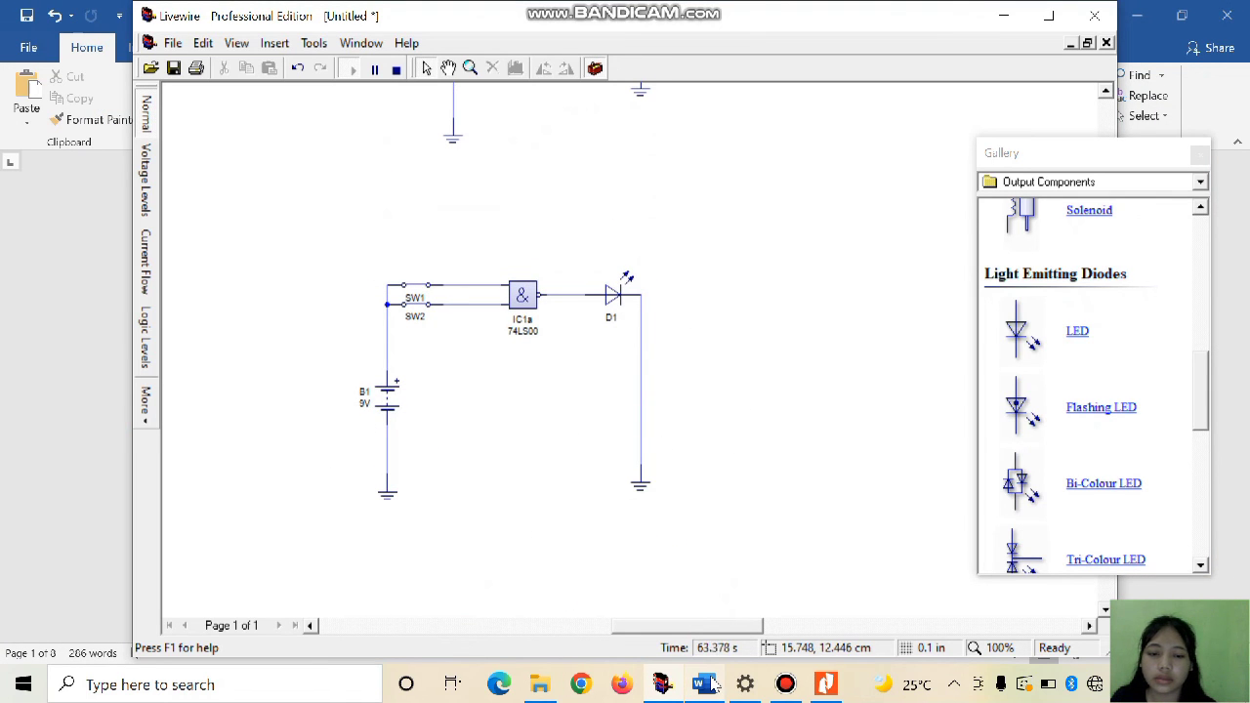
# - Switch to the Word document and review the AND and OR gate symbols and truth tables
pyautogui.moveTo(714, 684)
pyautogui.click(704, 597)
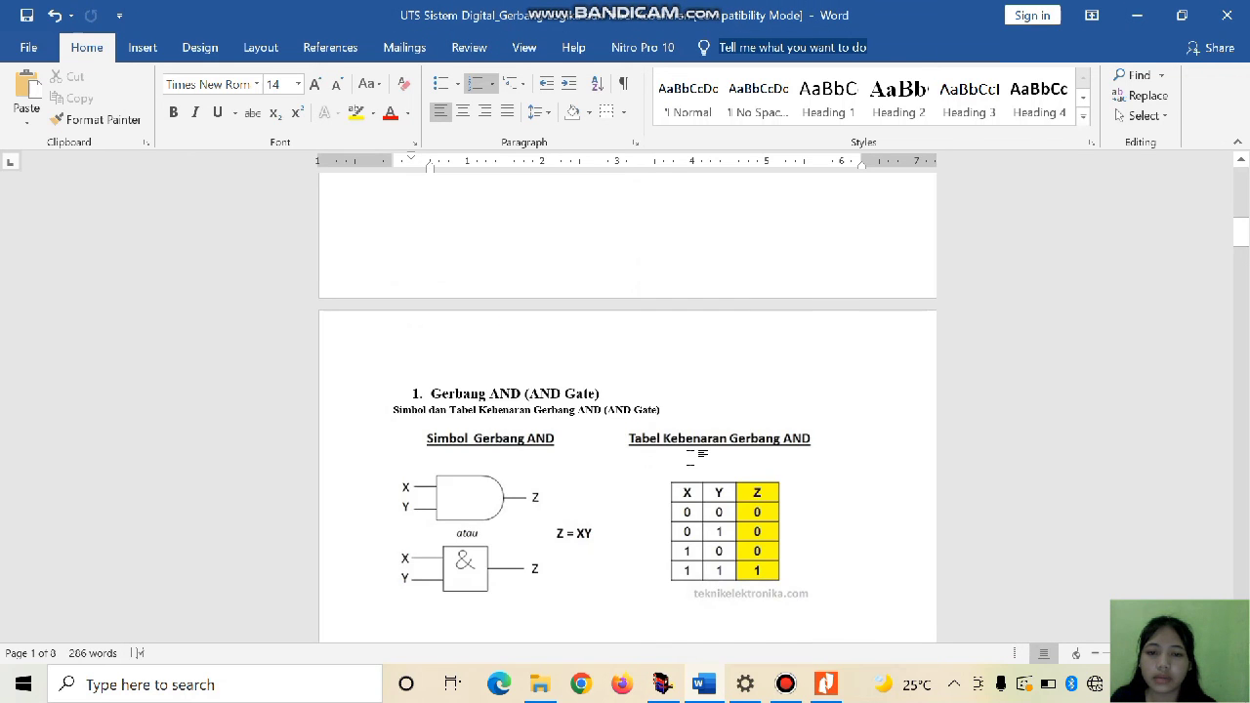
pyautogui.scroll(-10, 699, 454)
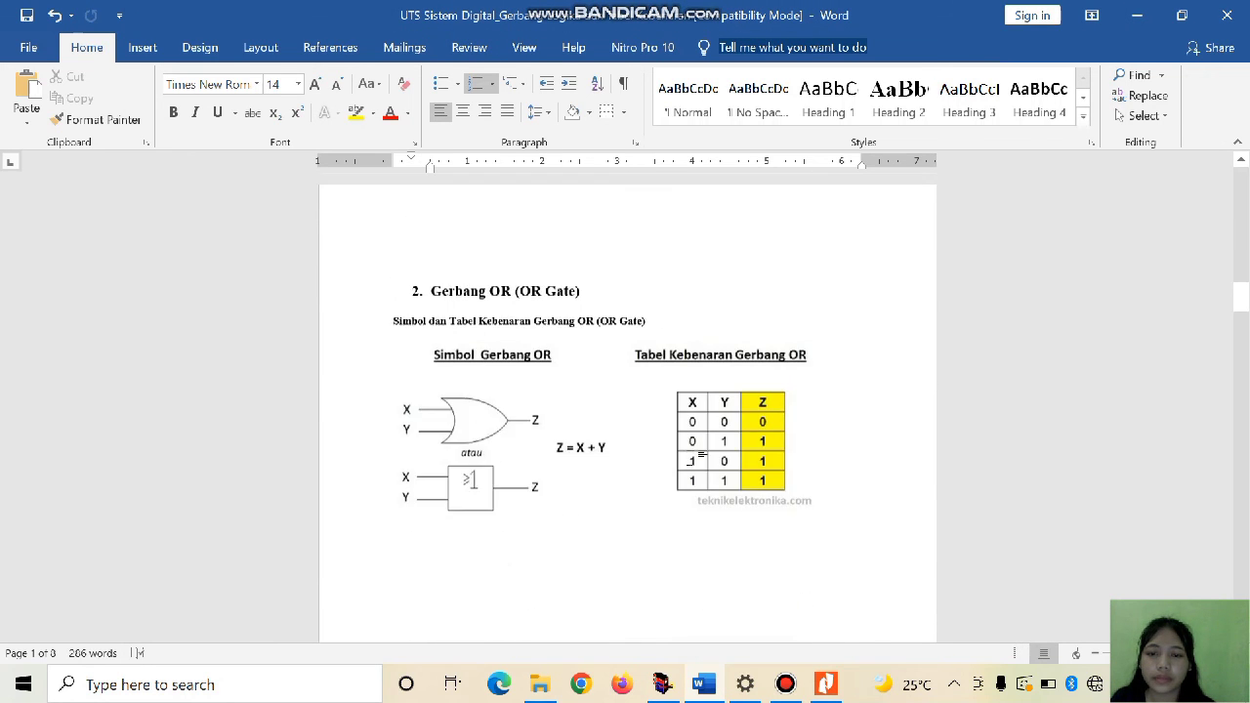
pyautogui.scroll(-3, 699, 454)
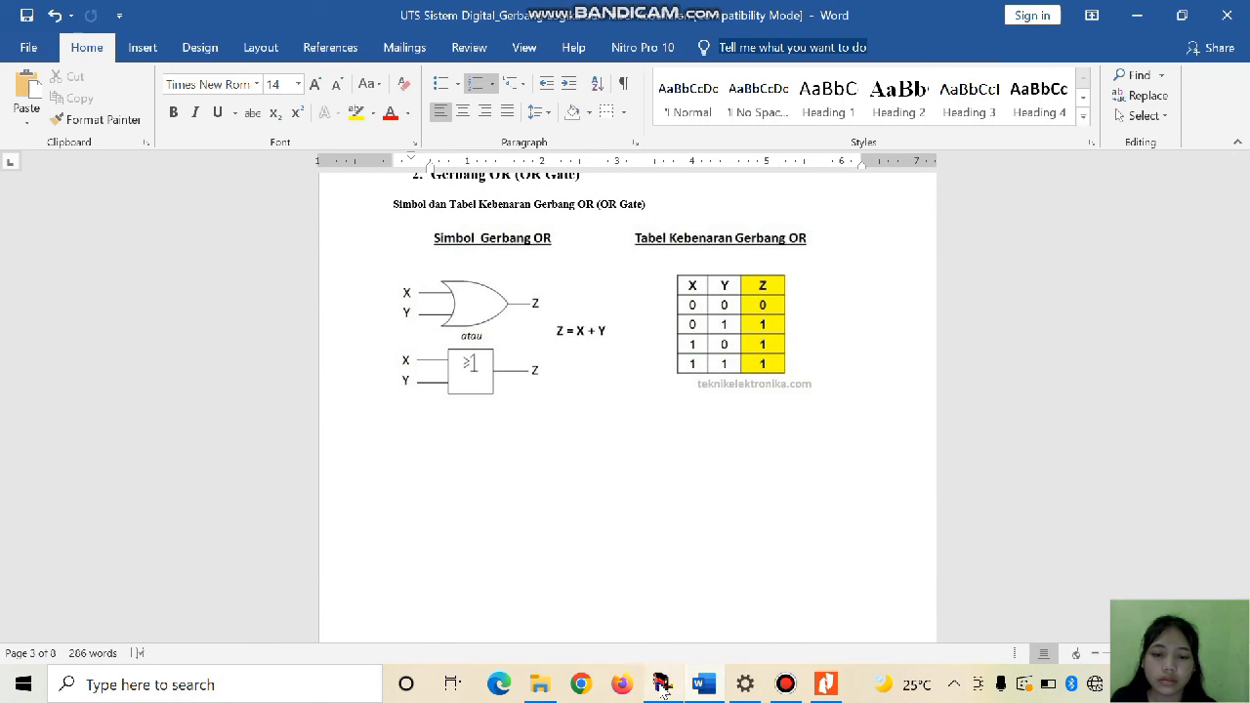
# - Return to Livewire, close switch SW3 in the OR gate circuit, and pause the simulation
pyautogui.moveTo(662, 686)
pyautogui.click(671, 605)
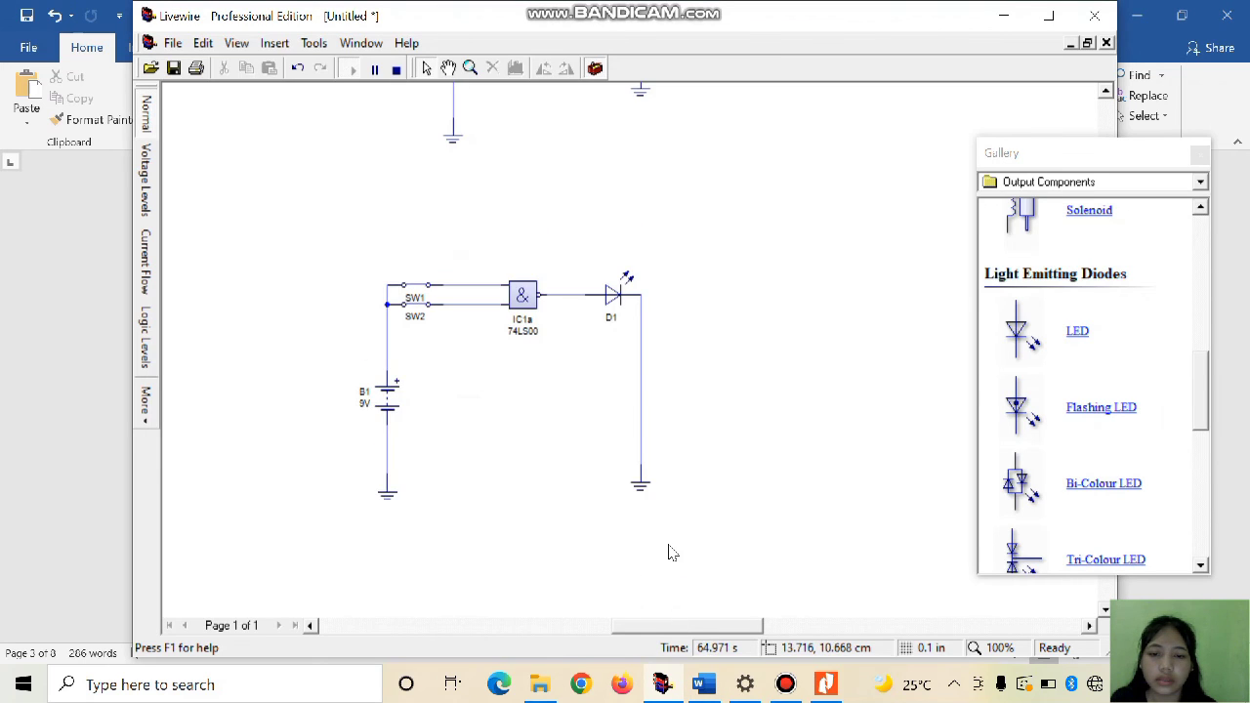
pyautogui.scroll(-8, 668, 553)
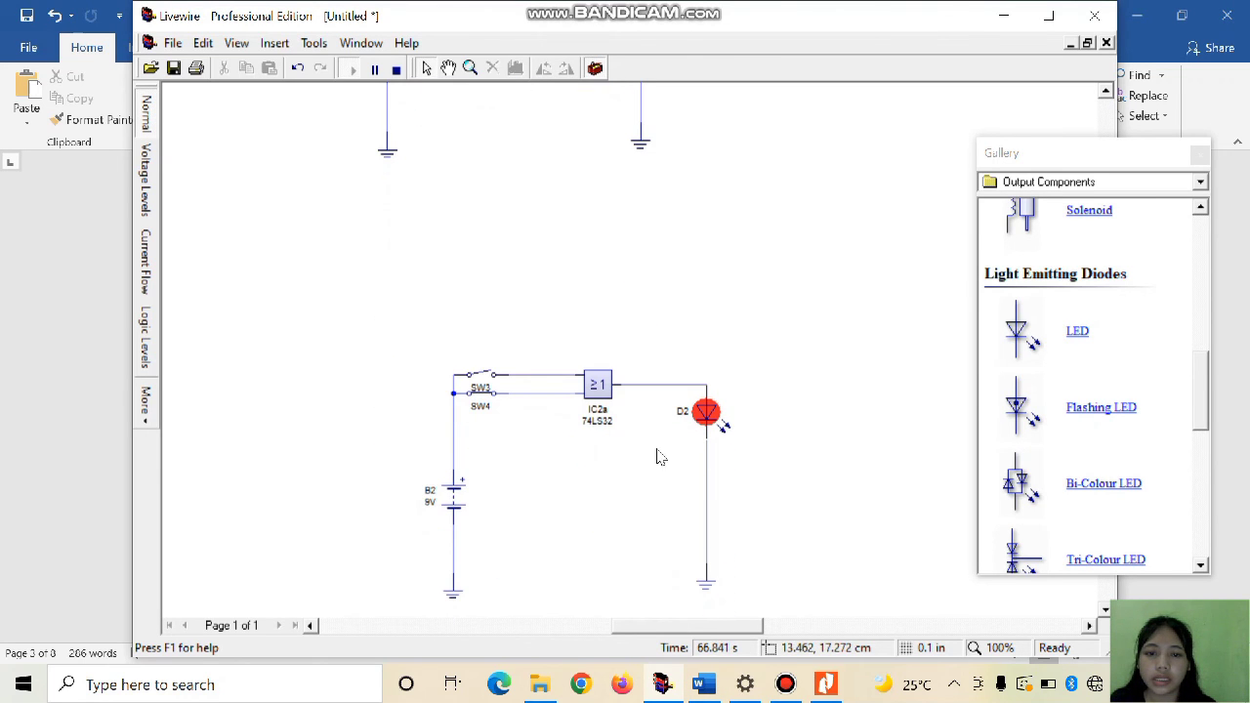
pyautogui.scroll(-1, 652, 441)
pyautogui.click(485, 353)
pyautogui.click(485, 353)
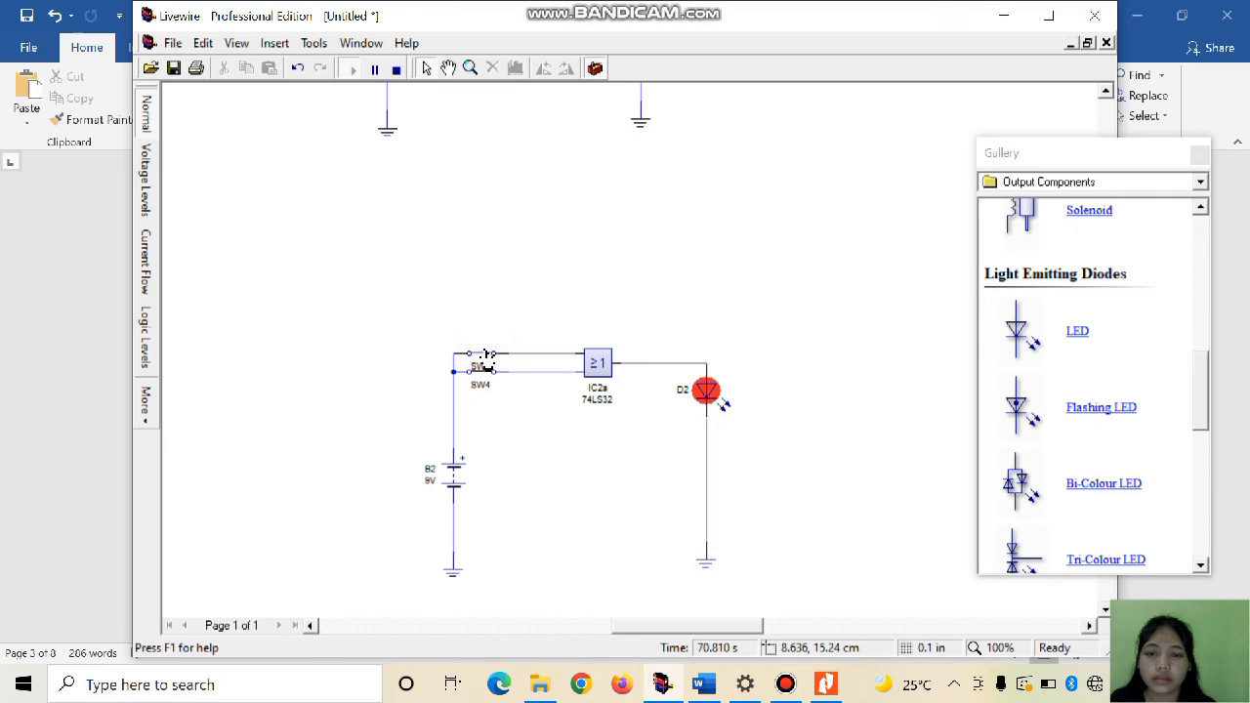
pyautogui.click(376, 68)
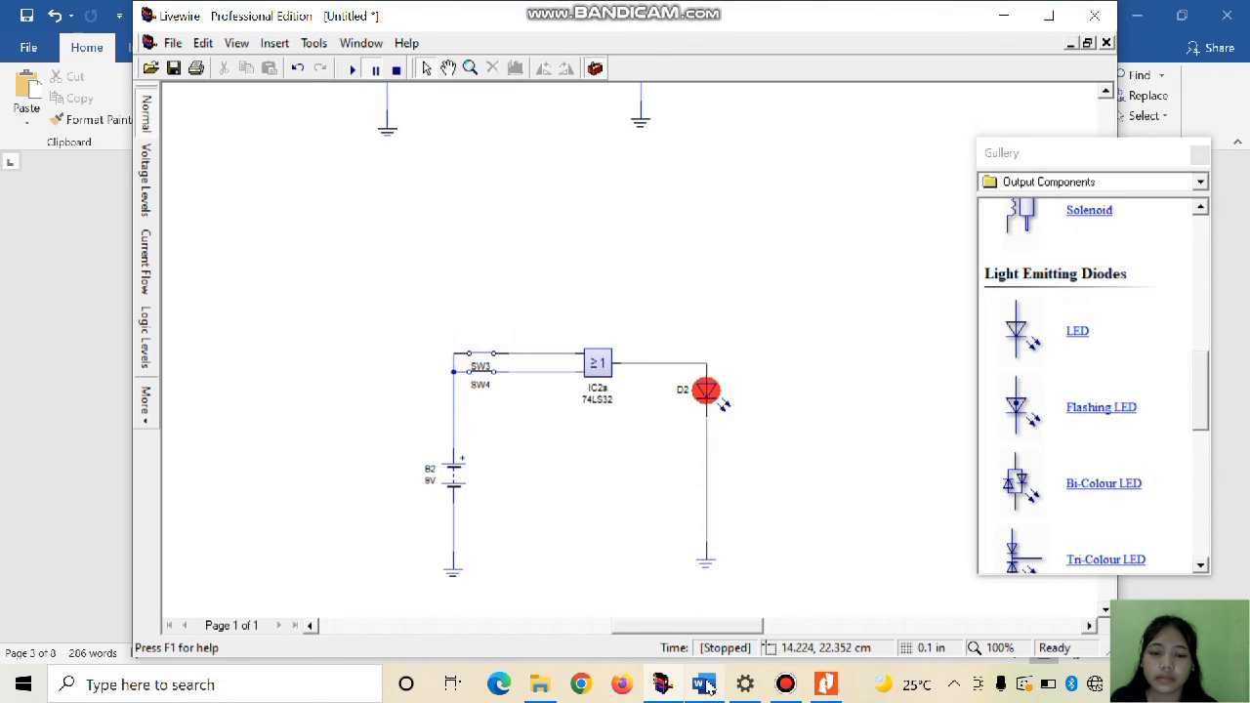
# - Review the NOT gate symbol and truth table in Word, and compare them with the NOT gate circuit in Livewire
pyautogui.moveTo(709, 687)
pyautogui.click(709, 638)
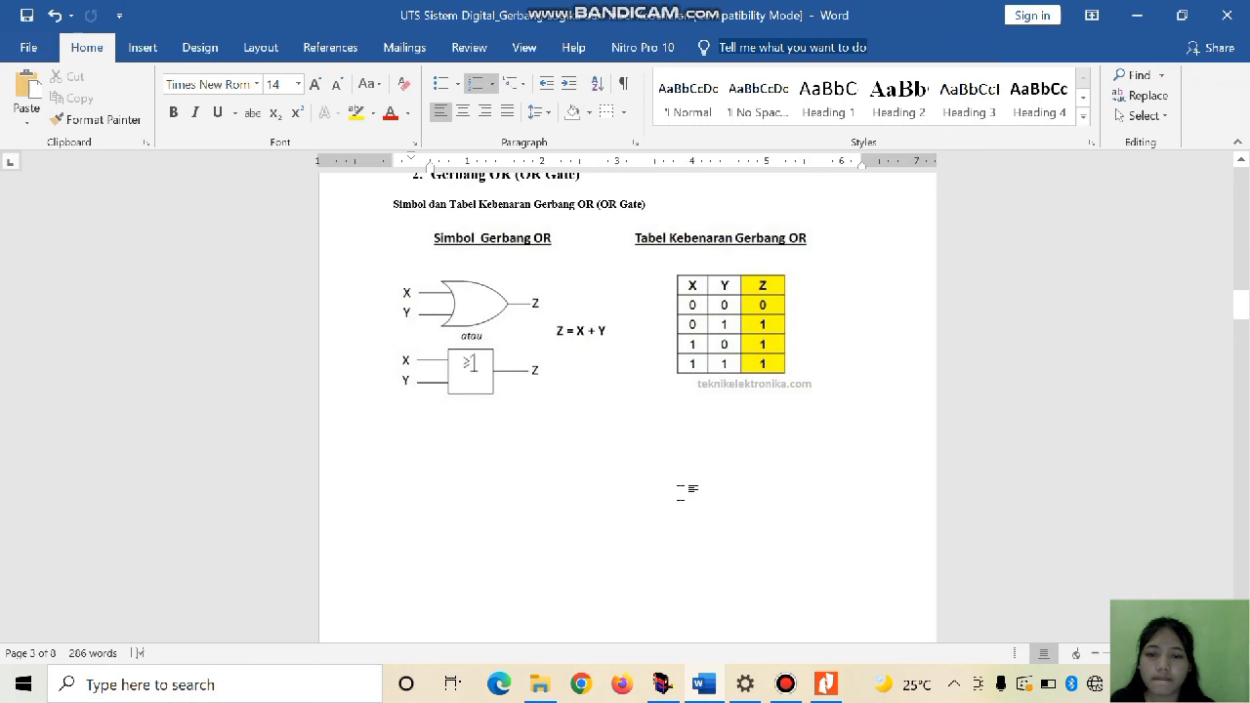
pyautogui.scroll(-10, 683, 492)
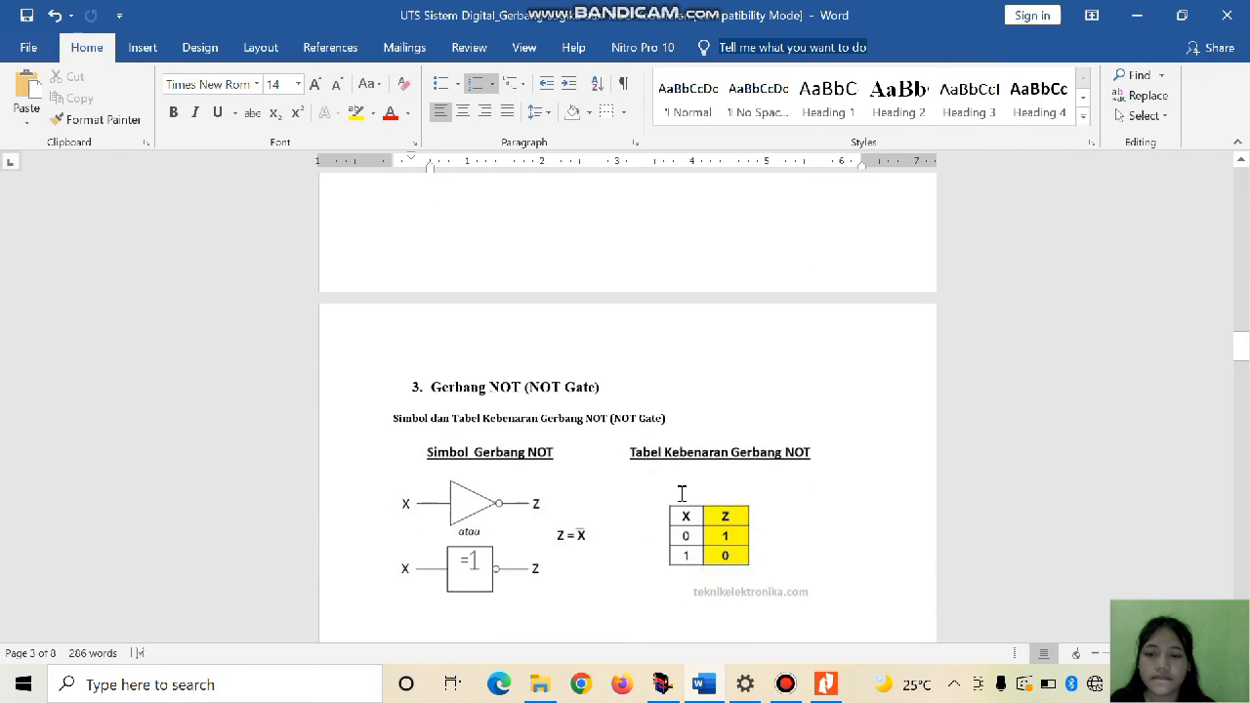
pyautogui.scroll(-3, 682, 493)
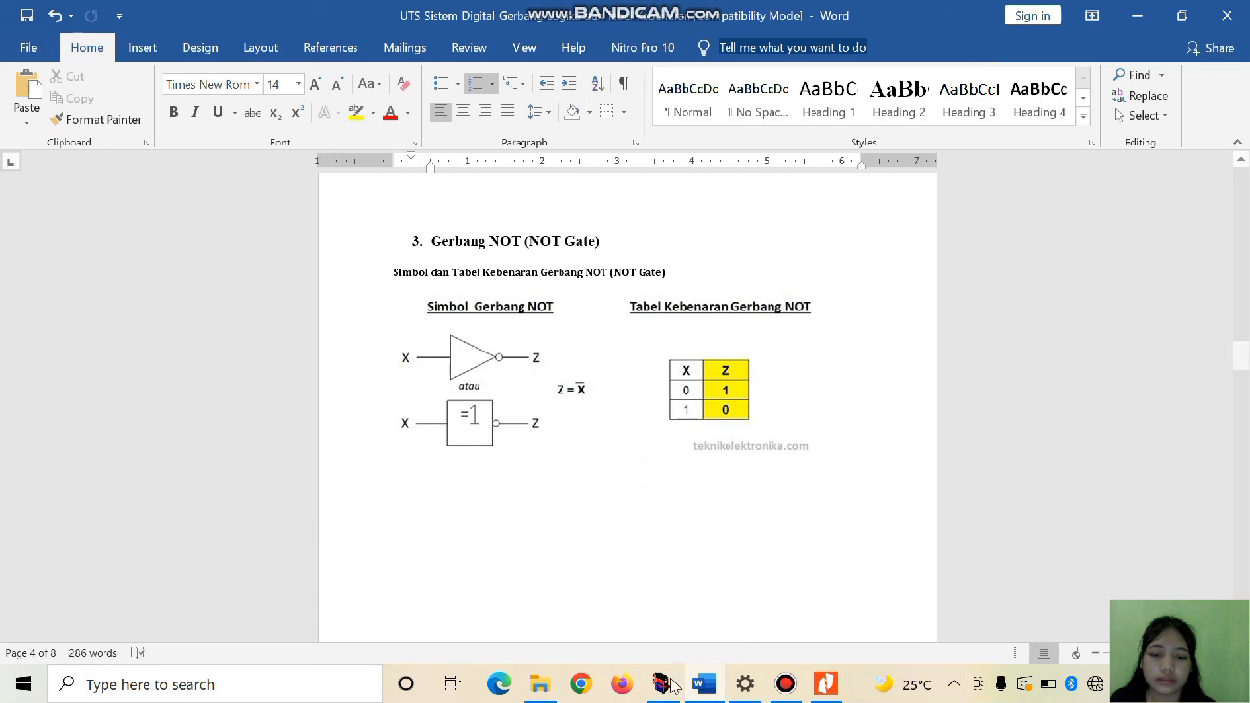
pyautogui.moveTo(670, 685)
pyautogui.click(674, 626)
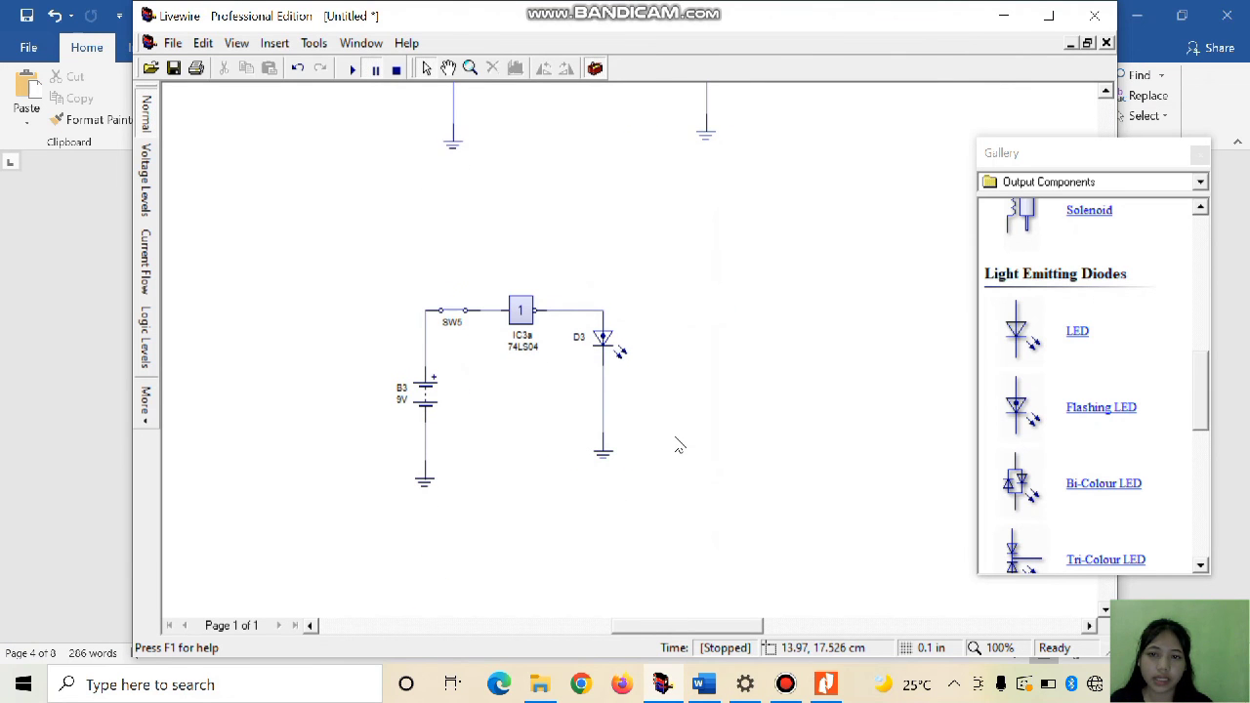
pyautogui.scroll(-2, 679, 445)
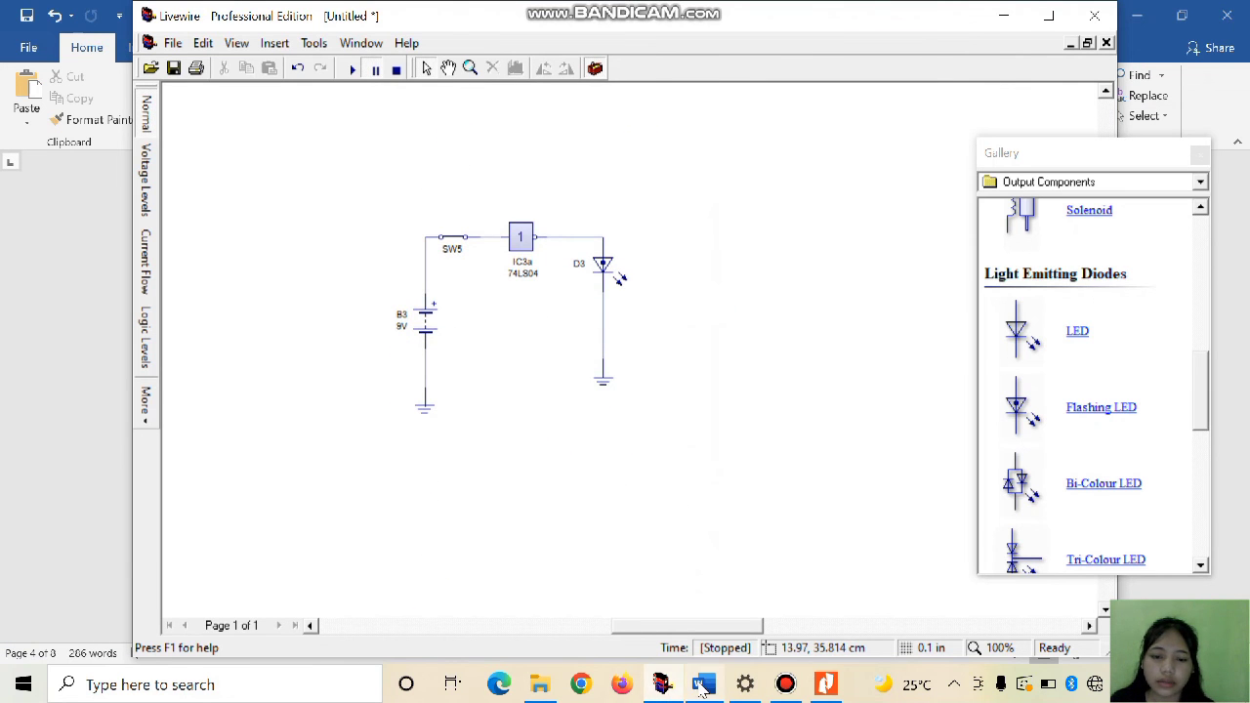
# - Review the NAND gate symbol and truth table in Word, and compare them with the NAND gate circuit in Livewire
pyautogui.click(703, 596)
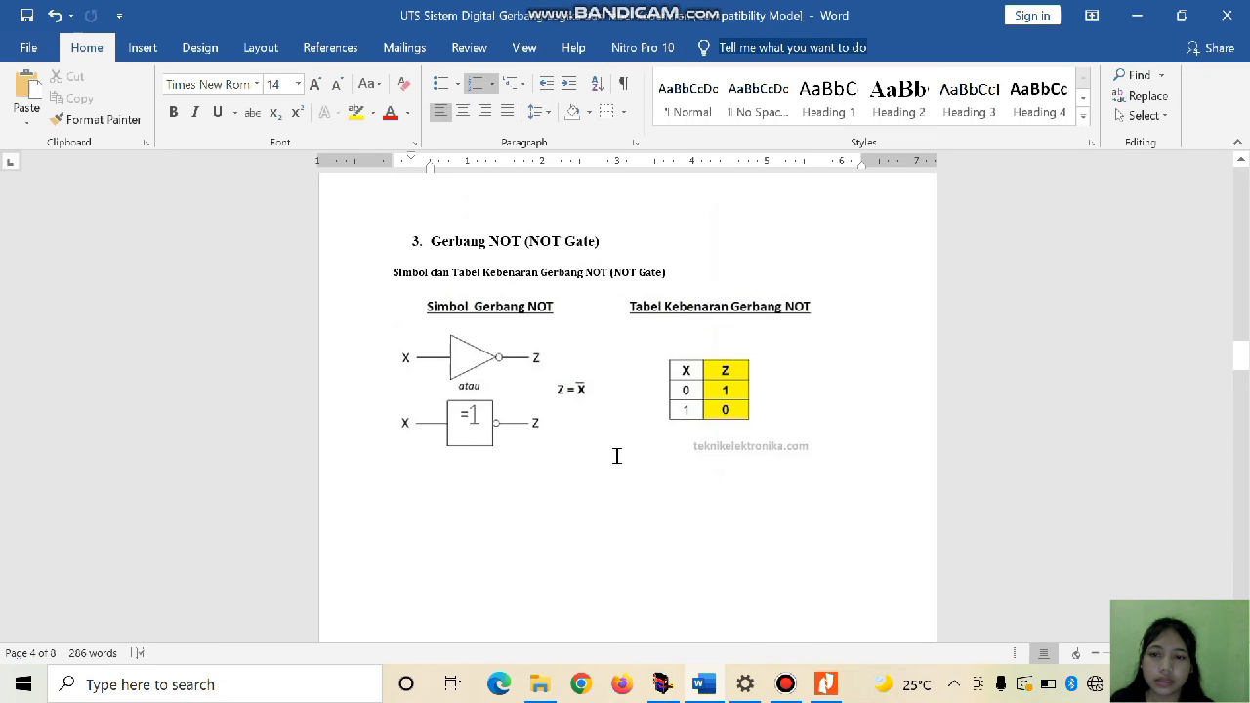
pyautogui.scroll(-10, 616, 456)
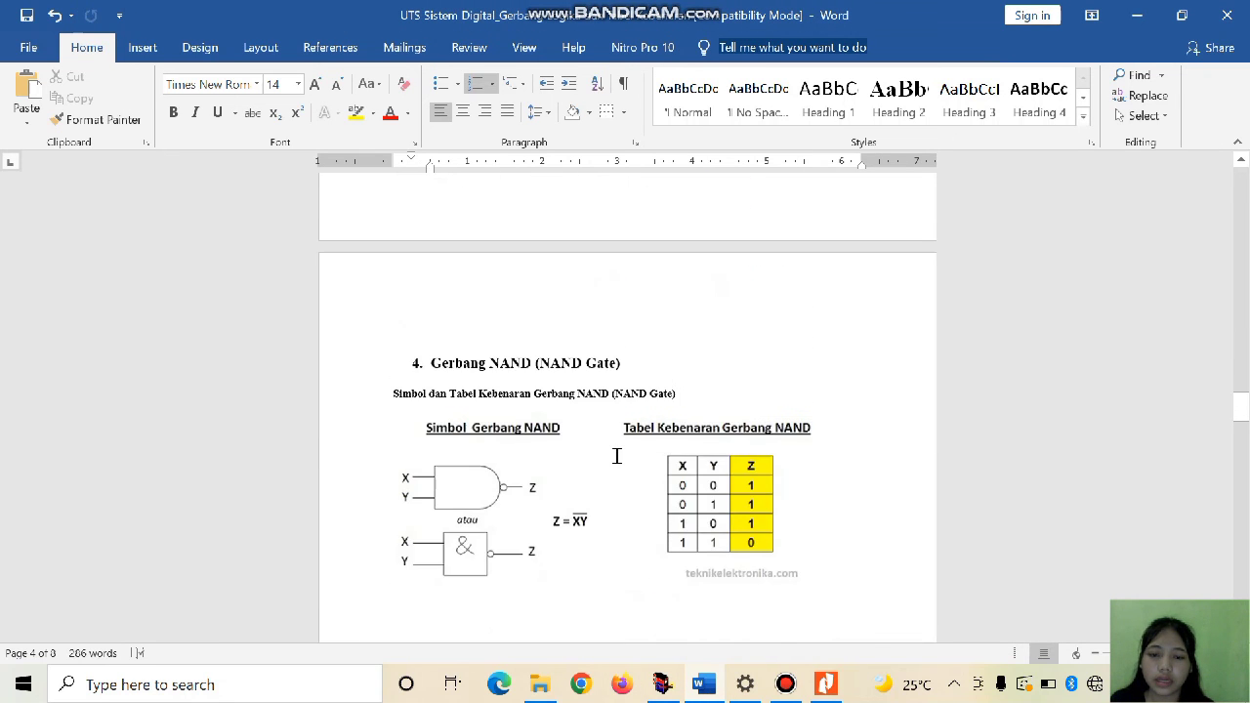
pyautogui.moveTo(664, 684)
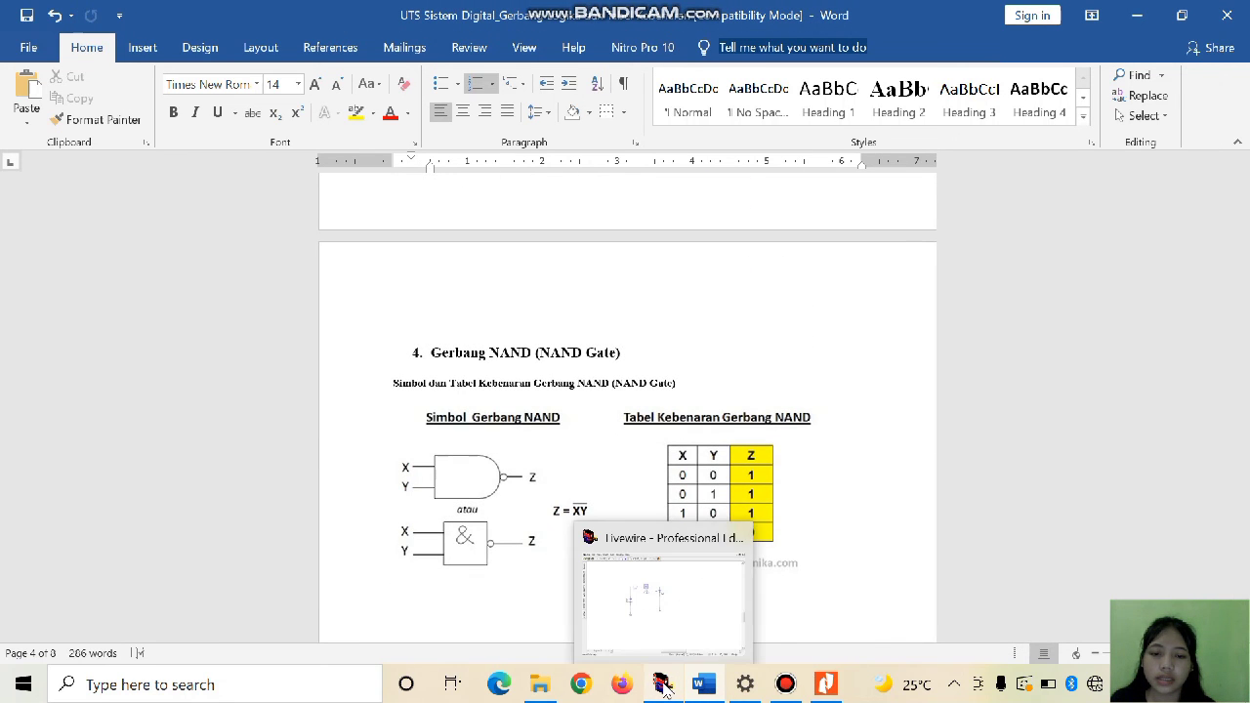
pyautogui.click(672, 636)
pyautogui.scroll(5, 670, 527)
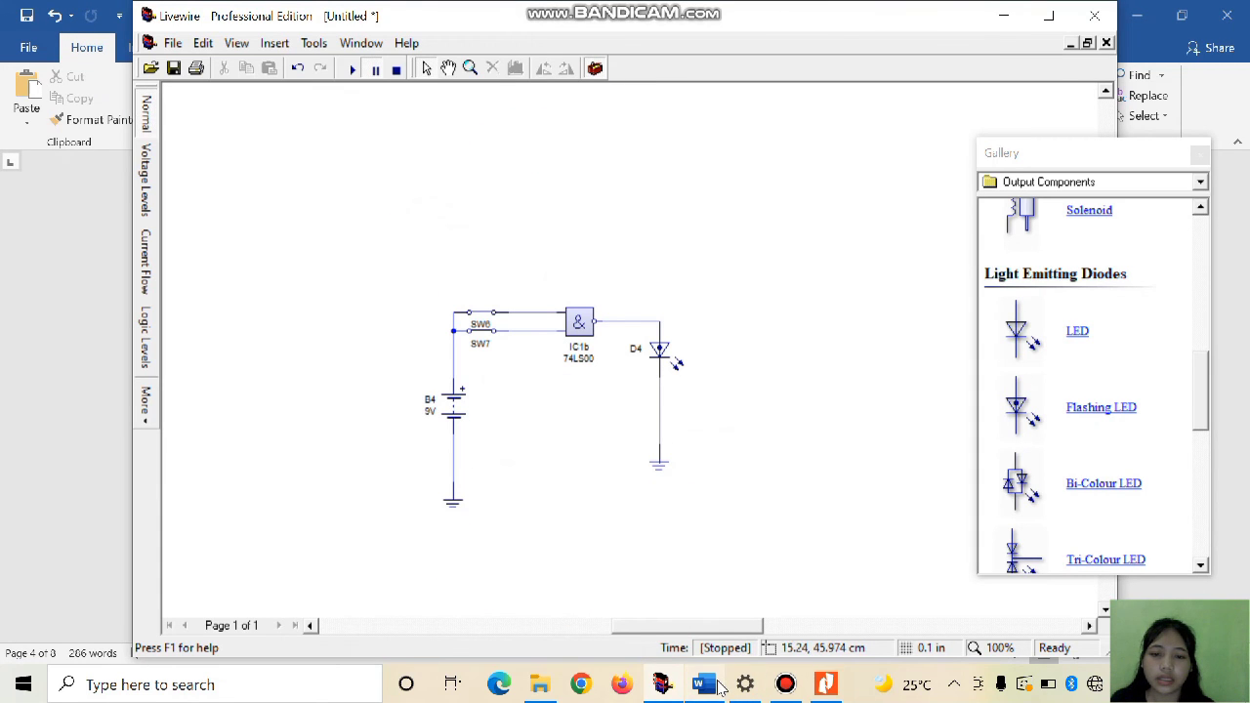
# - Review the NOR gate symbol and truth table in Word, and compare them with the NOR gate circuit in Livewire
pyautogui.moveTo(721, 686)
pyautogui.click(708, 622)
pyautogui.scroll(-9, 667, 478)
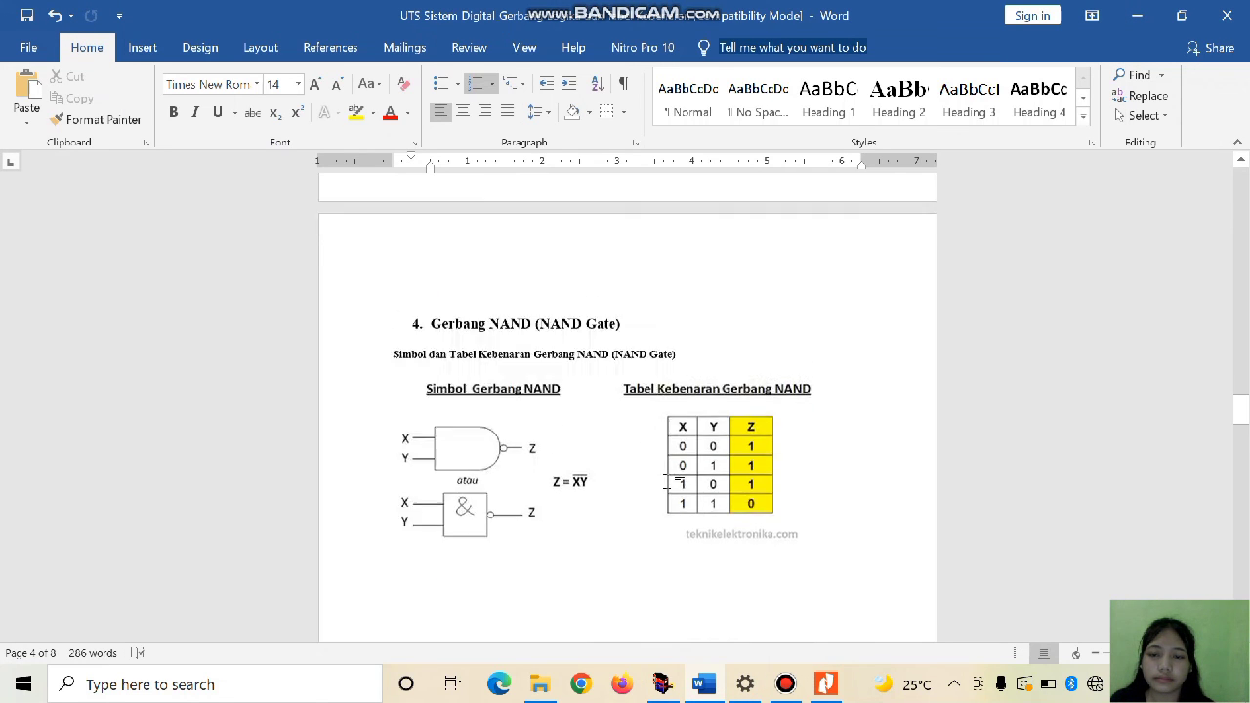
pyautogui.scroll(-6, 668, 481)
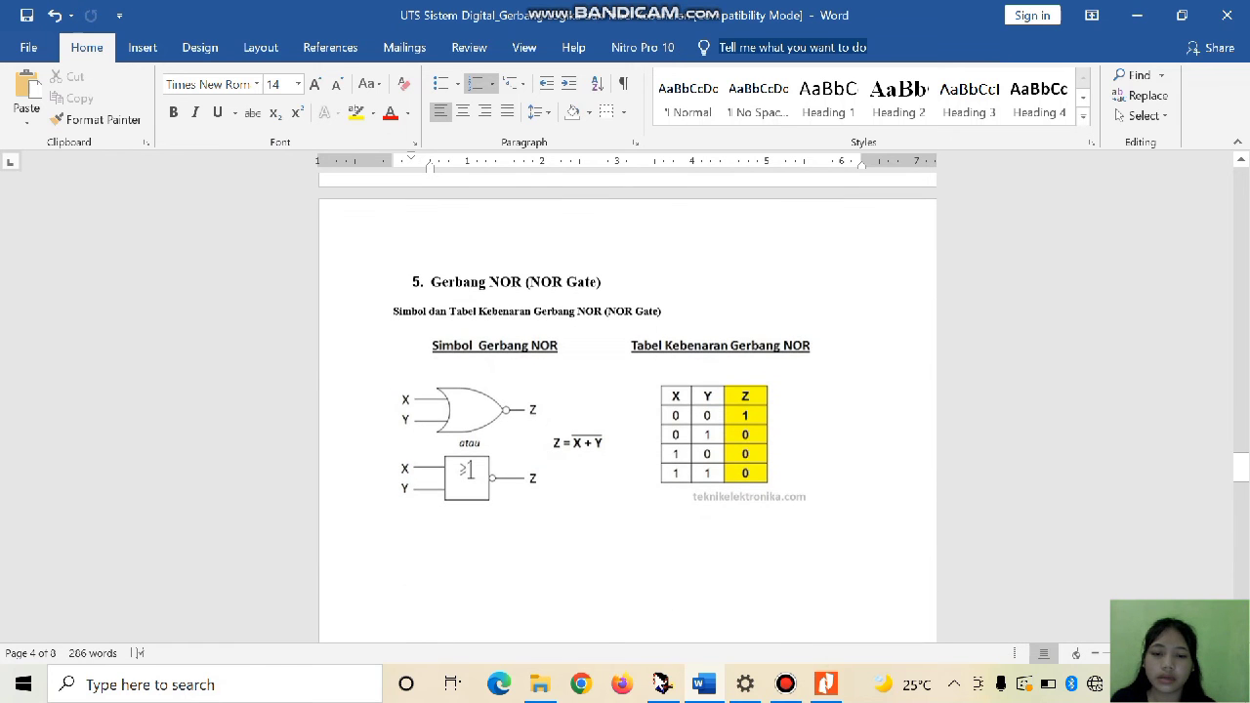
pyautogui.moveTo(662, 684)
pyautogui.click(676, 627)
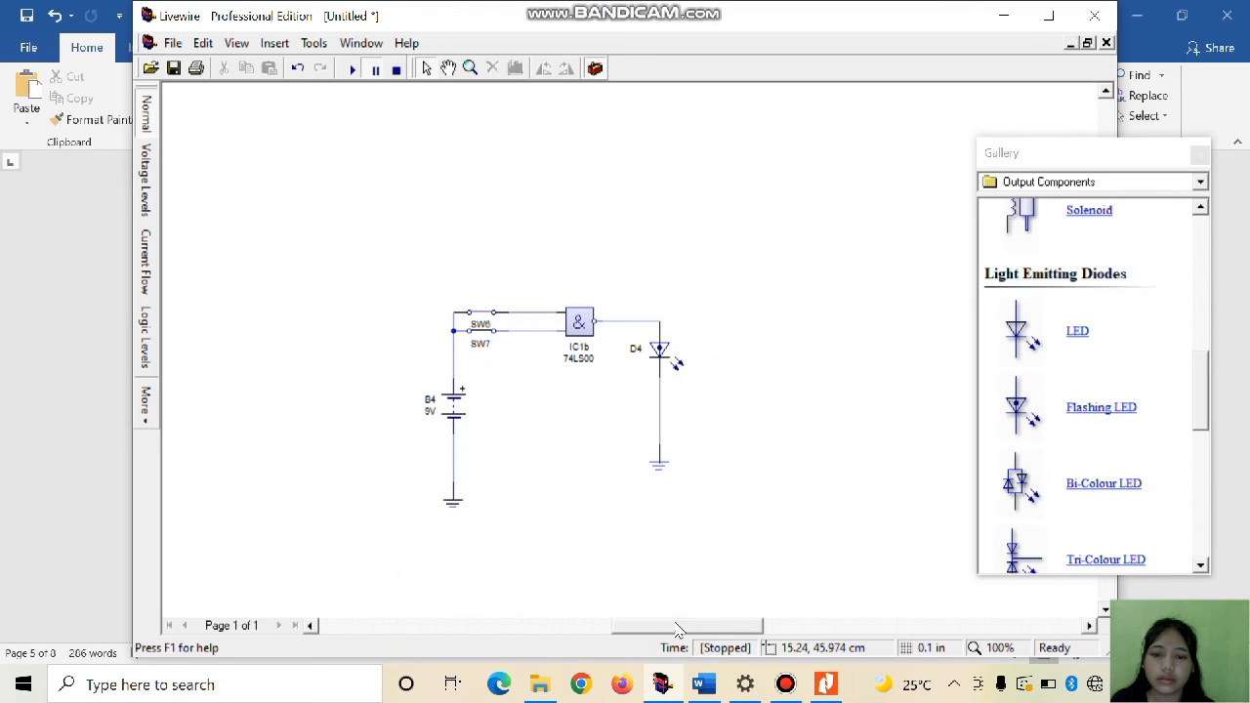
pyautogui.scroll(-10, 672, 505)
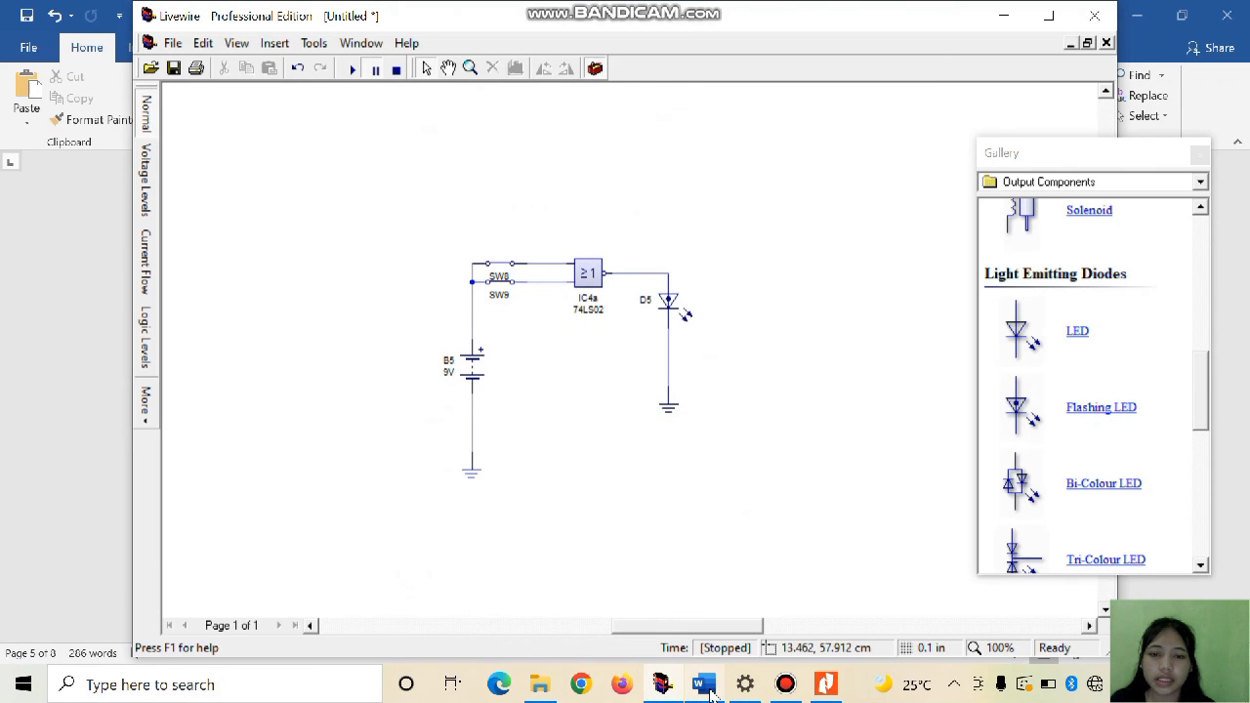
# - Review the X-OR gate symbol and truth table in Word, and compare them with the XOR gate circuit in Livewire
pyautogui.moveTo(711, 691)
pyautogui.click(706, 642)
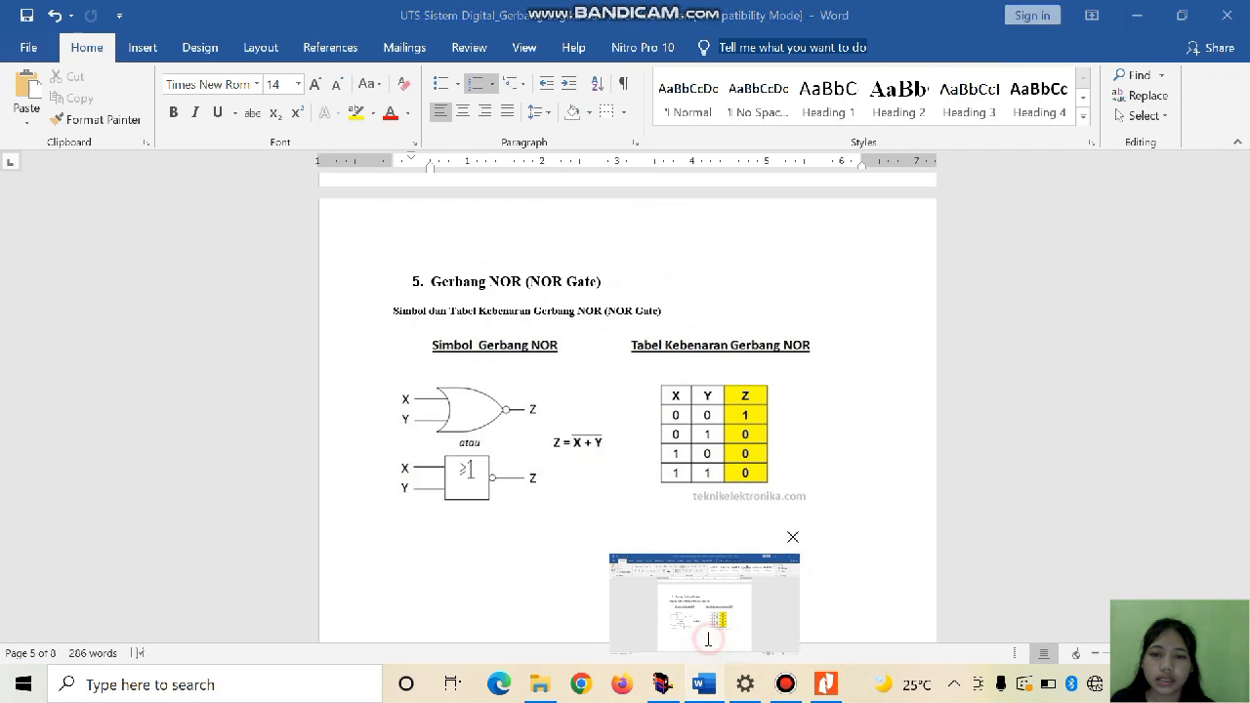
pyautogui.scroll(-10, 571, 507)
pyautogui.scroll(-6, 572, 508)
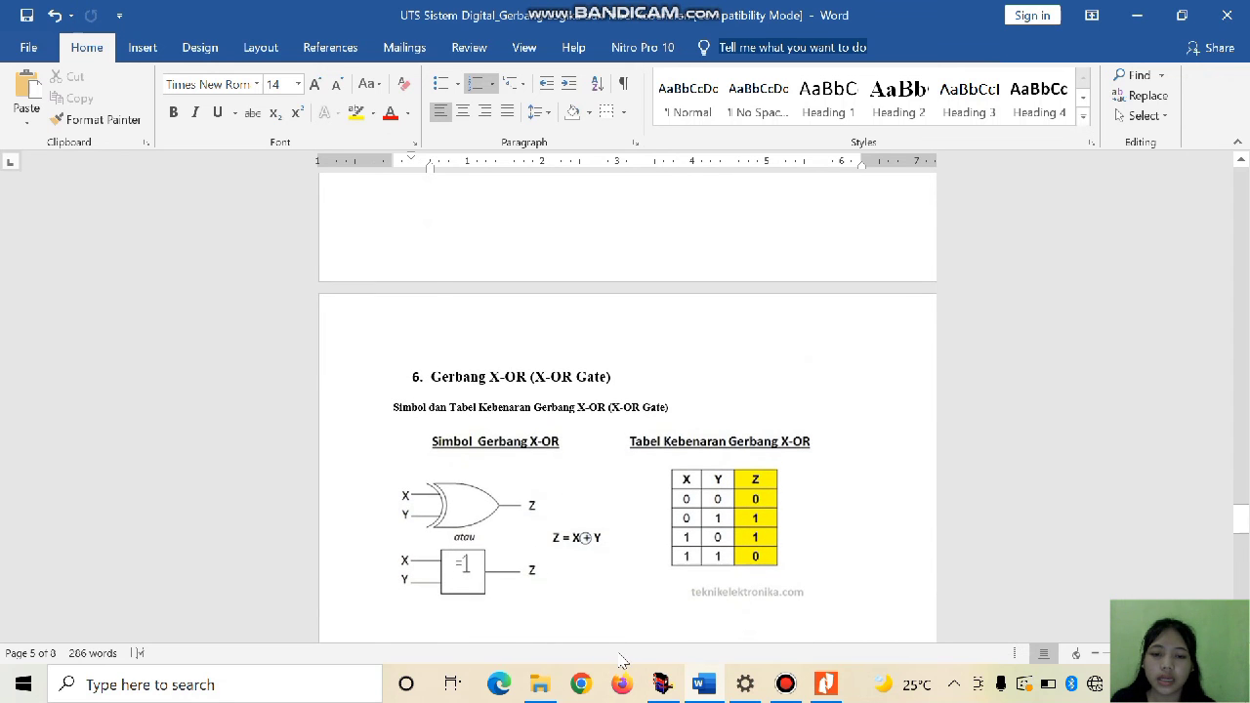
pyautogui.click(660, 684)
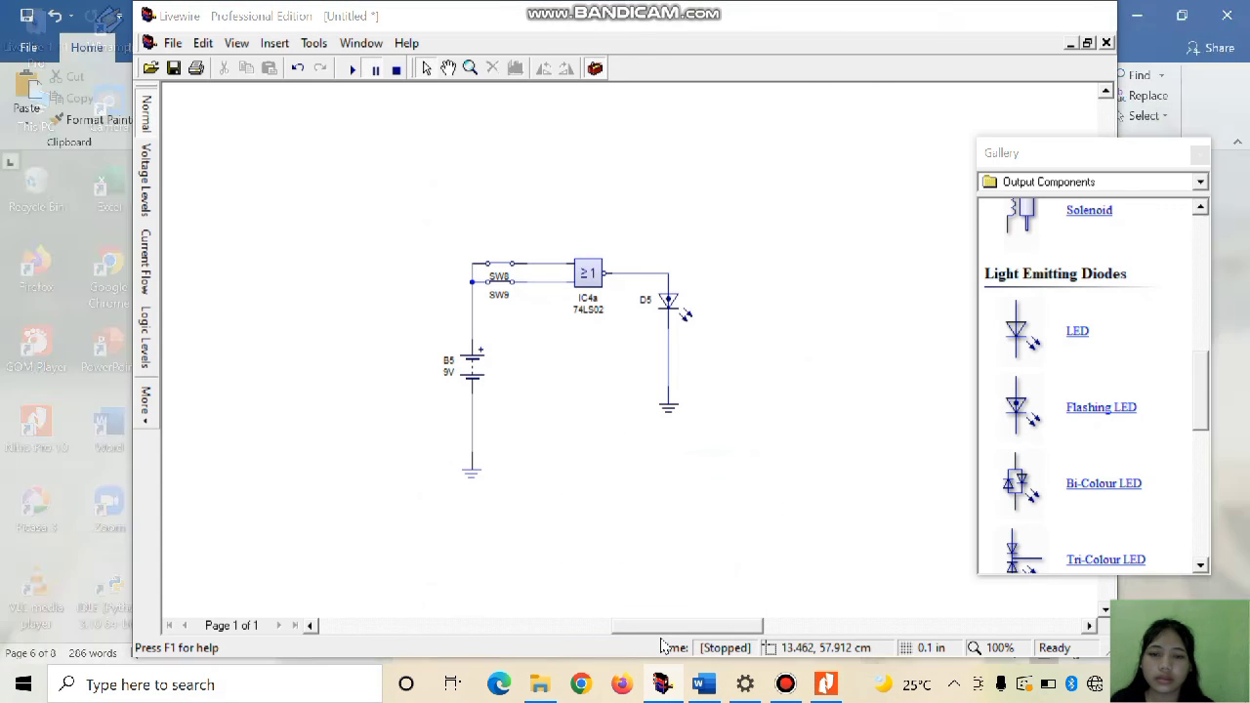
pyautogui.scroll(-10, 664, 482)
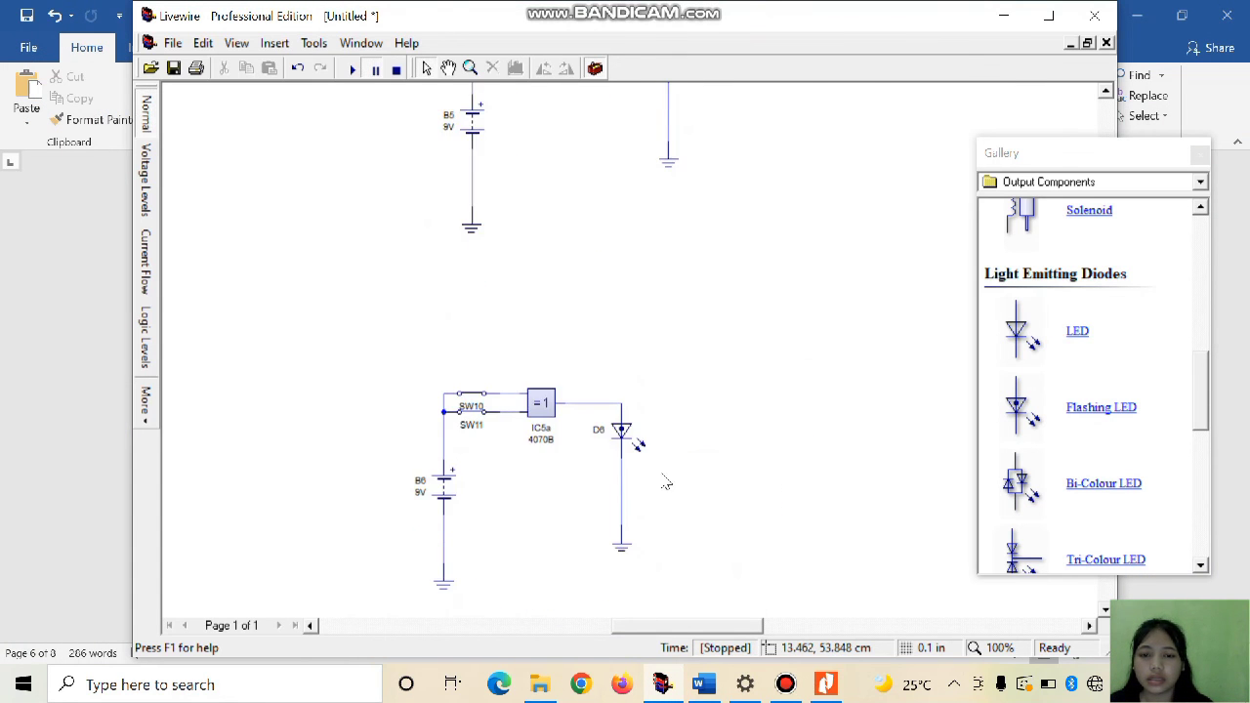
pyautogui.scroll(-3, 664, 482)
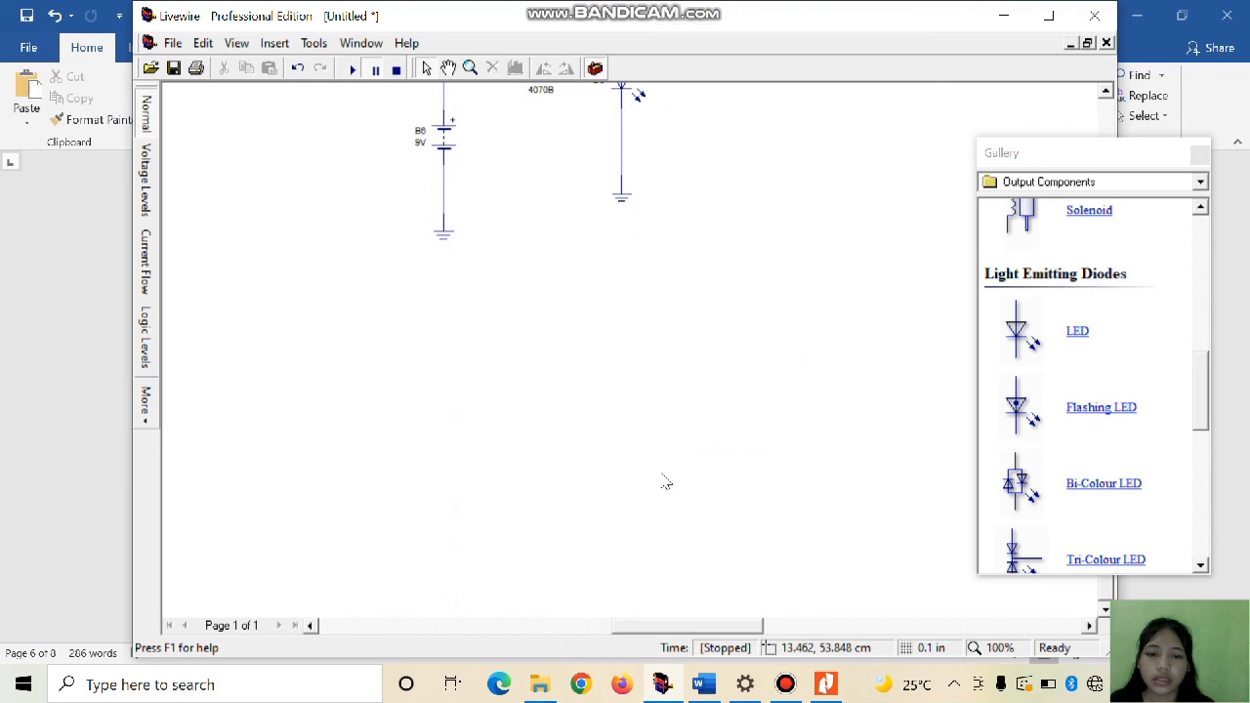
# - Review the X-NOR gate symbol and truth table in Word, and compare them with the XNOR gate circuit in Livewire
pyautogui.click(689, 622)
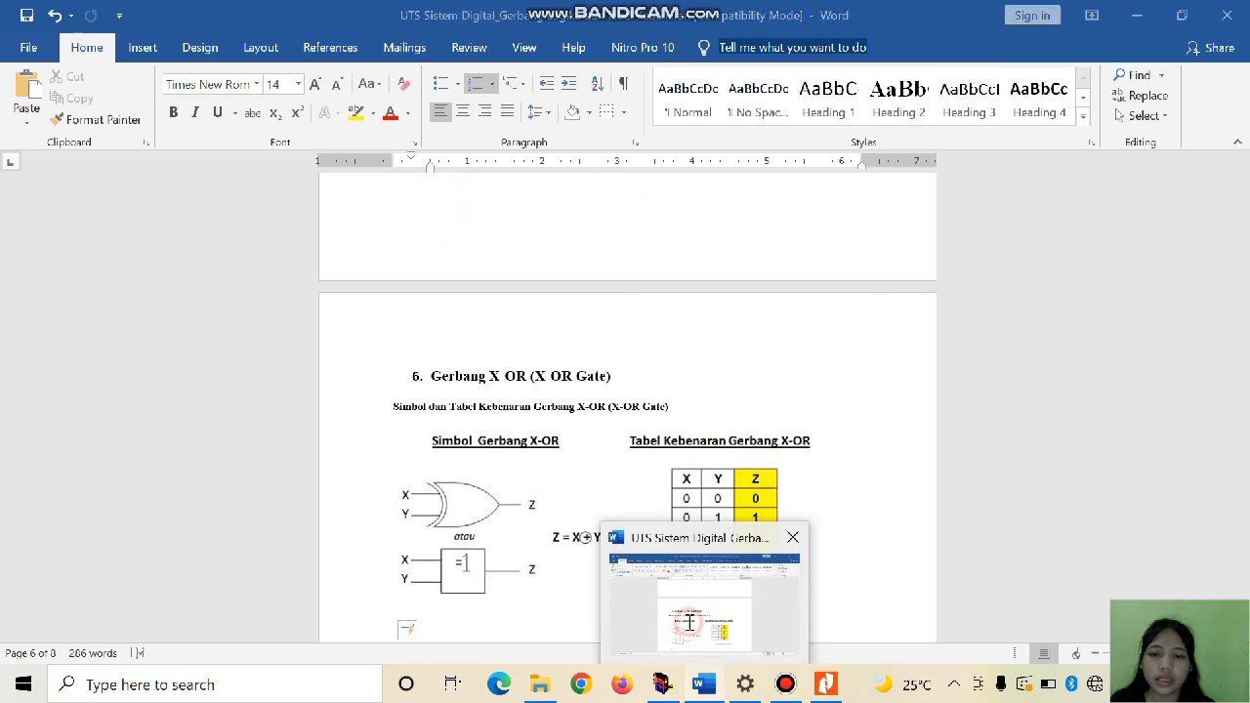
pyautogui.scroll(-10, 685, 466)
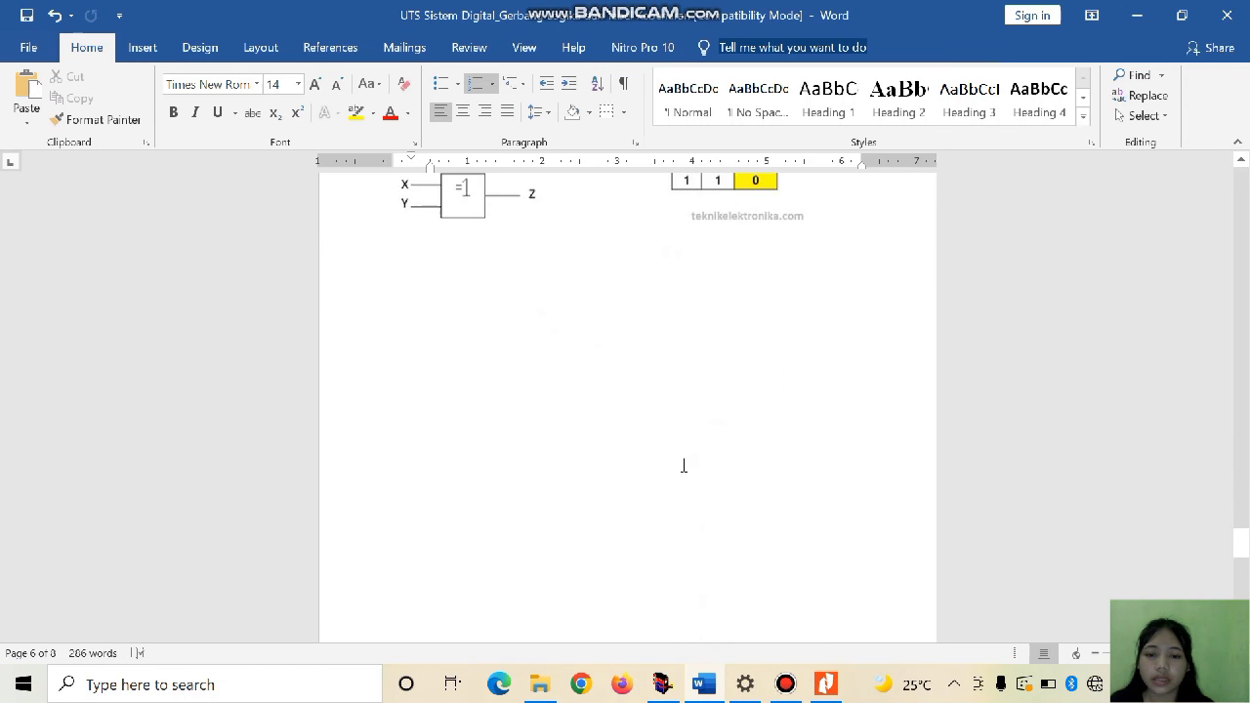
pyautogui.scroll(-3, 685, 466)
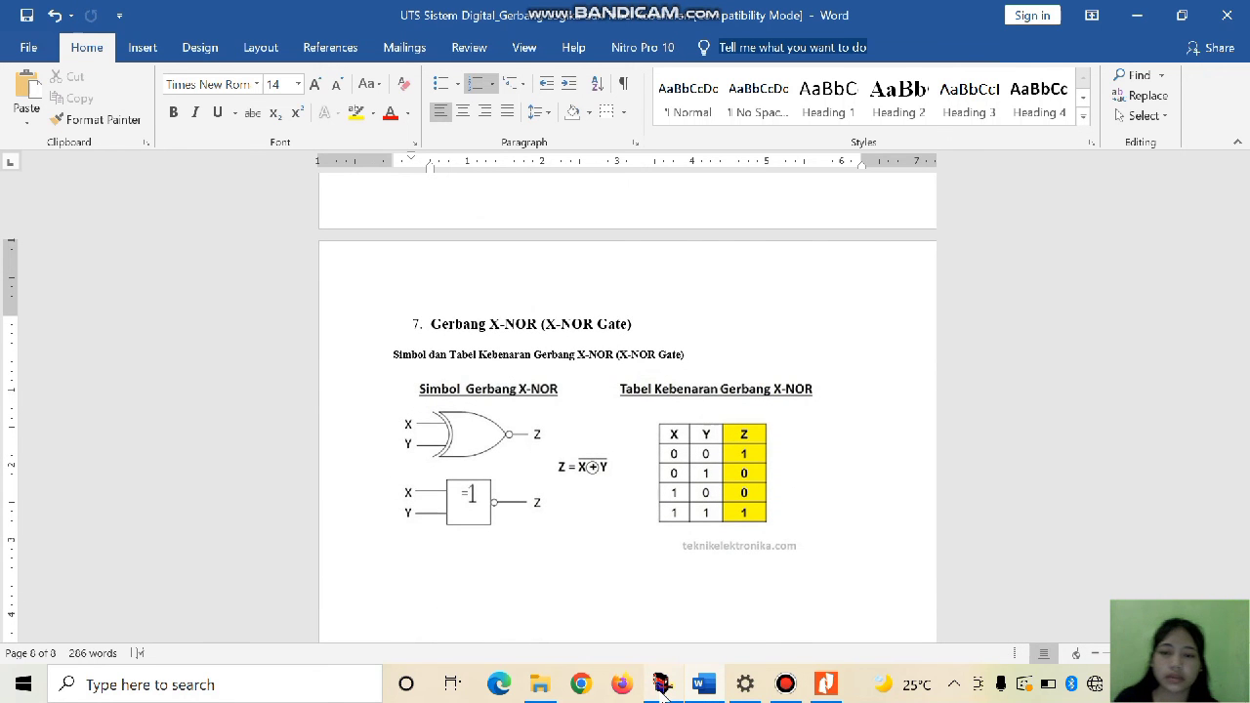
pyautogui.moveTo(661, 687)
pyautogui.click(644, 575)
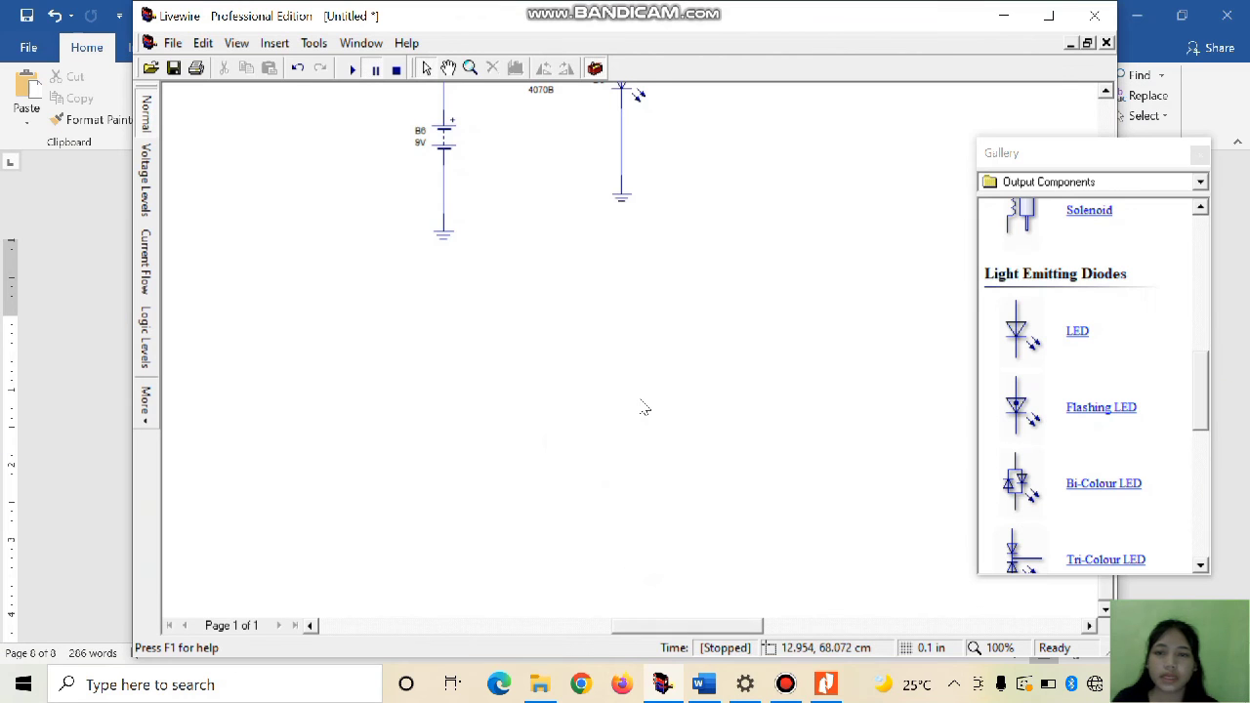
pyautogui.scroll(10, 644, 408)
pyautogui.scroll(-6, 645, 293)
pyautogui.scroll(2, 644, 293)
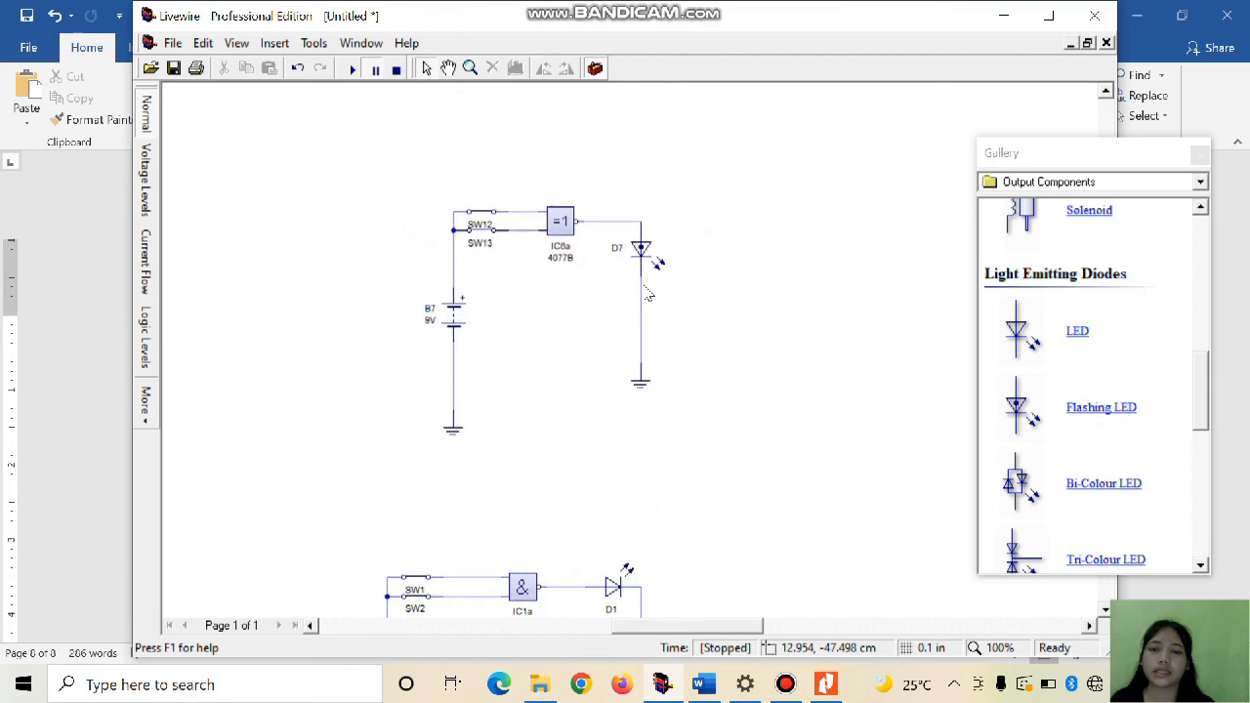
pyautogui.scroll(2, 649, 295)
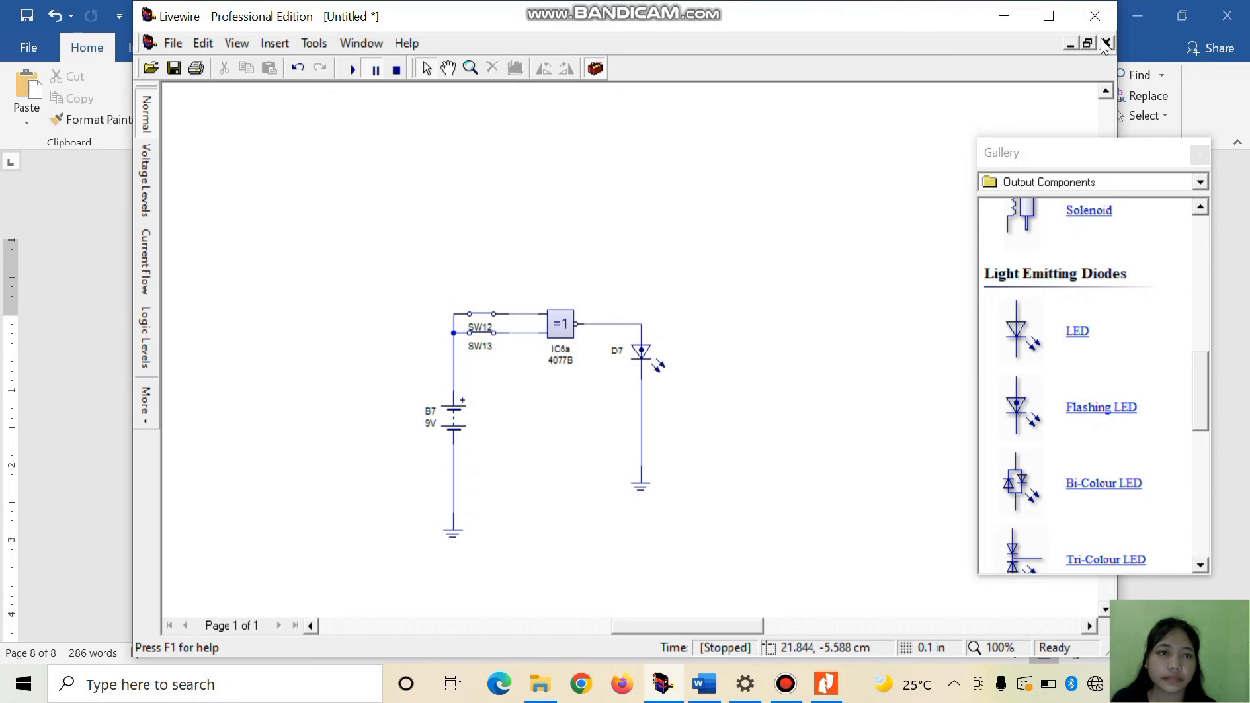
# - Minimize Livewire and show the desktop
pyautogui.click(1014, 14)
pyautogui.click(1246, 684)
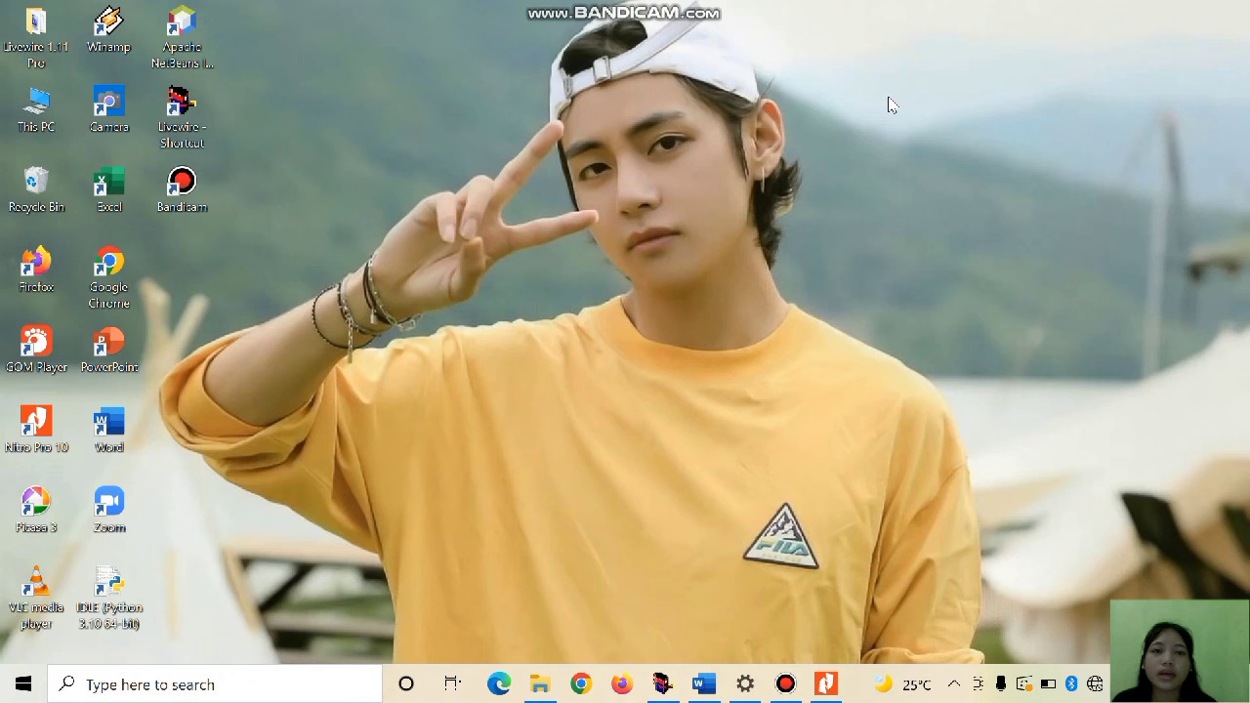